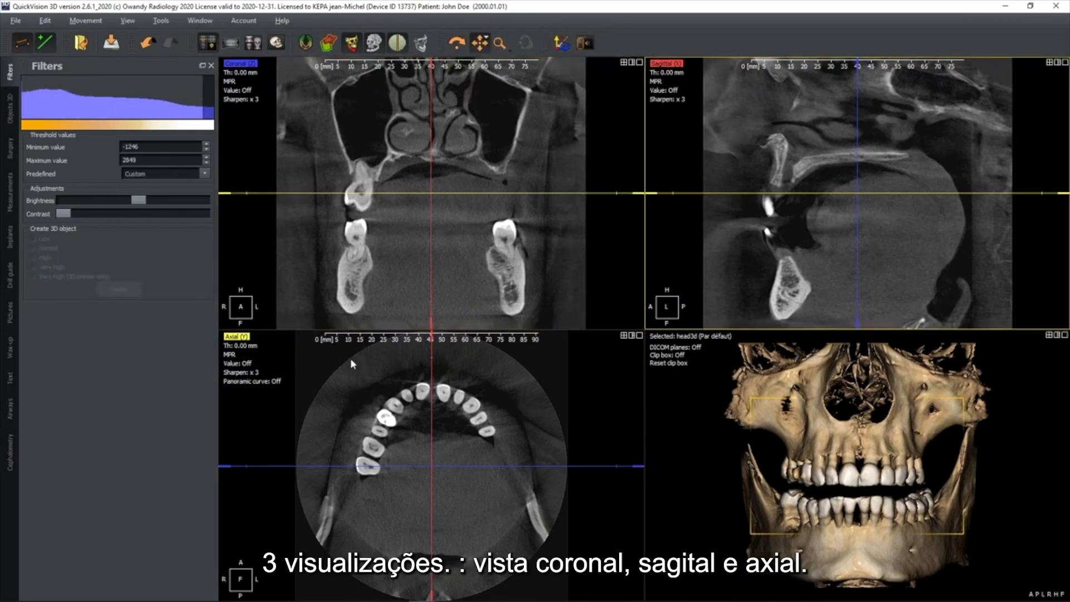
# - Move the axial, sagittal and coronal slice lines slightly to step through the volume in the three MPR views
pyautogui.moveTo(483, 193)
pyautogui.mouseDown()
pyautogui.moveTo(477, 242)
pyautogui.moveTo(473, 191)
pyautogui.mouseUp()
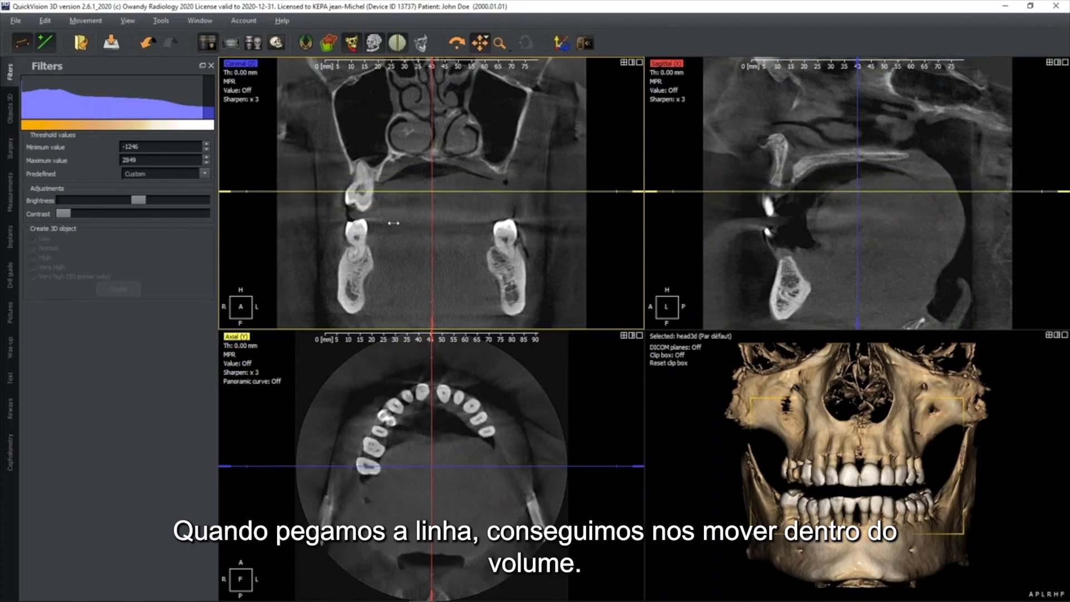
pyautogui.moveTo(432, 212); pyautogui.dragTo(418, 199)
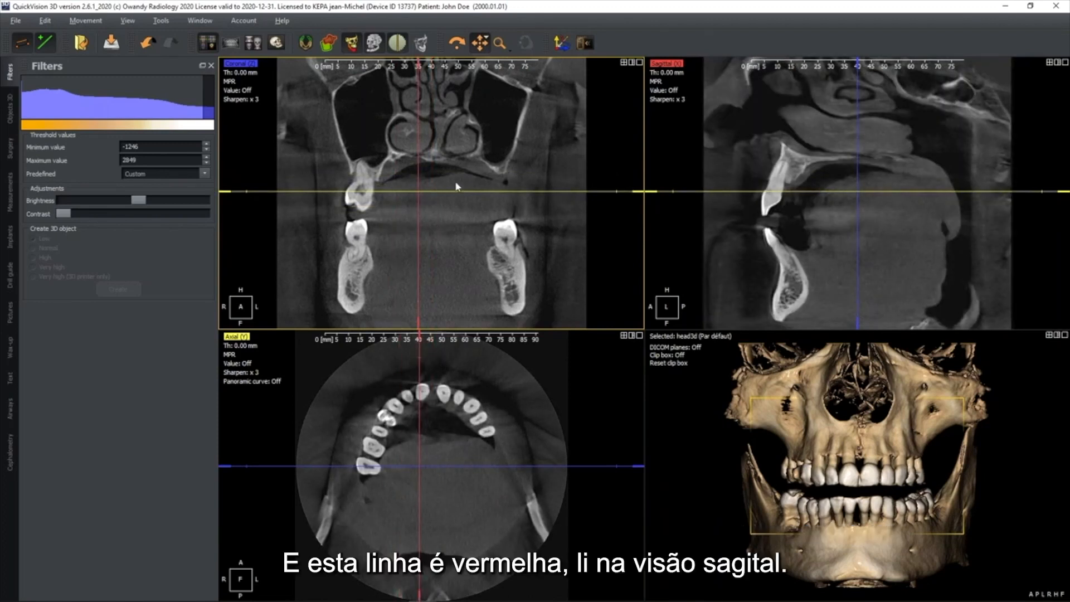
pyautogui.click(752, 166)
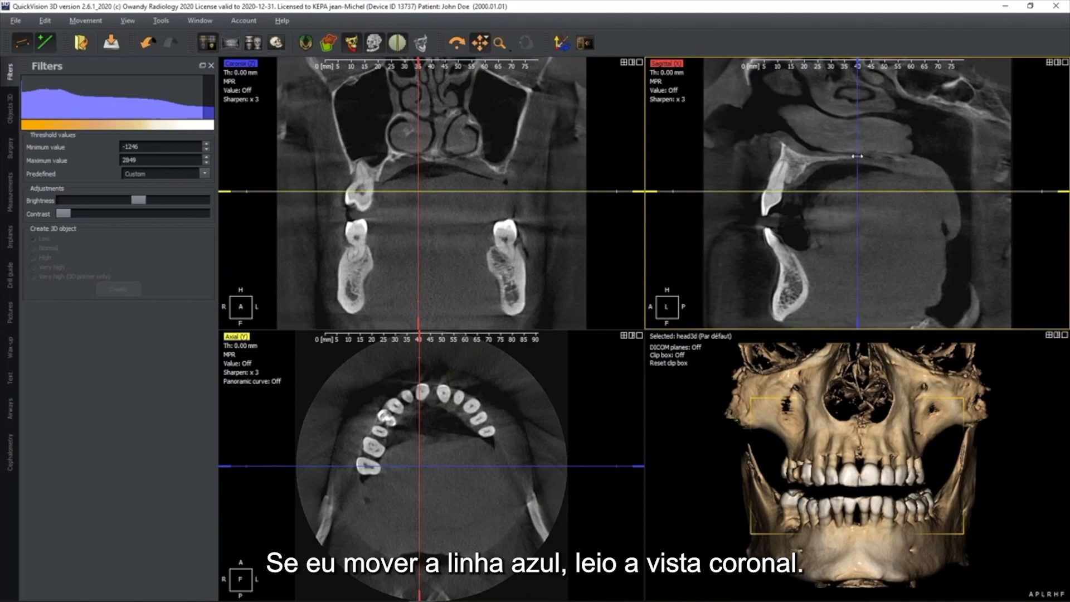
pyautogui.moveTo(858, 157); pyautogui.dragTo(835, 157)
# - Shift the slice crossing onto the patient's right-side teeth in the axial view and rotate the slice lines along that side of the arch
pyautogui.moveTo(440, 356); pyautogui.dragTo(449, 358)
pyautogui.moveTo(417, 396); pyautogui.dragTo(360, 445)
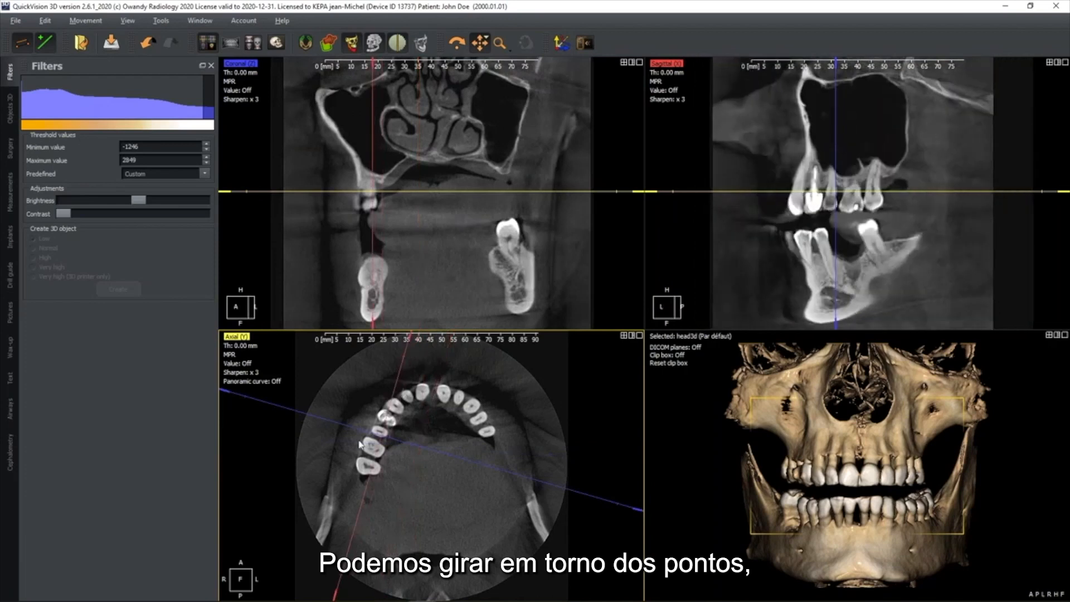
pyautogui.moveTo(624, 428); pyautogui.dragTo(610, 527)
# - Crop the 3D skull with the clip box so only the mandible remains, and switch the clip box off
pyautogui.moveTo(897, 484); pyautogui.dragTo(708, 361)
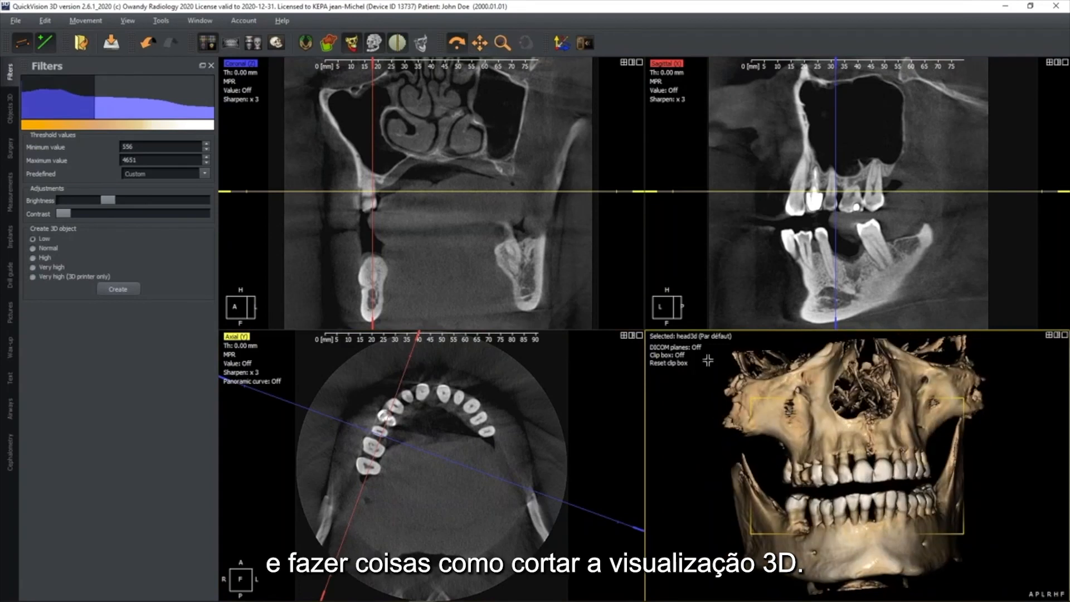
pyautogui.click(677, 355)
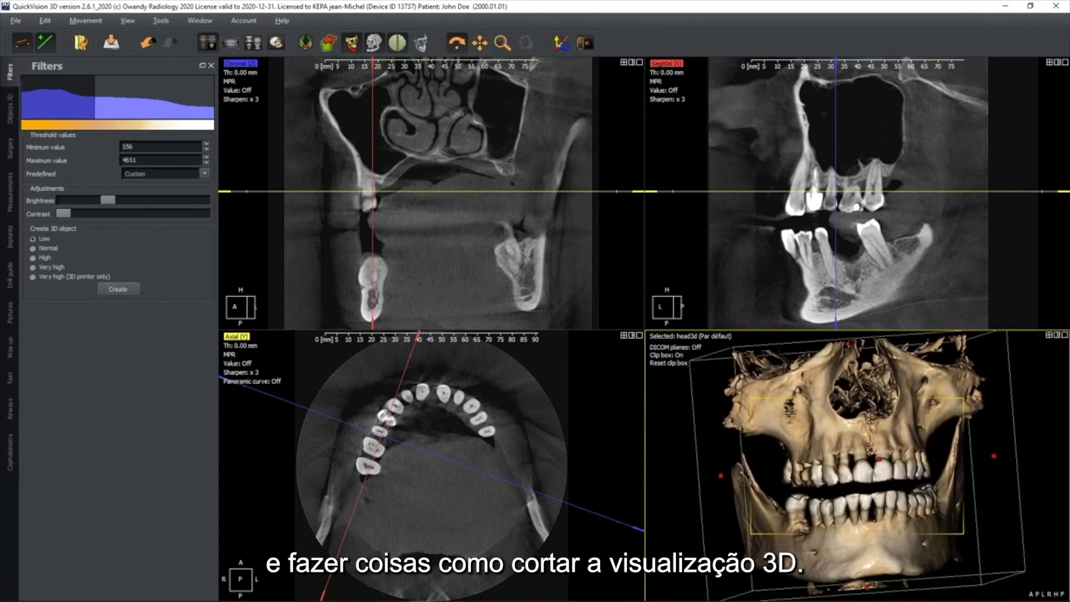
pyautogui.moveTo(853, 346); pyautogui.dragTo(847, 489)
pyautogui.moveTo(861, 517); pyautogui.dragTo(859, 440, button='middle')
pyautogui.moveTo(860, 441)
pyautogui.mouseDown()
pyautogui.moveTo(836, 485)
pyautogui.moveTo(872, 473)
pyautogui.moveTo(849, 446)
pyautogui.mouseUp()
pyautogui.moveTo(1010, 411)
pyautogui.mouseDown()
pyautogui.moveTo(946, 414)
pyautogui.moveTo(1004, 407)
pyautogui.mouseUp()
pyautogui.moveTo(921, 413); pyautogui.dragTo(914, 457)
pyautogui.click(679, 355)
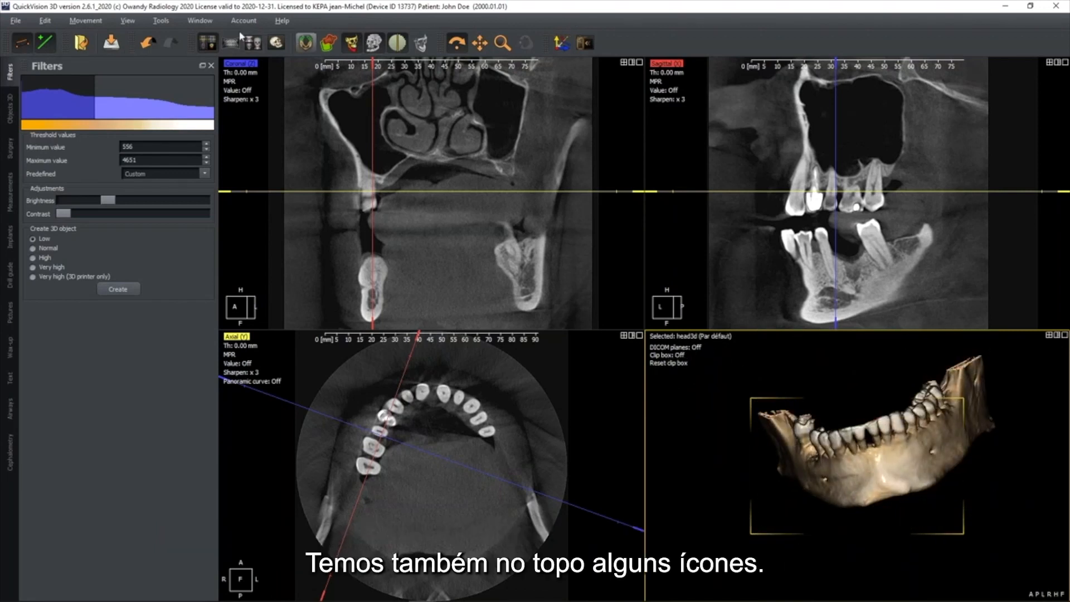
# - View the panoramic, superimposition and 3D-only layouts one after another, and orbit the full skull in the 3D-only layout
pyautogui.click(378, 110)
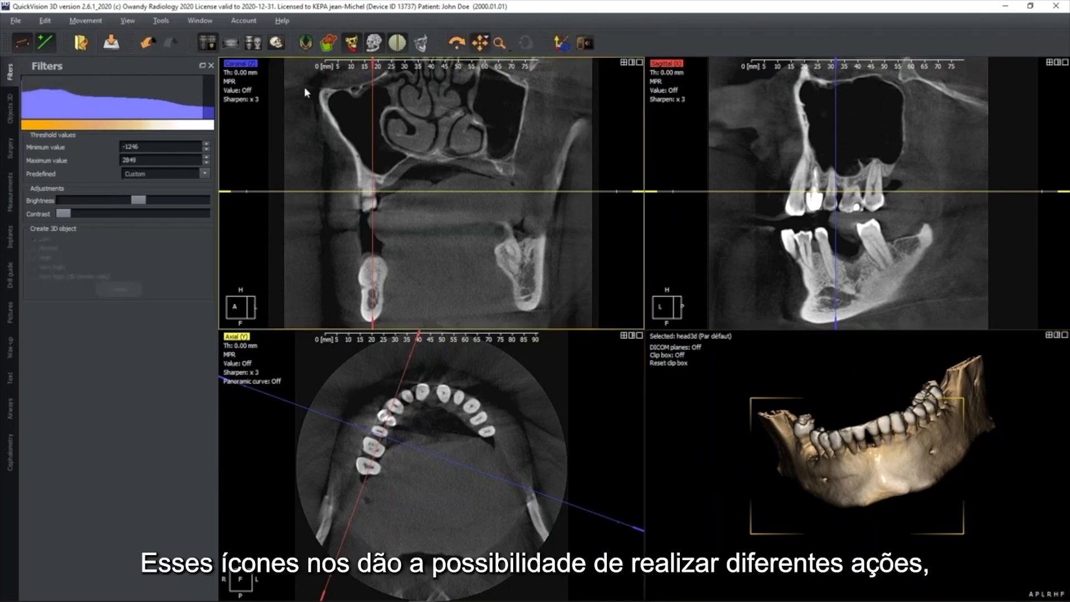
pyautogui.click(230, 44)
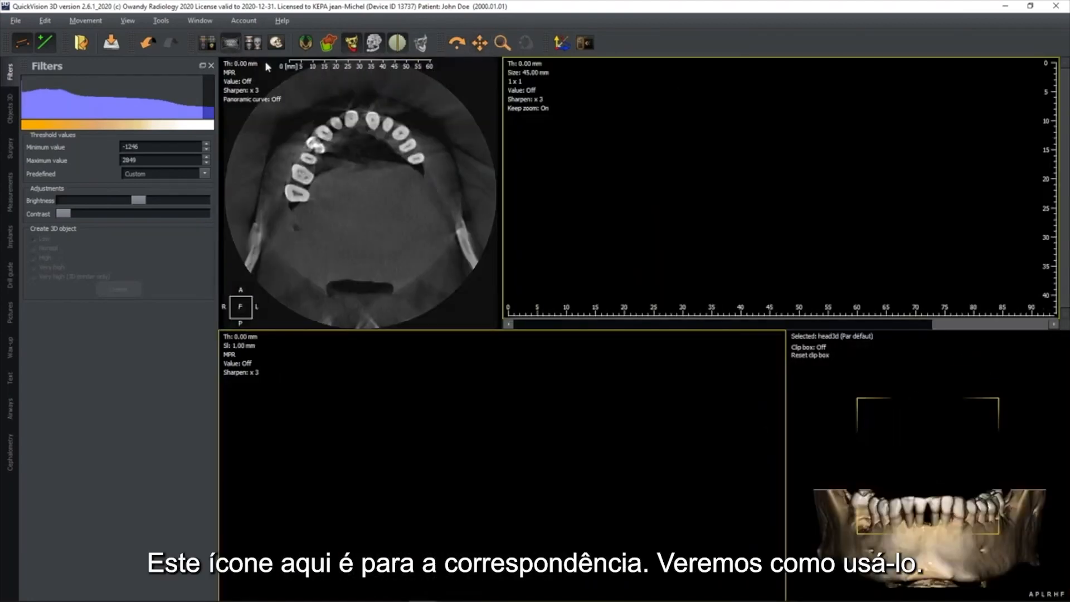
pyautogui.click(254, 43)
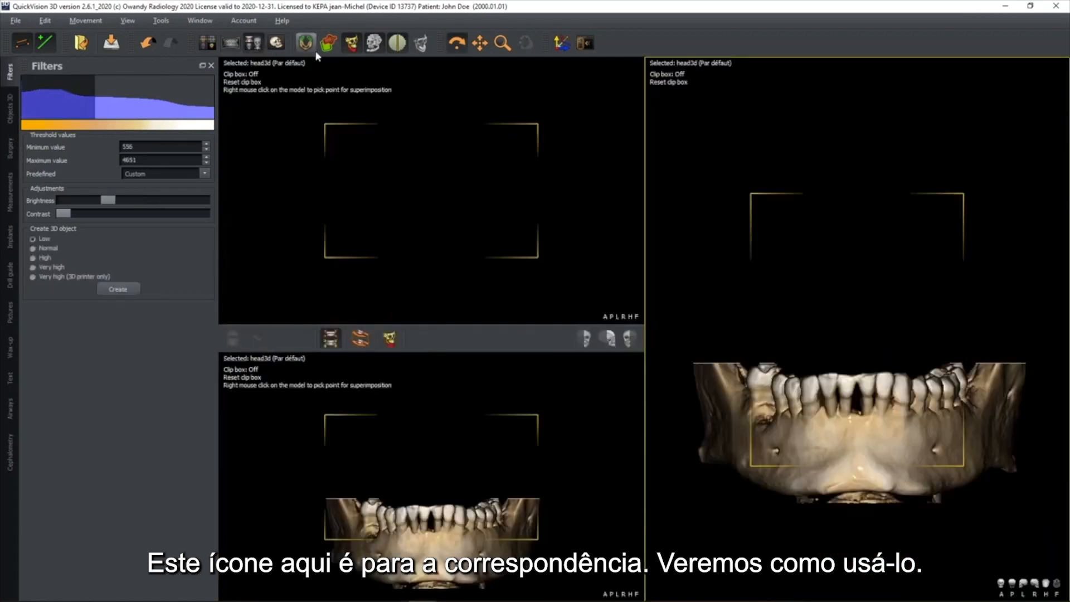
pyautogui.click(276, 43)
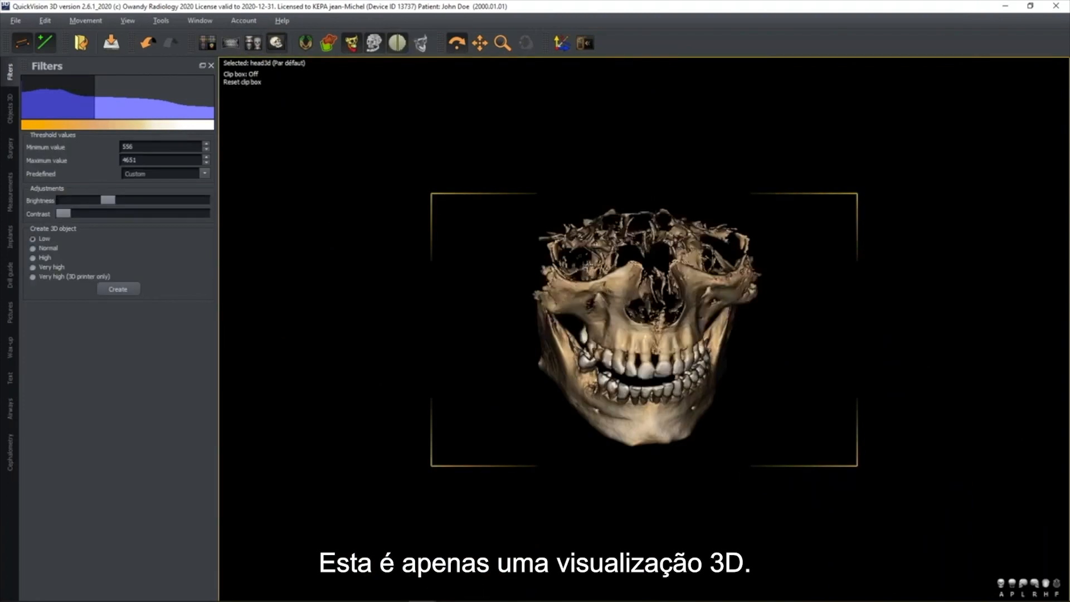
pyautogui.moveTo(605, 270); pyautogui.dragTo(602, 249)
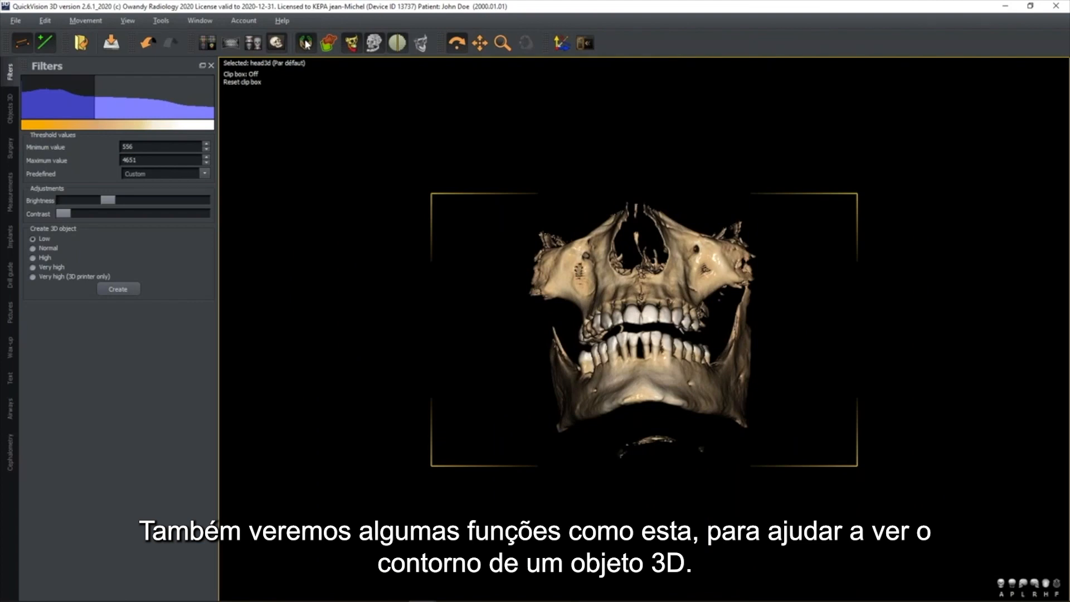
pyautogui.moveTo(582, 269); pyautogui.dragTo(591, 276)
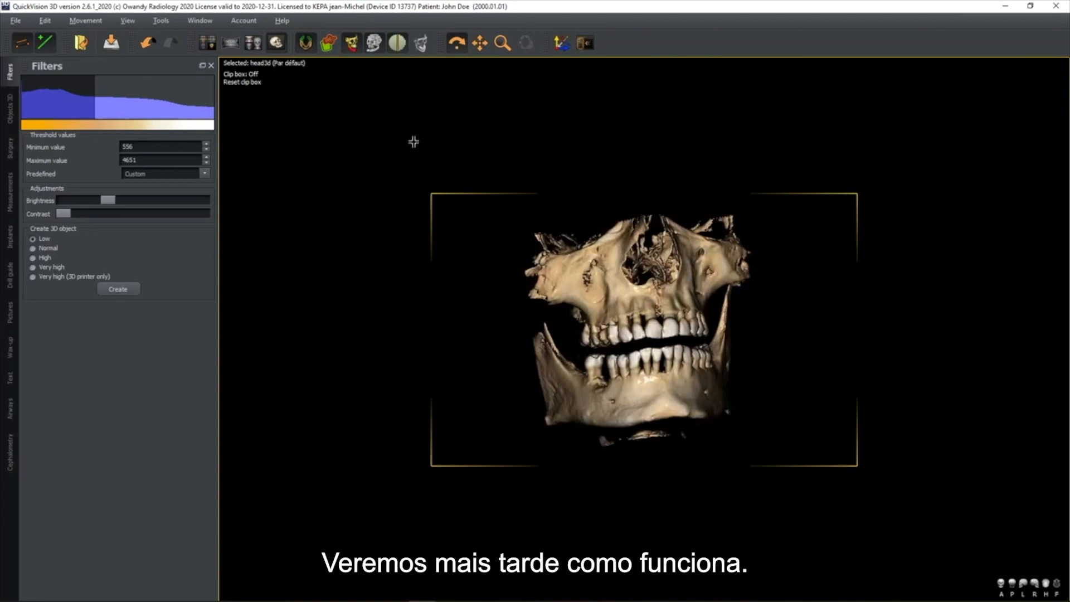
# - Try the single-colour surface and X-ray-like renderings on the 3D skull, and restore its original coloured rendering
pyautogui.click(373, 45)
pyautogui.click(372, 45)
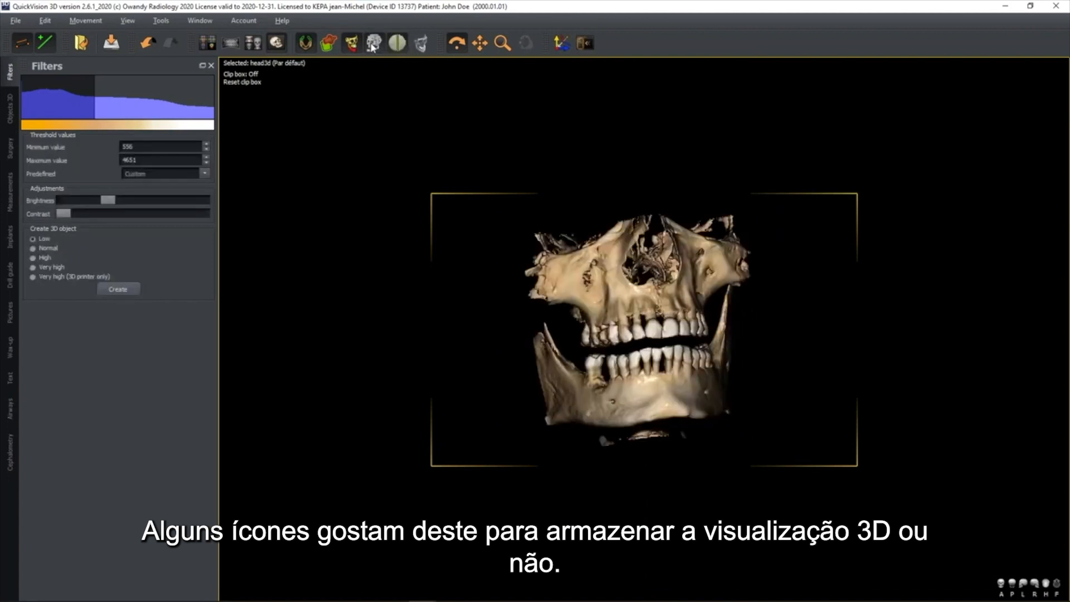
pyautogui.scroll(1, 660, 333)
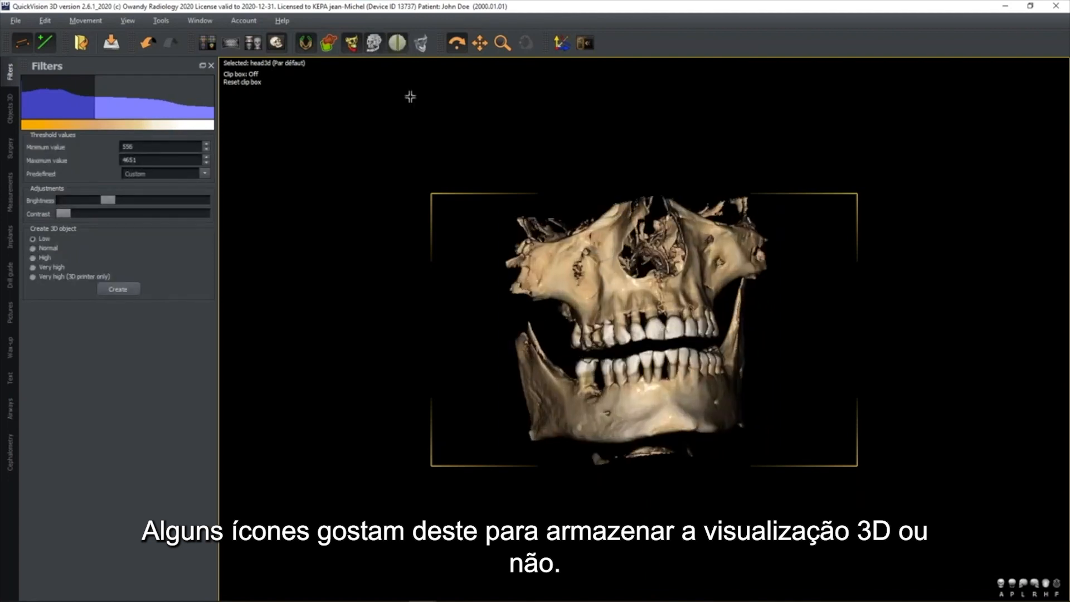
pyautogui.click(404, 48)
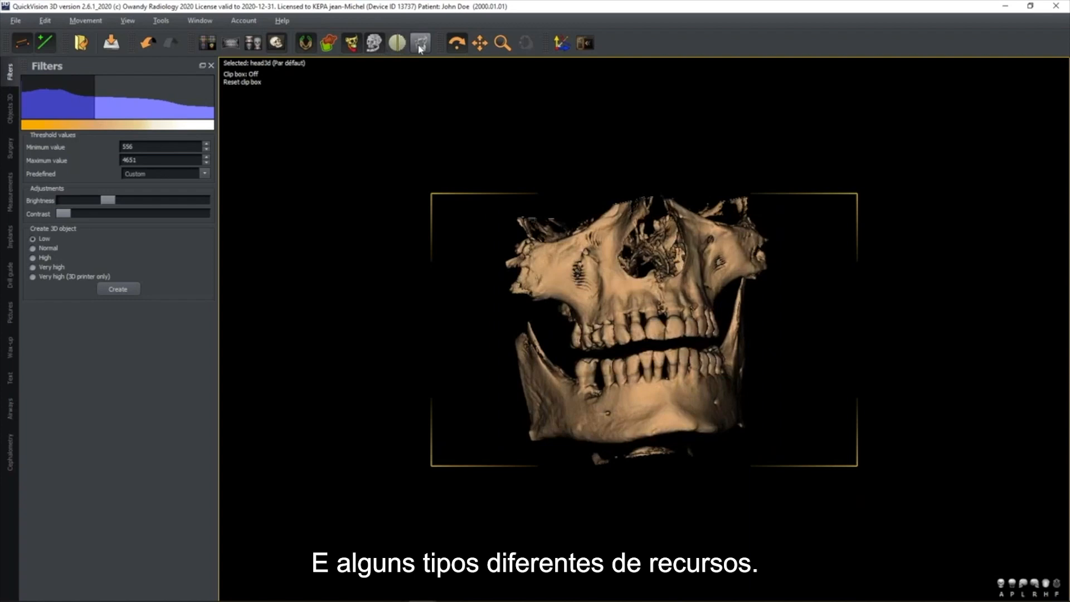
pyautogui.click(420, 48)
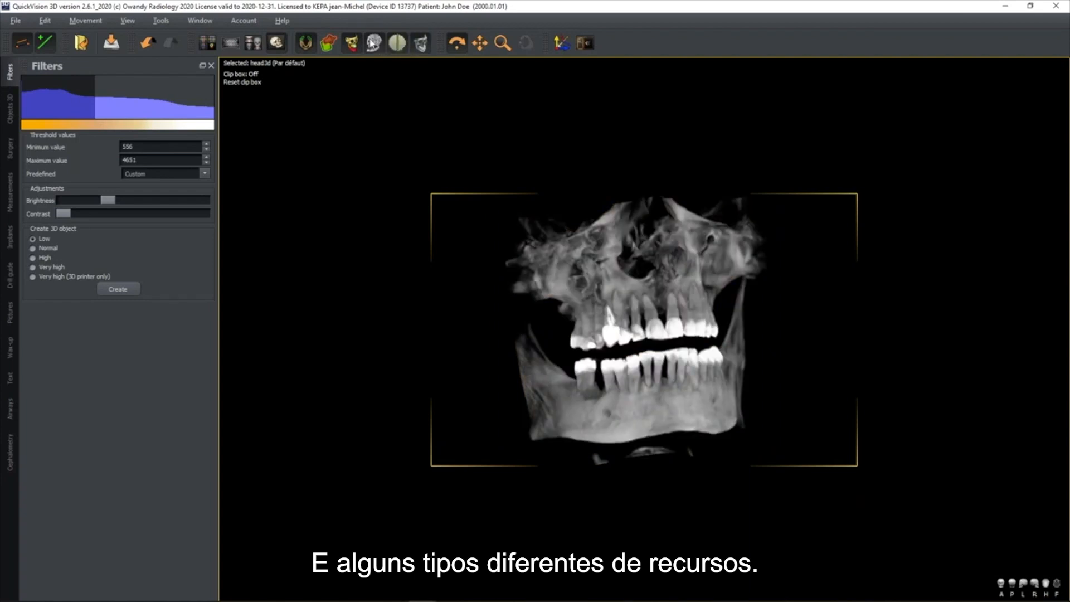
pyautogui.click(420, 47)
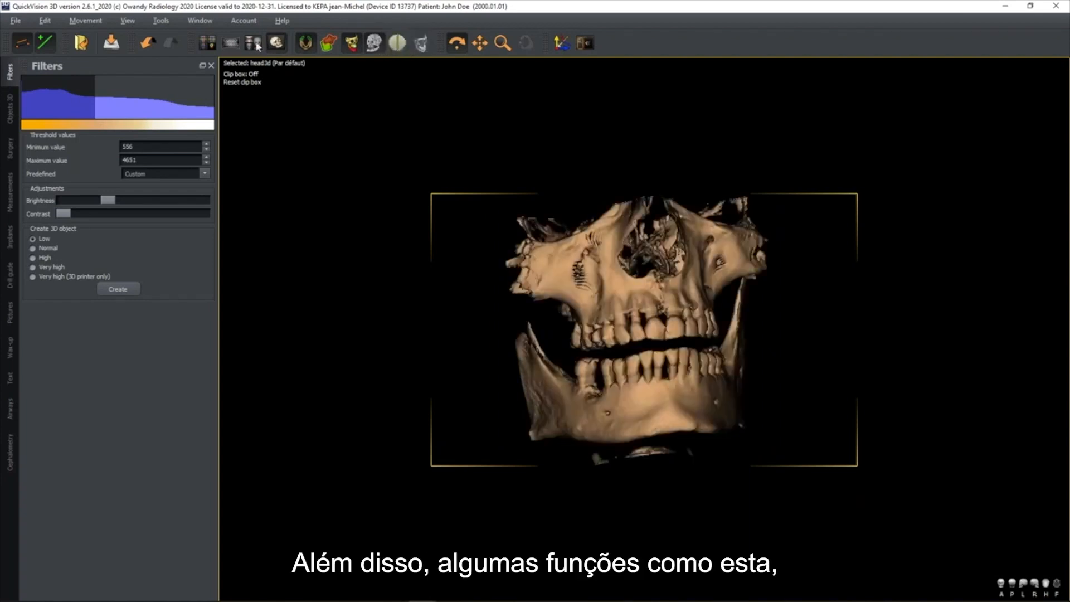
pyautogui.click(404, 49)
# - Return to the four-view MPR layout and reset the slice lines and the 3D skull to their default position
pyautogui.click(209, 44)
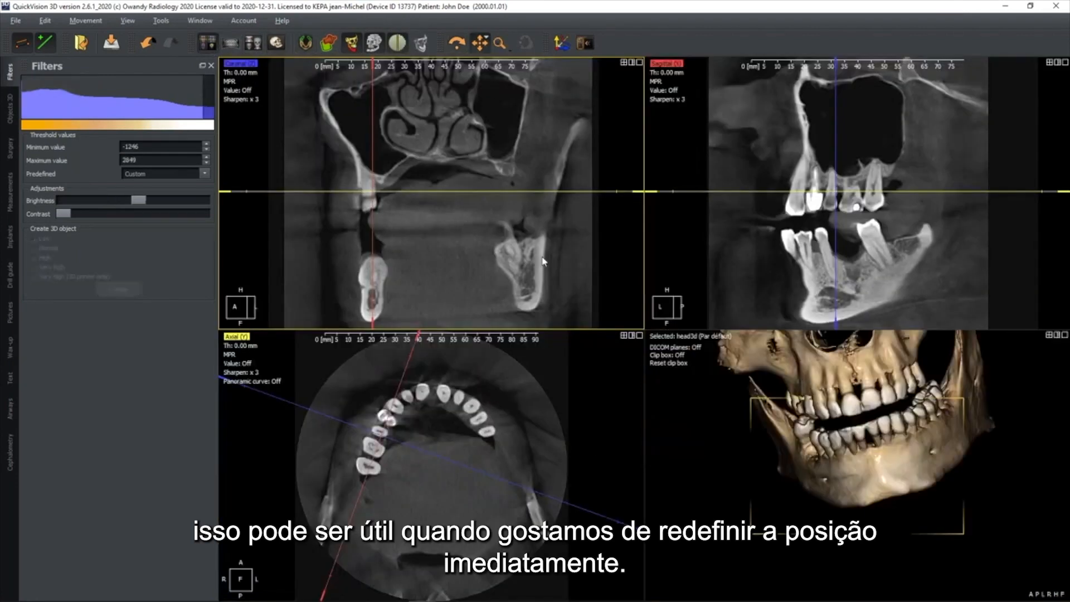
pyautogui.click(562, 44)
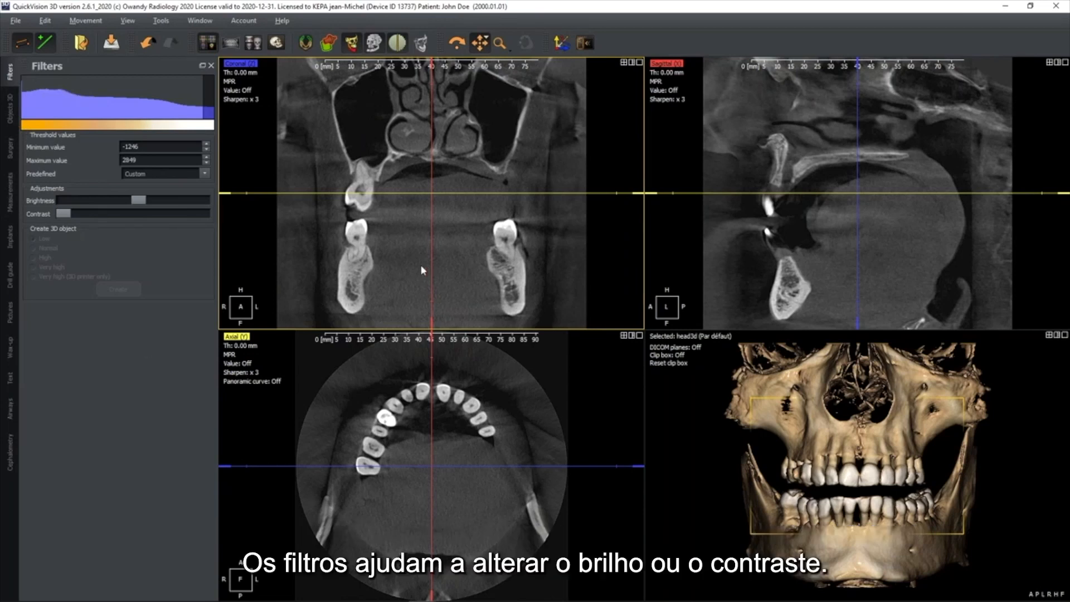
# - Adjust the brightness of the MPR slices with the brightness setting and the histogram threshold window
pyautogui.moveTo(148, 202)
pyautogui.mouseDown()
pyautogui.moveTo(161, 203)
pyautogui.moveTo(128, 208)
pyautogui.moveTo(139, 210)
pyautogui.mouseUp()
pyautogui.moveTo(126, 109)
pyautogui.mouseDown()
pyautogui.moveTo(108, 111)
pyautogui.moveTo(129, 112)
pyautogui.moveTo(119, 112)
pyautogui.mouseUp()
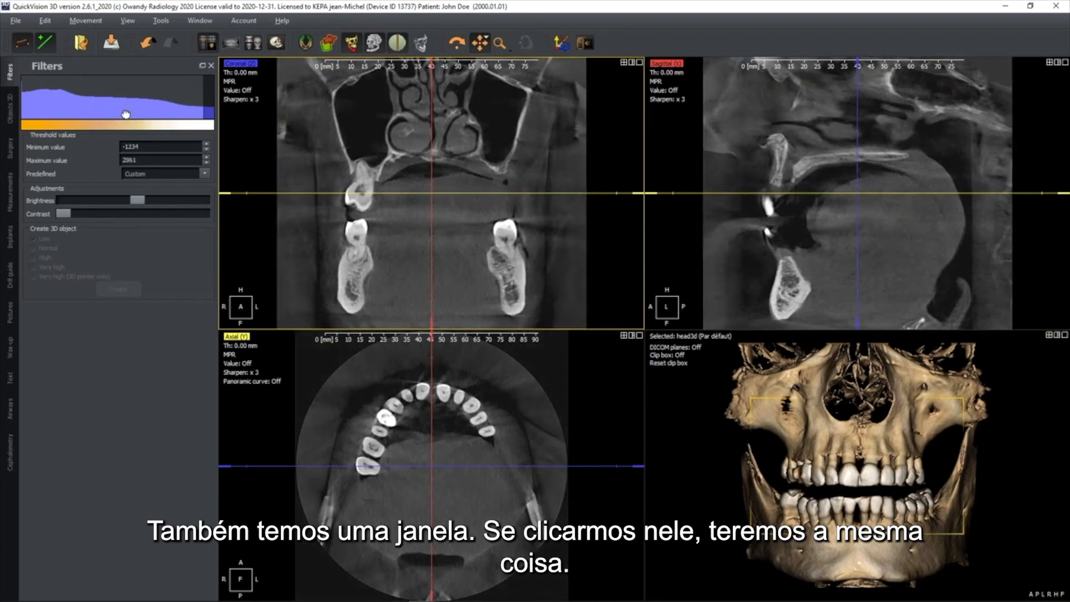
# - Look through the Objects 3D, Surgery, Measurements, Implants, Drill guide, Pictures, Wax-up, Text, Airways and Cephalometry areas, and return to Filters
pyautogui.click(9, 112)
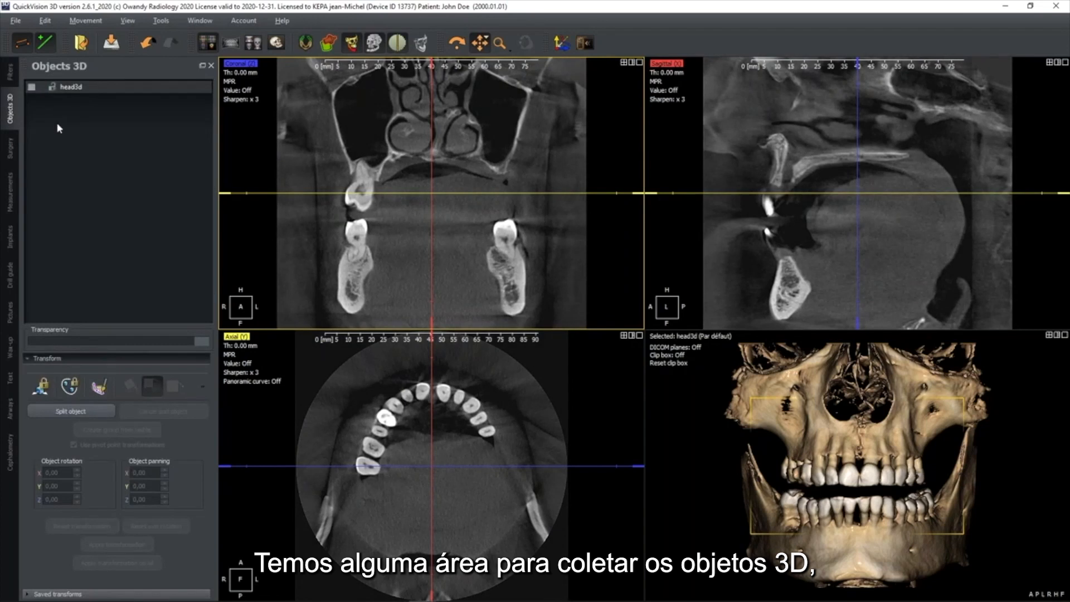
pyautogui.click(10, 149)
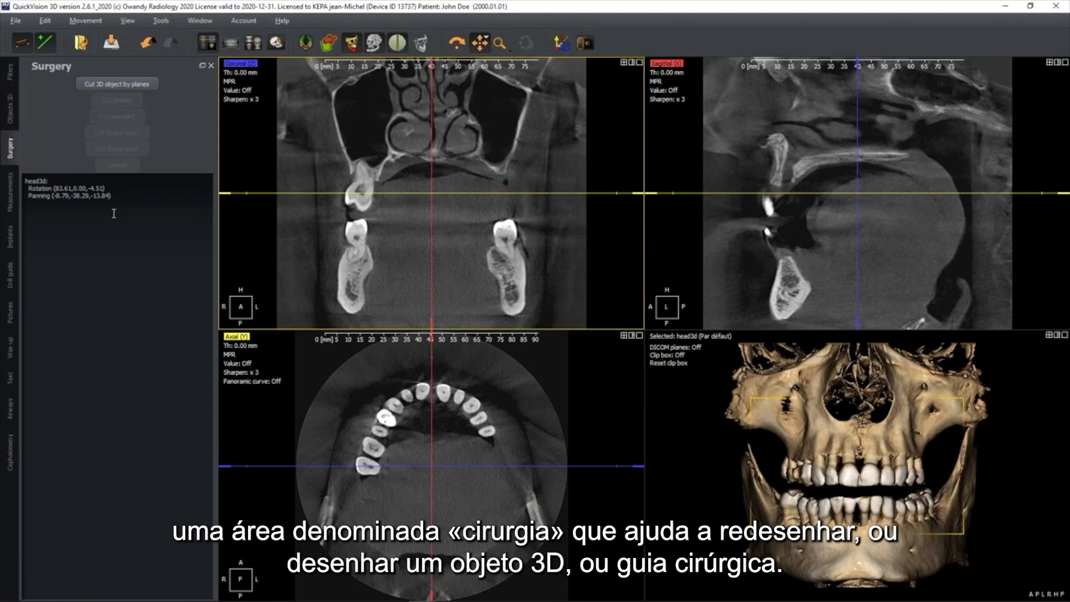
pyautogui.click(7, 206)
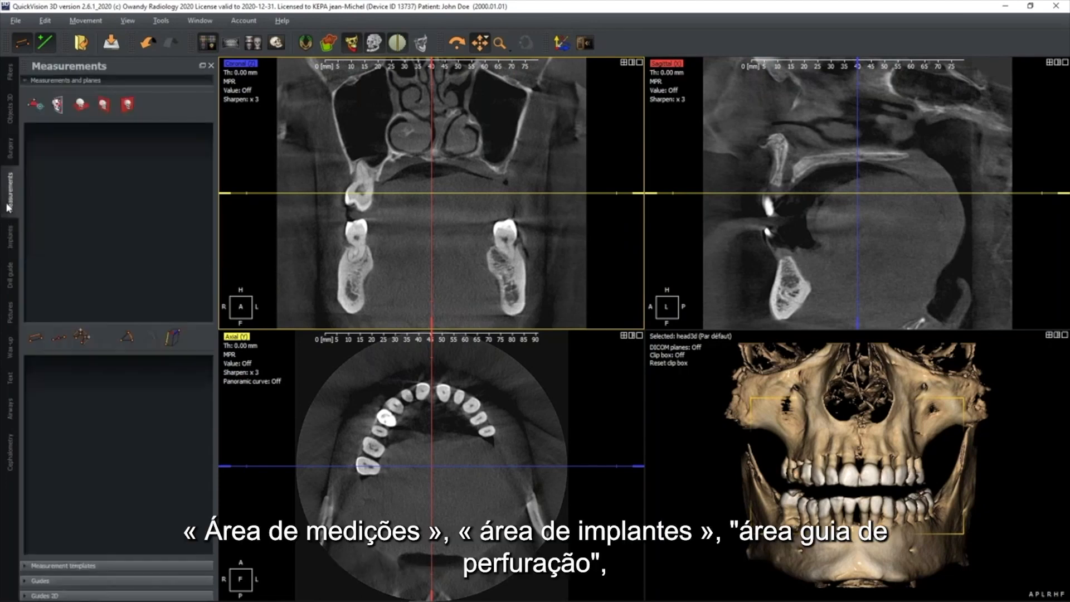
pyautogui.click(10, 239)
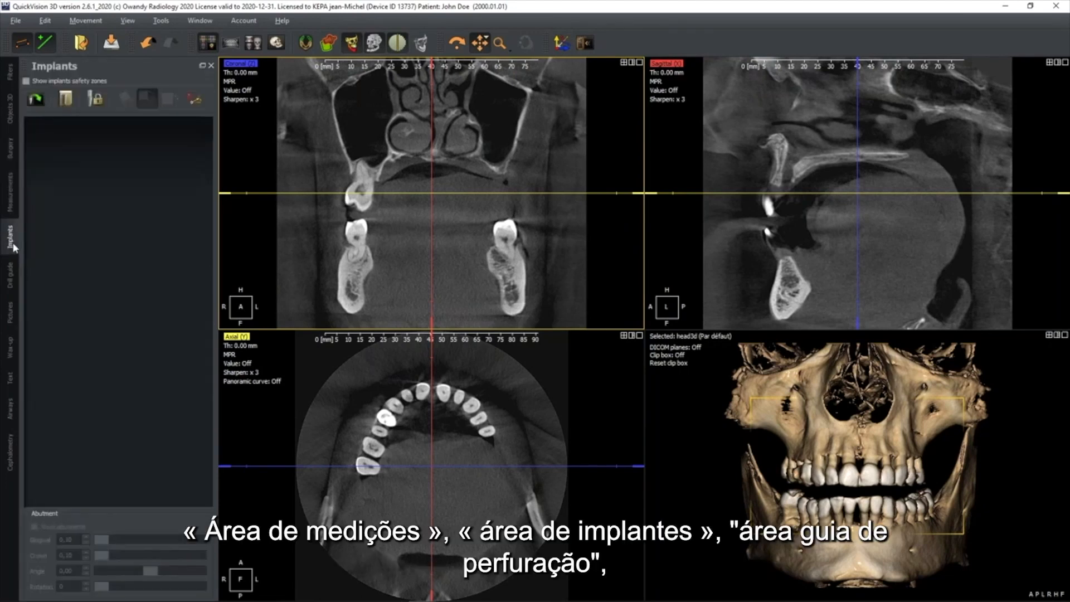
pyautogui.click(11, 284)
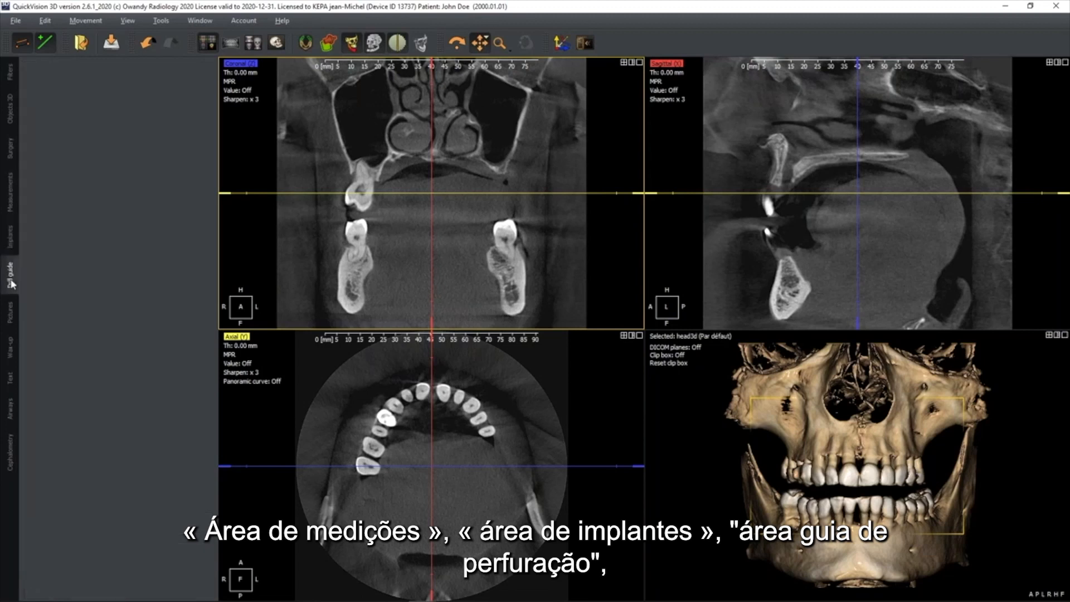
pyautogui.click(14, 322)
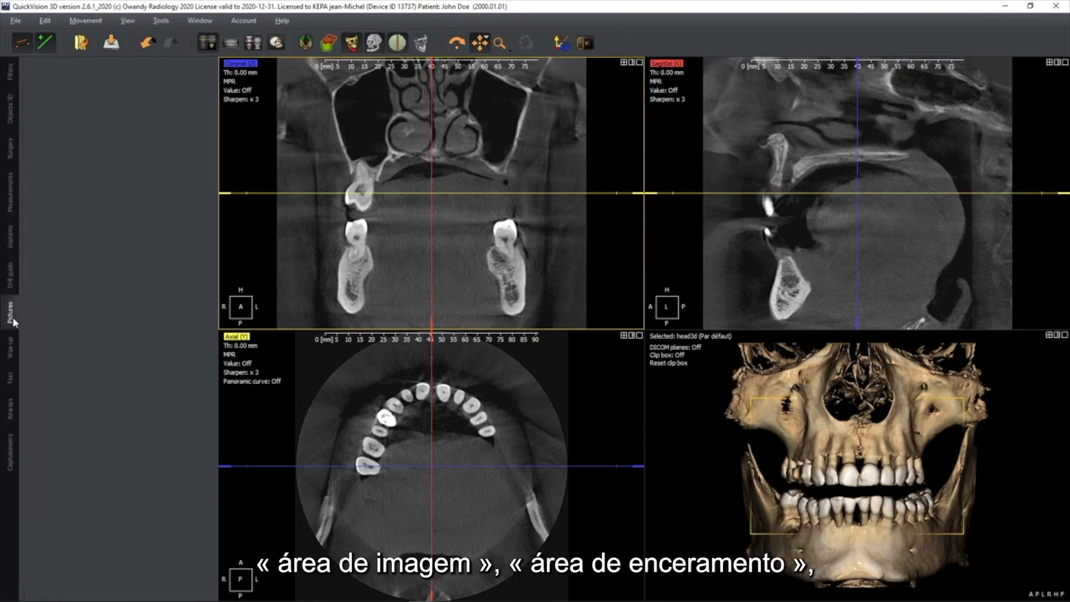
pyautogui.click(13, 353)
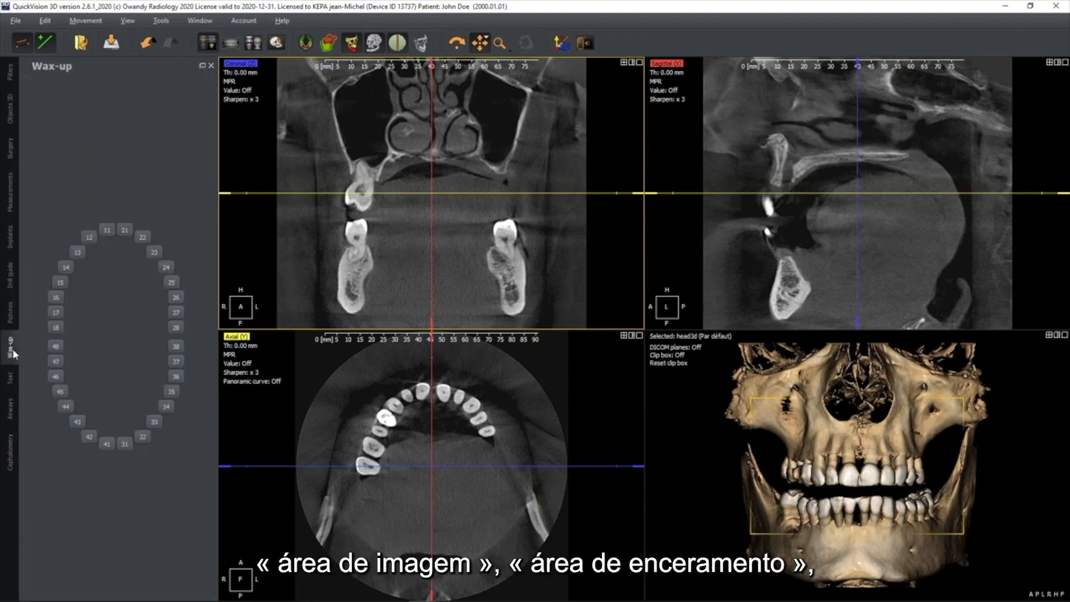
pyautogui.click(12, 379)
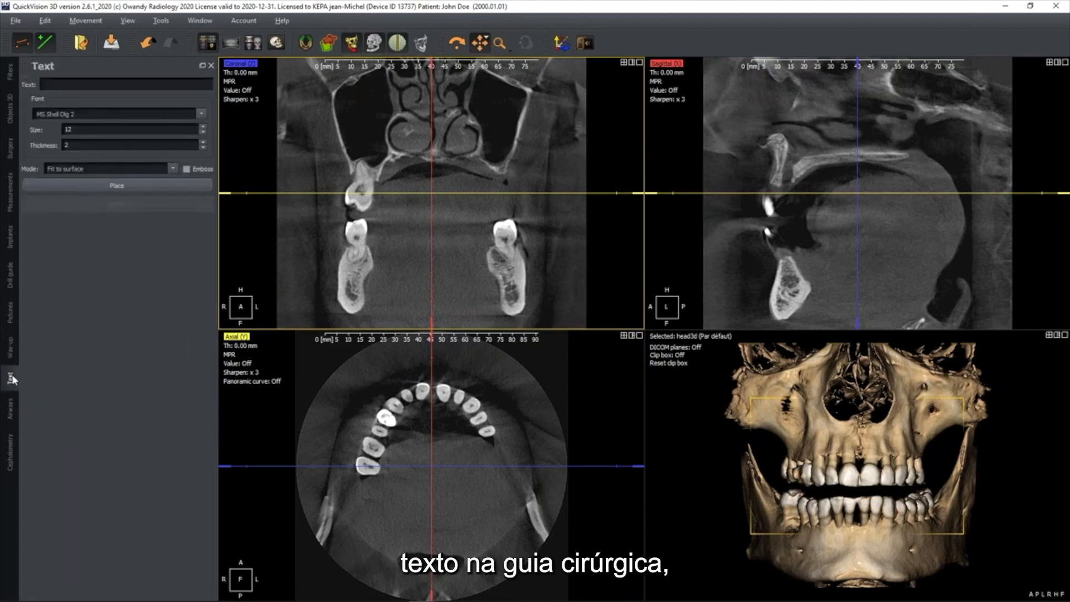
pyautogui.click(13, 413)
pyautogui.click(14, 465)
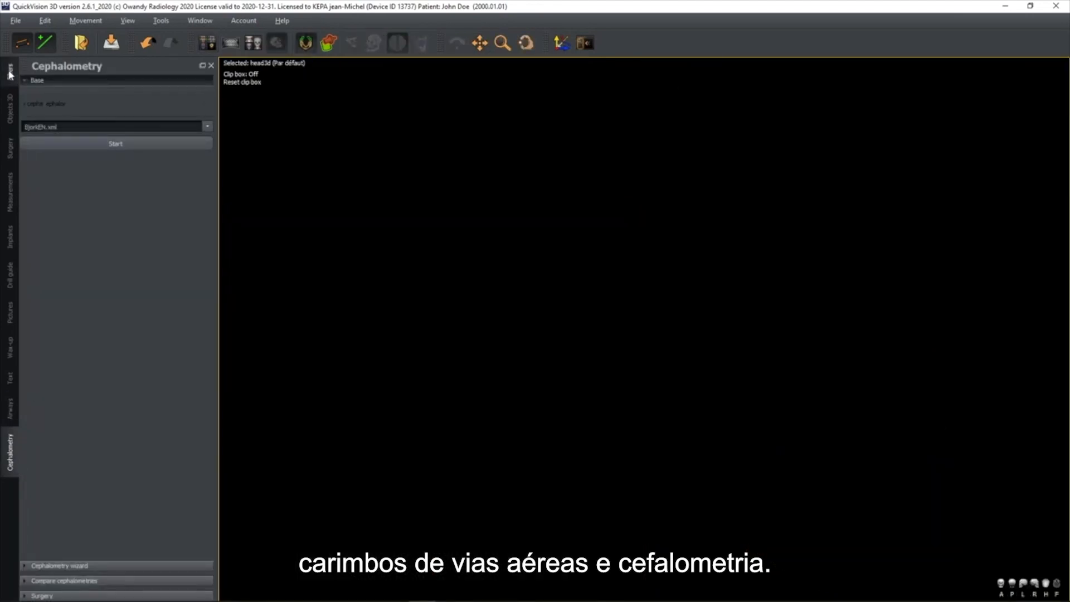
pyautogui.click(10, 73)
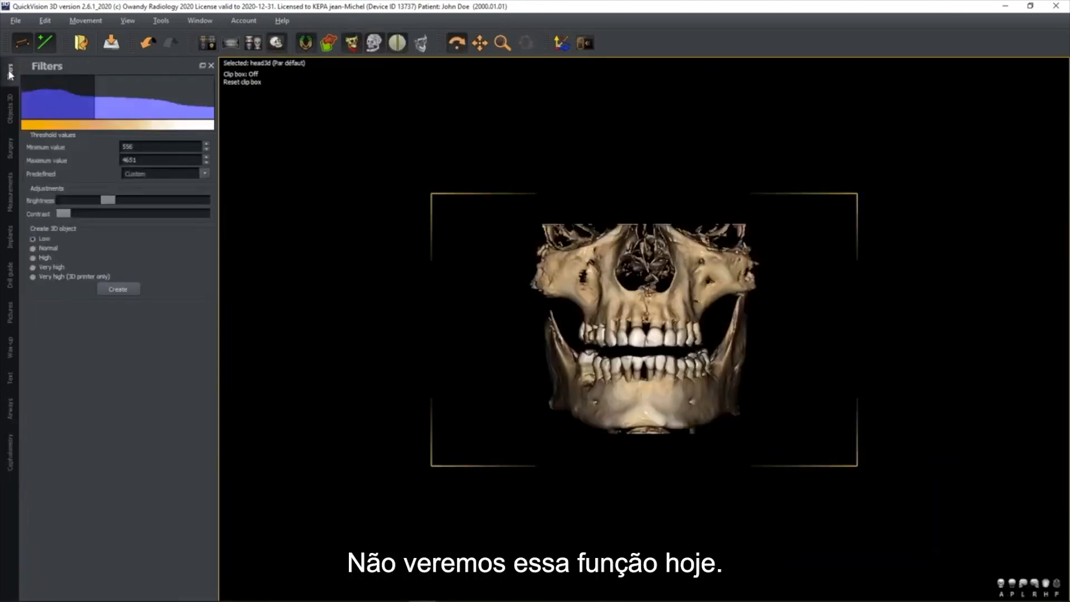
# - In the four-view MPR layout, centre the slices on the patient's right premolar in the axial view and rotate the slice lines along the teeth
pyautogui.click(207, 44)
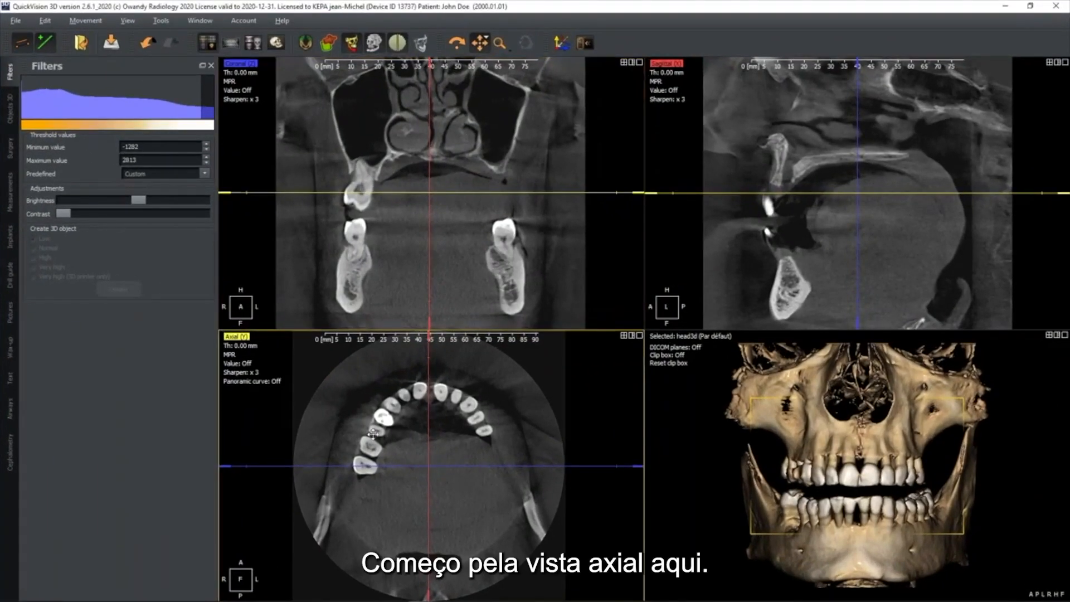
pyautogui.click(374, 434)
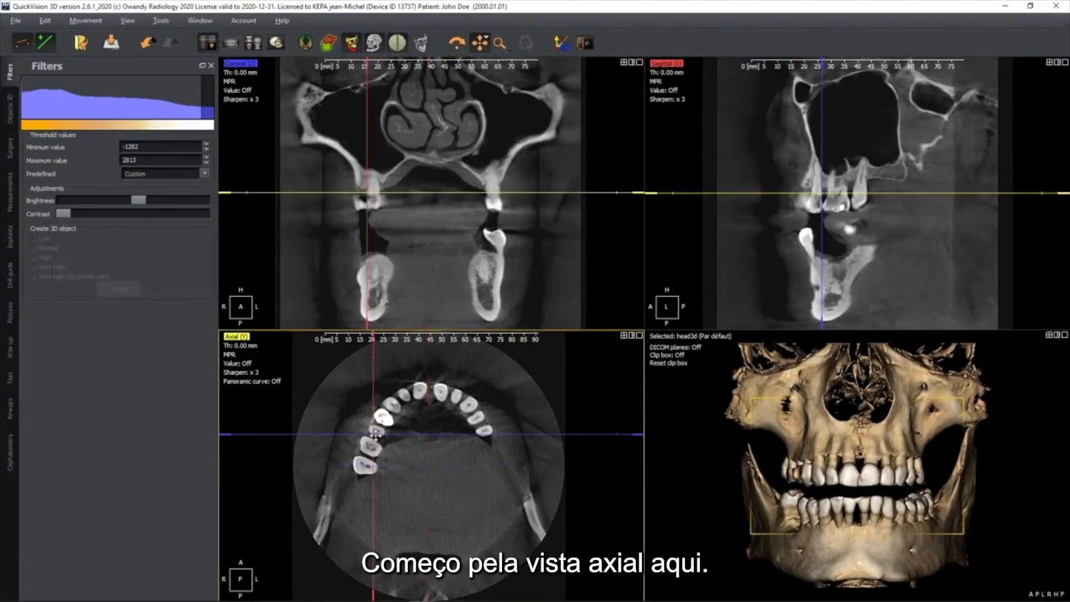
pyautogui.moveTo(376, 346); pyautogui.dragTo(411, 359)
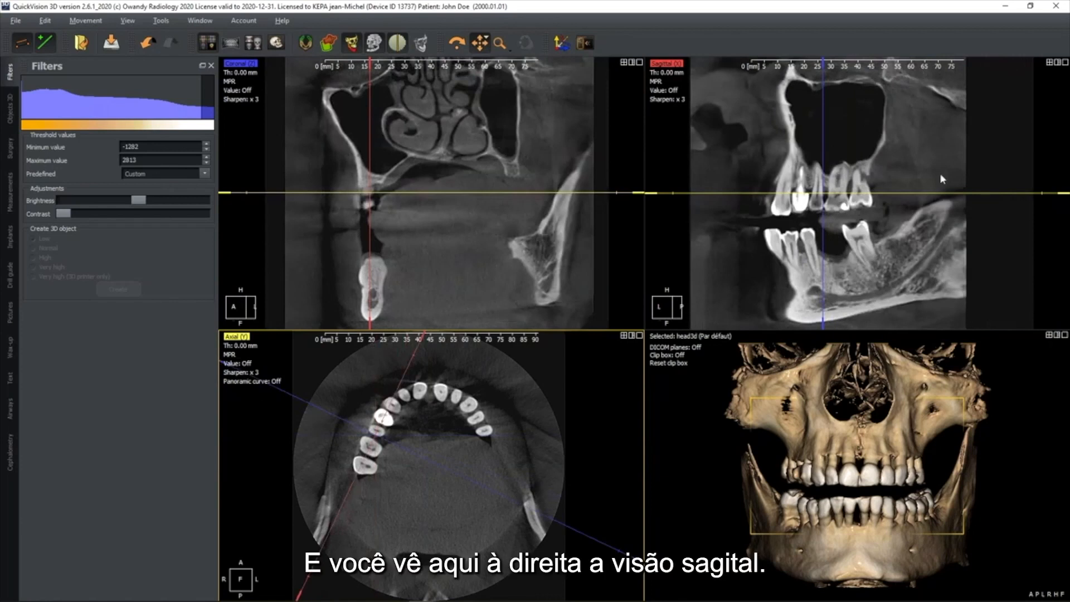
# - Reposition and enlarge the sagittal view around the lower jaw, and toggle the display of the slice lines
pyautogui.moveTo(874, 277); pyautogui.dragTo(868, 222)
pyautogui.scroll(1, 868, 222)
pyautogui.press('space')
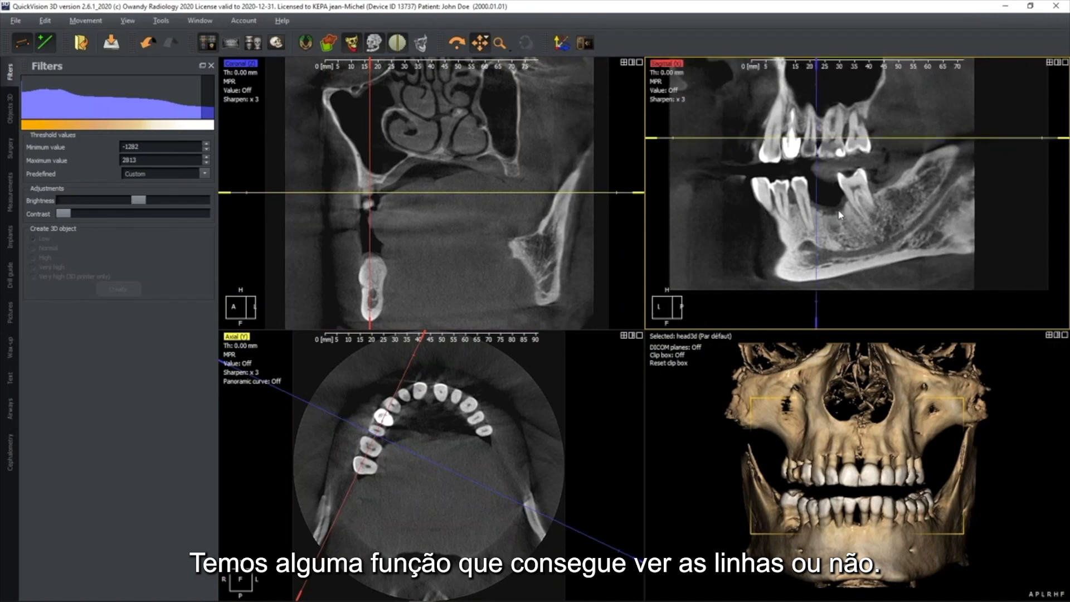
# - Examine the right-side jaw in the sagittal view by moving its slice back and forth through the teeth and lower jaw
pyautogui.keyDown('ctrl'); pyautogui.scroll(-4, 836, 212); pyautogui.keyUp('ctrl')
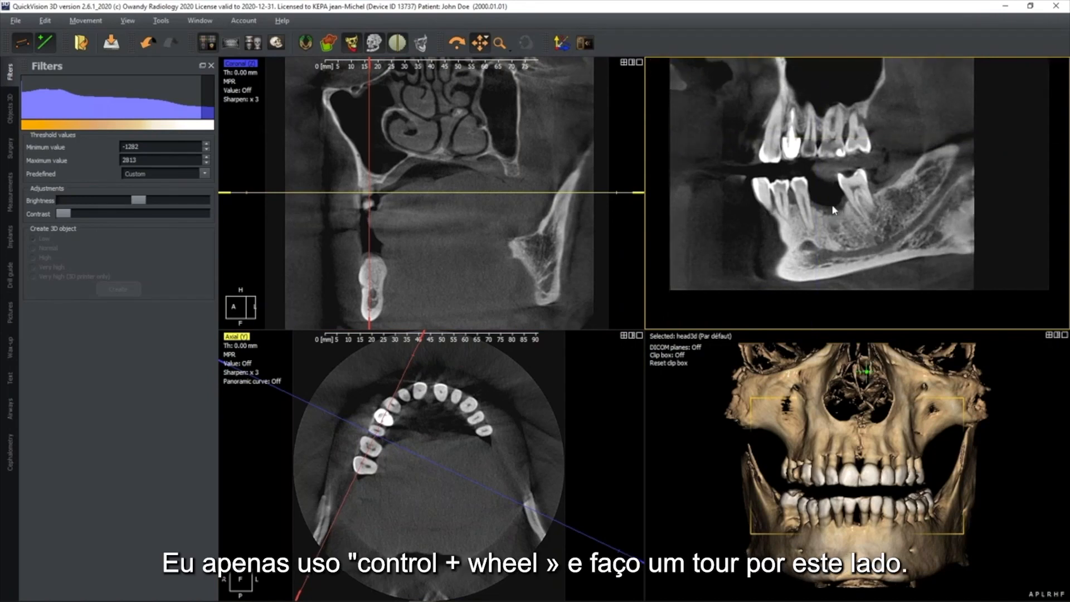
pyautogui.keyDown('ctrl'); pyautogui.scroll(4, 834, 210); pyautogui.keyUp('ctrl')
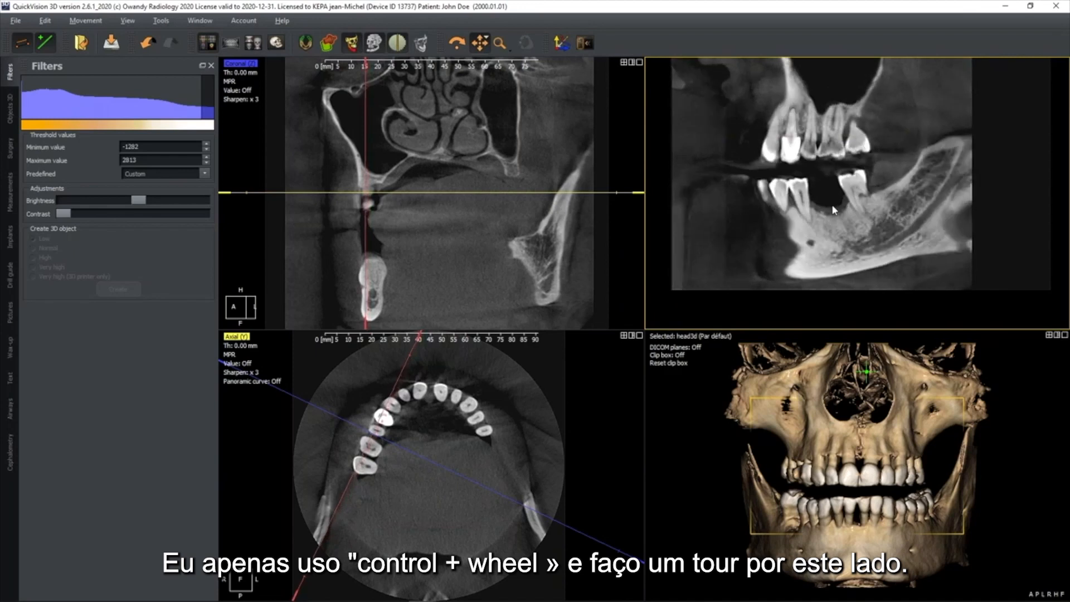
pyautogui.keyDown('ctrl'); pyautogui.scroll(5, 835, 209); pyautogui.keyUp('ctrl')
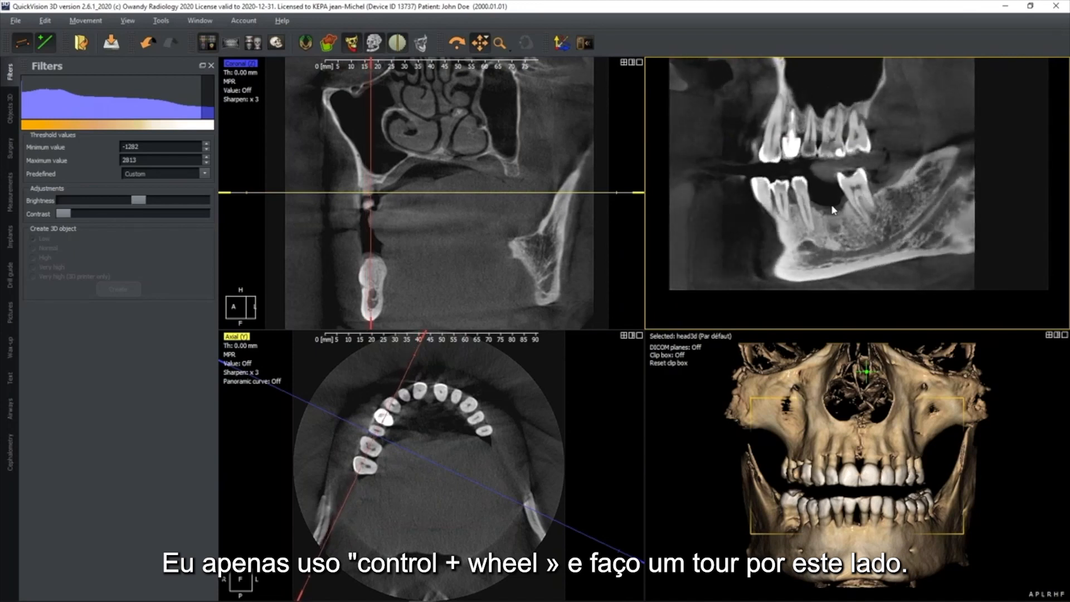
pyautogui.keyDown('ctrl'); pyautogui.scroll(4, 835, 209); pyautogui.keyUp('ctrl')
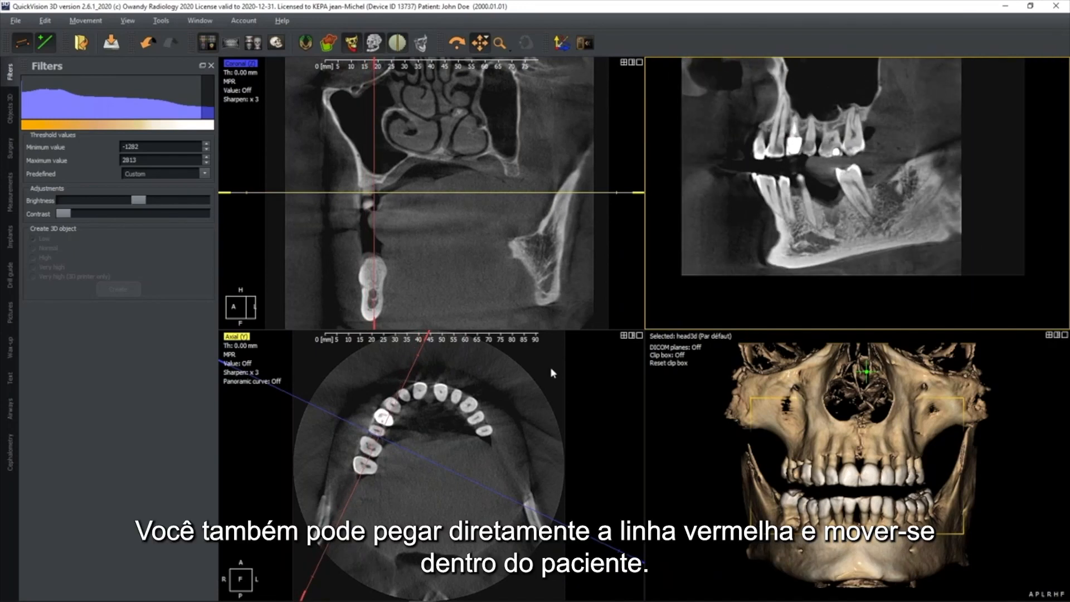
pyautogui.moveTo(408, 383); pyautogui.dragTo(401, 386)
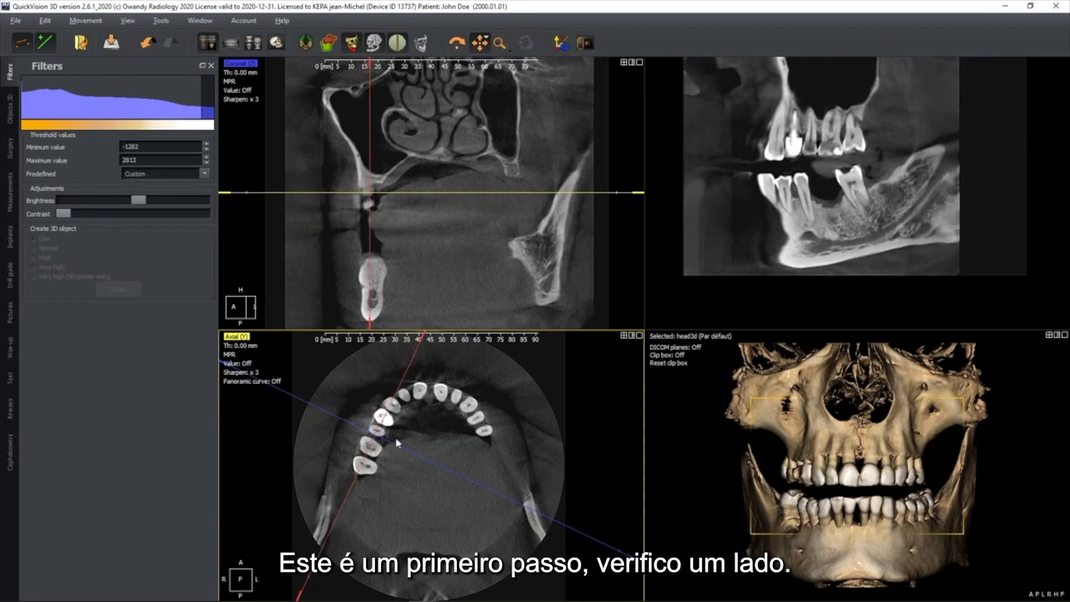
# - Centre the axial slice lines on the patient's left premolars and rotate the sagittal line along the left row of teeth
pyautogui.moveTo(378, 434); pyautogui.dragTo(483, 422)
pyautogui.moveTo(523, 359); pyautogui.dragTo(449, 351)
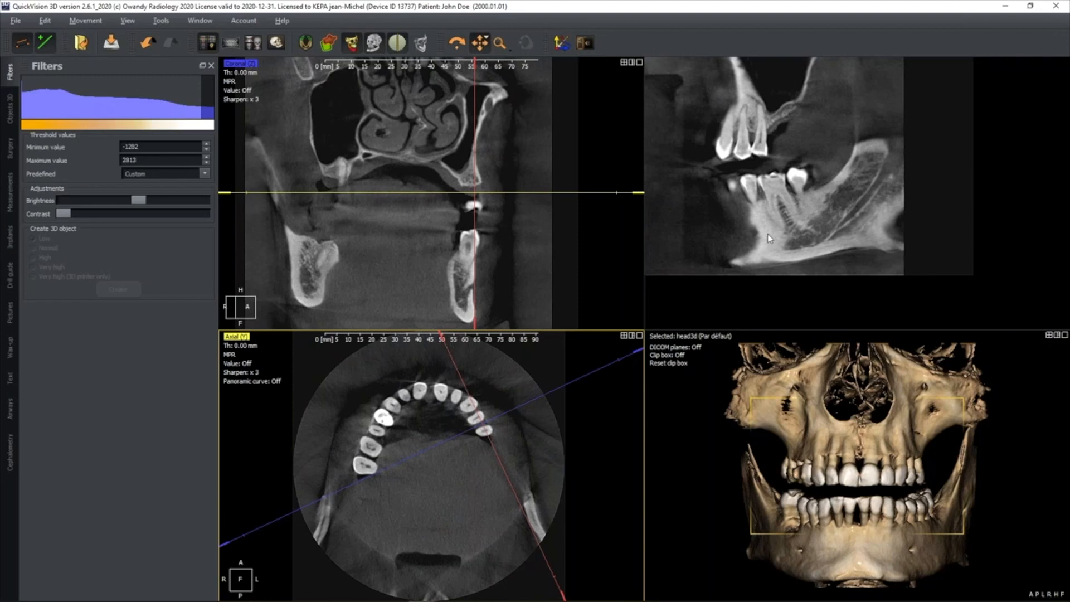
pyautogui.moveTo(468, 393)
pyautogui.mouseDown()
pyautogui.moveTo(457, 393)
pyautogui.moveTo(466, 393)
pyautogui.mouseUp()
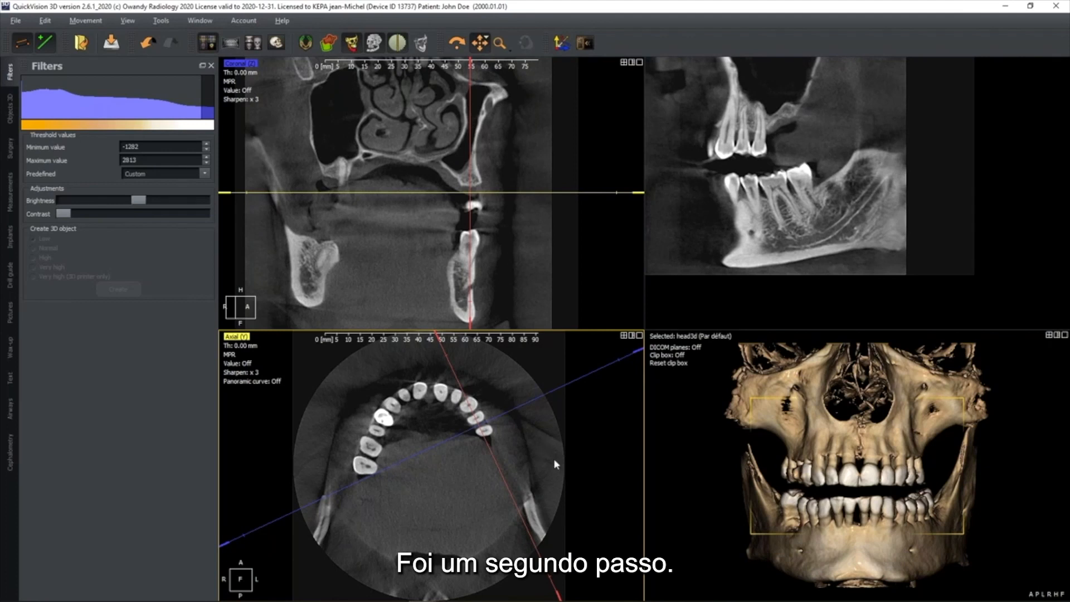
# - Reset the slice orientation, centre the slices on an upper central incisor, and tilt the coronal line along its root in the sagittal view
pyautogui.click(558, 50)
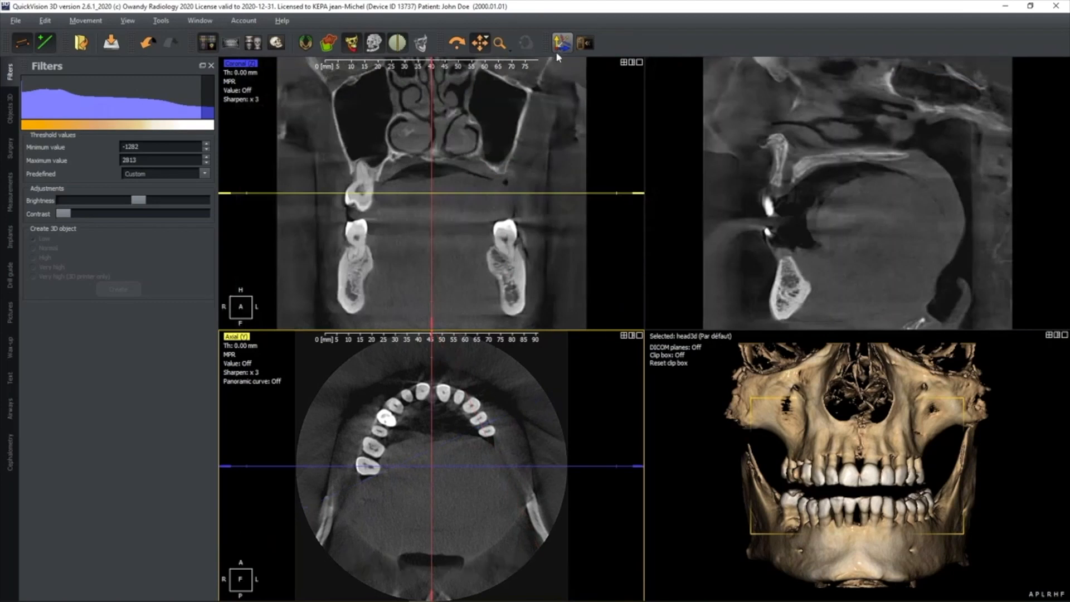
pyautogui.moveTo(430, 463); pyautogui.dragTo(421, 392)
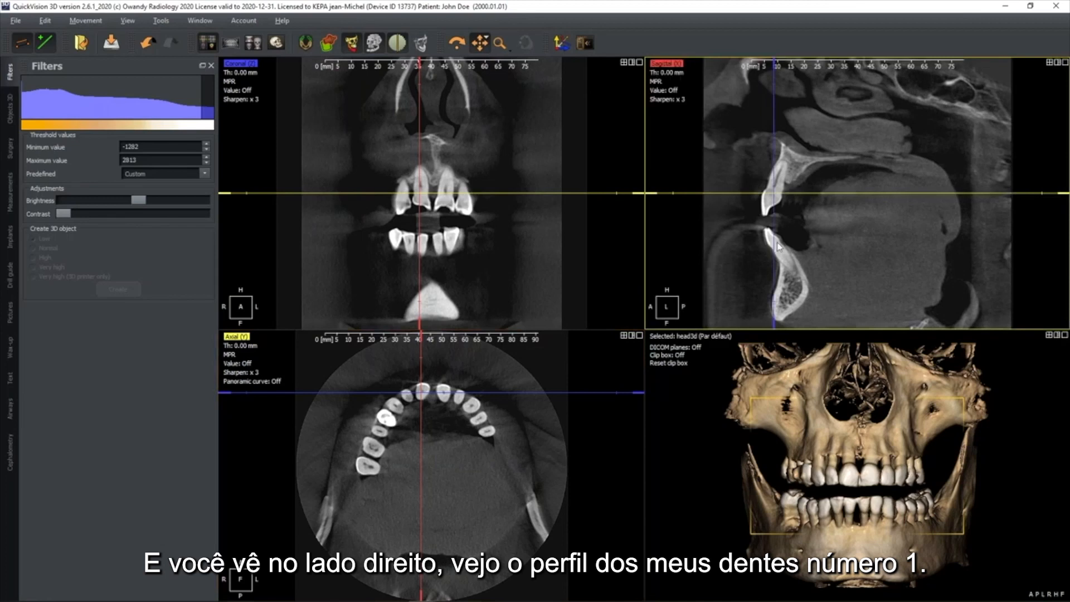
pyautogui.moveTo(774, 193); pyautogui.dragTo(776, 184)
pyautogui.moveTo(776, 74); pyautogui.dragTo(798, 83)
# - Enlarge the coronal view, hide its slice lines, and examine the upper front teeth back and forth through the coronal slices
pyautogui.moveTo(525, 224); pyautogui.dragTo(485, 244, button='right')
pyautogui.press('space')
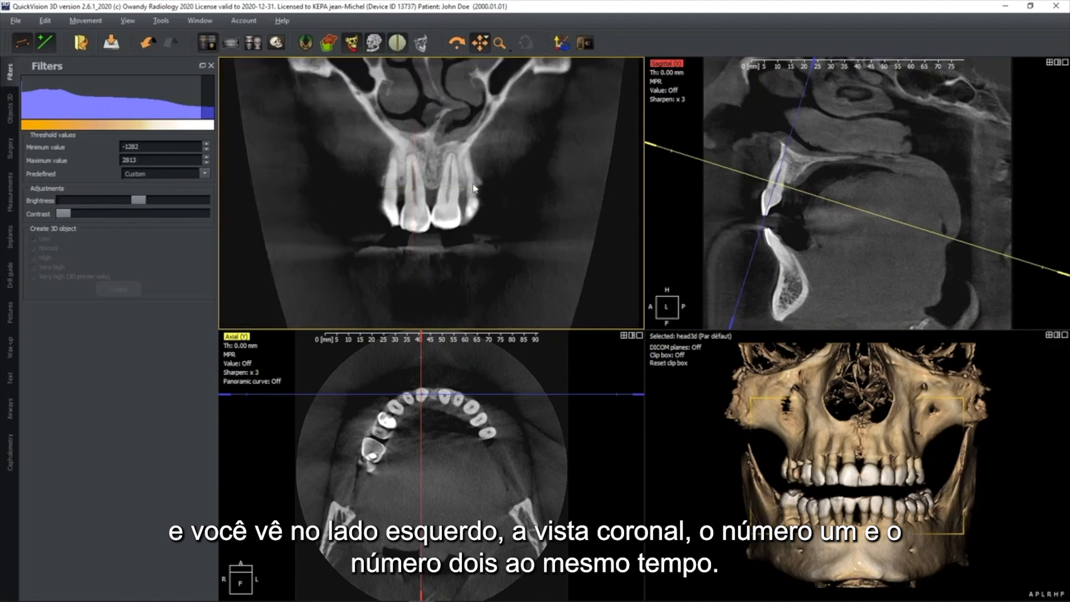
pyautogui.scroll(-4, 475, 213)
pyautogui.scroll(-5, 475, 212)
pyautogui.scroll(-5, 474, 201)
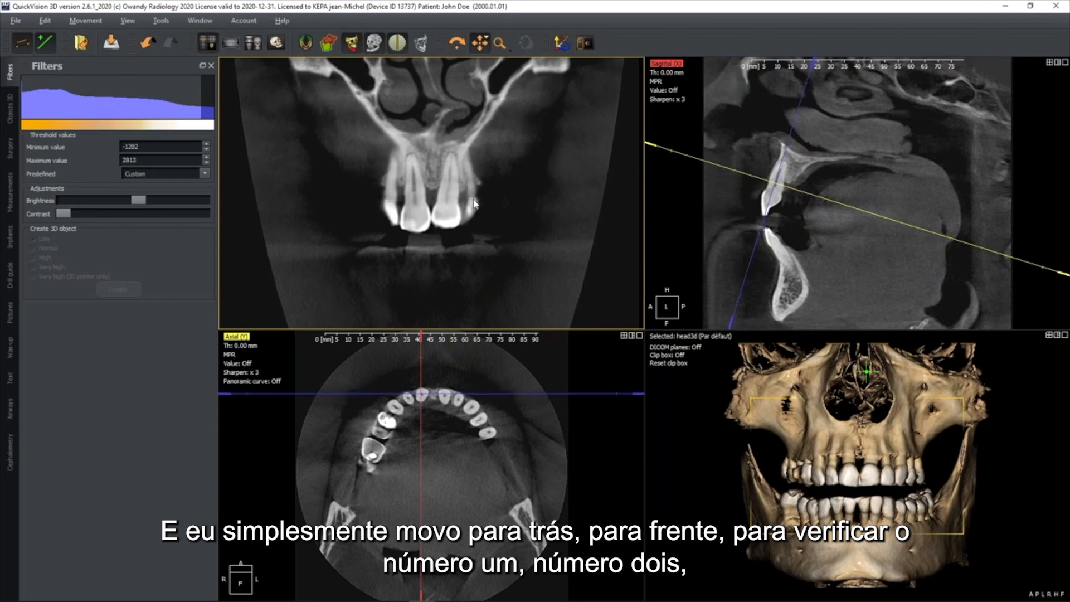
pyautogui.scroll(5, 475, 204)
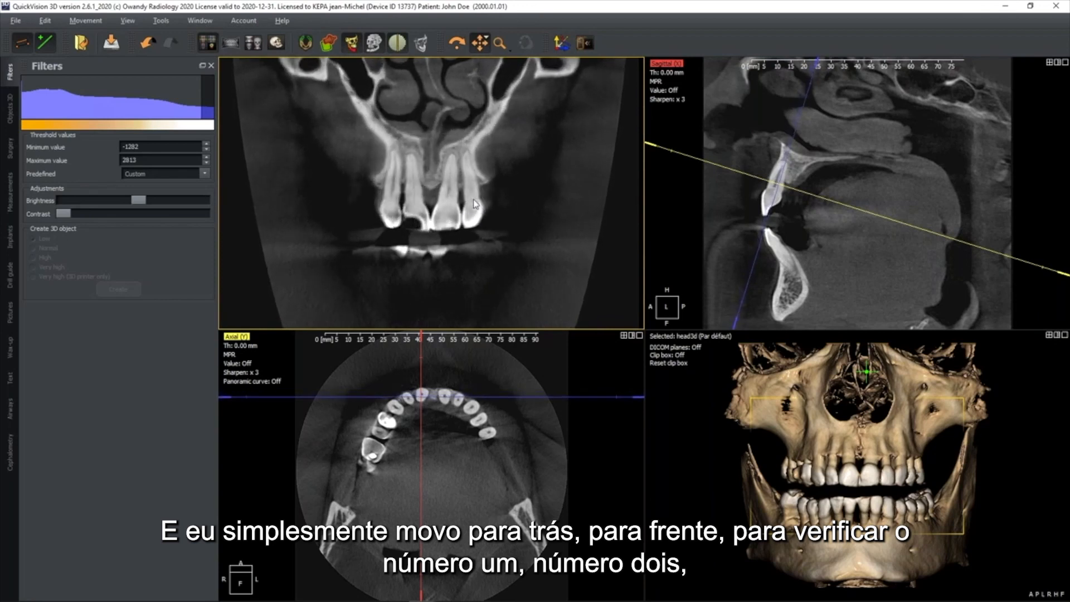
pyautogui.scroll(5, 475, 204)
pyautogui.scroll(5, 473, 201)
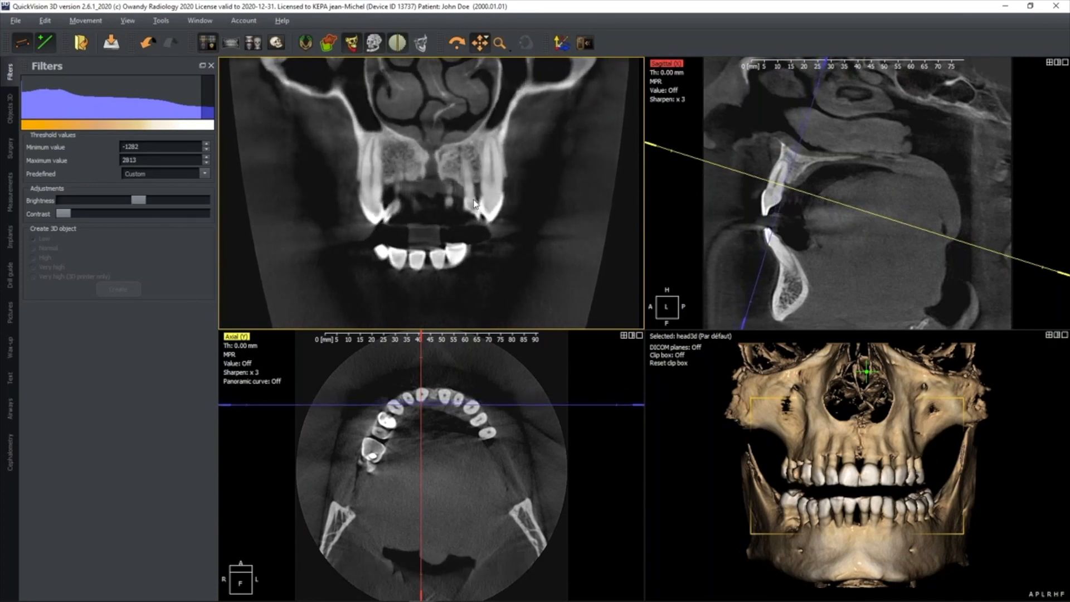
pyautogui.scroll(2, 466, 205)
# - In the sagittal view, move the slice centre to the lower incisor and tilt the coronal line along its root
pyautogui.click(716, 211)
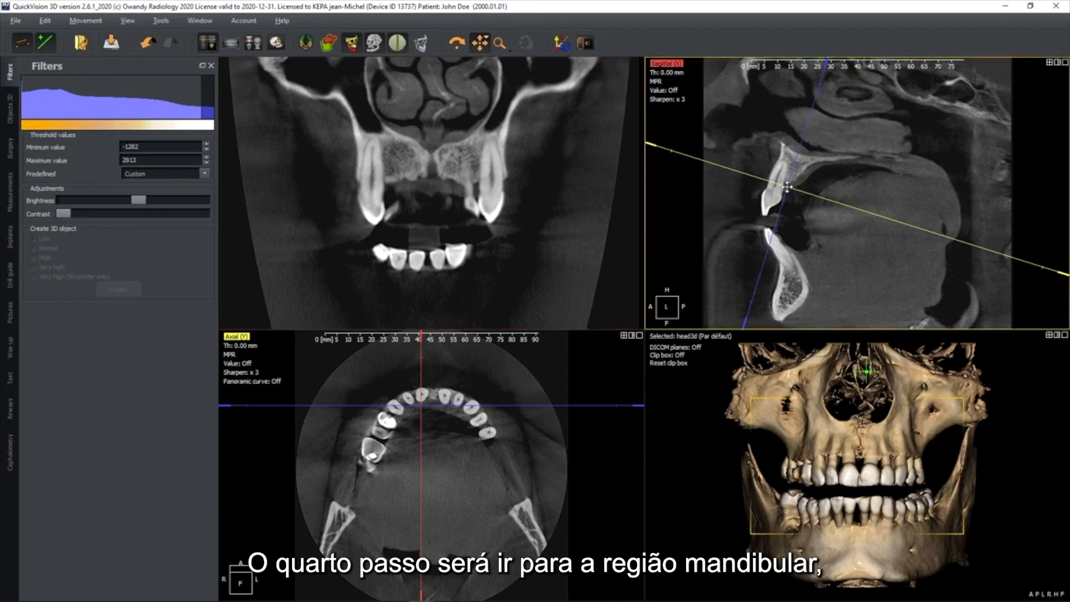
pyautogui.moveTo(788, 188); pyautogui.dragTo(777, 245)
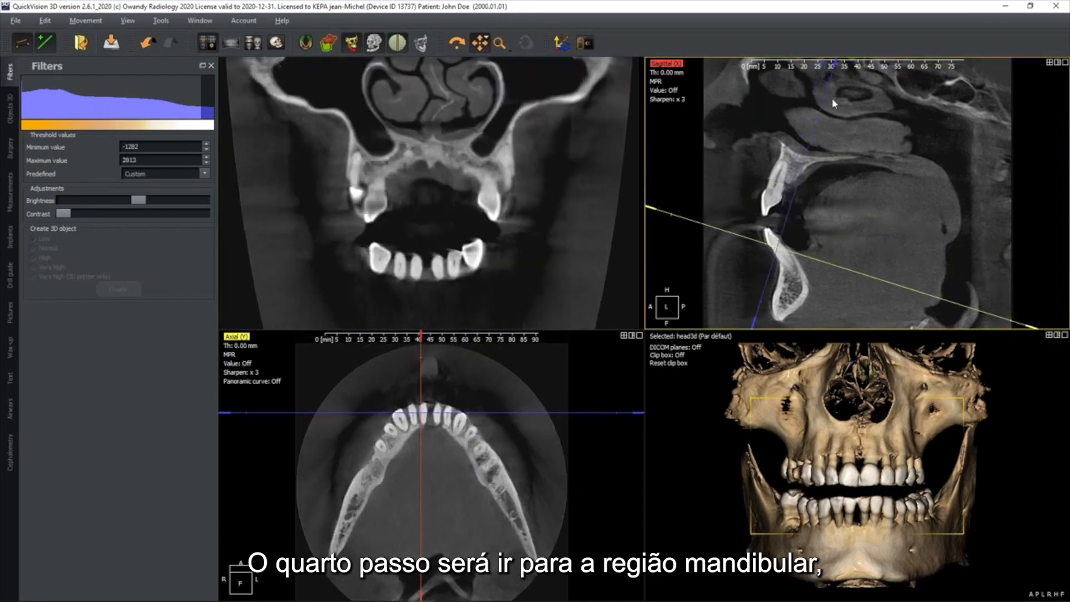
pyautogui.moveTo(832, 98); pyautogui.dragTo(700, 107)
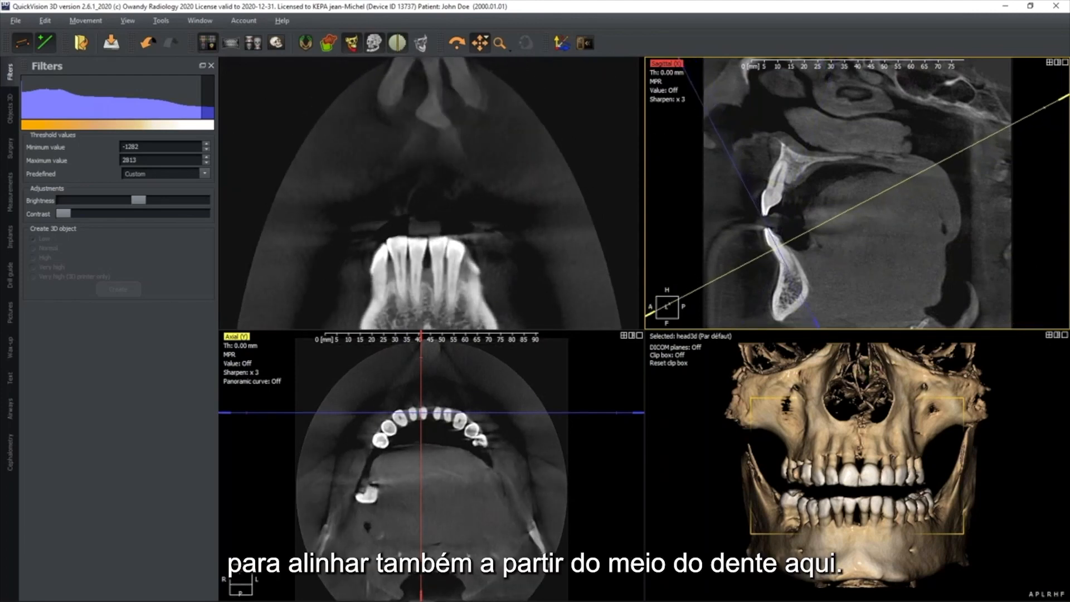
# - Reposition the coronal view on the lower front teeth and examine them back and forth through the slices
pyautogui.moveTo(502, 256); pyautogui.dragTo(512, 170)
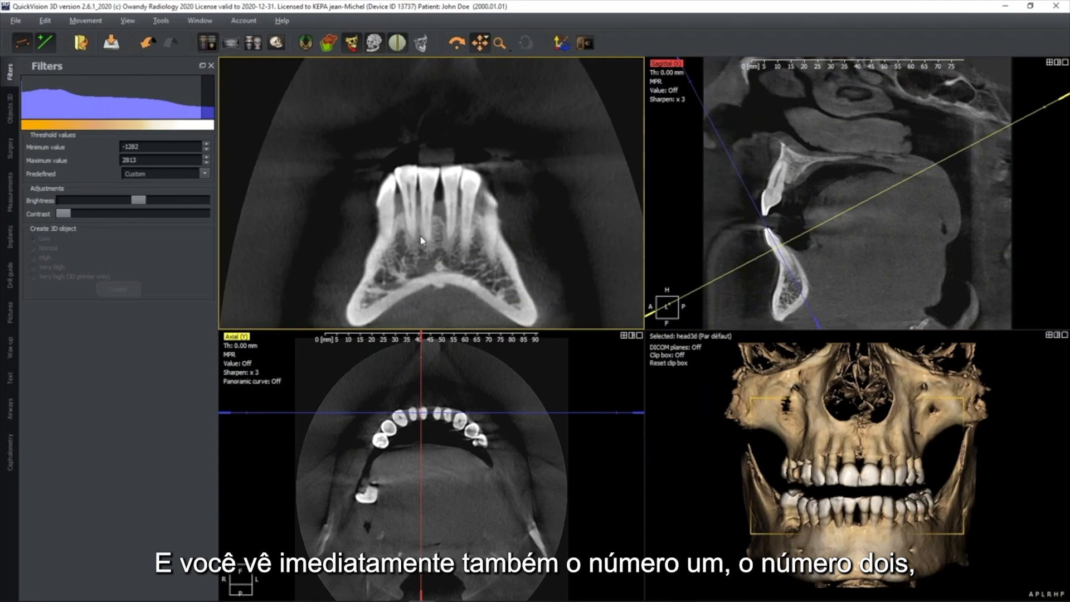
pyautogui.scroll(-4, 423, 234)
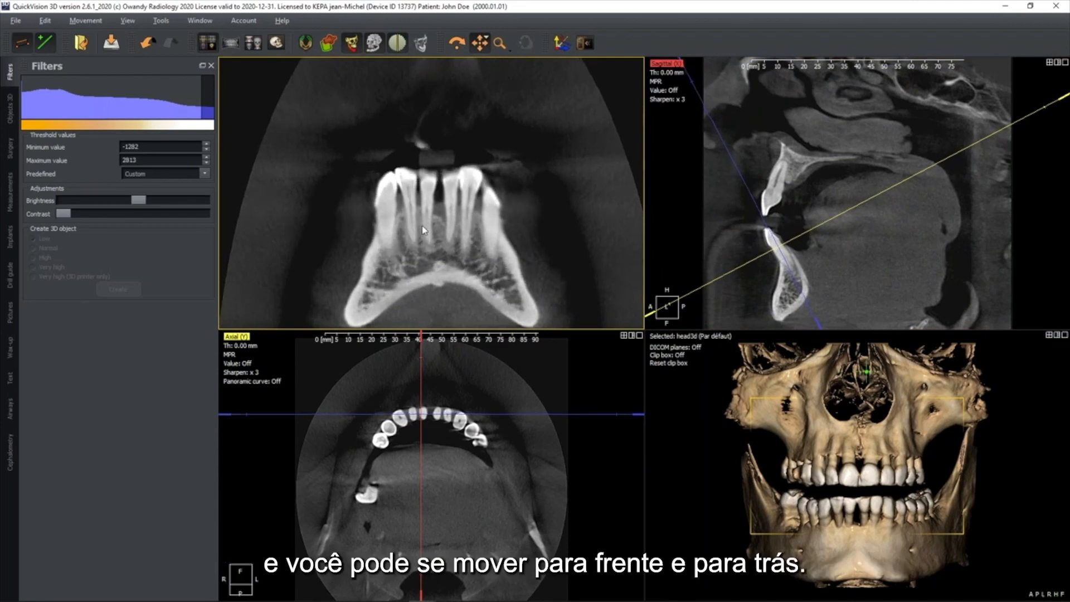
pyautogui.scroll(4, 424, 231)
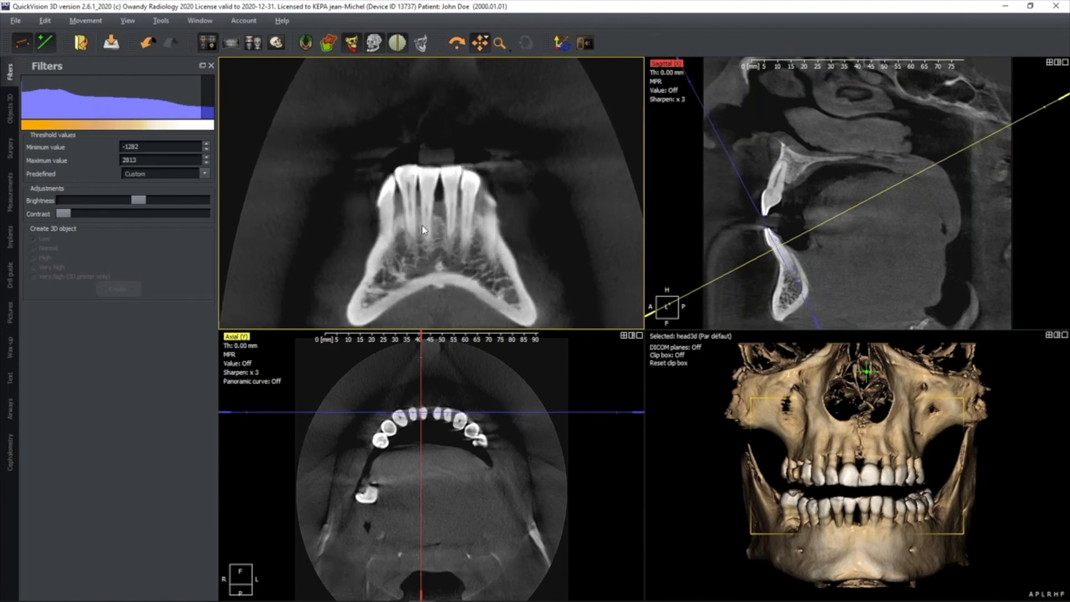
pyautogui.scroll(-3, 424, 230)
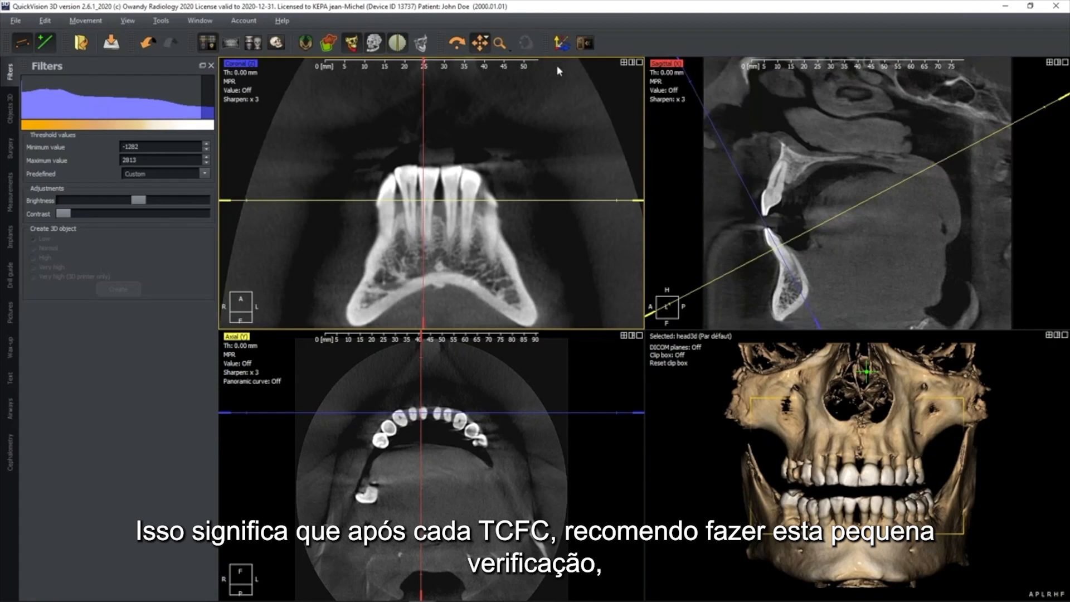
# - Reset the slice orientation, centre the axial lines on the patient's right premolar, and rotate them along the right row of teeth
pyautogui.click(561, 44)
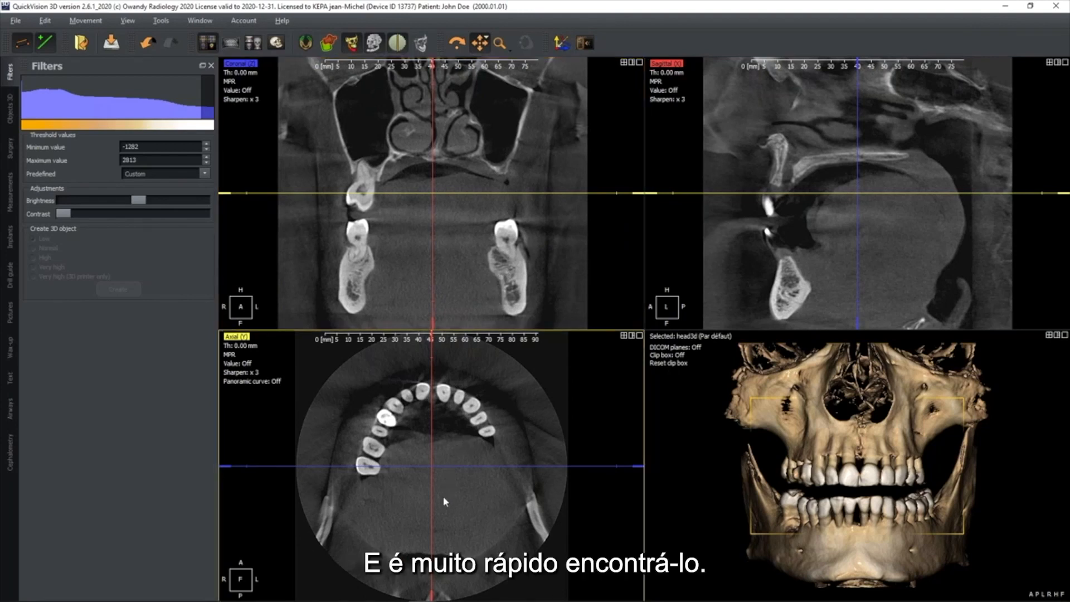
pyautogui.moveTo(433, 466); pyautogui.dragTo(378, 438)
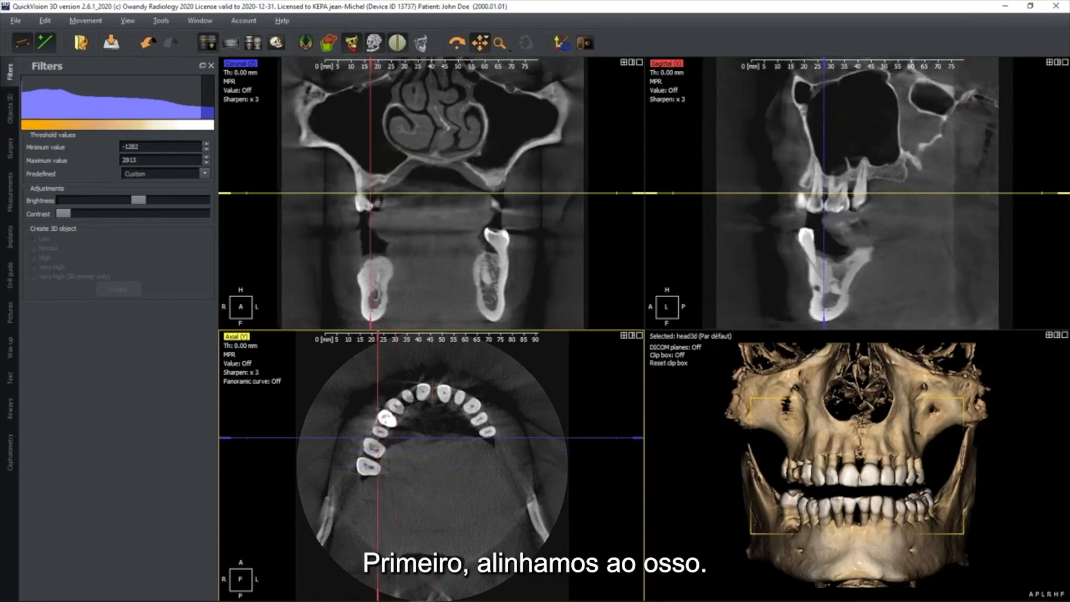
pyautogui.moveTo(383, 351); pyautogui.dragTo(419, 355)
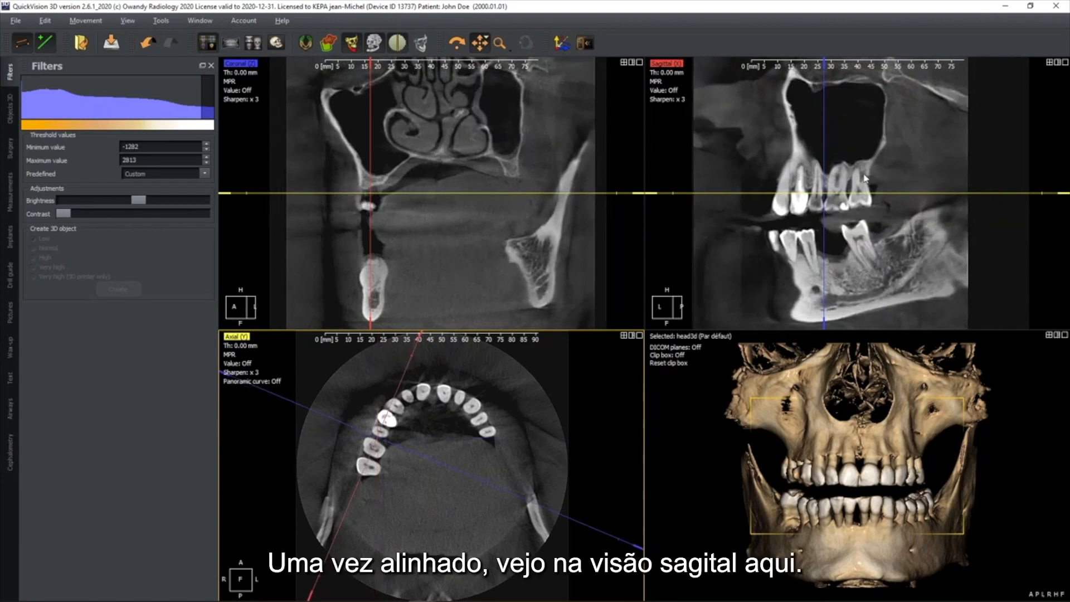
# - Enlarge and reposition the sagittal view around the right lower jaw, and hide its slice lines
pyautogui.scroll(1, 882, 270)
pyautogui.moveTo(882, 270); pyautogui.dragTo(889, 201)
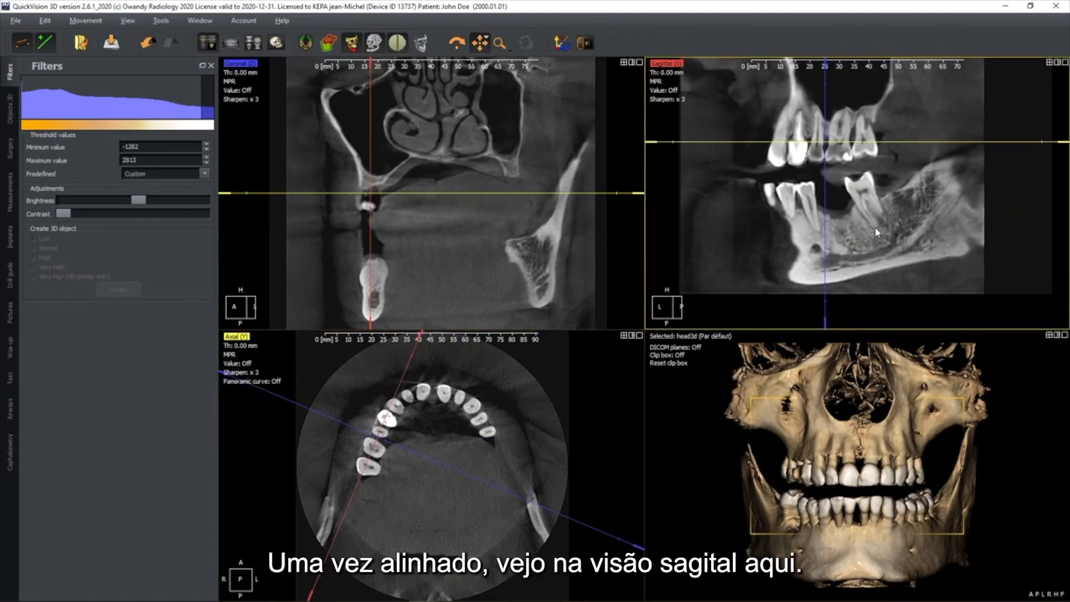
pyautogui.press('space')
# - Hide the slice lines in the coronal view, then enlarge and reposition it around the right lower jaw cross-section
pyautogui.click(551, 246)
pyautogui.press('space')
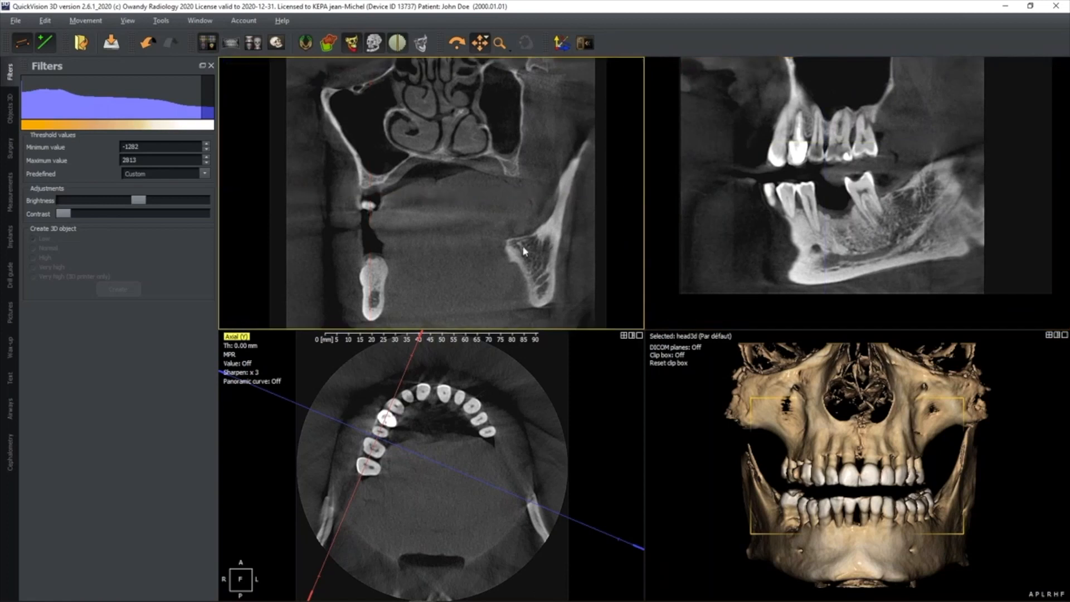
pyautogui.scroll(1, 532, 187)
pyautogui.moveTo(532, 186); pyautogui.dragTo(546, 163)
pyautogui.scroll(2, 547, 162)
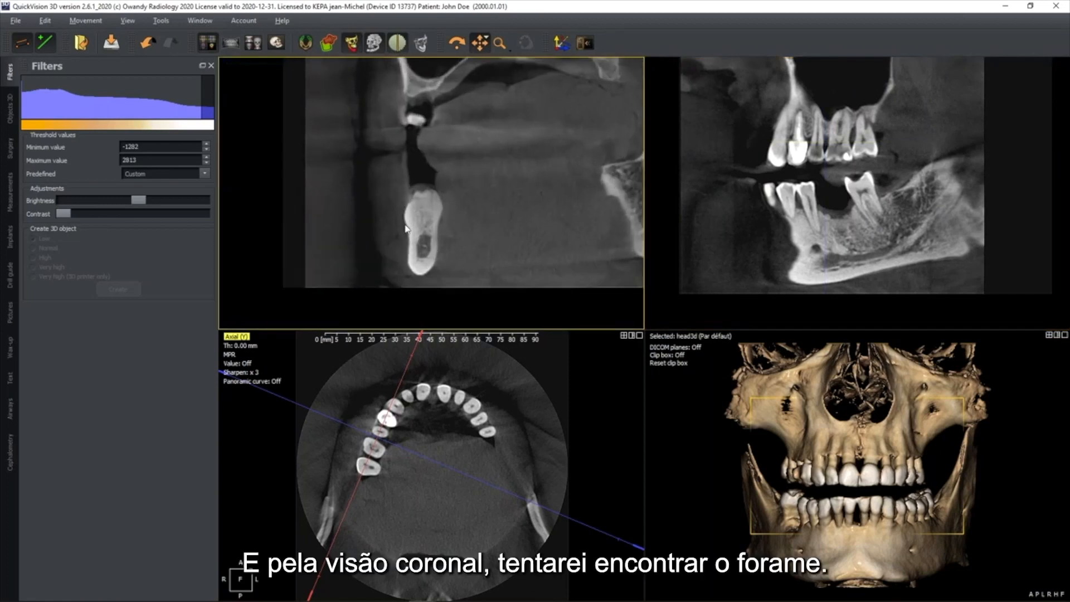
# - Rotate the 3D head model to the patient's right side and enlarge it around the mental foramen of the lower jaw
pyautogui.click(815, 448)
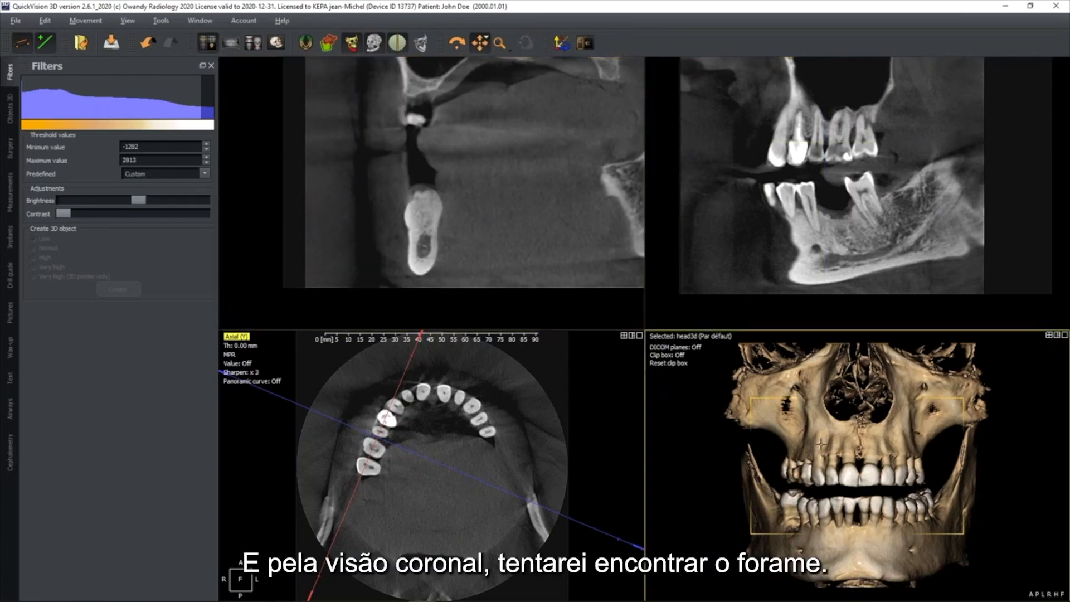
pyautogui.moveTo(815, 448); pyautogui.dragTo(836, 520)
pyautogui.scroll(2, 841, 517)
pyautogui.moveTo(841, 517); pyautogui.dragTo(897, 419, button='middle')
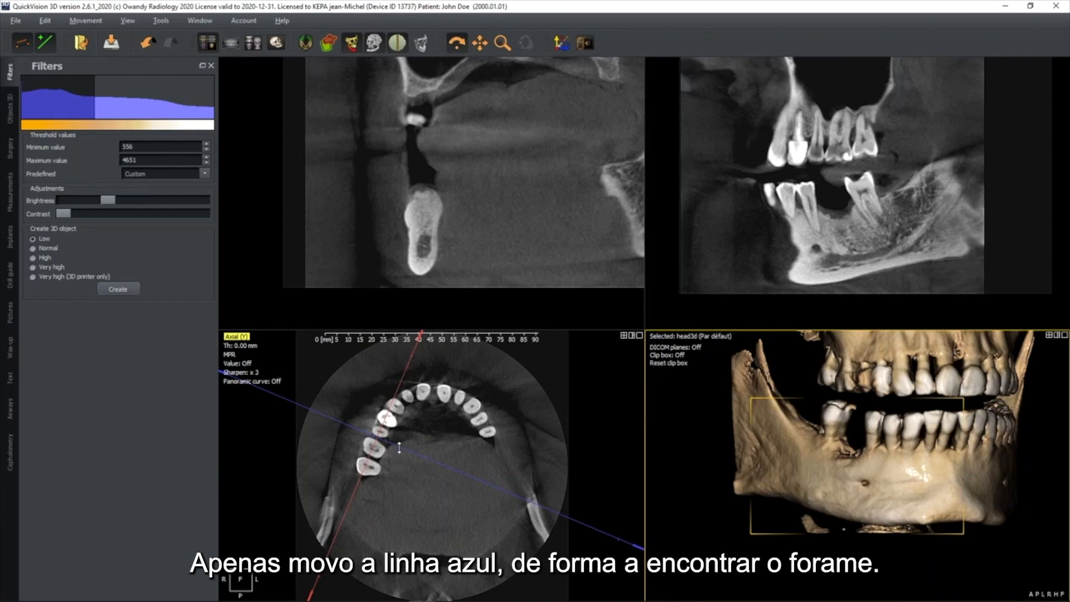
# - Move the blue coronal line to the mental foramen in the axial view, and shift the red sagittal line onto the foramen in the coronal view
pyautogui.moveTo(400, 448); pyautogui.dragTo(402, 442)
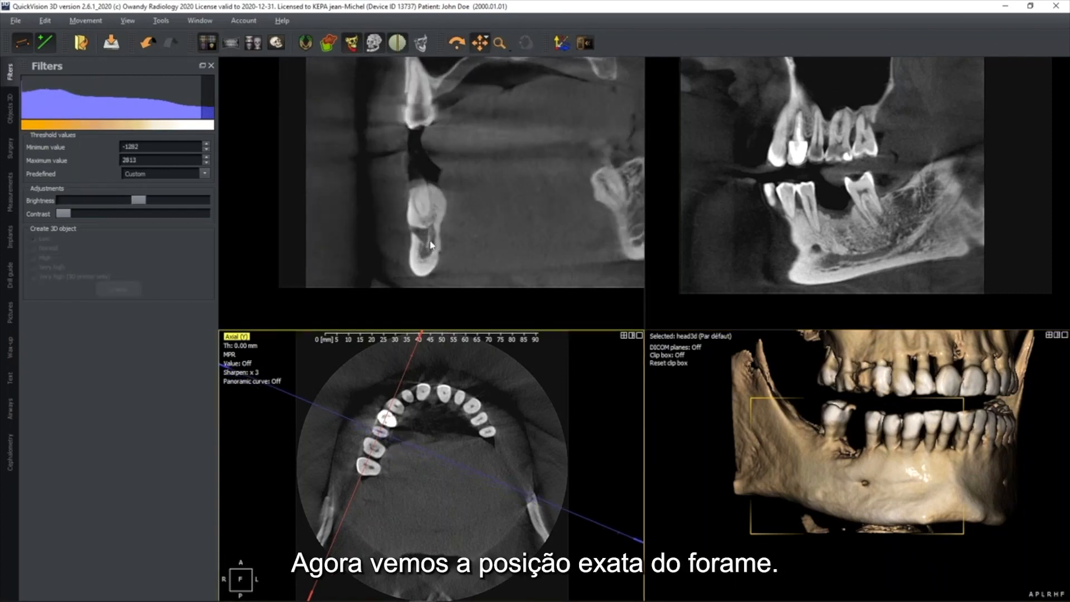
pyautogui.click(420, 224)
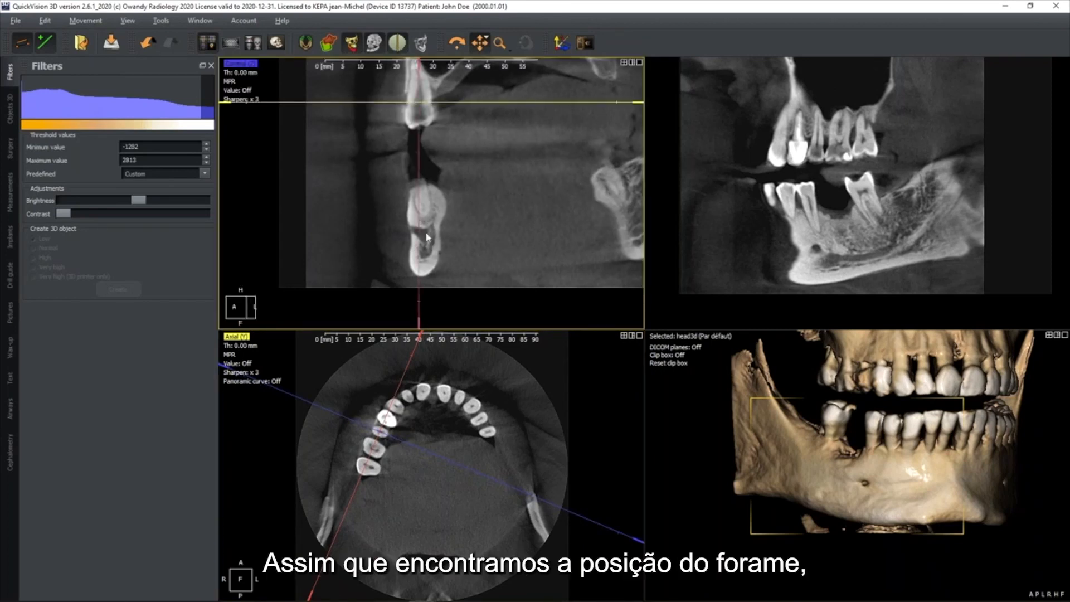
pyautogui.moveTo(418, 224)
pyautogui.mouseDown()
pyautogui.moveTo(428, 224)
pyautogui.moveTo(420, 246)
pyautogui.moveTo(421, 229)
pyautogui.mouseUp()
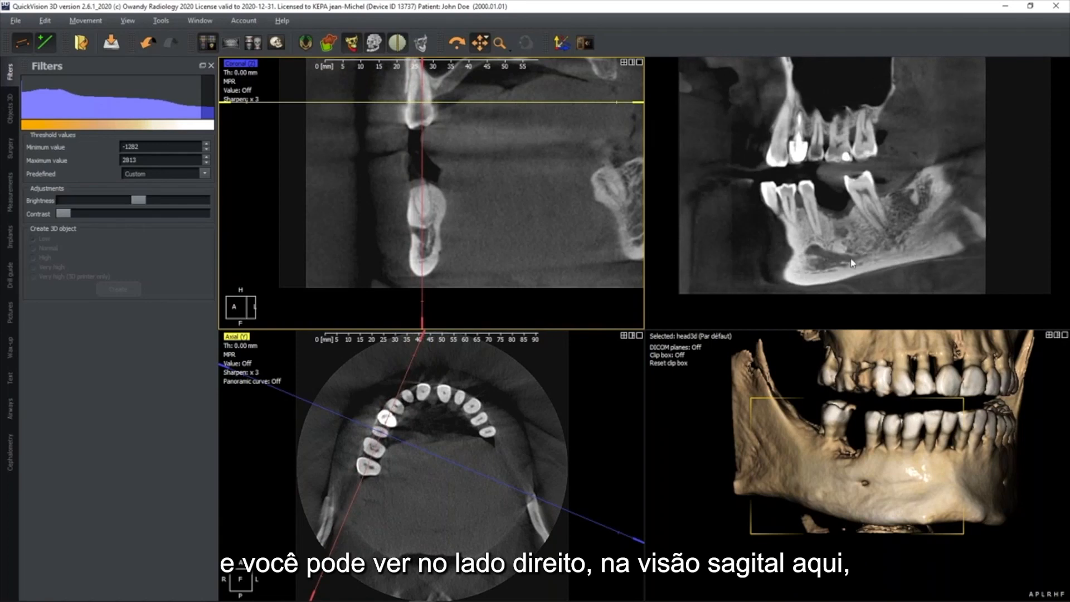
# - Show the slice lines in the sagittal view and rotate the axial slice lines slightly to align the sagittal slice with the mandibular nerve
pyautogui.click(846, 252)
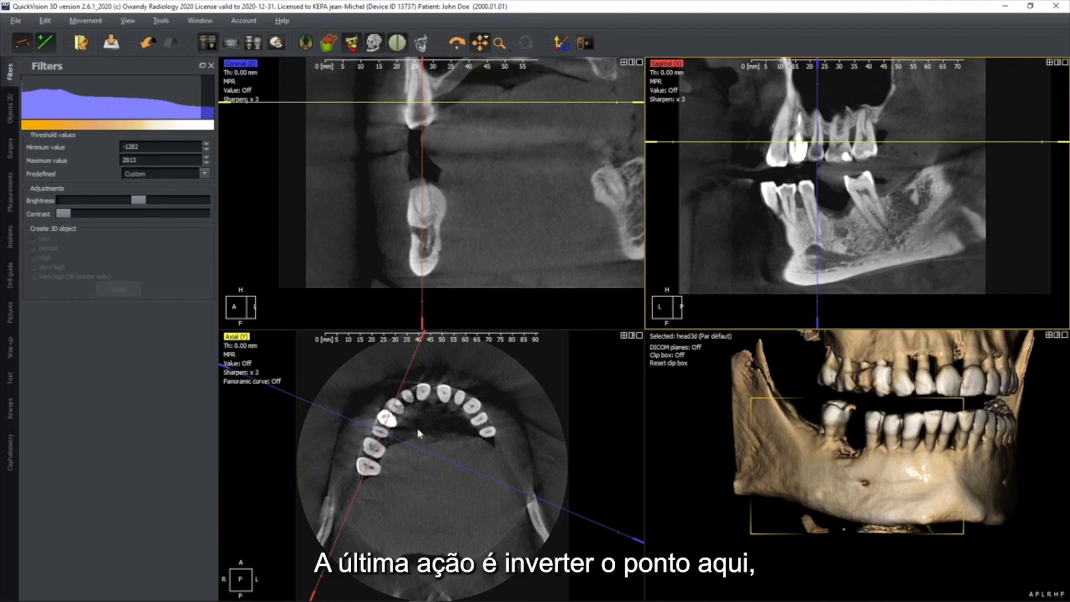
pyautogui.click(624, 545)
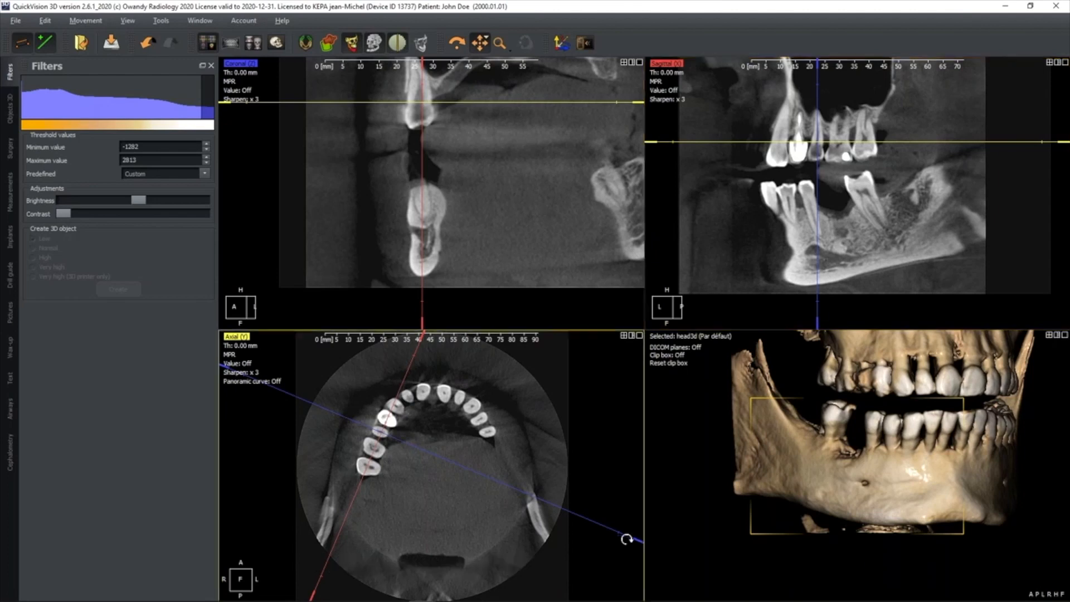
pyautogui.moveTo(624, 544); pyautogui.dragTo(616, 553)
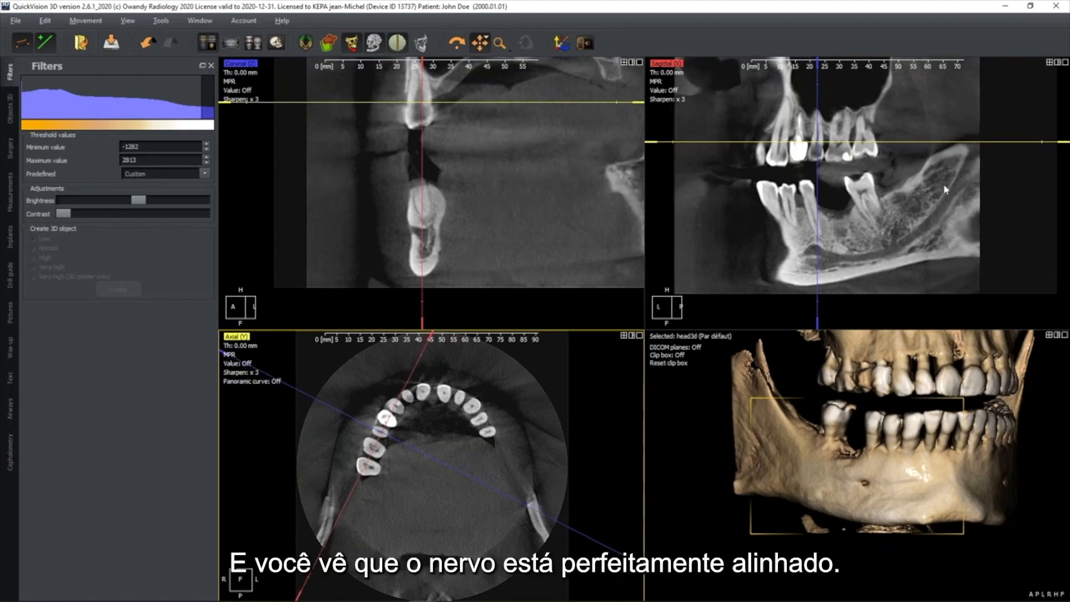
pyautogui.click(584, 214)
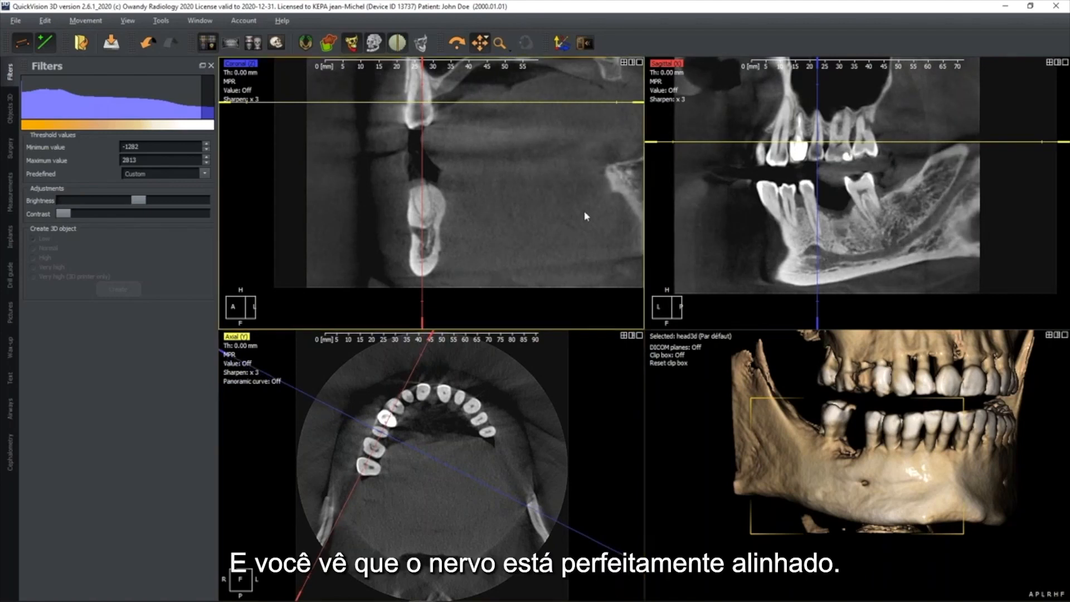
# - Hide the slice lines in the coronal and sagittal views and start creating a 3D nerve object
pyautogui.click(751, 225)
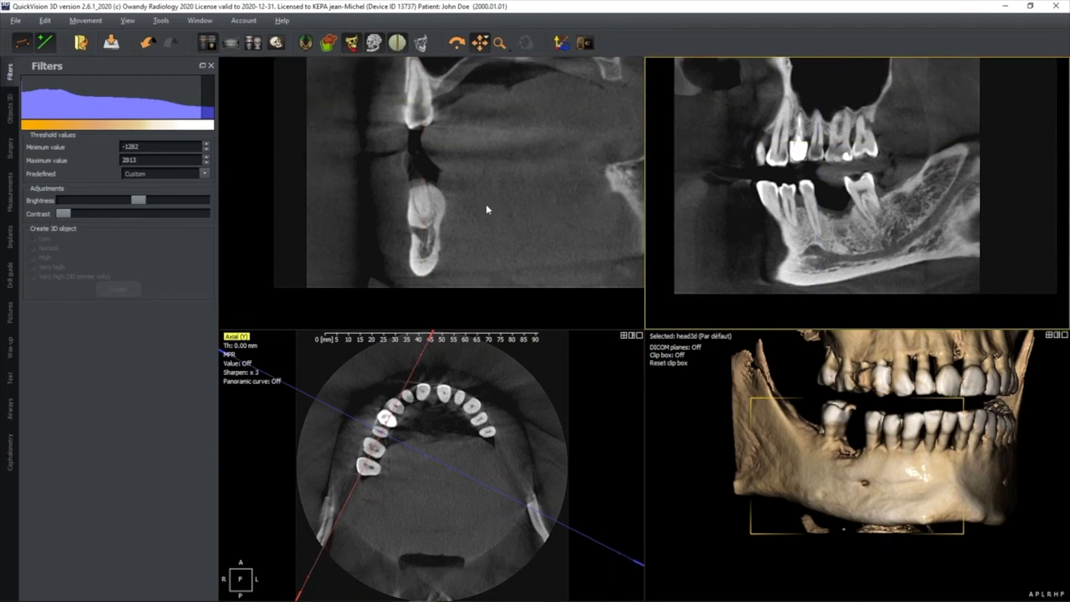
pyautogui.click(10, 110)
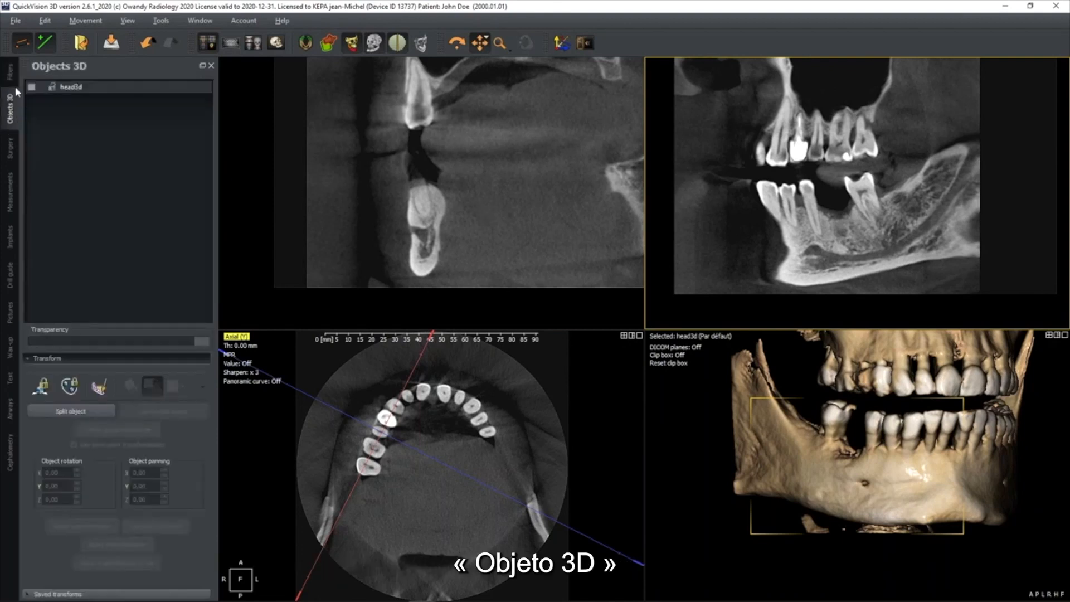
pyautogui.click(98, 387)
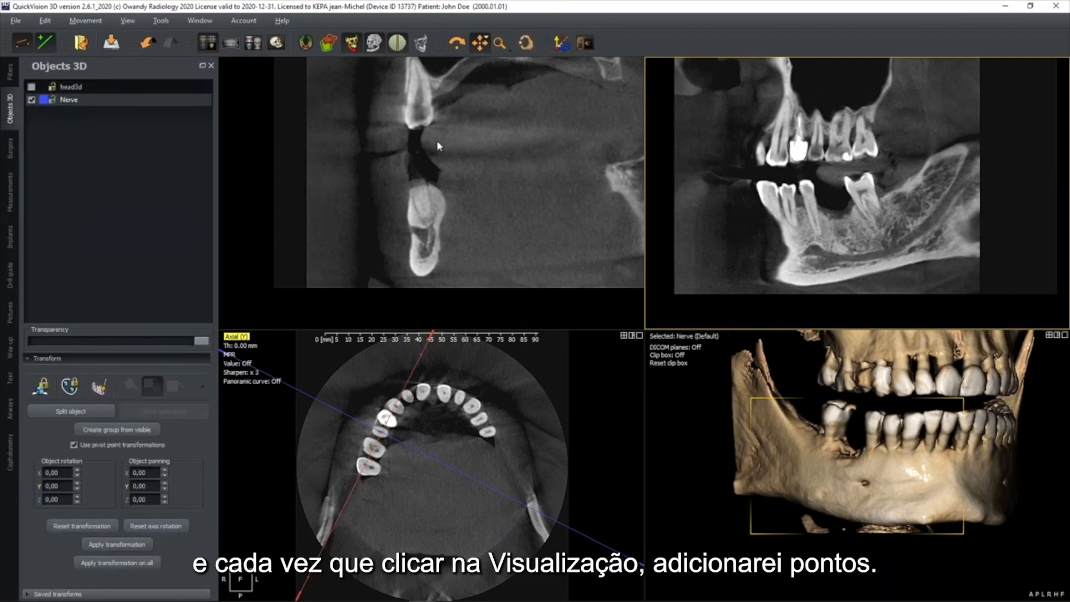
pyautogui.click(492, 100)
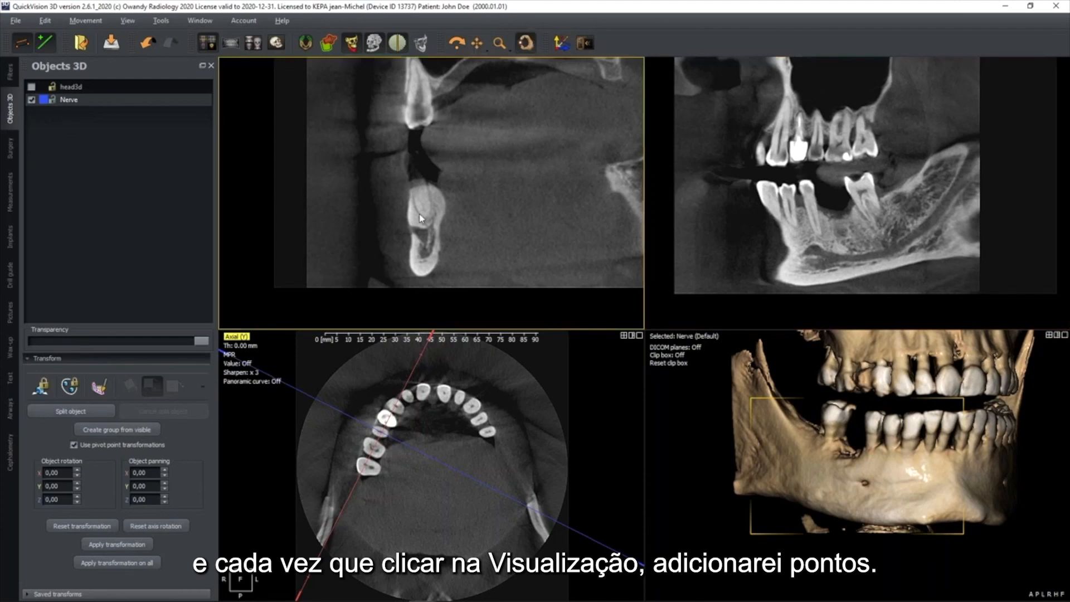
# - Place the first two nerve points in the coronal view, one just outside the mental foramen and one inside the canal
pyautogui.click(380, 210)
pyautogui.click(424, 233)
pyautogui.moveTo(380, 212); pyautogui.dragTo(422, 235)
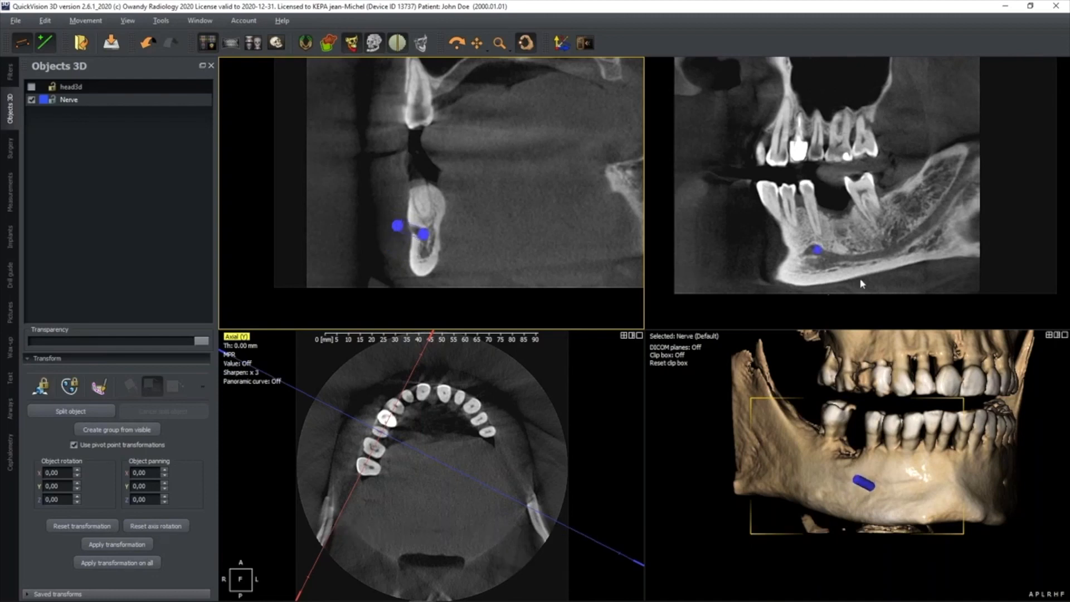
# - Trace the mandibular canal in the sagittal view with a row of nerve points from the mental foramen up into the ramus
pyautogui.moveTo(890, 247); pyautogui.dragTo(853, 209, button='middle')
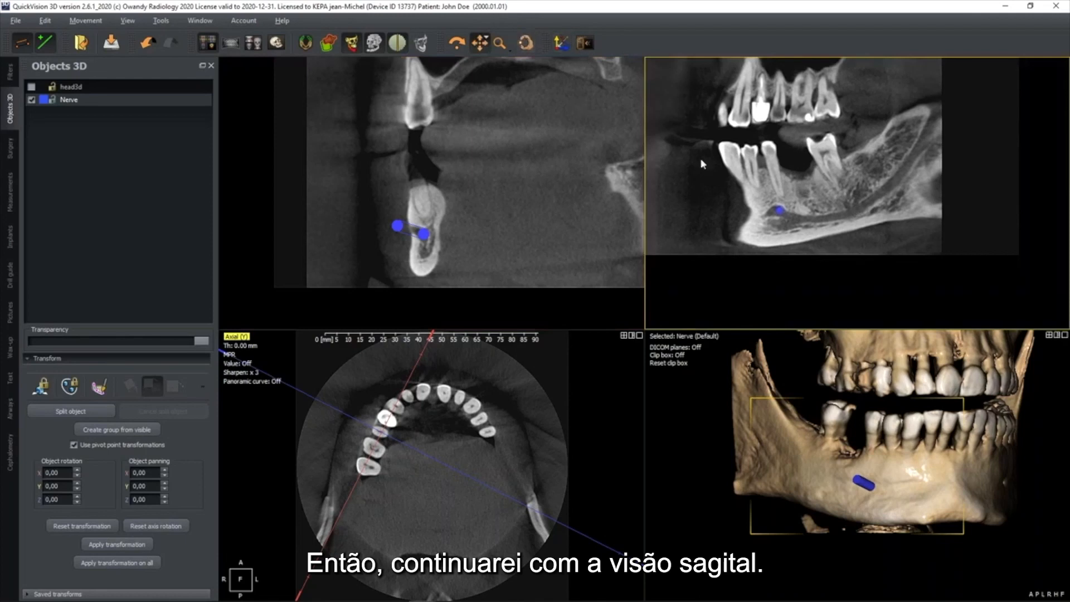
pyautogui.click(526, 44)
pyautogui.click(789, 213)
pyautogui.click(808, 218)
pyautogui.click(825, 218)
pyautogui.click(845, 213)
pyautogui.click(866, 205)
pyautogui.click(879, 195)
pyautogui.click(894, 180)
pyautogui.click(903, 168)
pyautogui.click(919, 147)
pyautogui.click(930, 126)
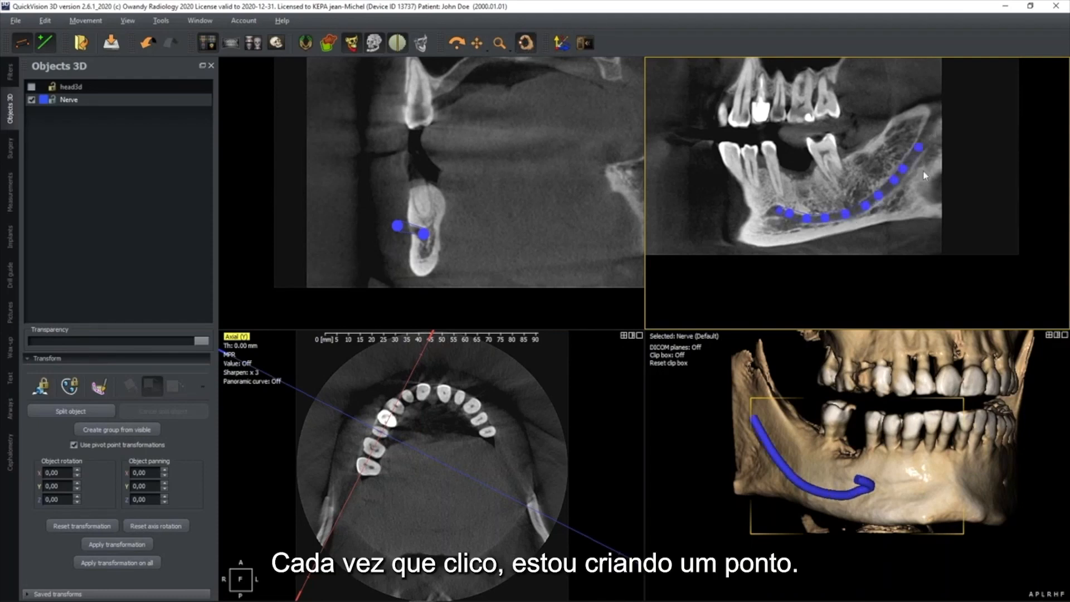
# - Readjust a nerve point in the middle of the canal in the sagittal view and finish the nerve points
pyautogui.scroll(1, 914, 204)
pyautogui.moveTo(903, 219); pyautogui.dragTo(900, 216)
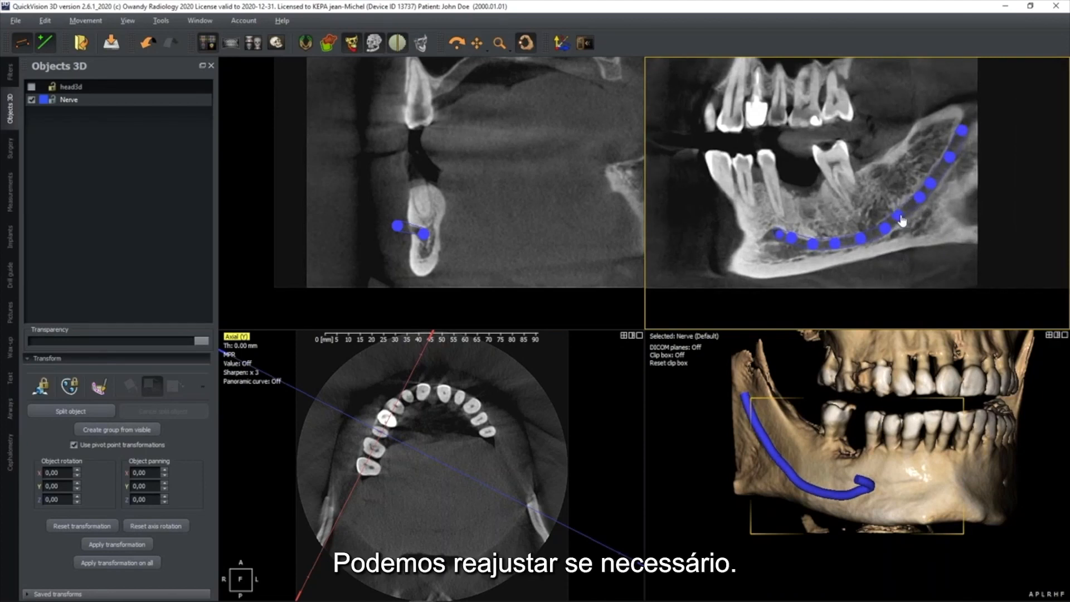
pyautogui.rightClick(860, 240)
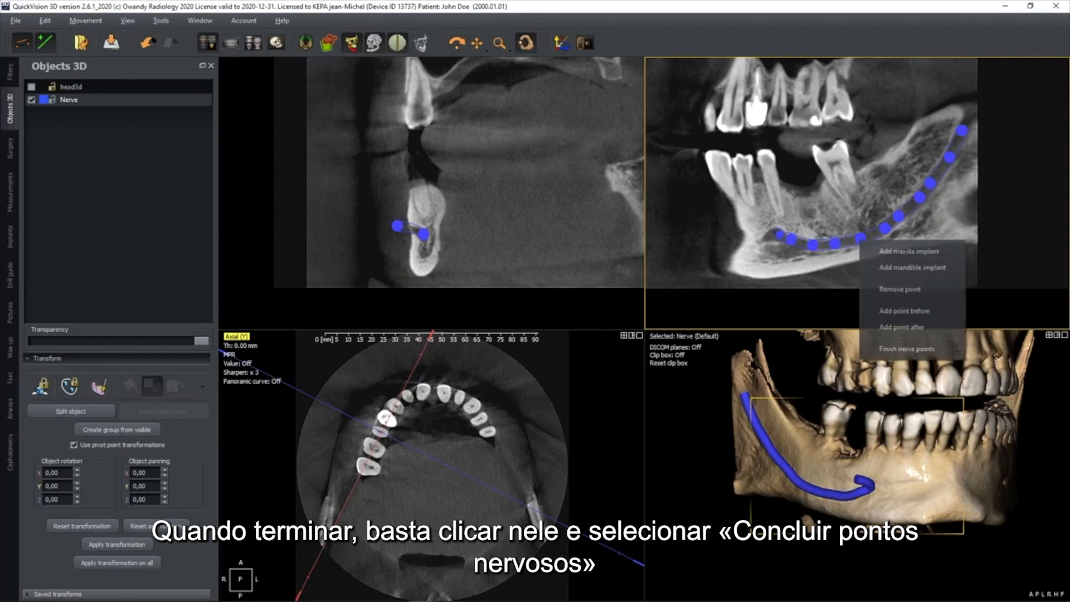
pyautogui.click(889, 350)
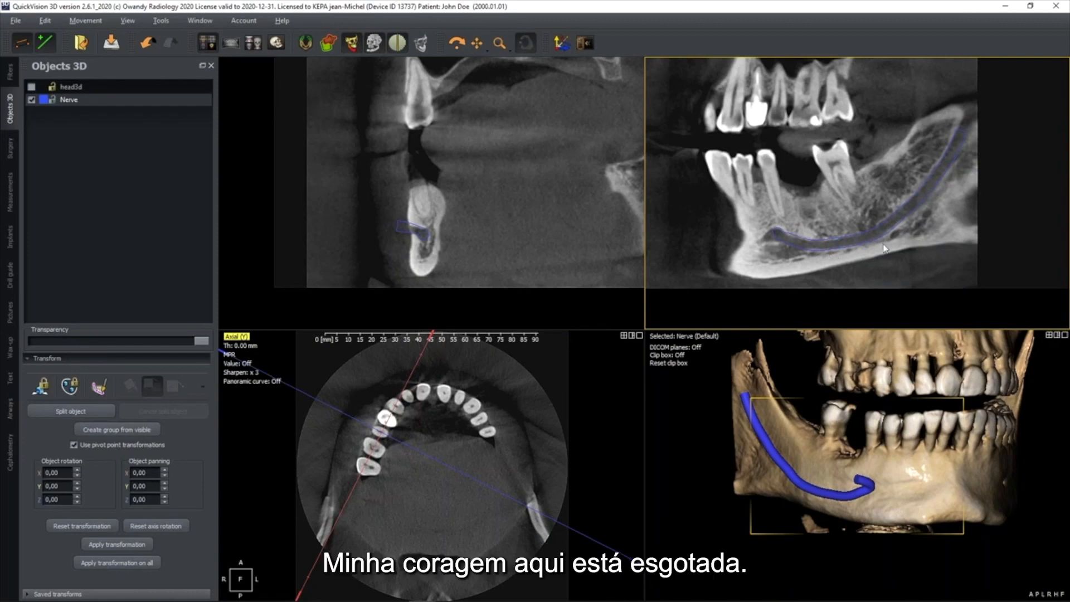
# - Change the nerve's color to bright green (#55ff00)
pyautogui.click(46, 100)
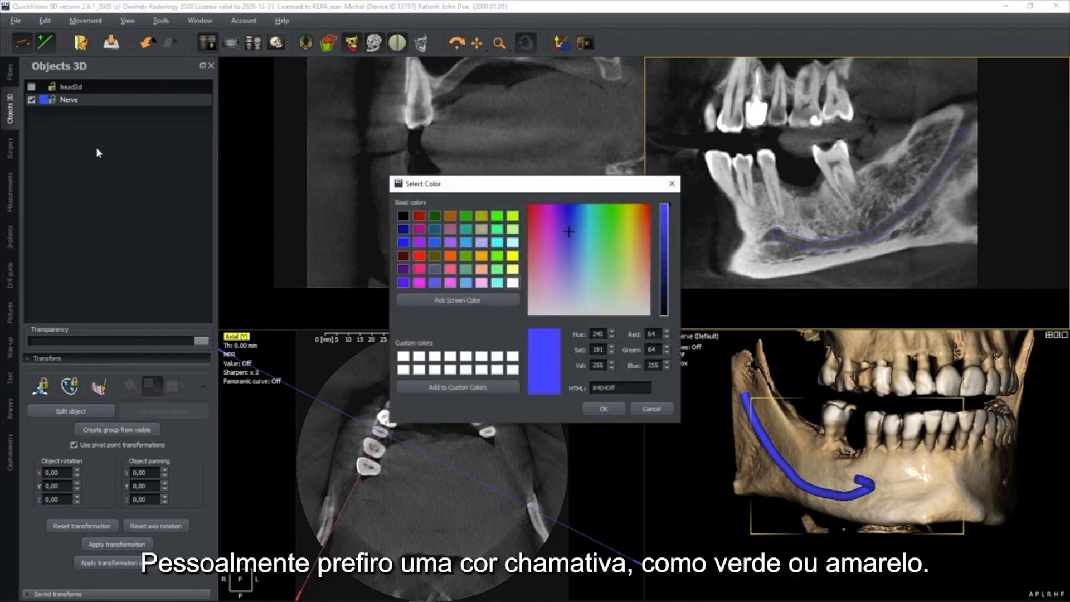
pyautogui.click(496, 266)
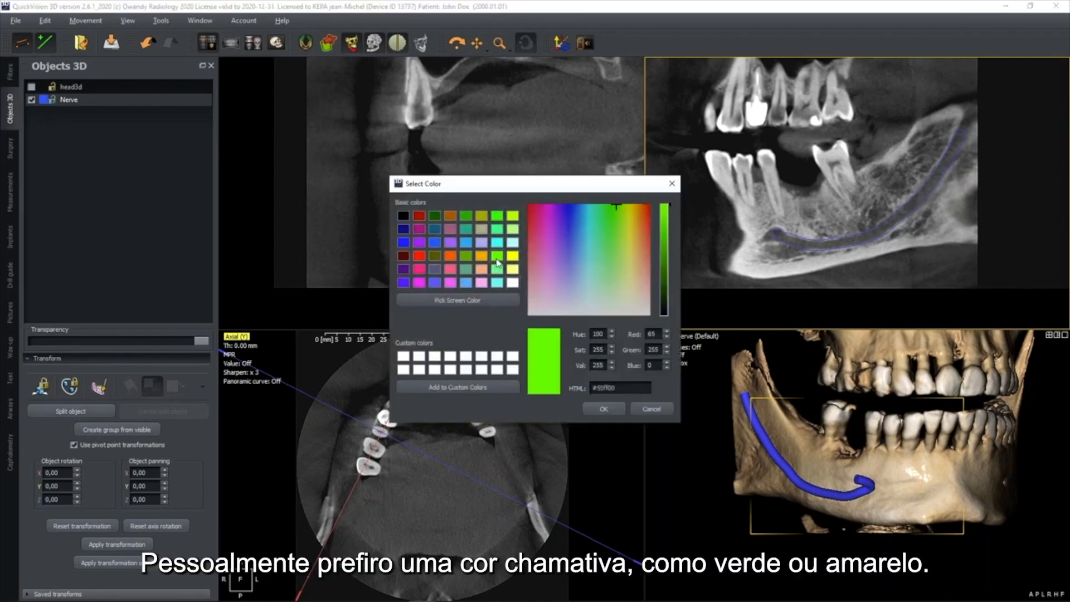
pyautogui.click(601, 410)
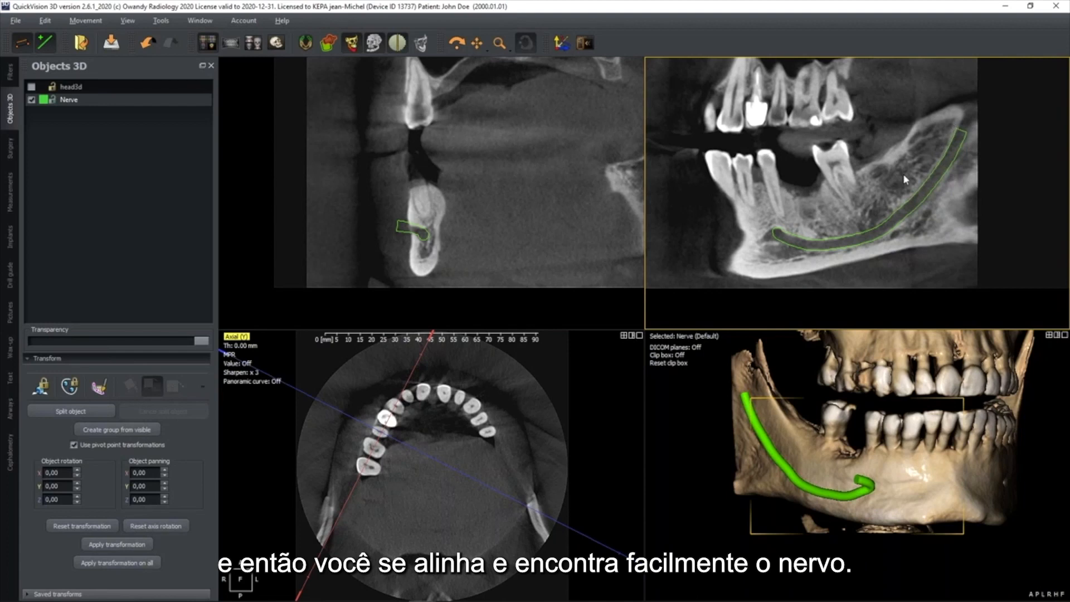
# - Show the slice lines in the coronal and sagittal views again
pyautogui.click(563, 207)
pyautogui.press('space')
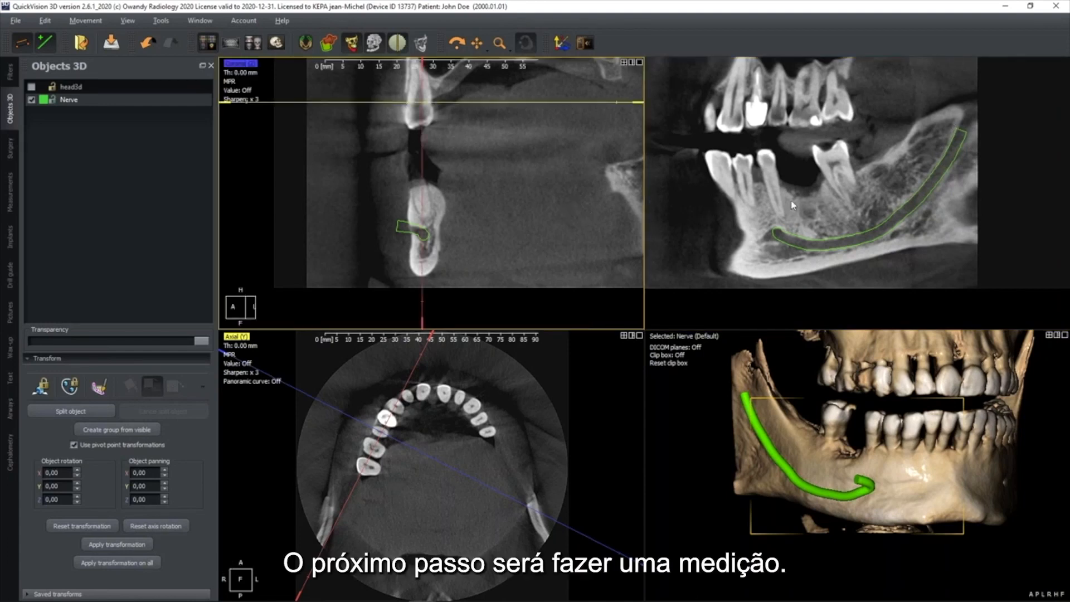
pyautogui.click(791, 199)
pyautogui.press('space')
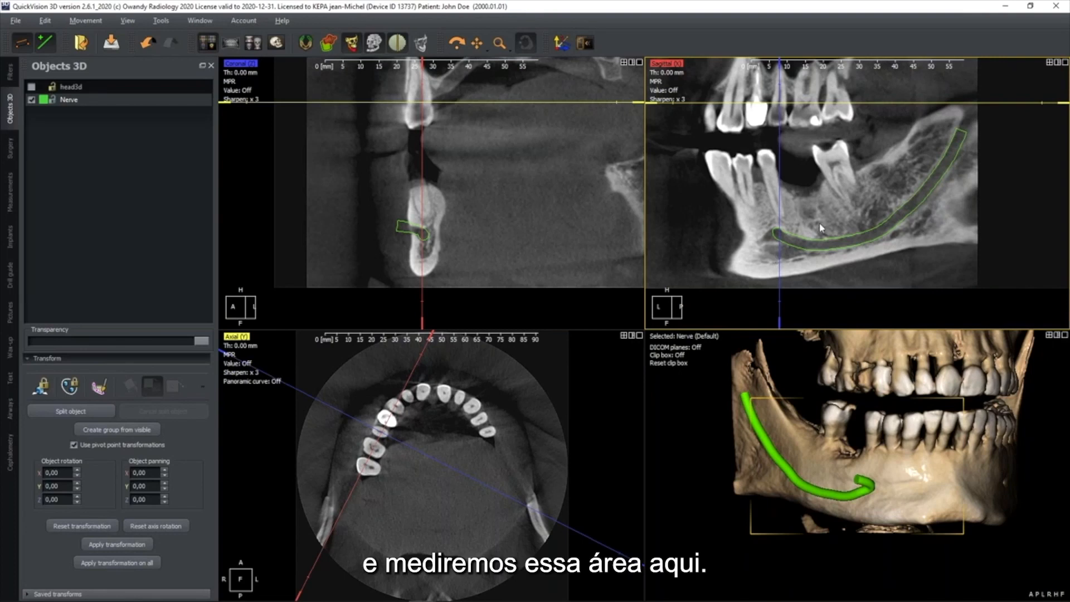
# - Move the slice intersection to the lower tooth gap in the sagittal view and rotate the slices roughly parallel to the neighboring crowns
pyautogui.moveTo(780, 102); pyautogui.dragTo(796, 179)
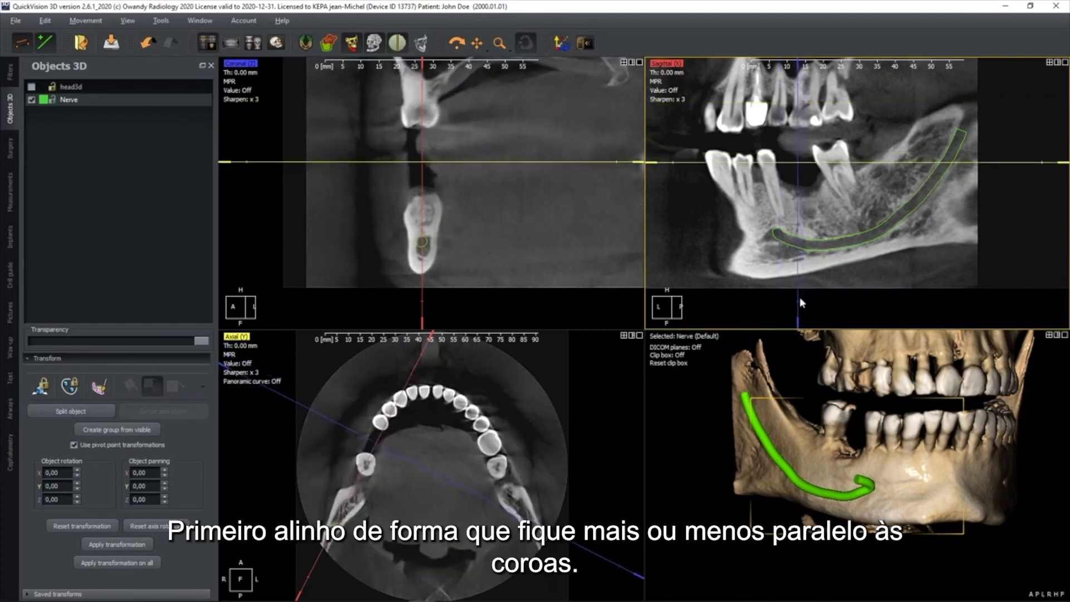
pyautogui.moveTo(799, 306); pyautogui.dragTo(836, 306)
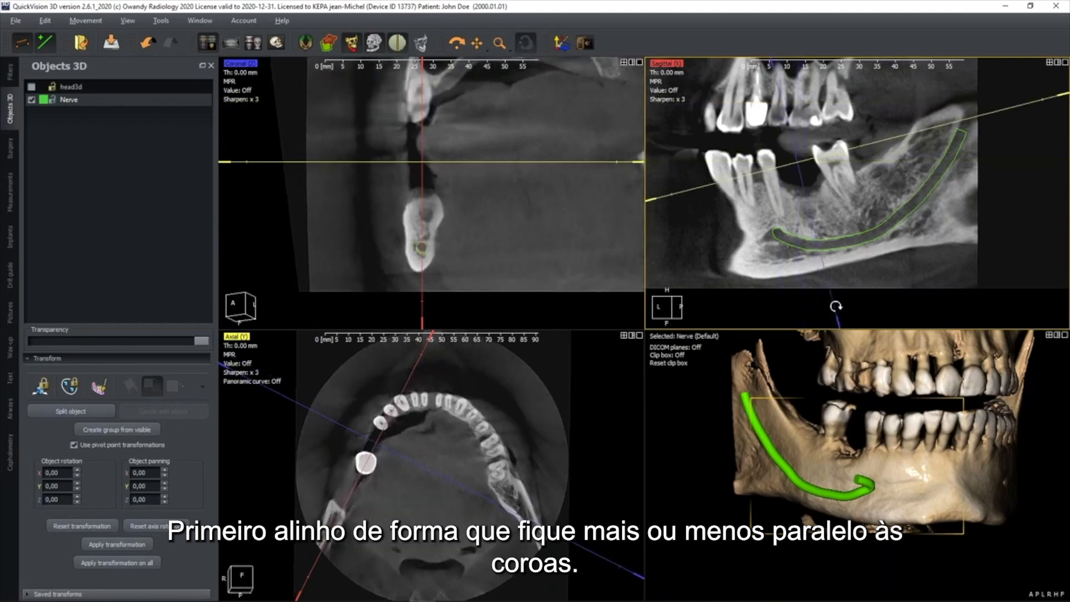
pyautogui.moveTo(1055, 97); pyautogui.dragTo(1057, 117)
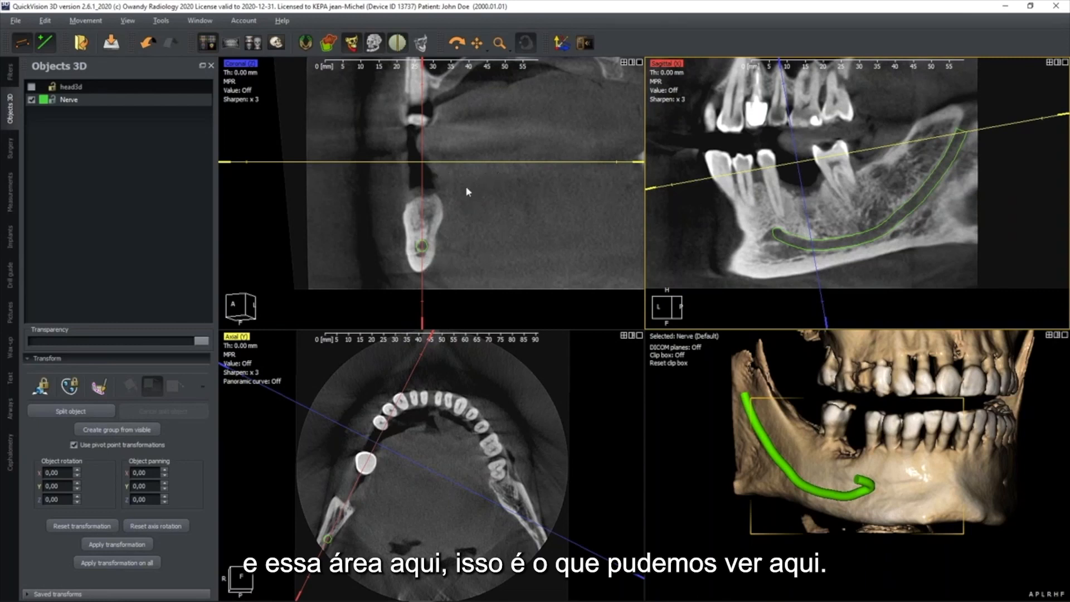
# - Measure the bone height point to point in the enlarged coronal view, from the ridge crest down to the nerve
pyautogui.scroll(2, 445, 243)
pyautogui.moveTo(457, 223); pyautogui.dragTo(460, 214, button='middle')
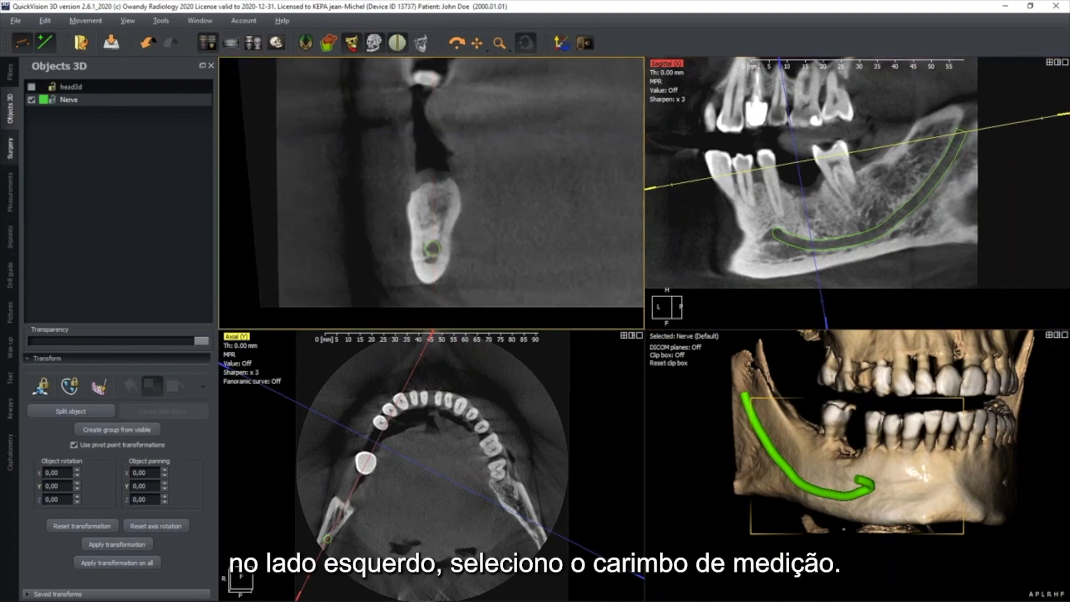
pyautogui.click(9, 193)
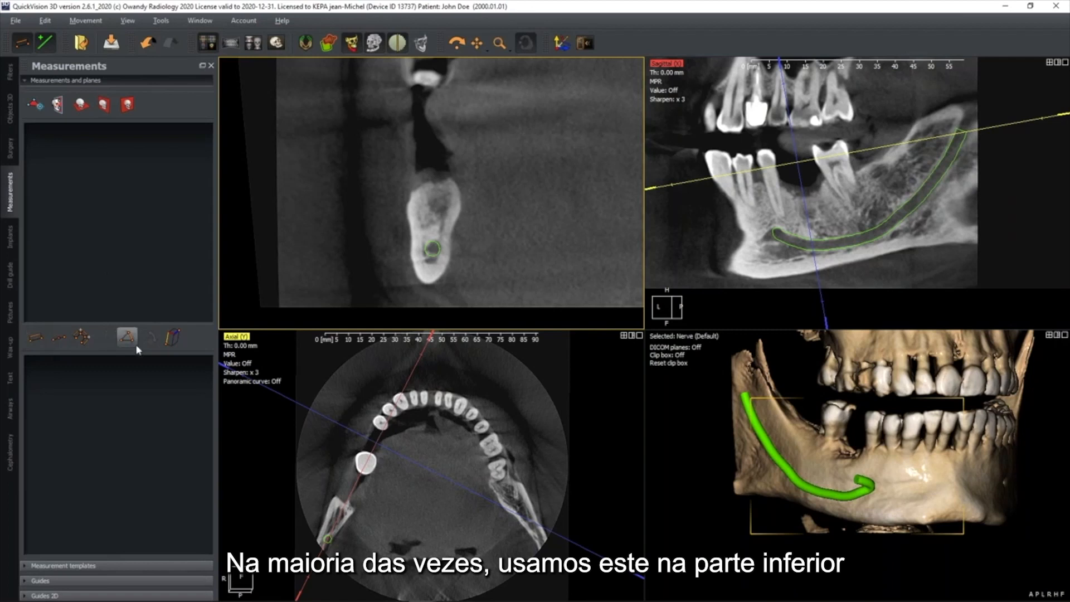
pyautogui.click(35, 340)
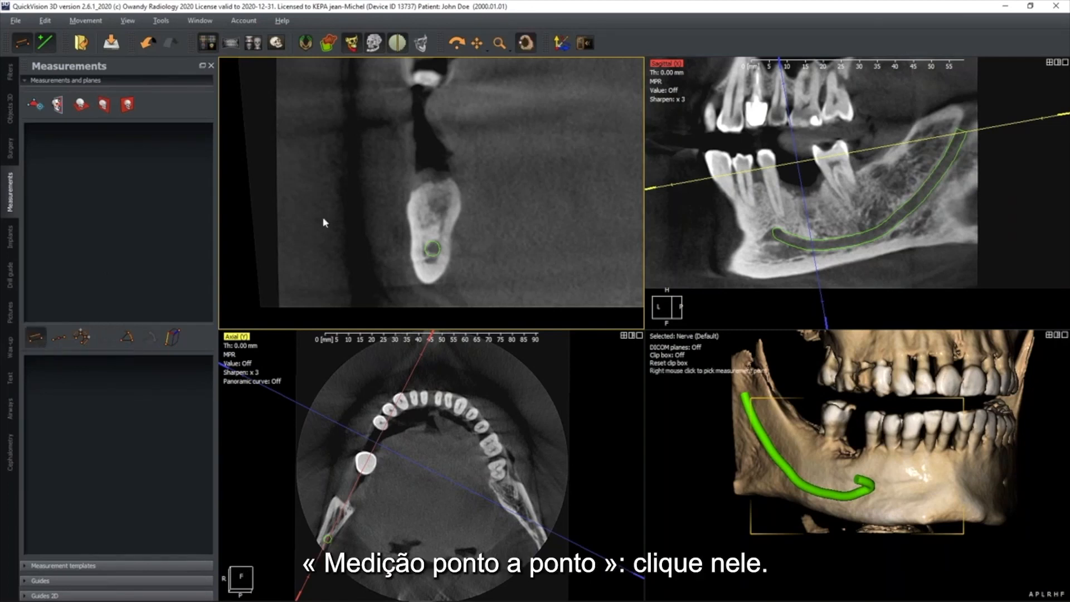
pyautogui.click(436, 183)
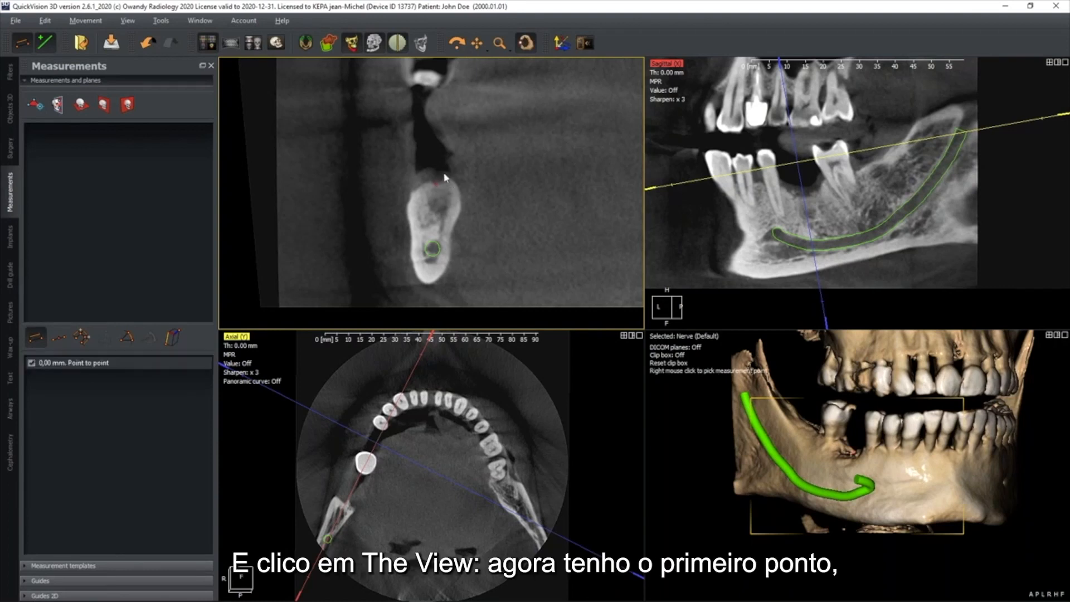
pyautogui.click(438, 227)
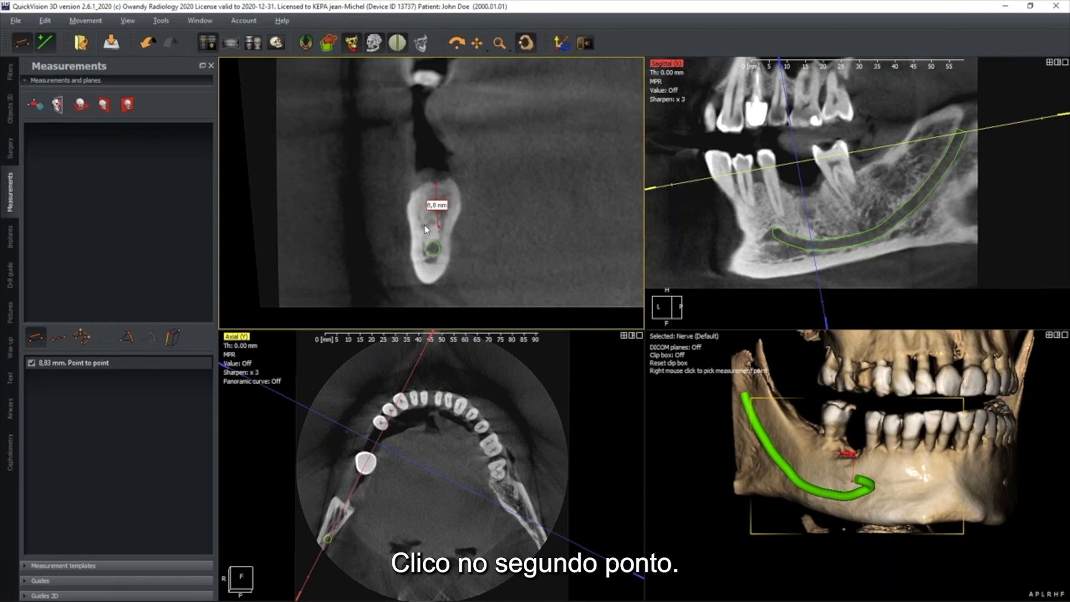
pyautogui.moveTo(439, 229)
pyautogui.mouseDown()
pyautogui.moveTo(421, 226)
pyautogui.moveTo(433, 246)
pyautogui.mouseUp()
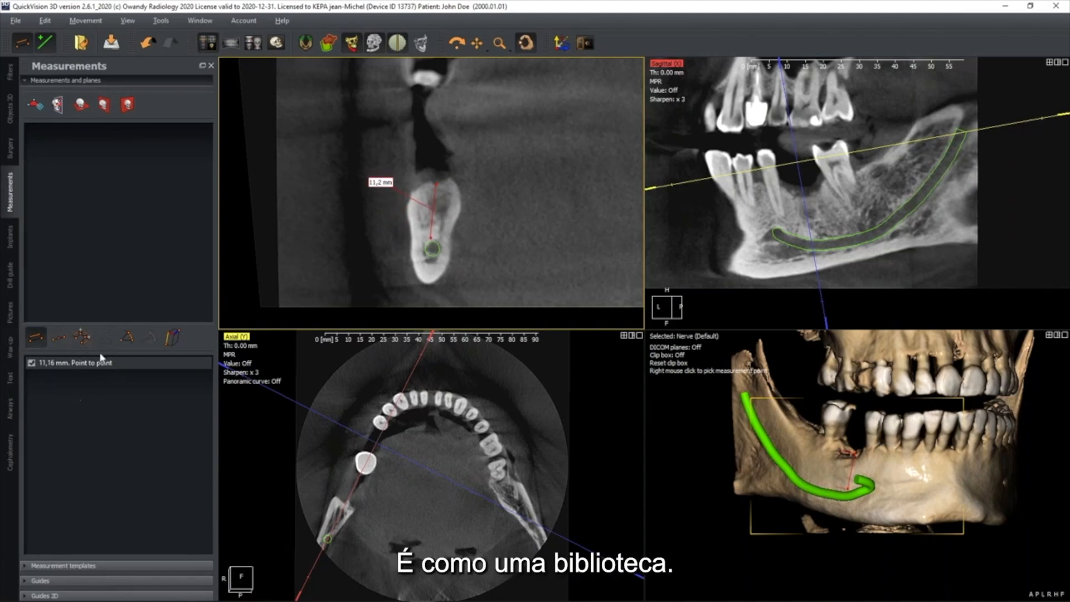
# - Move the height label clear of the jaw and measure the bone thickness across the upper ridge in the coronal view
pyautogui.moveTo(383, 189); pyautogui.dragTo(373, 148)
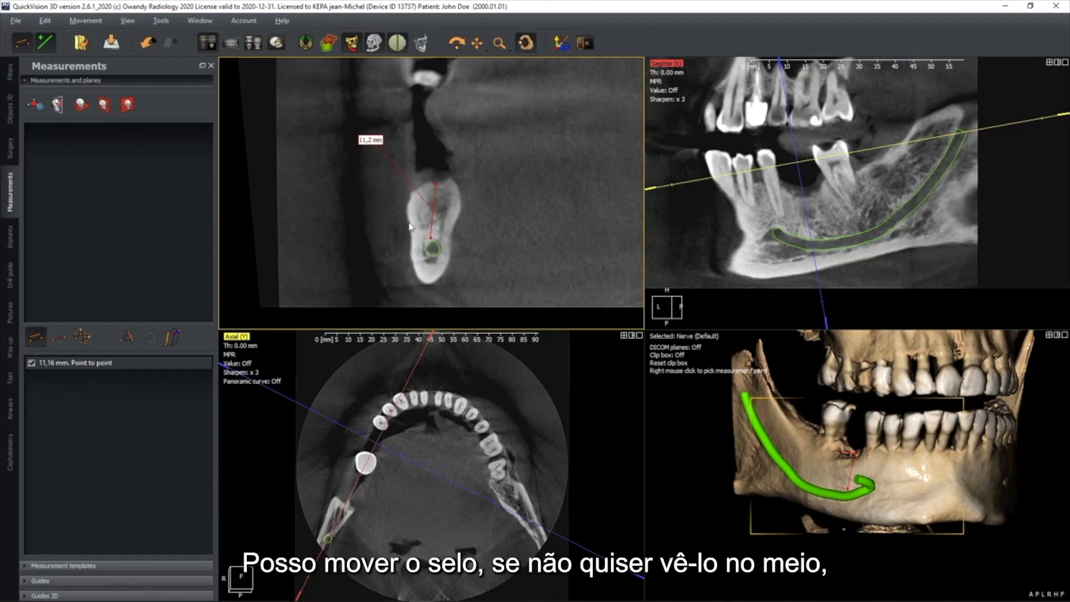
pyautogui.click(412, 208)
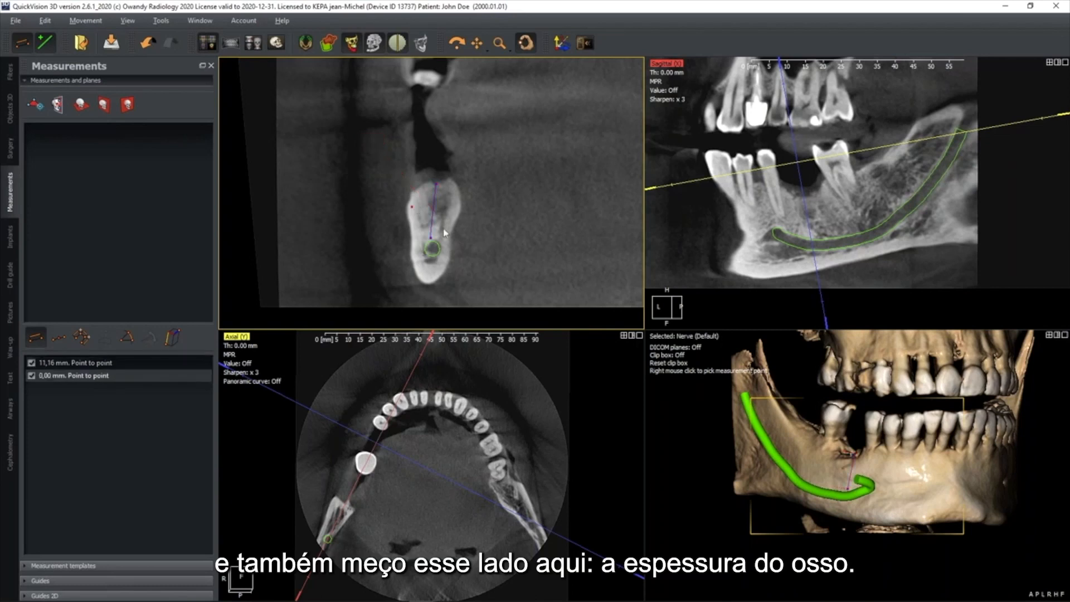
pyautogui.click(455, 210)
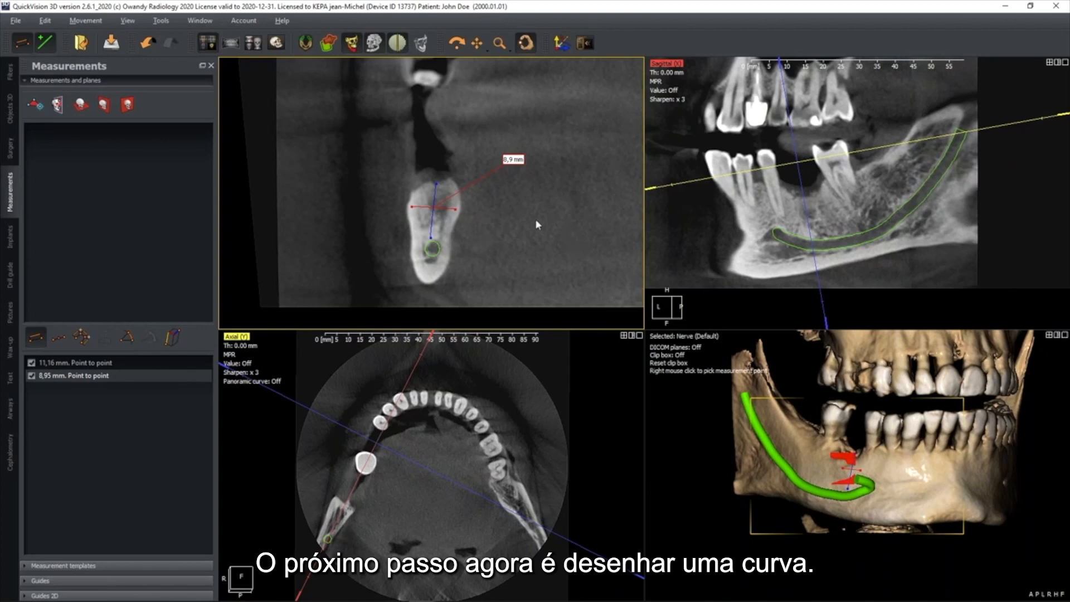
# - Reset the positions of the slice views, undo the stray measurement point and stop measuring
pyautogui.click(560, 44)
pyautogui.click(540, 129)
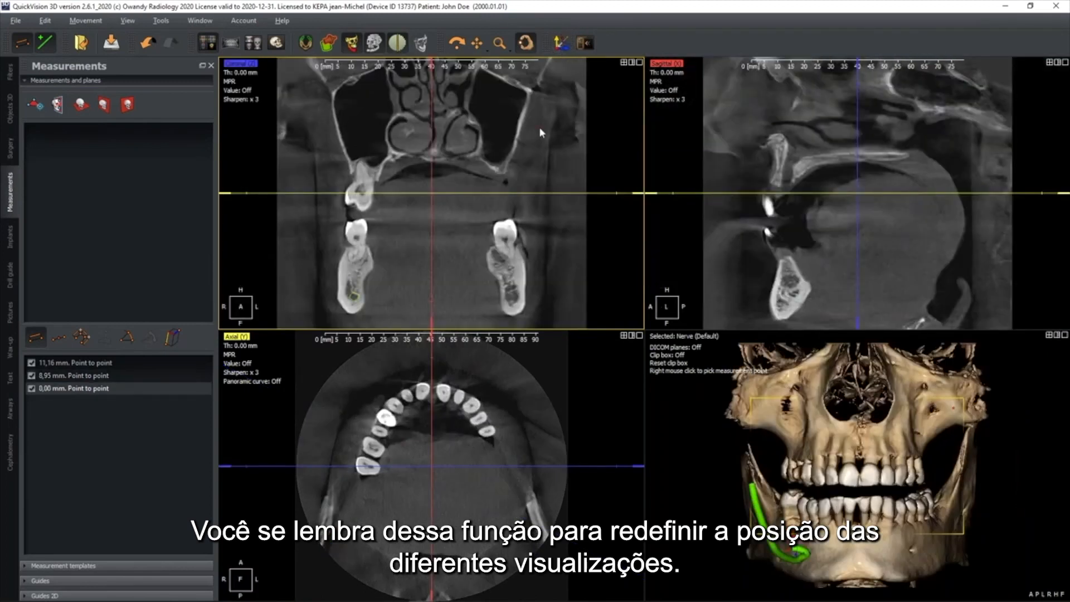
pyautogui.hotkey('ctrl', 'z')
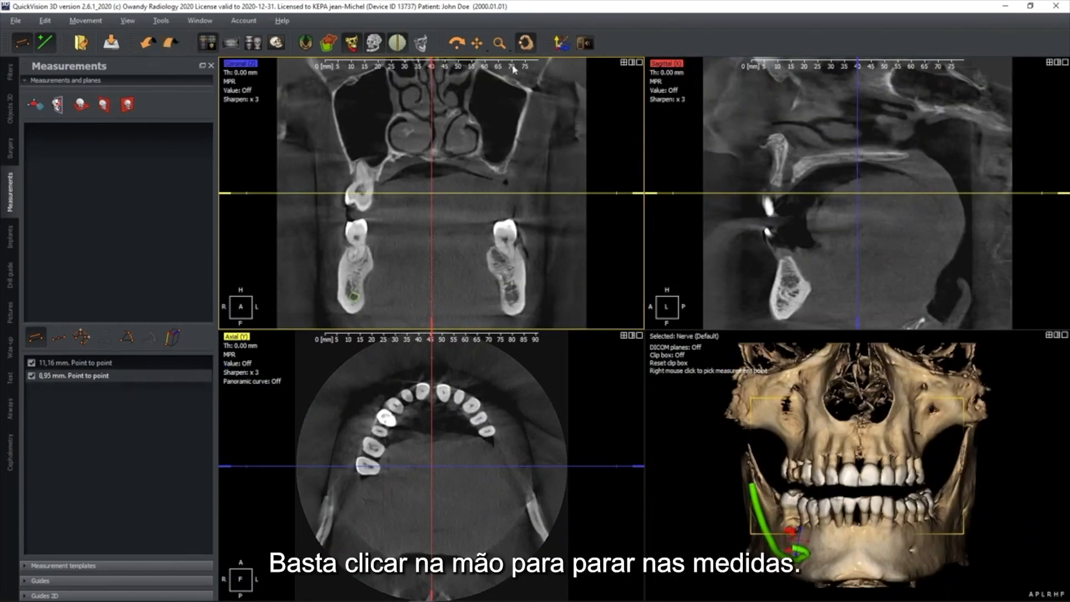
pyautogui.click(527, 44)
# - Lower the axial slice in the coronal view to the level of the lower teeth, just below their crowns
pyautogui.moveTo(492, 193); pyautogui.dragTo(489, 241)
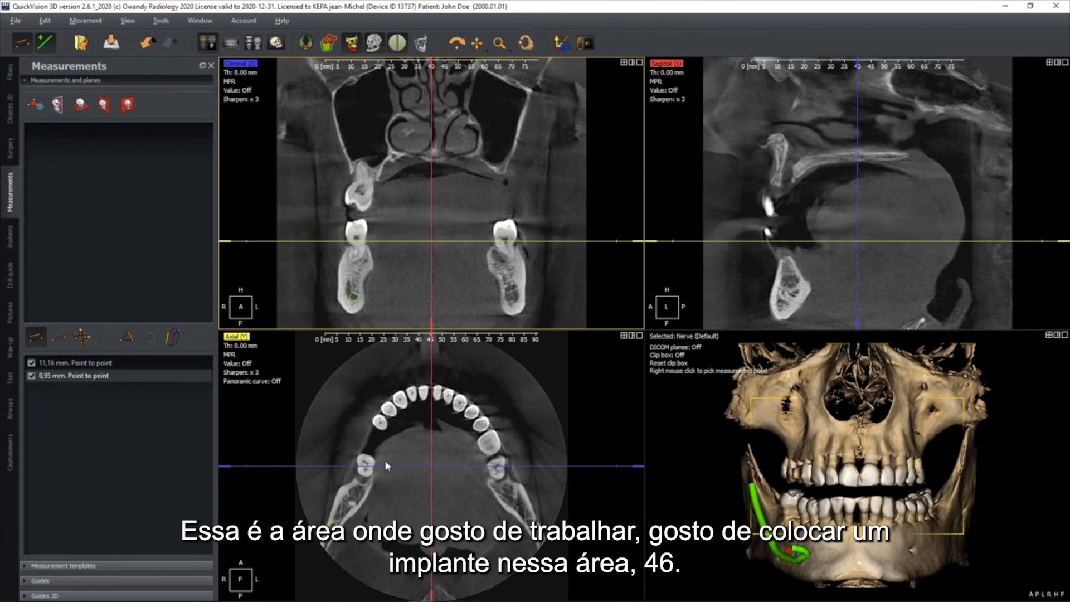
pyautogui.scroll(2, 385, 459)
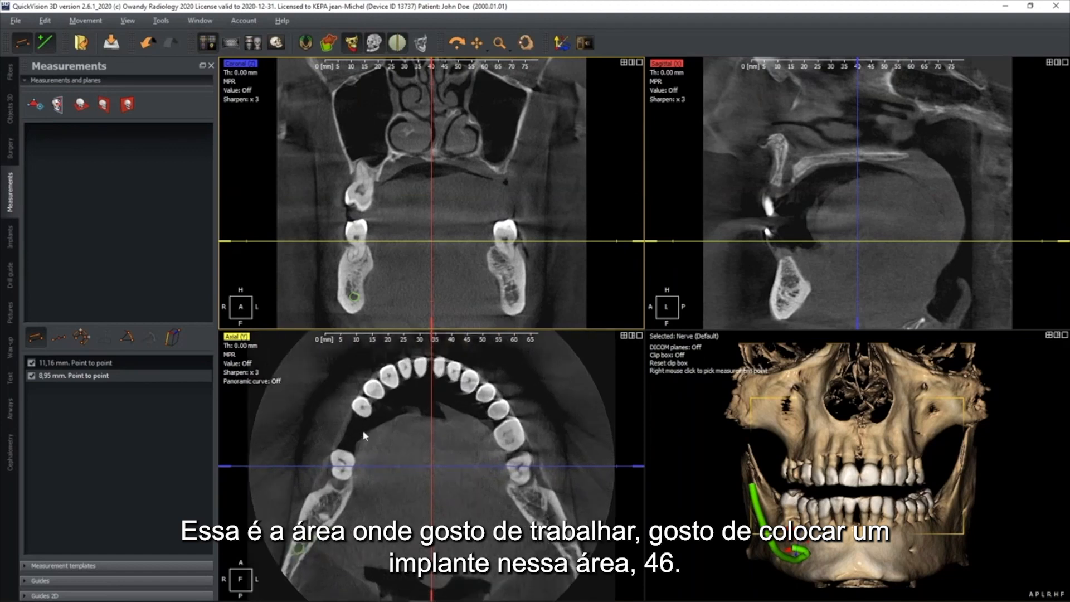
pyautogui.moveTo(537, 242); pyautogui.dragTo(537, 247)
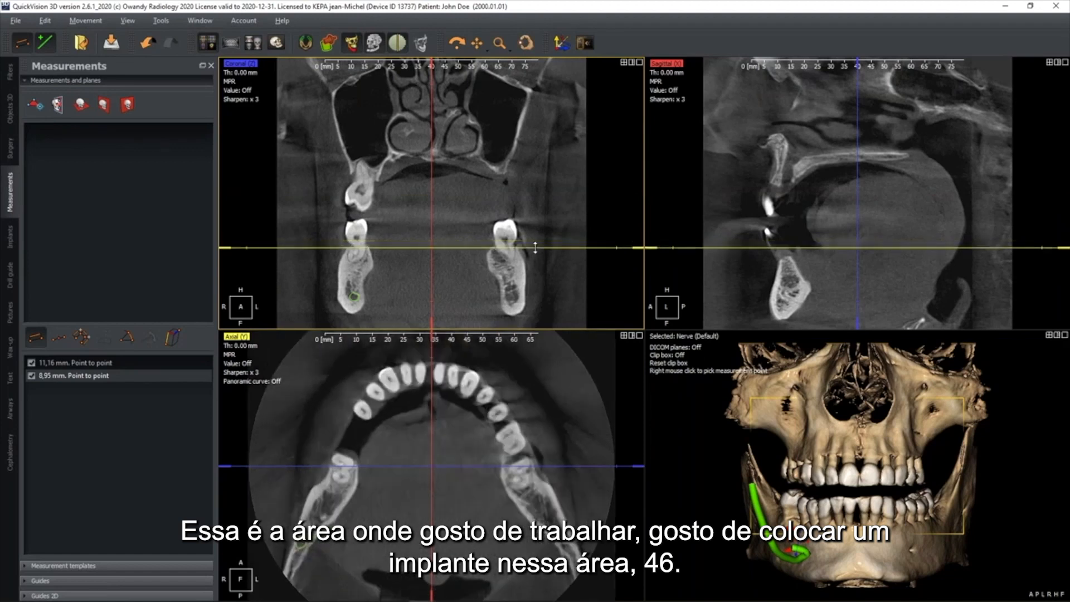
# - Switch to the panoramic layout and set the panoramic curve to Mandible
pyautogui.click(230, 43)
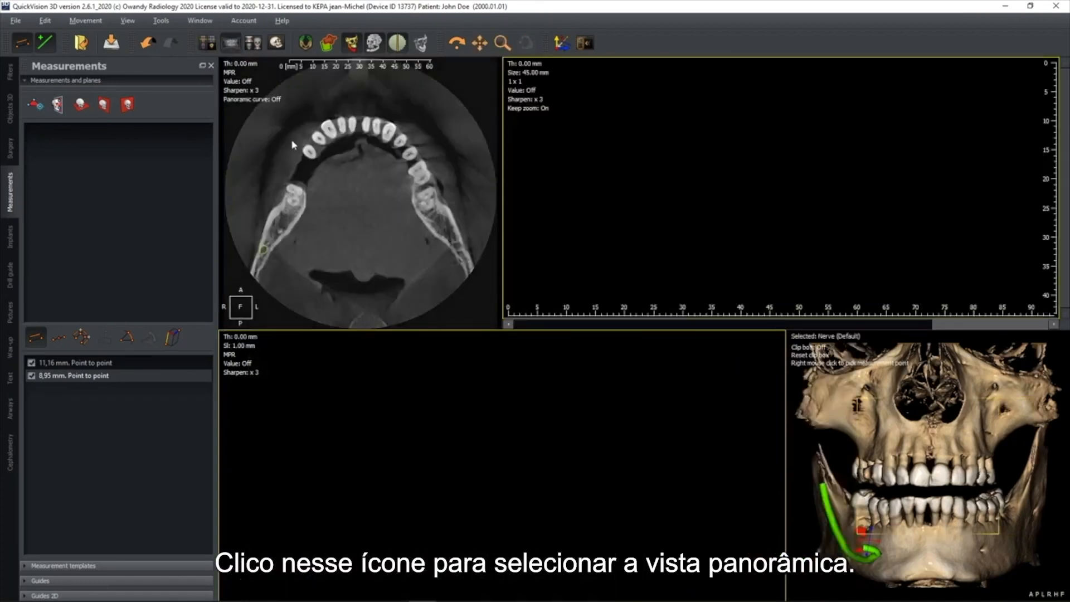
pyautogui.click(276, 100)
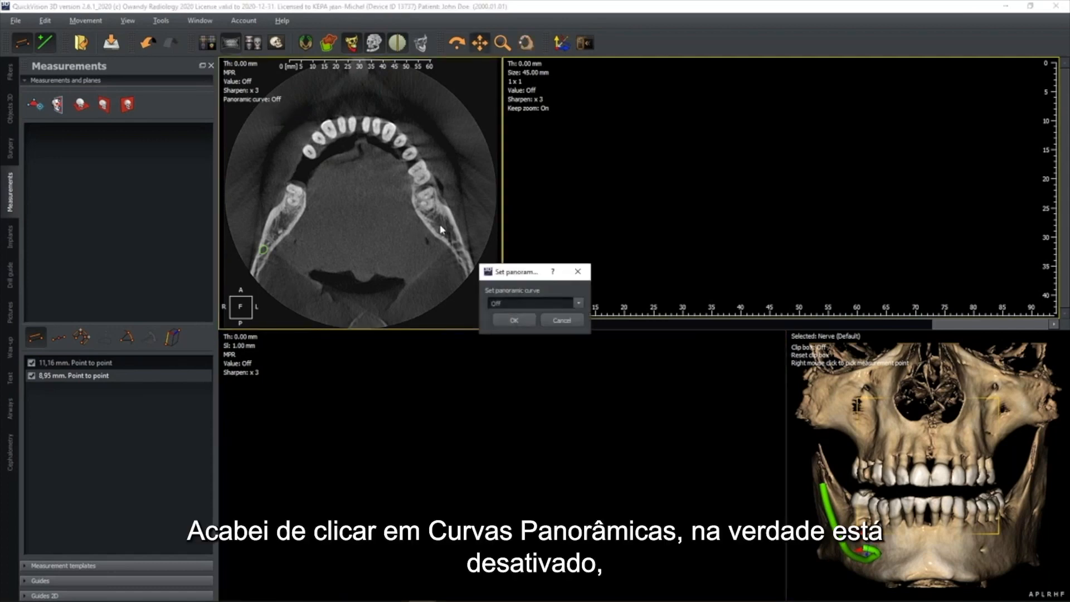
pyautogui.click(528, 301)
pyautogui.click(505, 331)
pyautogui.click(518, 319)
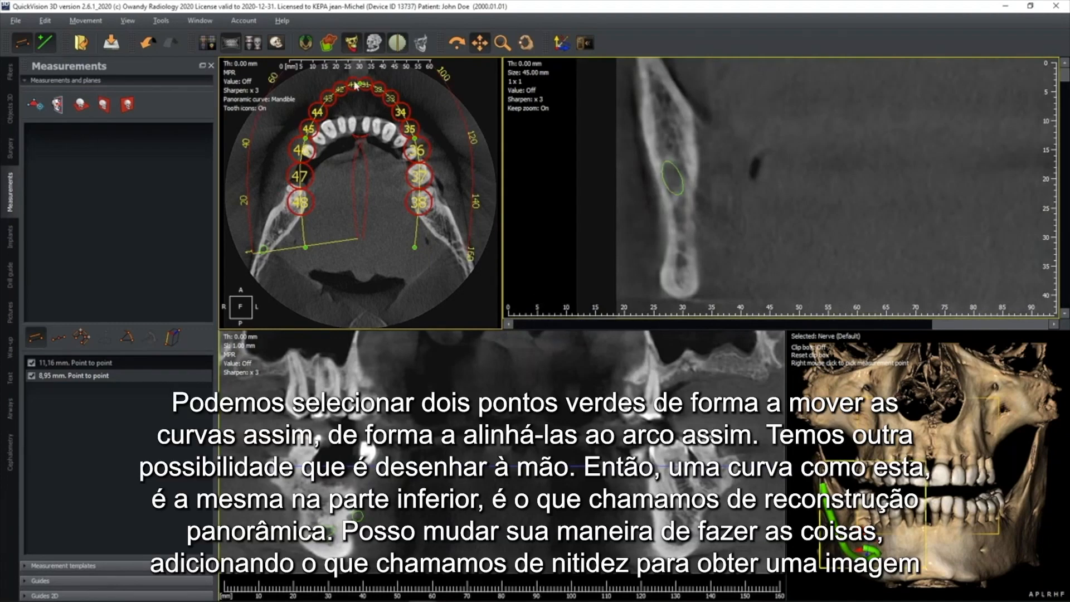
# - Move the control points of the panoramic curve in the axial view so that it follows the lower dental arch
pyautogui.moveTo(269, 213)
pyautogui.mouseDown()
pyautogui.moveTo(261, 207)
pyautogui.moveTo(269, 223)
pyautogui.mouseUp()
pyautogui.moveTo(281, 237); pyautogui.dragTo(289, 230)
pyautogui.moveTo(358, 129); pyautogui.dragTo(404, 151)
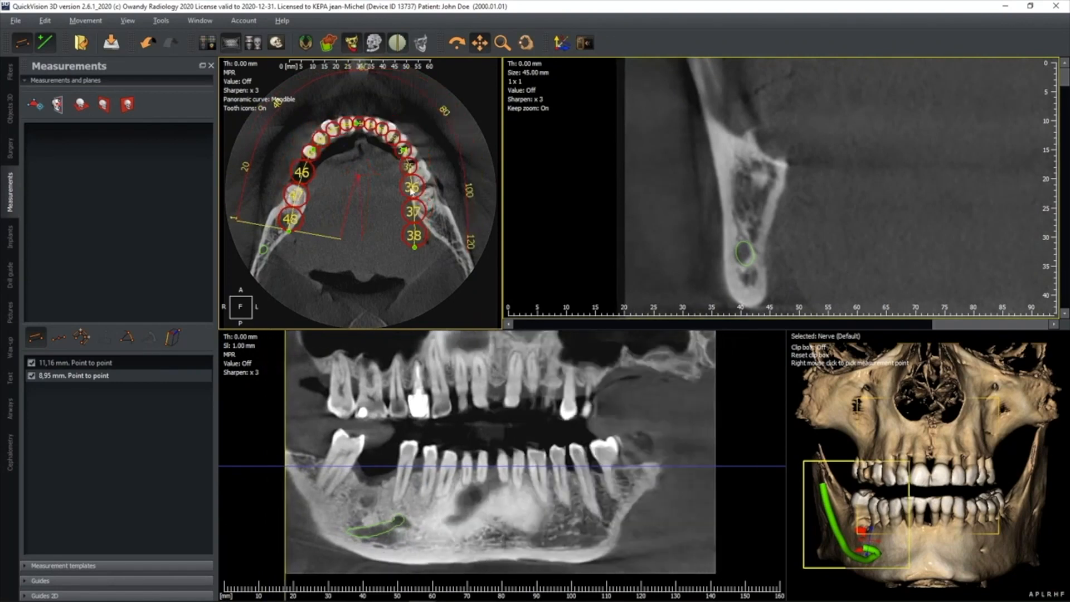
pyautogui.moveTo(415, 247); pyautogui.dragTo(438, 240)
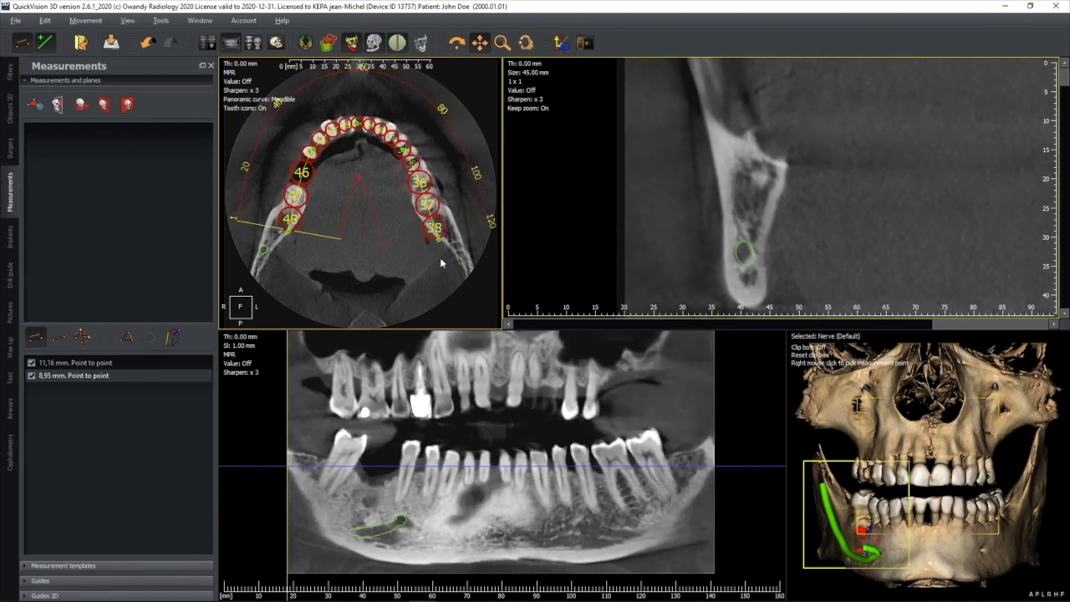
# - Remove all points of the panoramic curve and redraw it by hand along the lower arch from the right to the left molars
pyautogui.rightClick(439, 243)
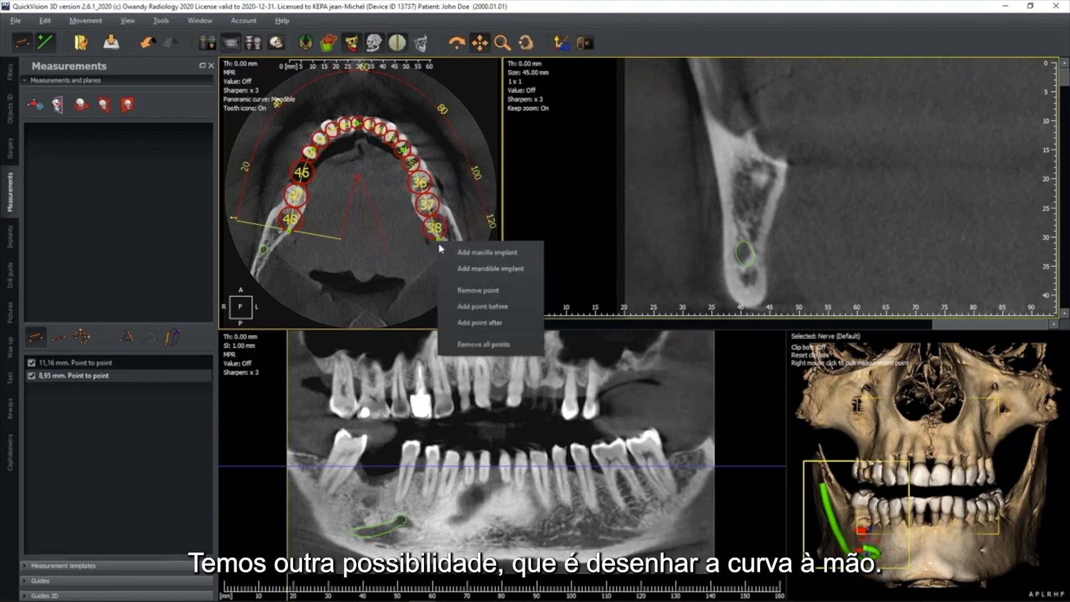
pyautogui.click(466, 345)
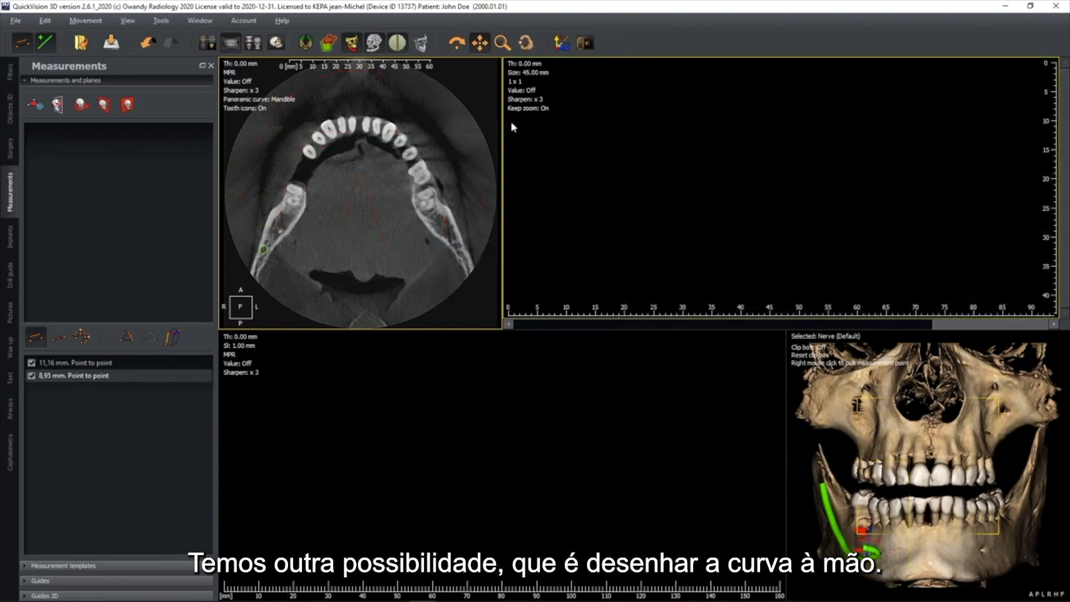
pyautogui.click(316, 147)
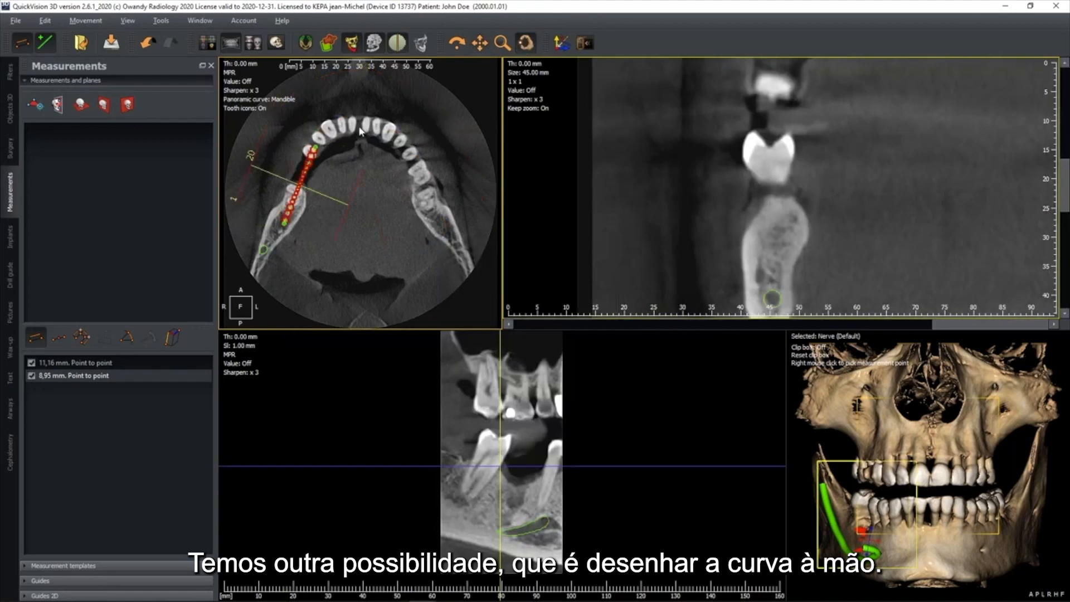
pyautogui.click(359, 127)
pyautogui.click(407, 152)
pyautogui.click(435, 228)
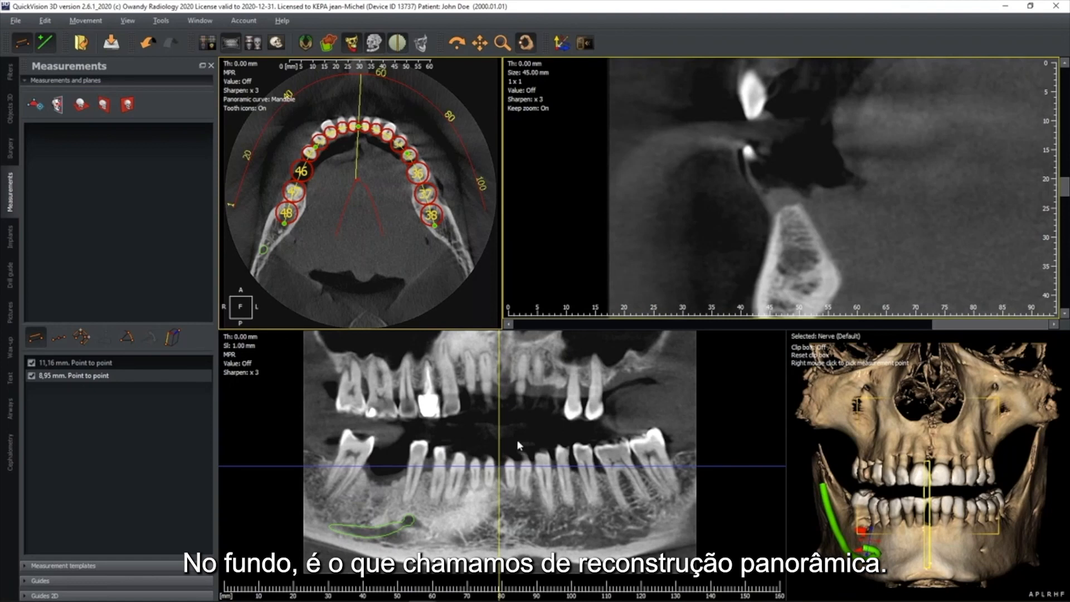
# - Set the panoramic view's thickness to 10 mm and its sharpening to x 5
pyautogui.doubleClick(257, 337)
pyautogui.write('10')
pyautogui.press('Return')
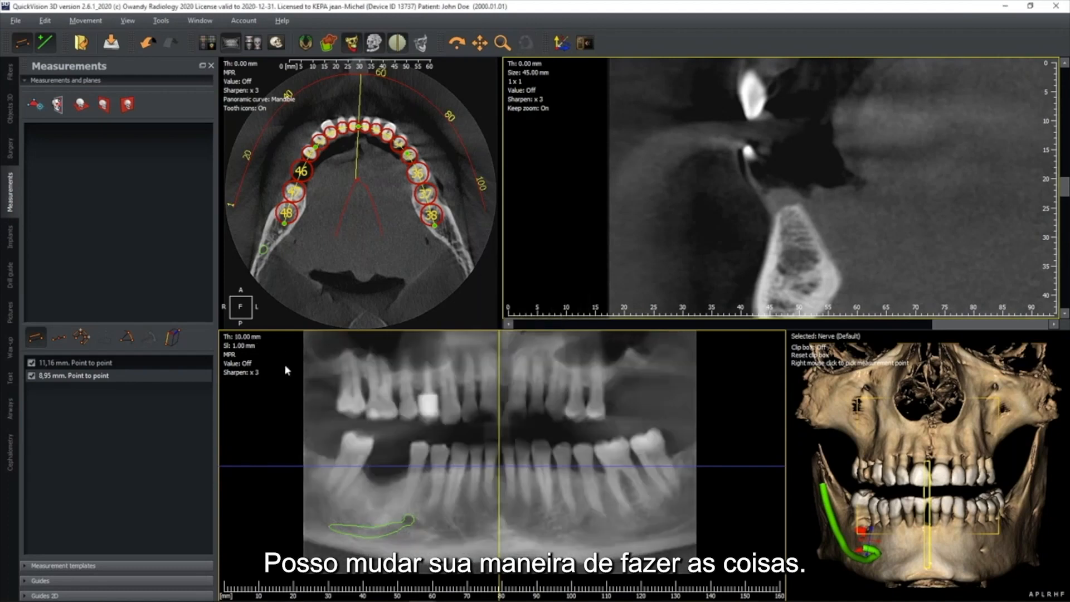
pyautogui.doubleClick(251, 372)
pyautogui.click(515, 321)
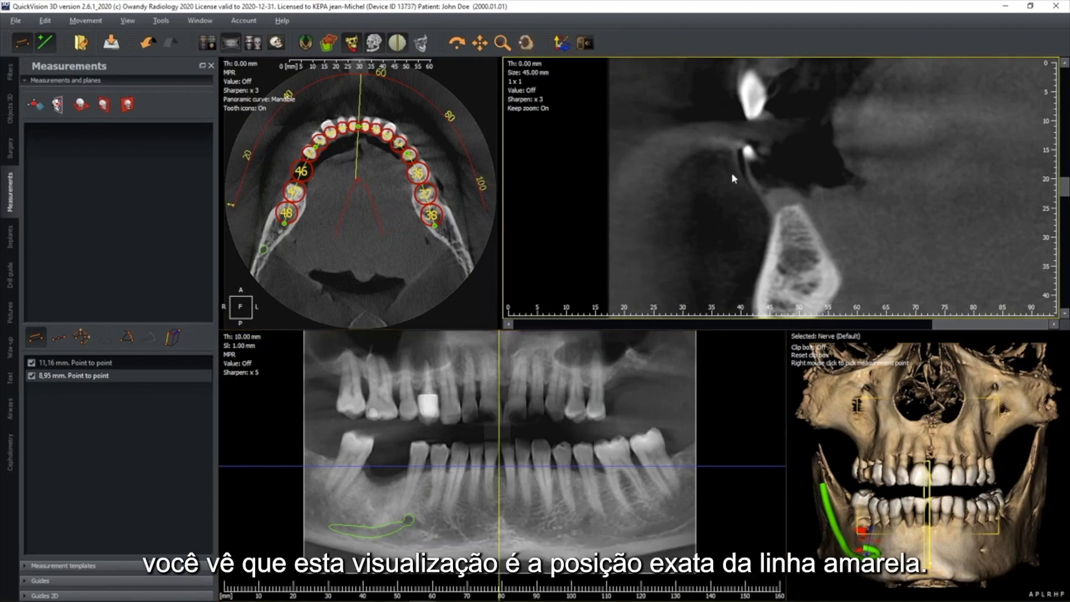
# - Zoom out the cross-section and move the yellow section line in the panoramic view to the missing tooth 46
pyautogui.scroll(-3, 770, 170)
pyautogui.scroll(-3, 770, 169)
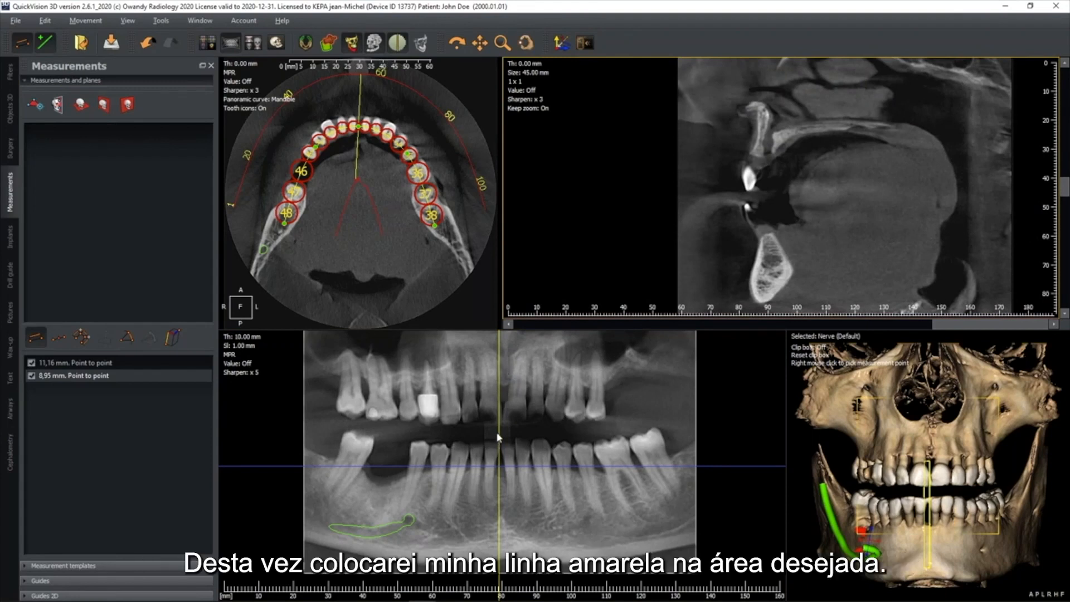
pyautogui.moveTo(499, 434); pyautogui.dragTo(495, 436)
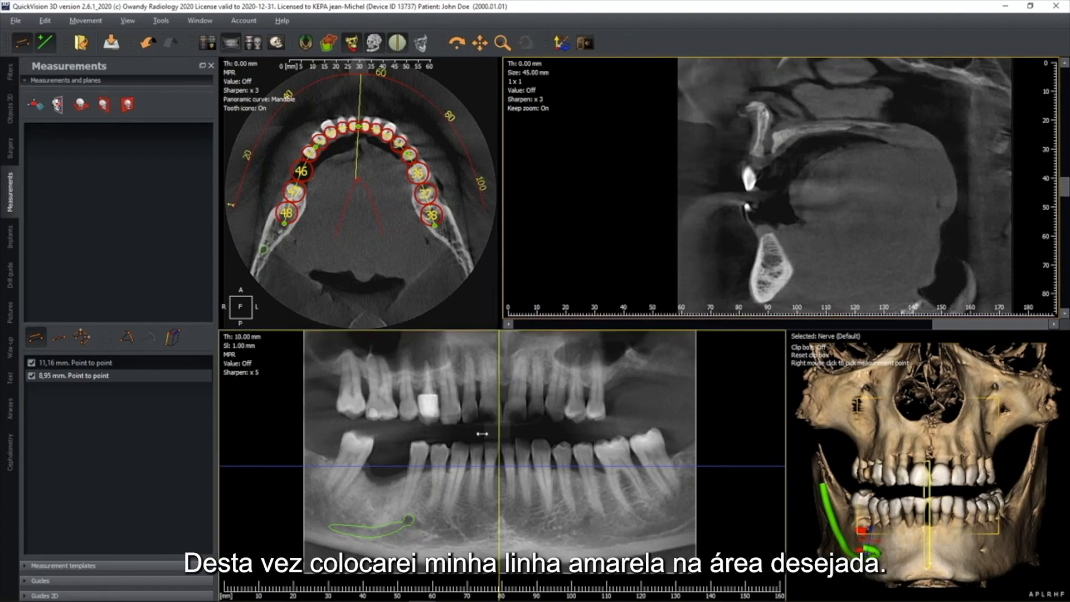
pyautogui.click(393, 437)
pyautogui.click(386, 438)
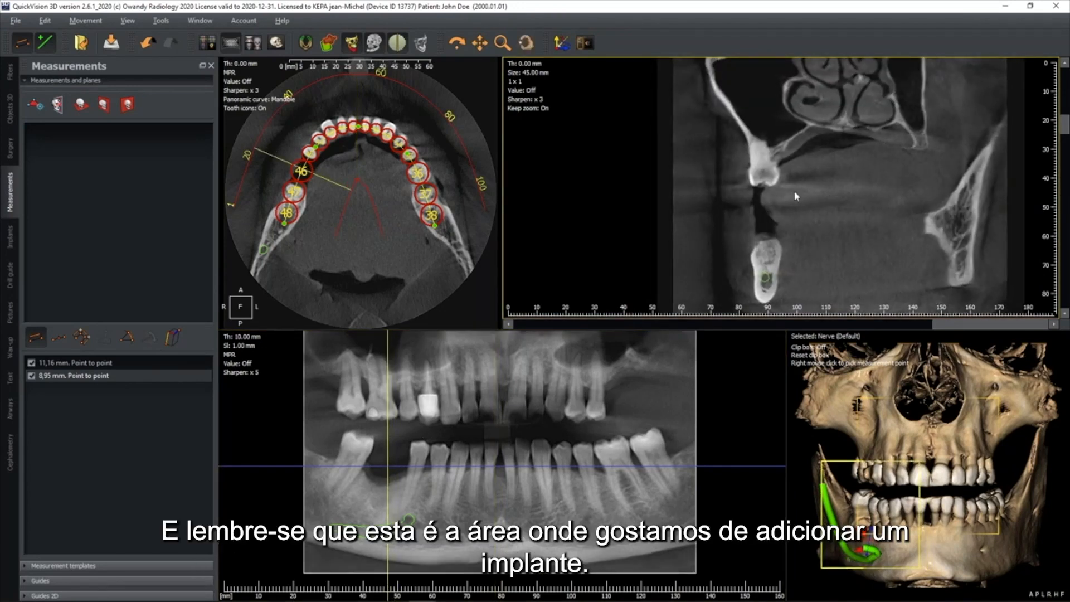
# - Try the 2 x 1 layout for the cross-sections, and set the layout to 4 x 3
pyautogui.moveTo(766, 303); pyautogui.dragTo(793, 239, button='middle')
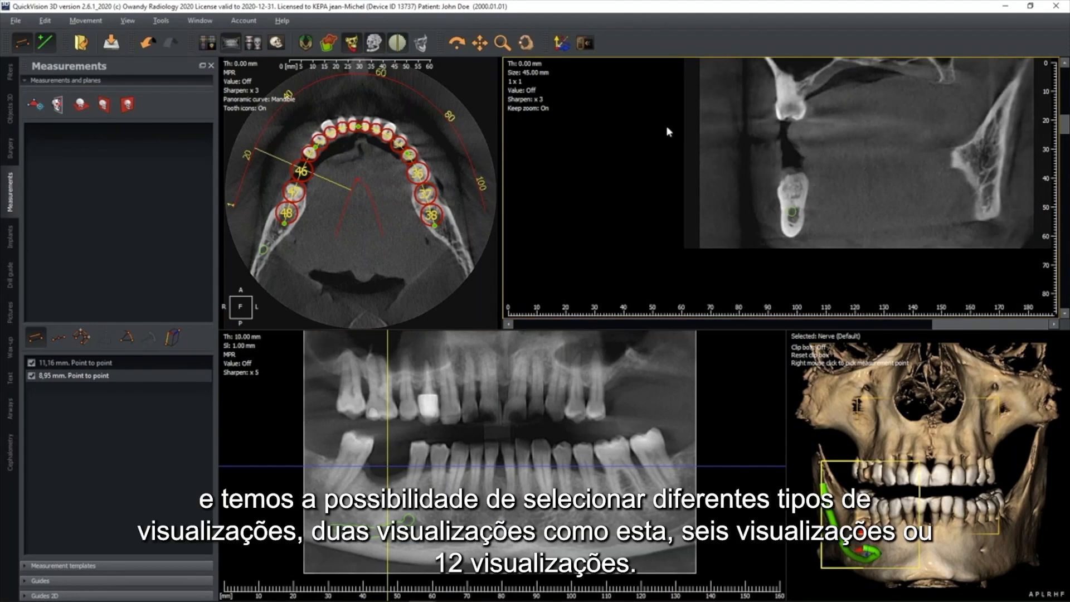
pyautogui.click(529, 83)
pyautogui.click(547, 108)
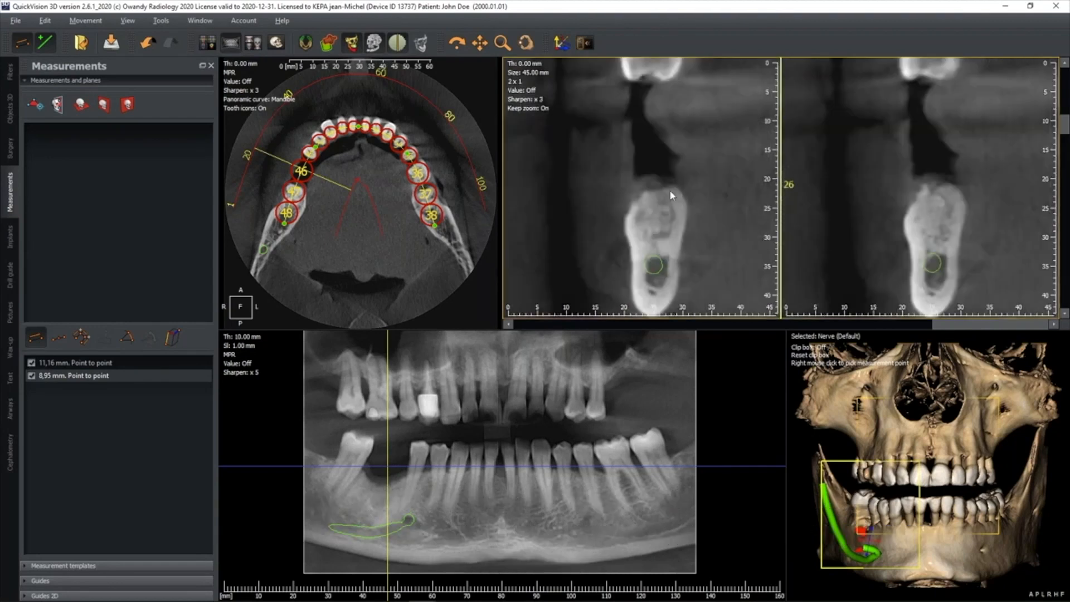
pyautogui.click(514, 82)
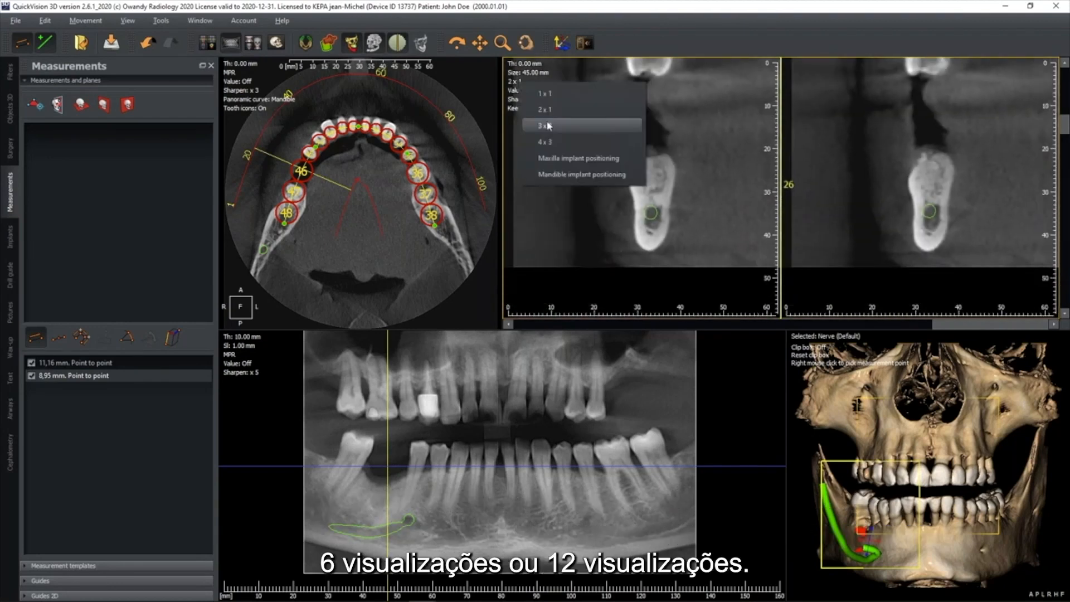
pyautogui.click(549, 140)
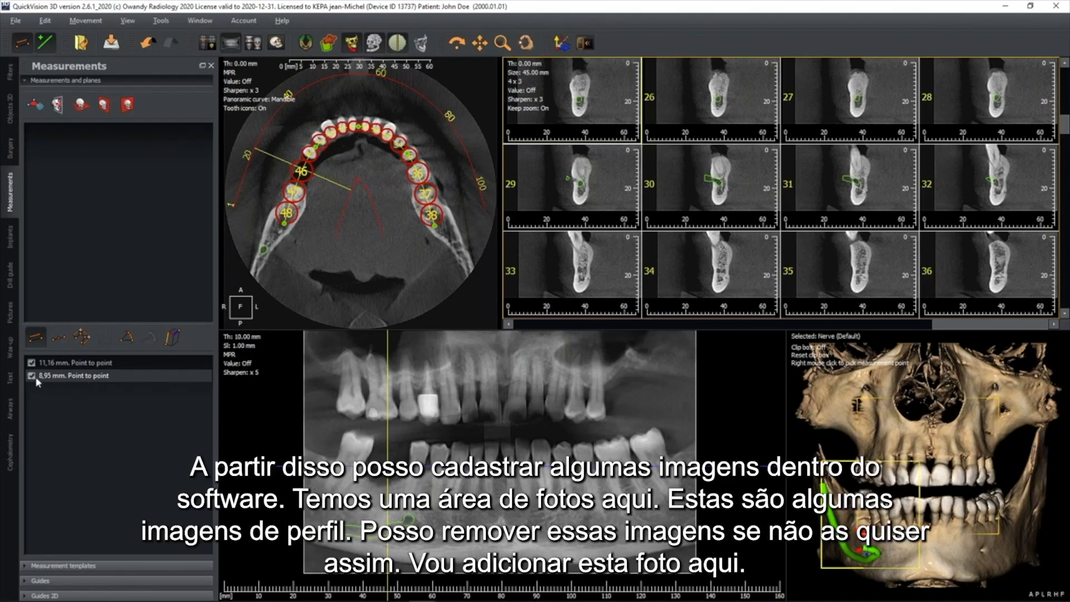
# - Remove both generated profile images from the stored pictures
pyautogui.click(11, 315)
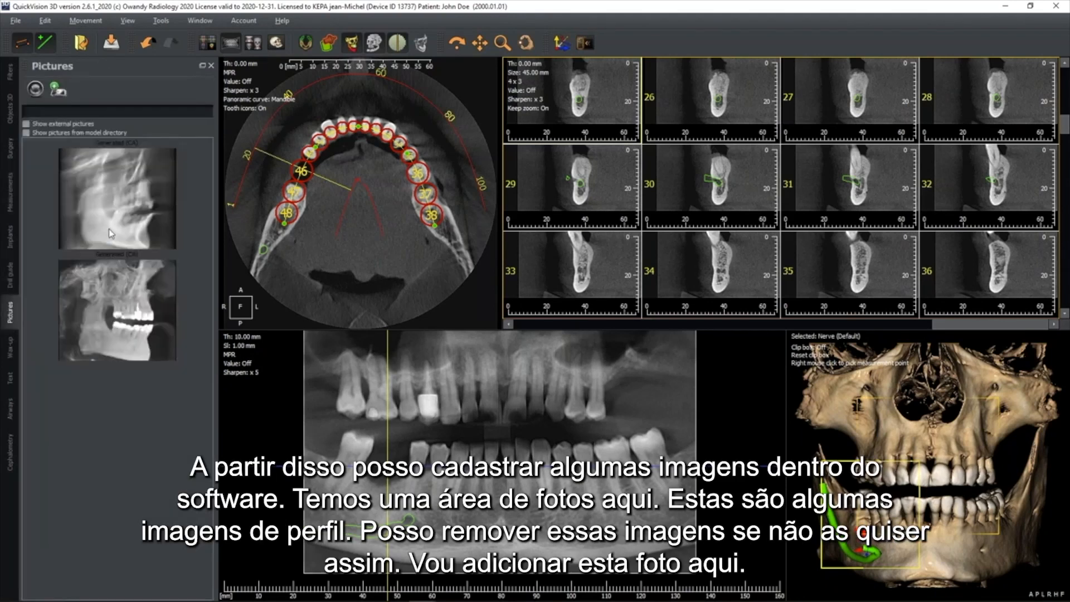
pyautogui.click(125, 226)
pyautogui.click(117, 282)
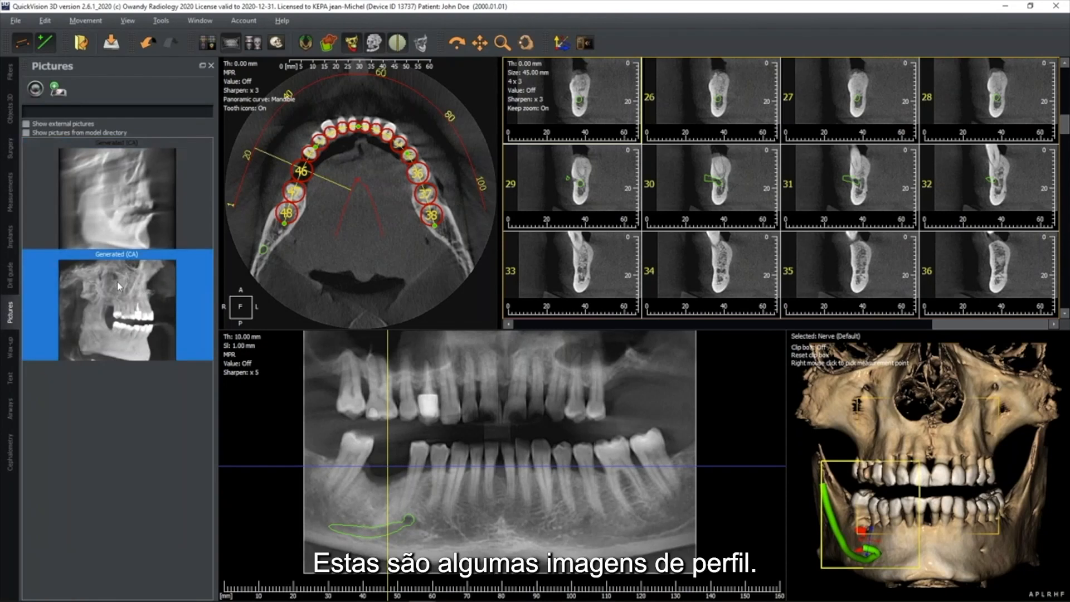
pyautogui.rightClick(118, 209)
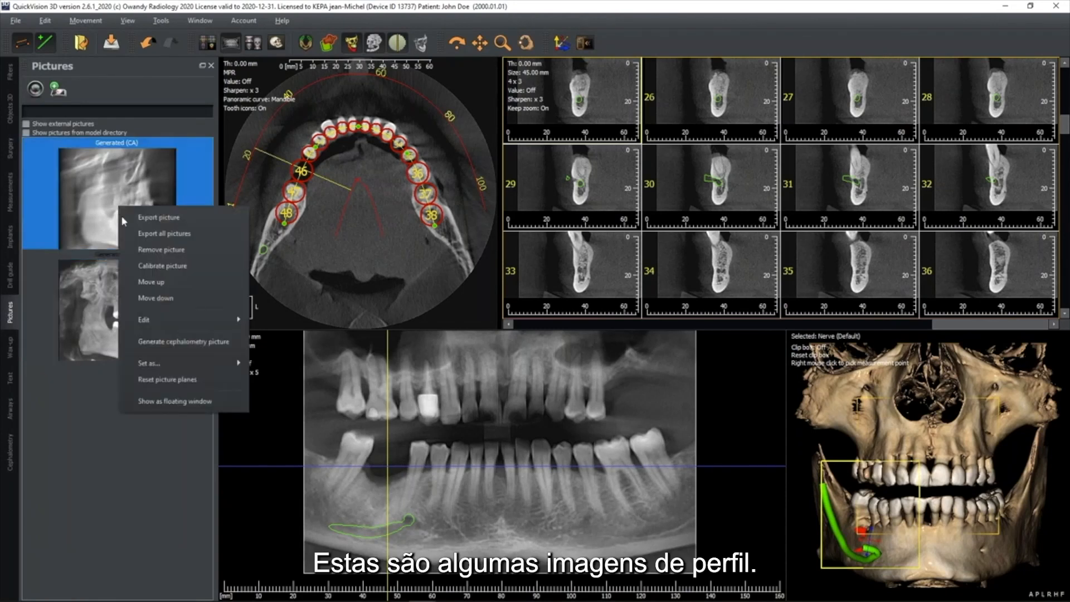
pyautogui.click(140, 250)
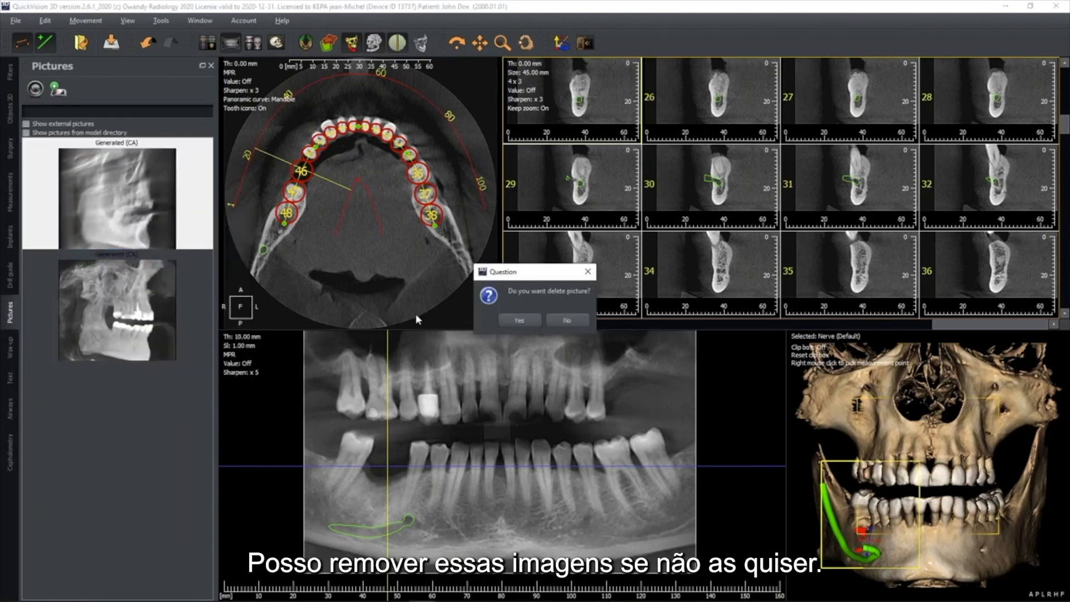
pyautogui.click(519, 321)
pyautogui.rightClick(150, 209)
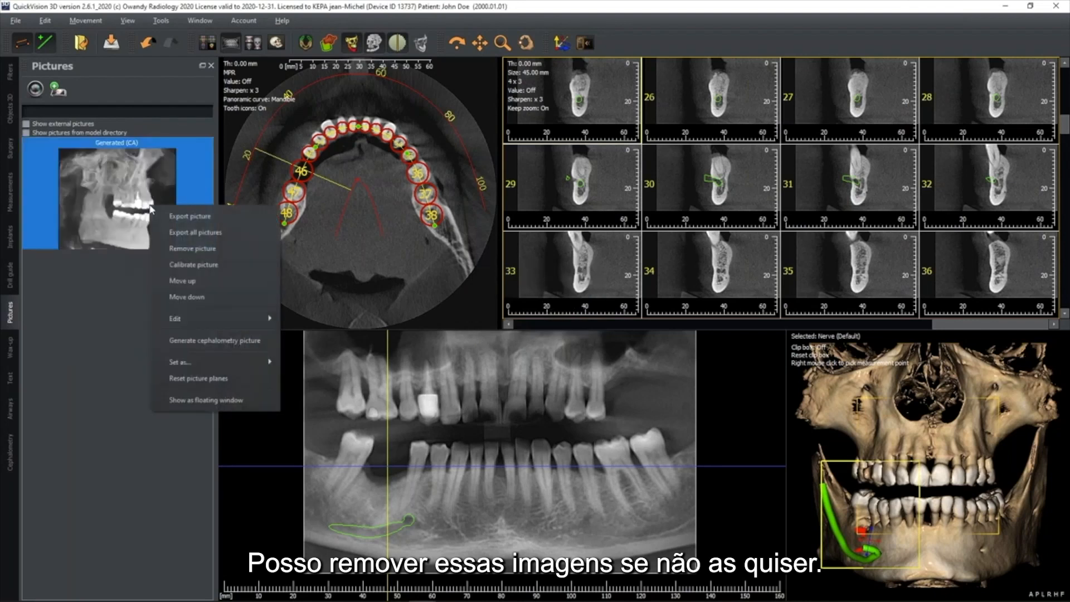
pyautogui.click(191, 248)
pyautogui.press('Return')
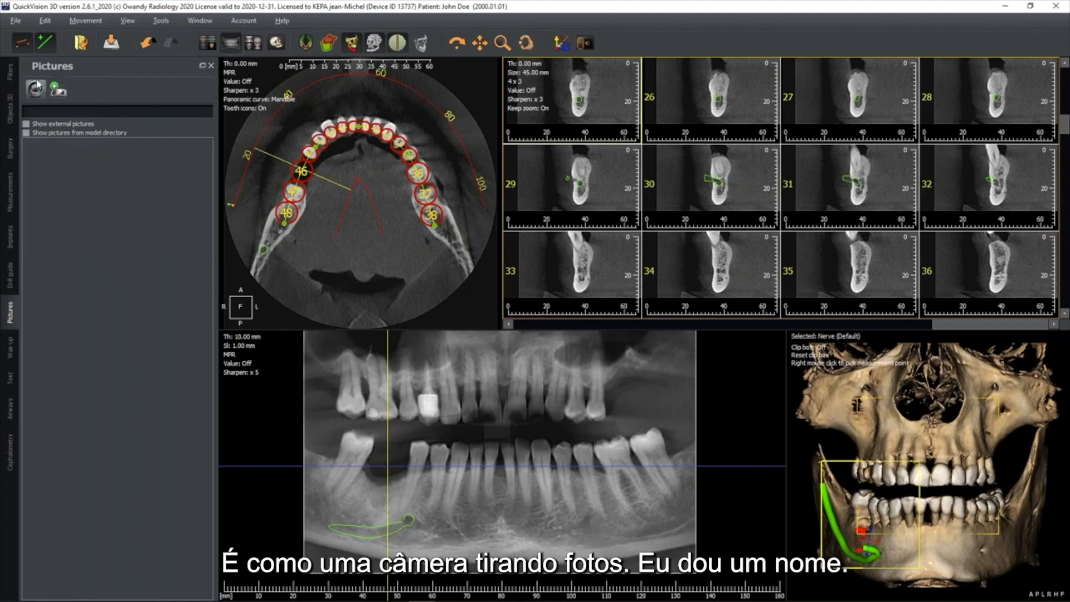
# - Take a picture of the current views named "test" with the description "comments"
pyautogui.click(35, 88)
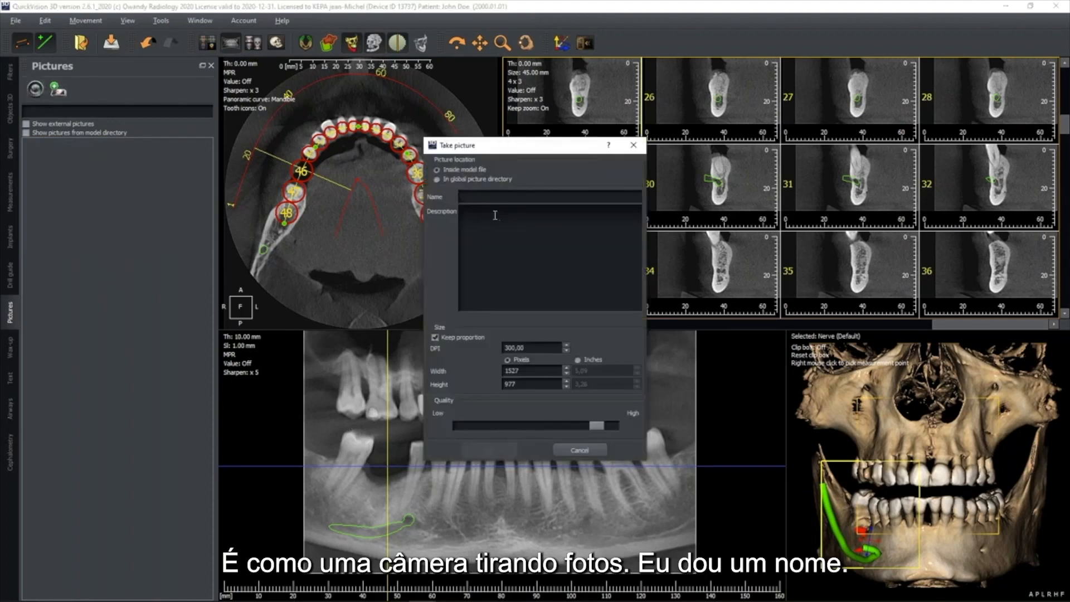
pyautogui.write('test')
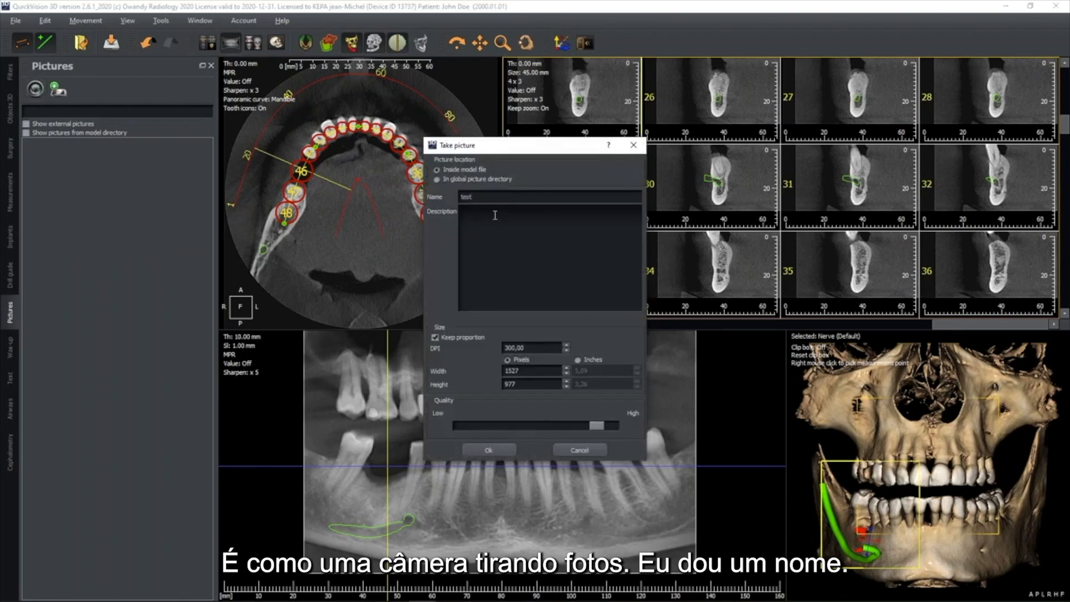
pyautogui.click(495, 215)
pyautogui.write('comments')
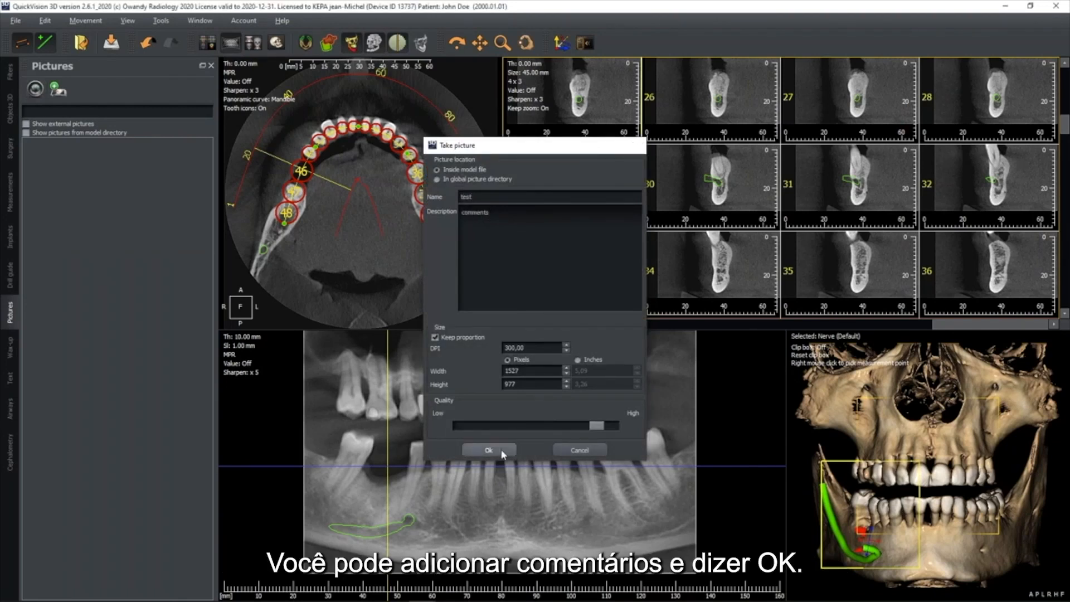
pyautogui.click(486, 450)
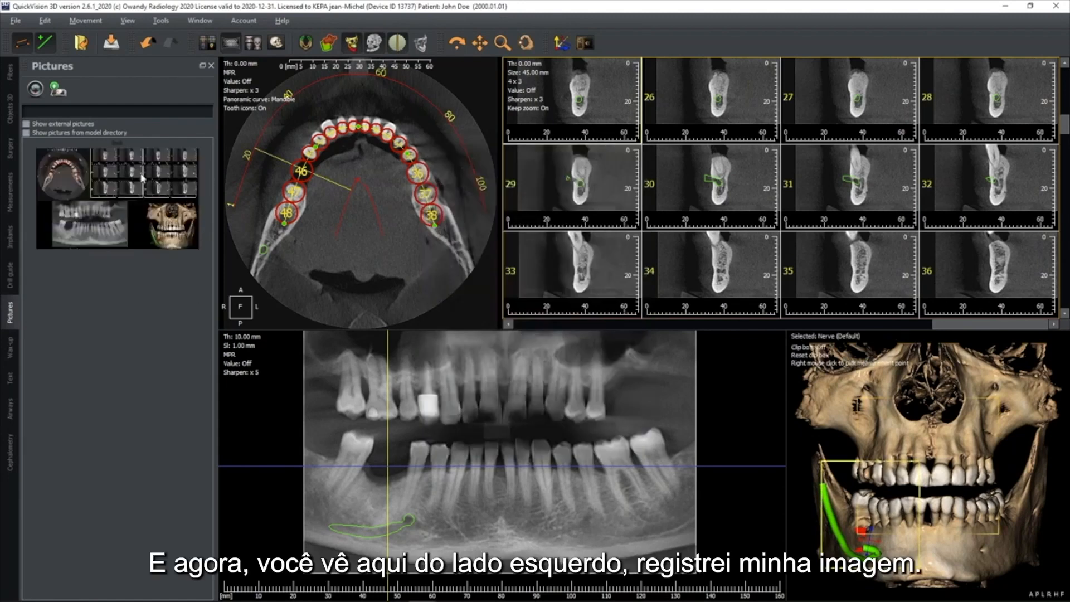
# - Open the stored picture "test" to examine it, and close its viewer
pyautogui.click(122, 183)
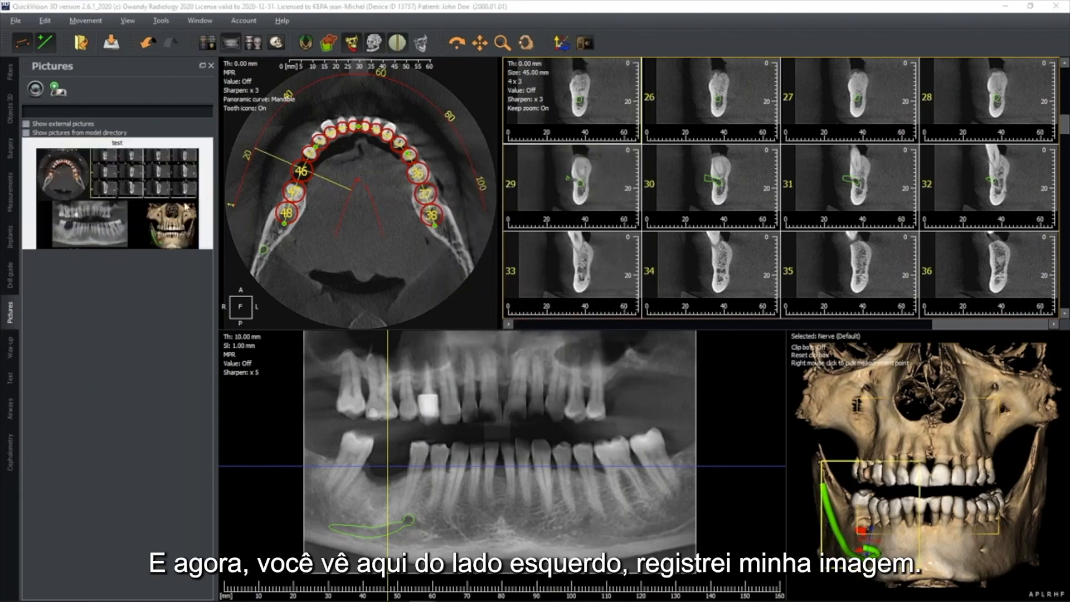
pyautogui.doubleClick(121, 183)
pyautogui.moveTo(209, 167); pyautogui.dragTo(628, 58)
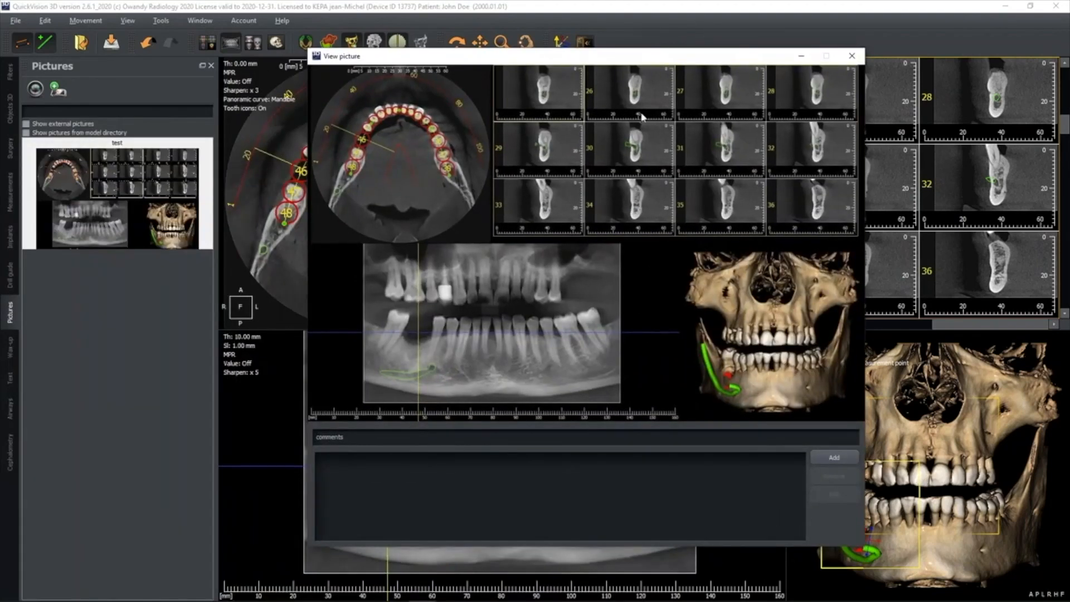
pyautogui.click(852, 57)
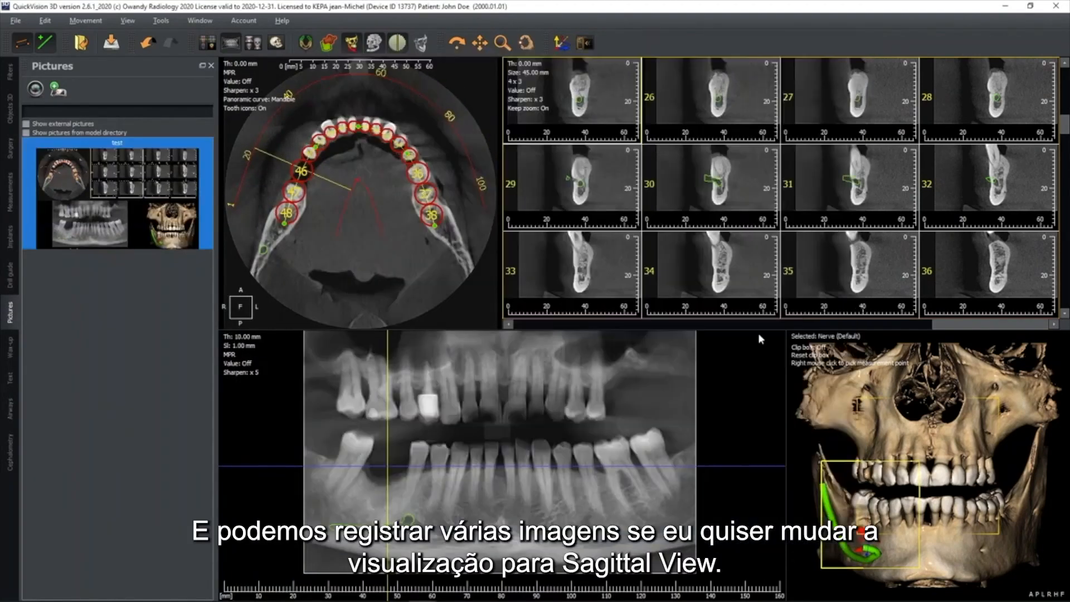
# - Rotate the cross-sections to a sagittal orientation along the right mandible and show them in a 1 x 1 layout, zoomed out
pyautogui.click(778, 326)
pyautogui.click(924, 326)
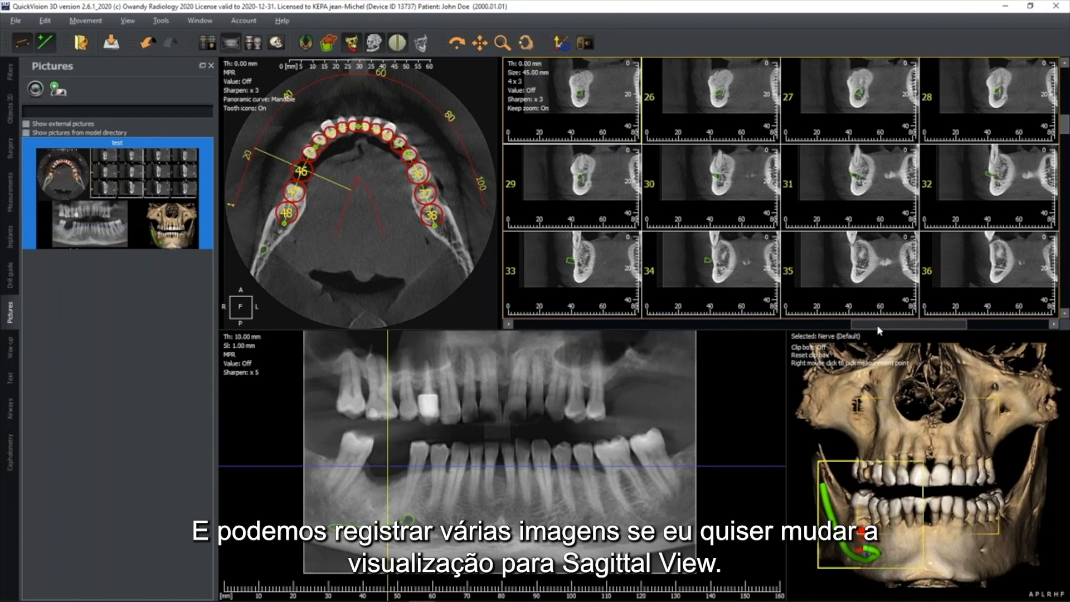
pyautogui.click(813, 328)
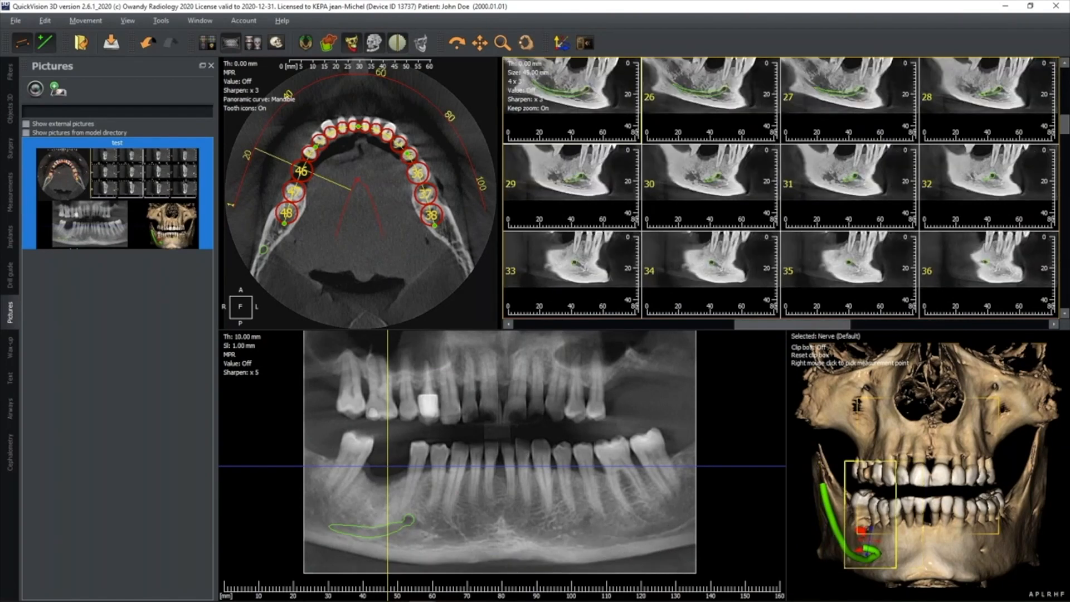
pyautogui.click(513, 82)
pyautogui.click(561, 94)
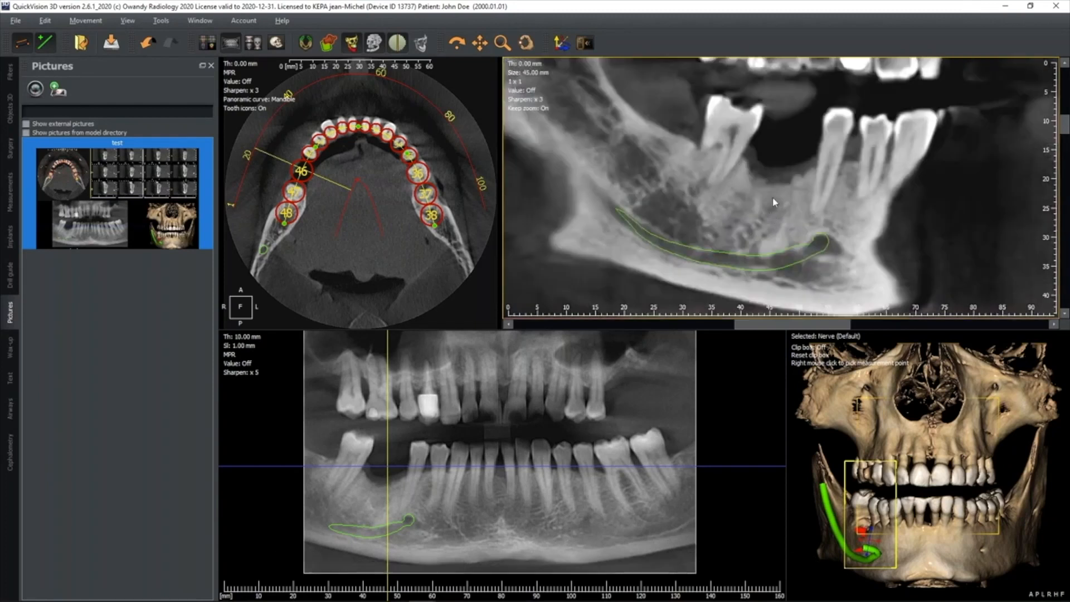
pyautogui.scroll(-2, 773, 217)
# - Take a picture of the views with the sagittal section, named "test2"
pyautogui.click(39, 90)
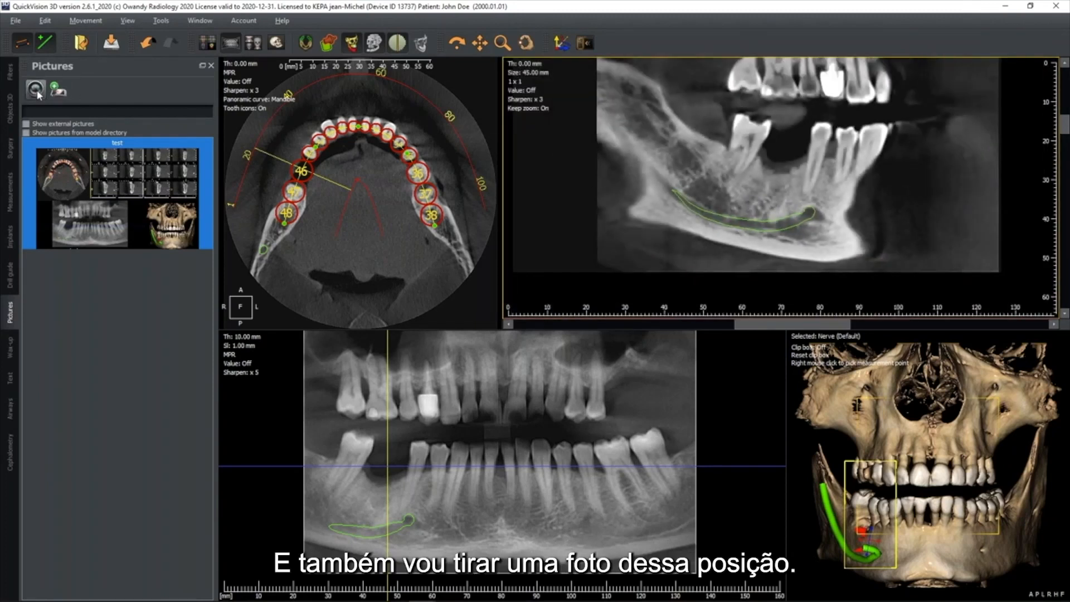
pyautogui.write('test')
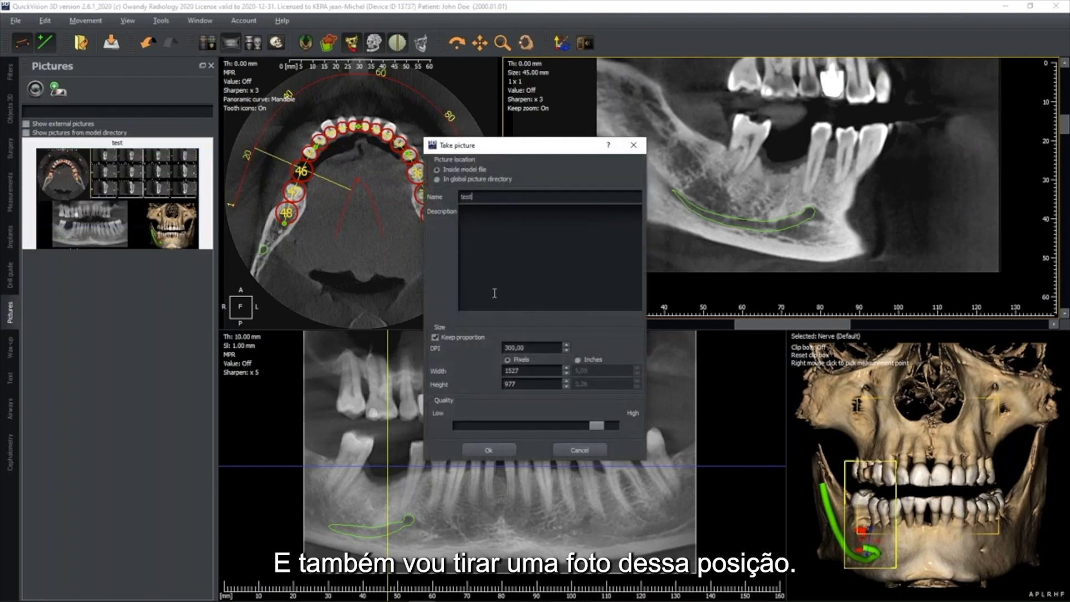
pyautogui.write('2')
pyautogui.click(488, 450)
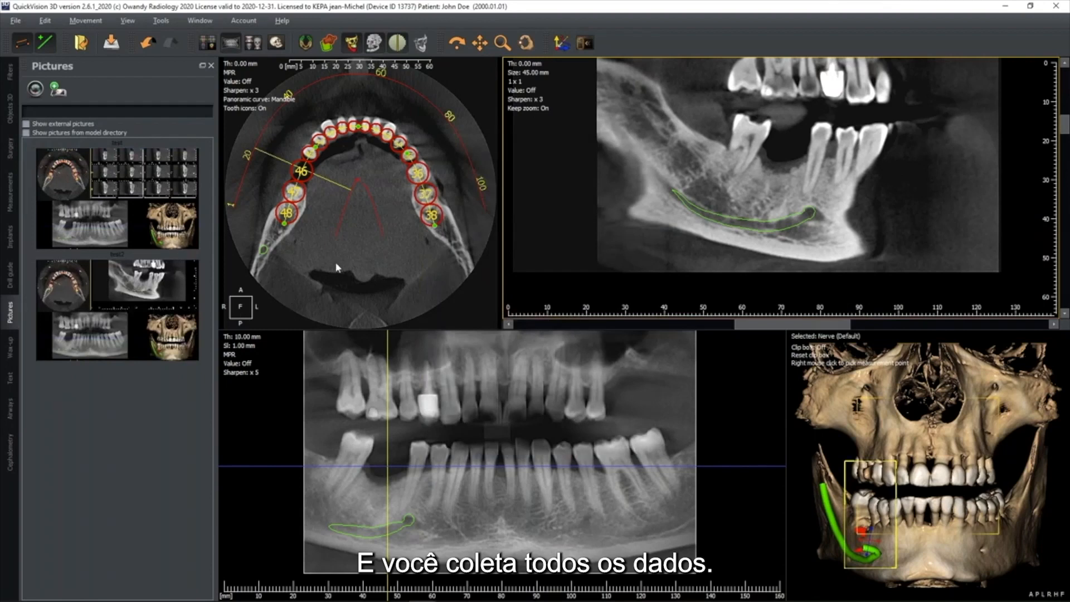
# - Show the cross-sections in a 4 x 3 layout and rotate them back to the coronal orientation across the mandible
pyautogui.click(522, 83)
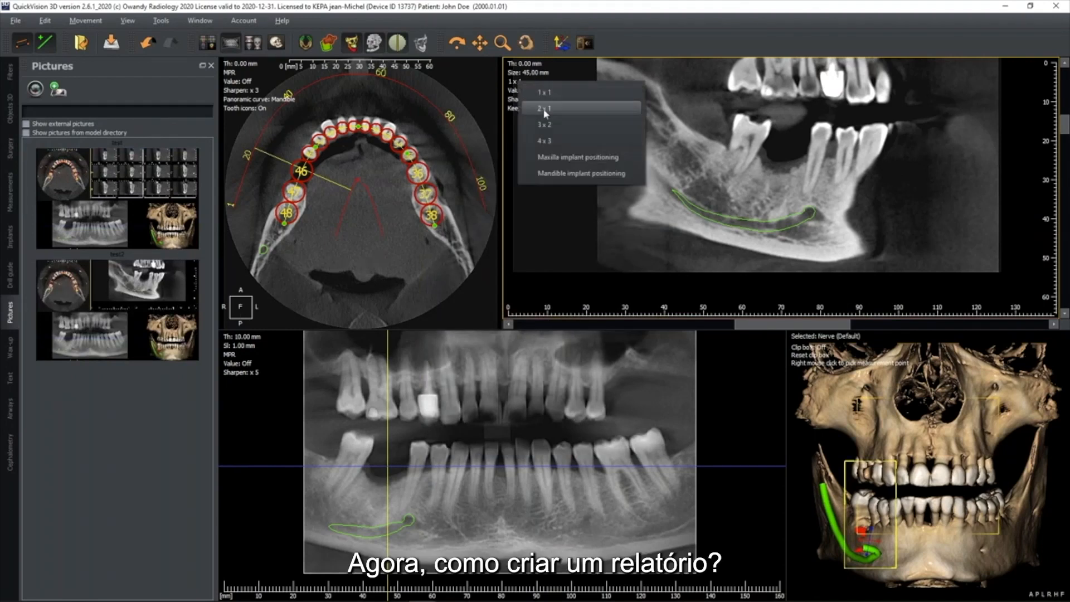
pyautogui.click(549, 141)
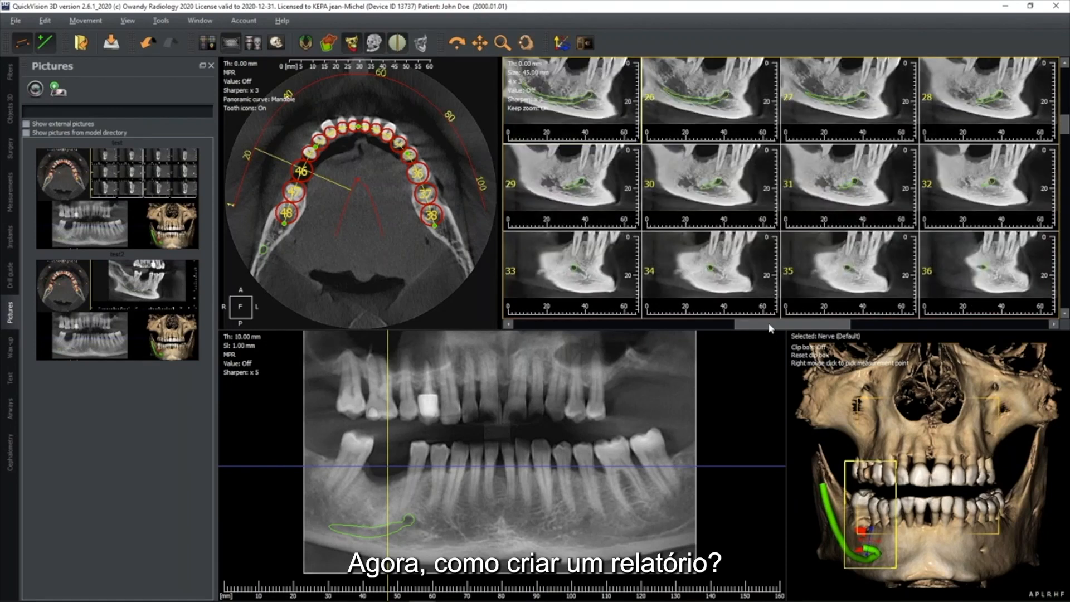
pyautogui.click(1035, 326)
pyautogui.click(1045, 325)
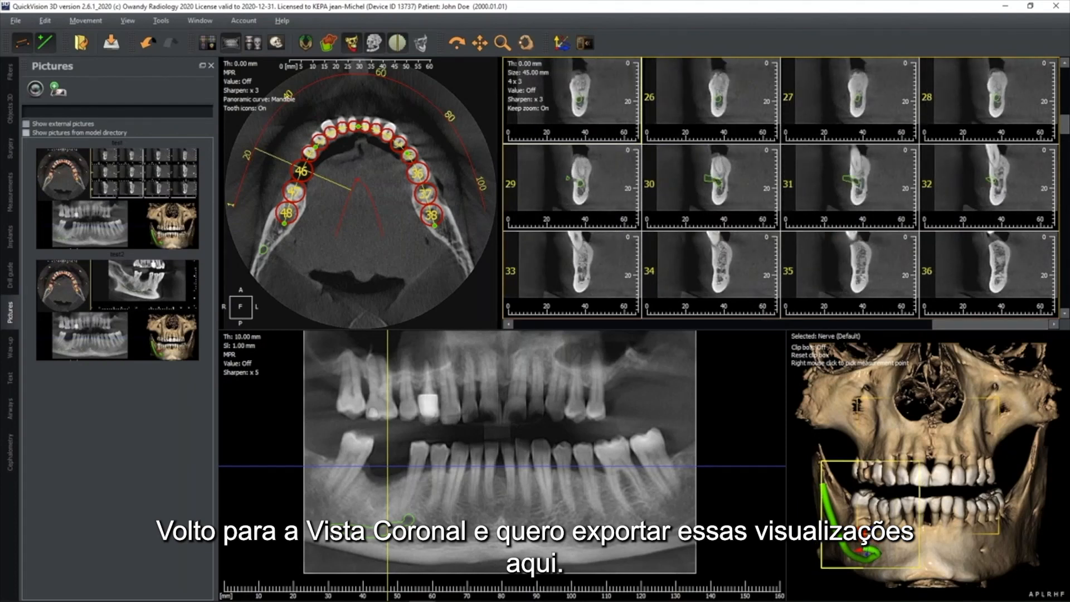
# - Start a printed report and fill in the practice name and the additional information "Informations"
pyautogui.click(15, 22)
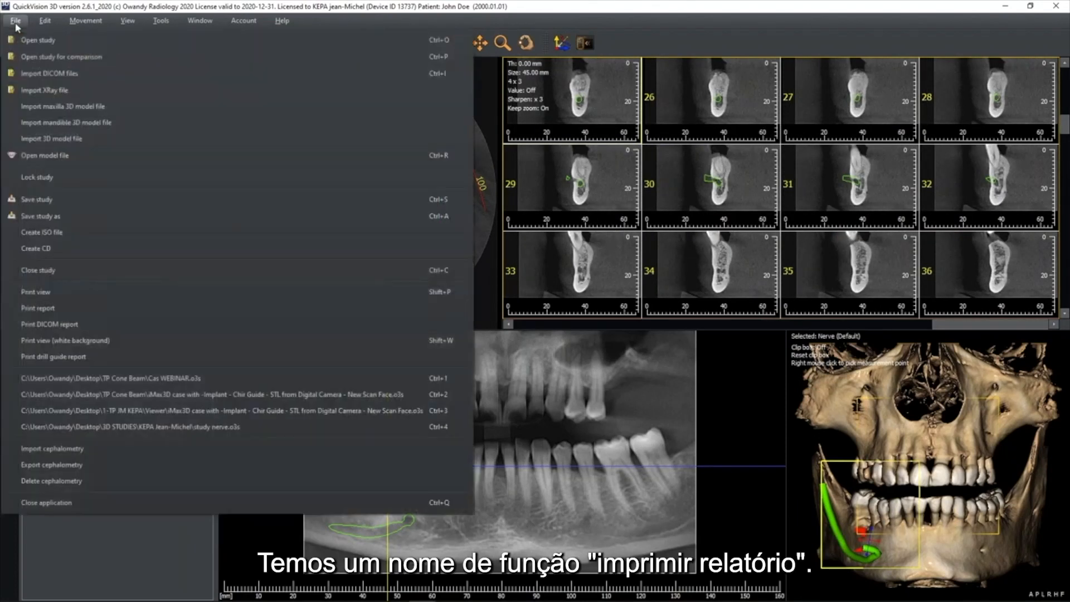
pyautogui.click(43, 312)
pyautogui.click(496, 172)
pyautogui.write('Dr')
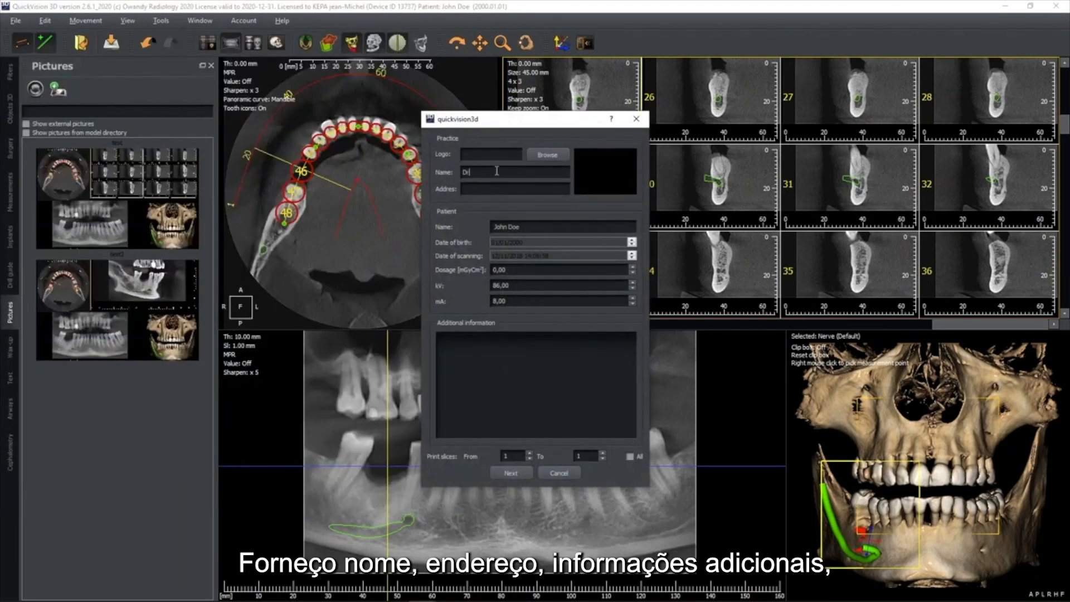
pyautogui.write(' APEX')
pyautogui.write('ormations')
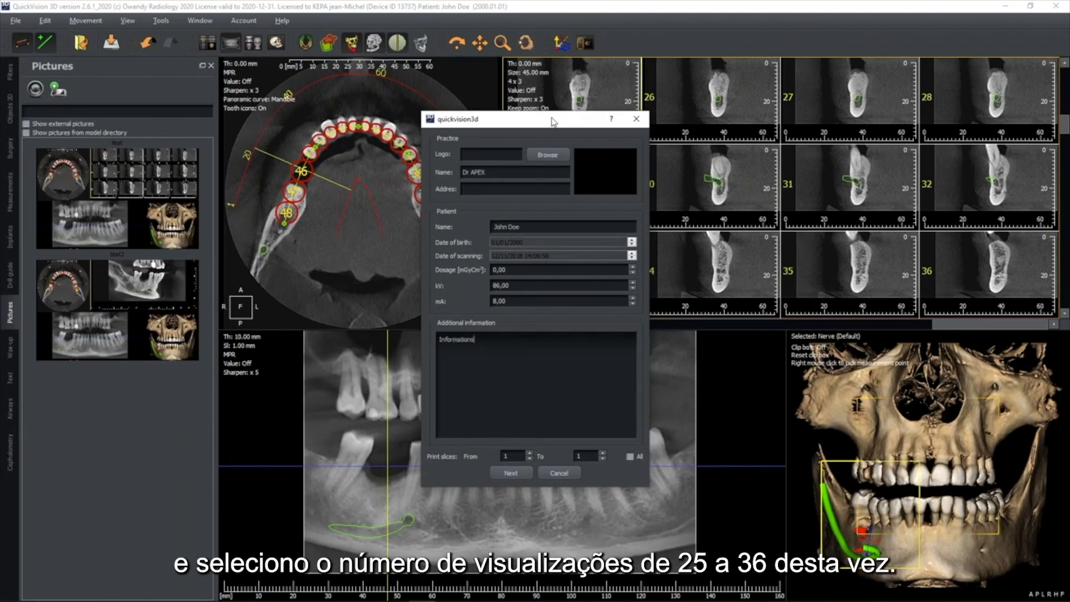
# - Set the report to print slices 25 to 36 and generate its print preview
pyautogui.moveTo(551, 119); pyautogui.dragTo(416, 80)
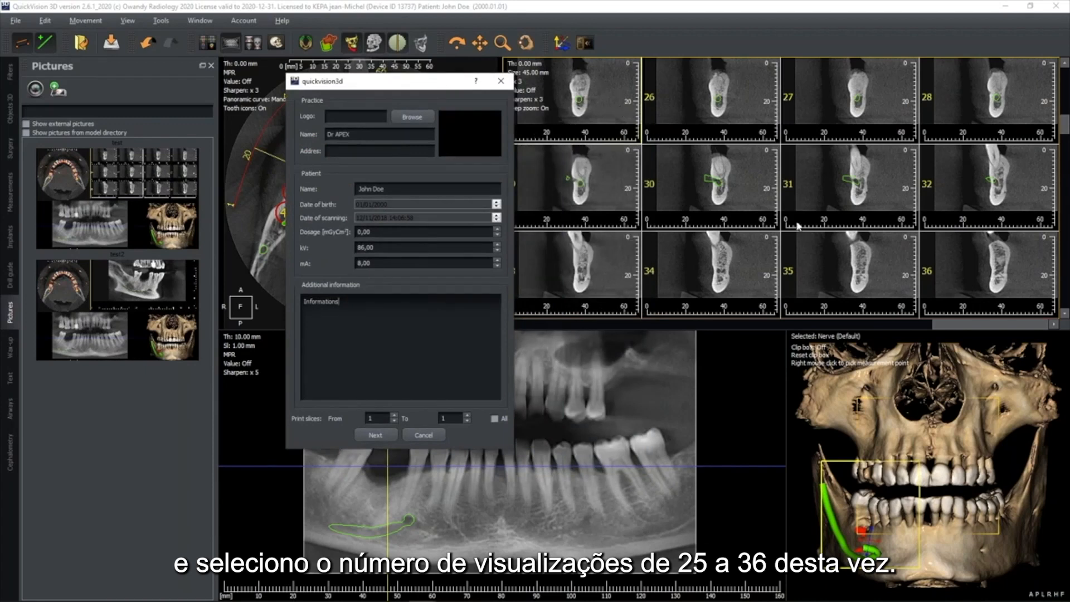
pyautogui.moveTo(382, 417); pyautogui.dragTo(360, 417)
pyautogui.click(377, 436)
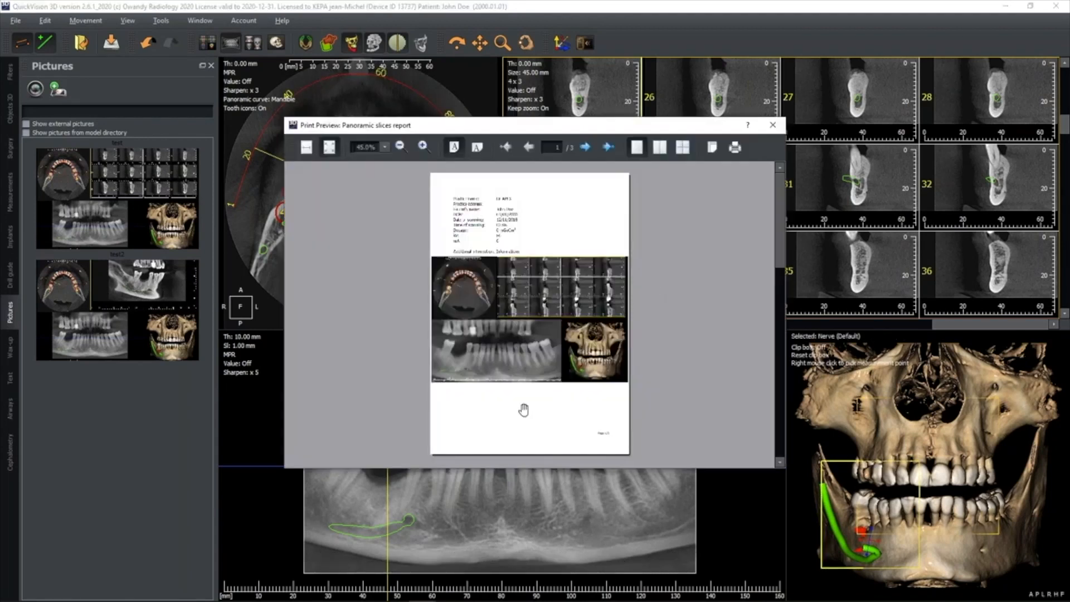
# - Export the report as a PDF named "Repport 200526" in the Rapports folder of TP Cone Beam
pyautogui.click(735, 151)
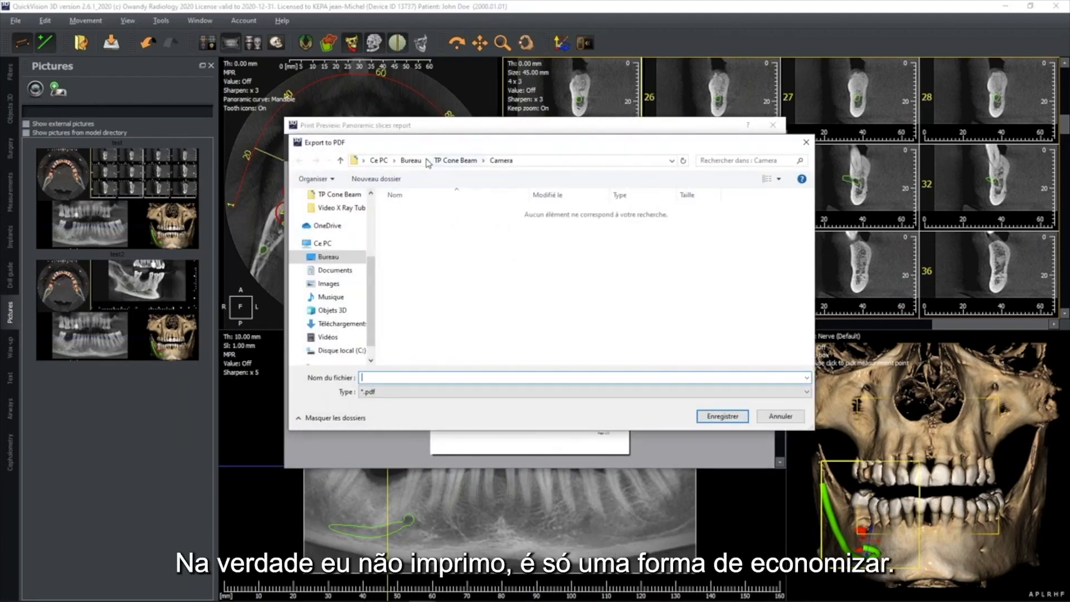
pyautogui.click(455, 161)
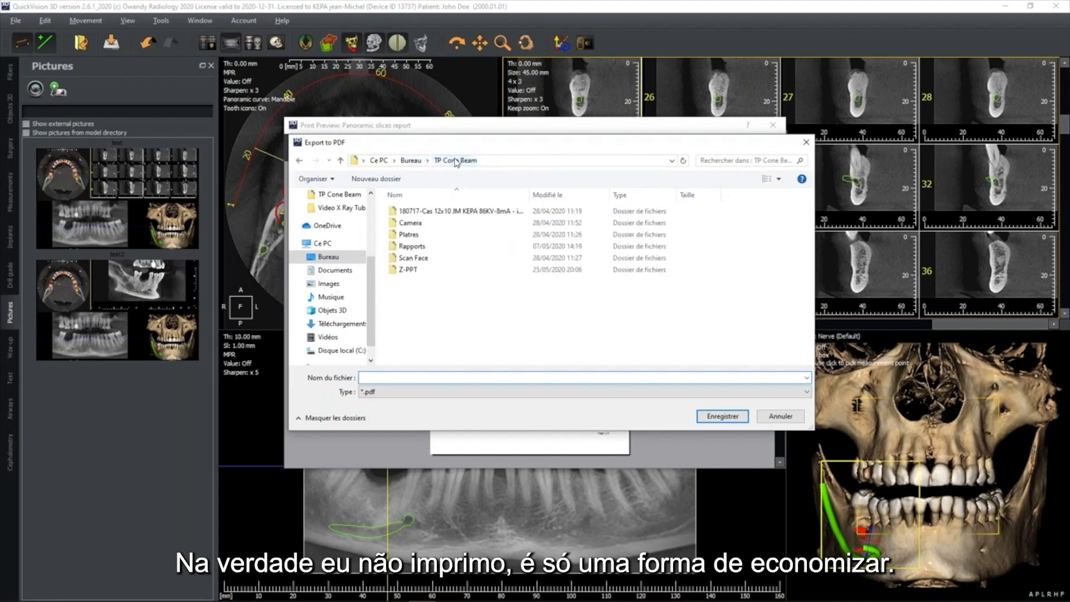
pyautogui.click(406, 249)
pyautogui.doubleClick(406, 248)
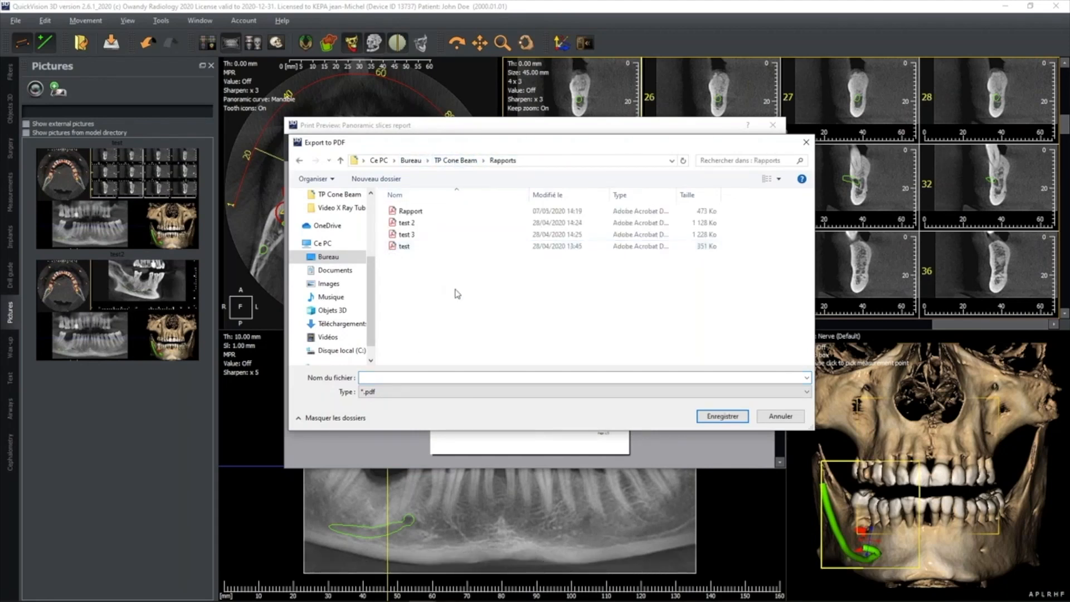
pyautogui.write('Repport 2020')
pyautogui.click(722, 416)
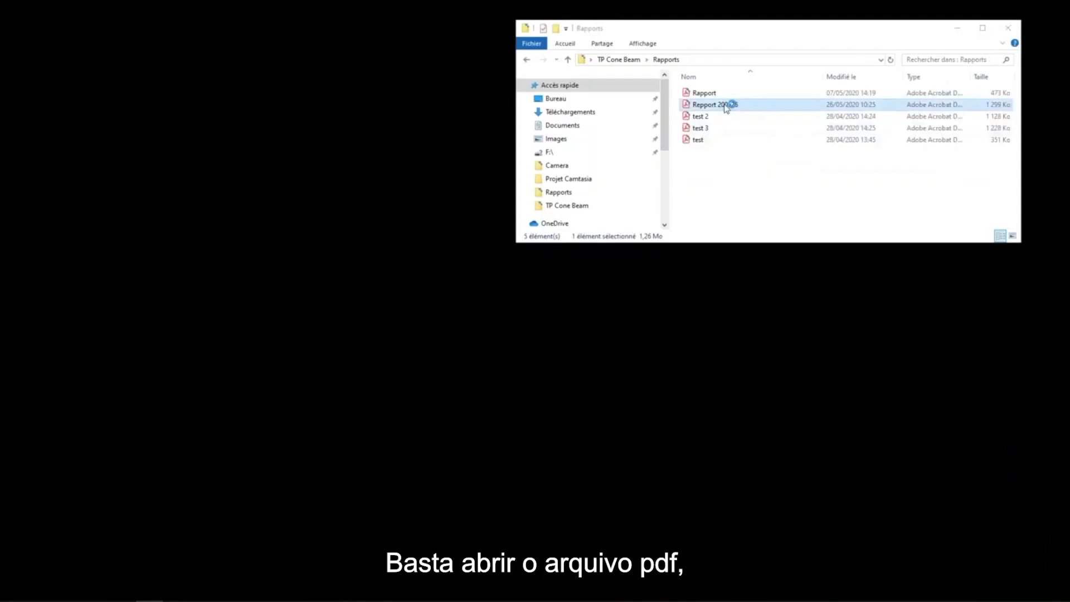
# - Open the PDF "Repport 200526" from the Rapports folder, examine its pages, and close the document and the folder
pyautogui.doubleClick(725, 105)
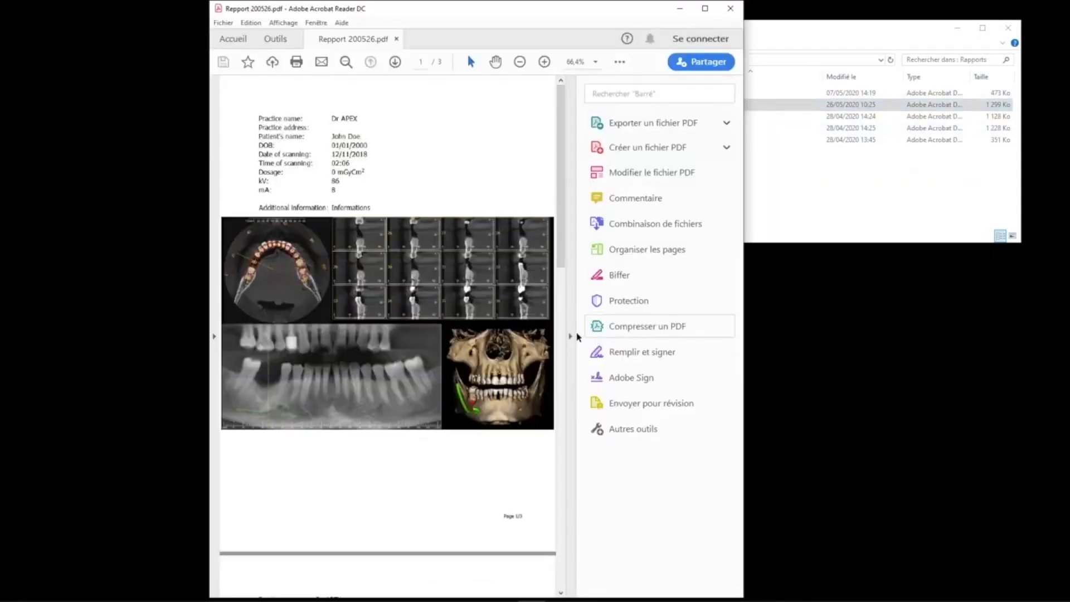
pyautogui.click(569, 336)
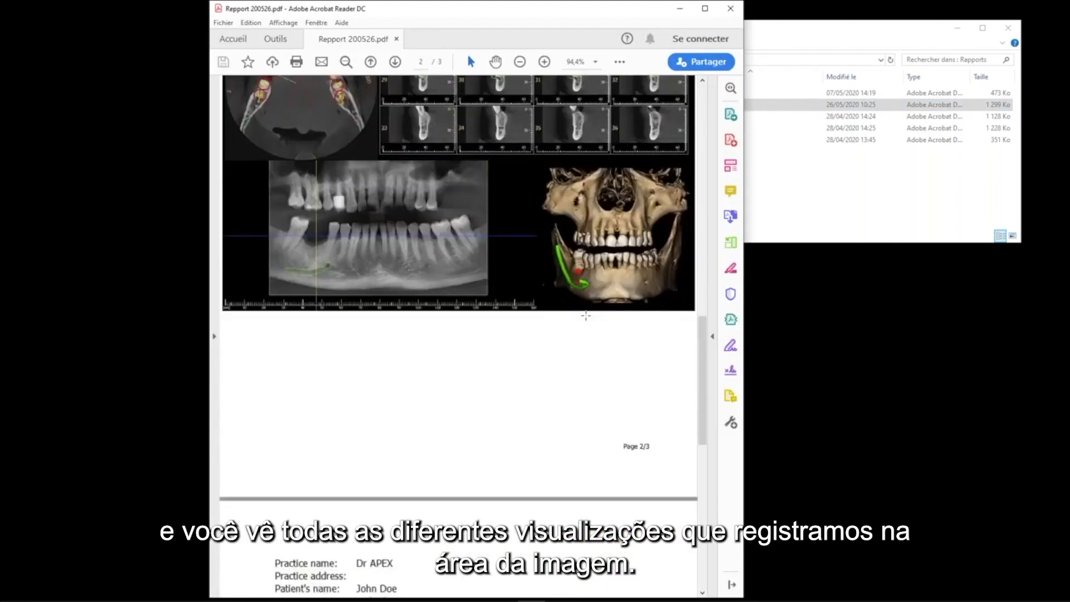
pyautogui.scroll(-10, 586, 316)
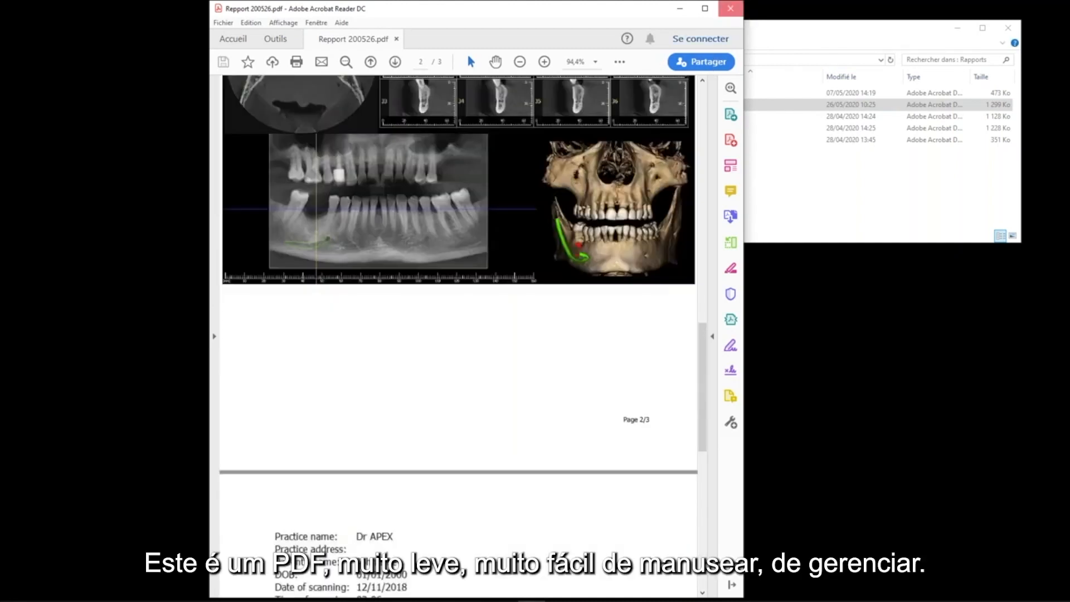
pyautogui.click(731, 8)
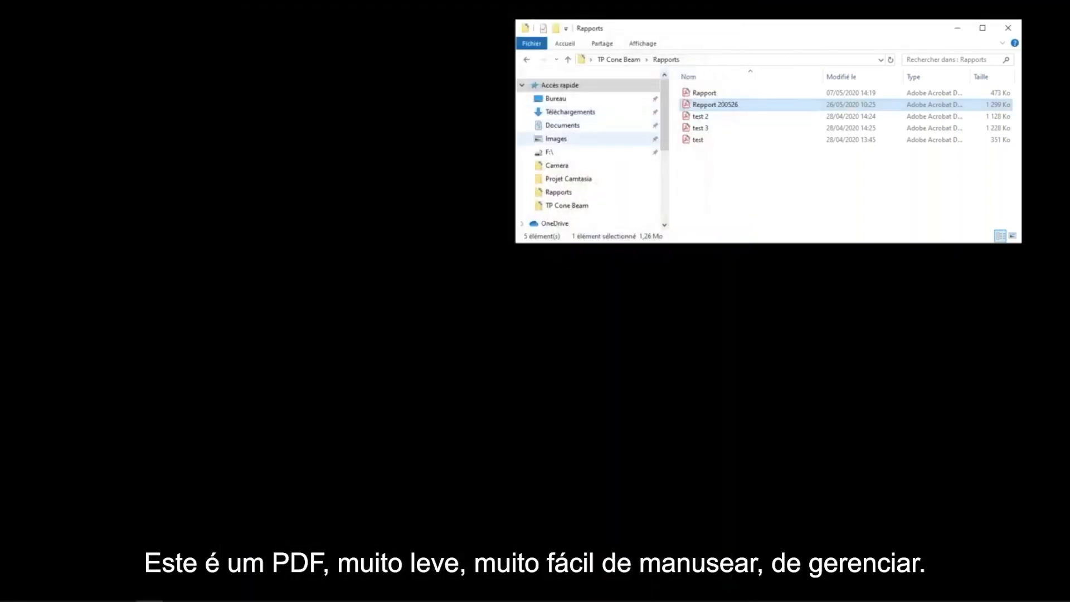
pyautogui.click(1008, 27)
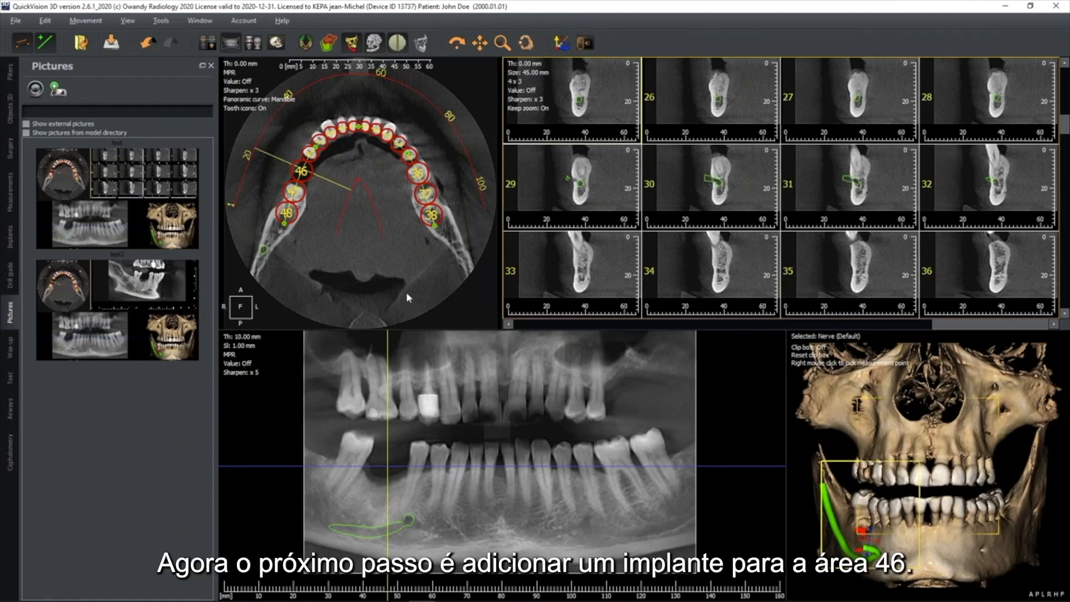
# - Centre the views on tooth 46 and enlarge its single cross-section
pyautogui.click(308, 178)
pyautogui.click(306, 178)
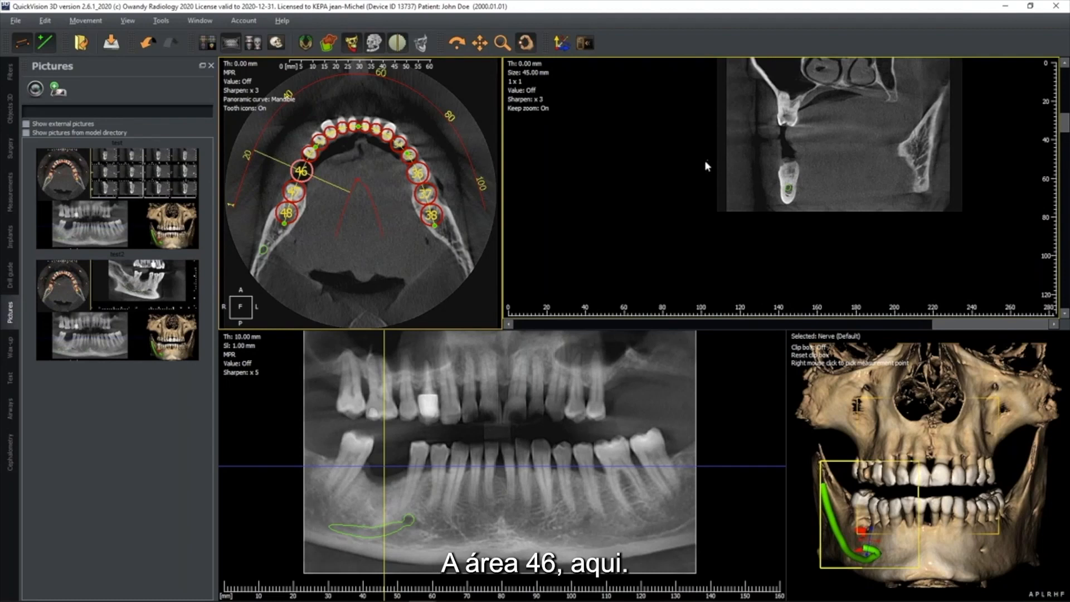
pyautogui.scroll(5, 765, 185)
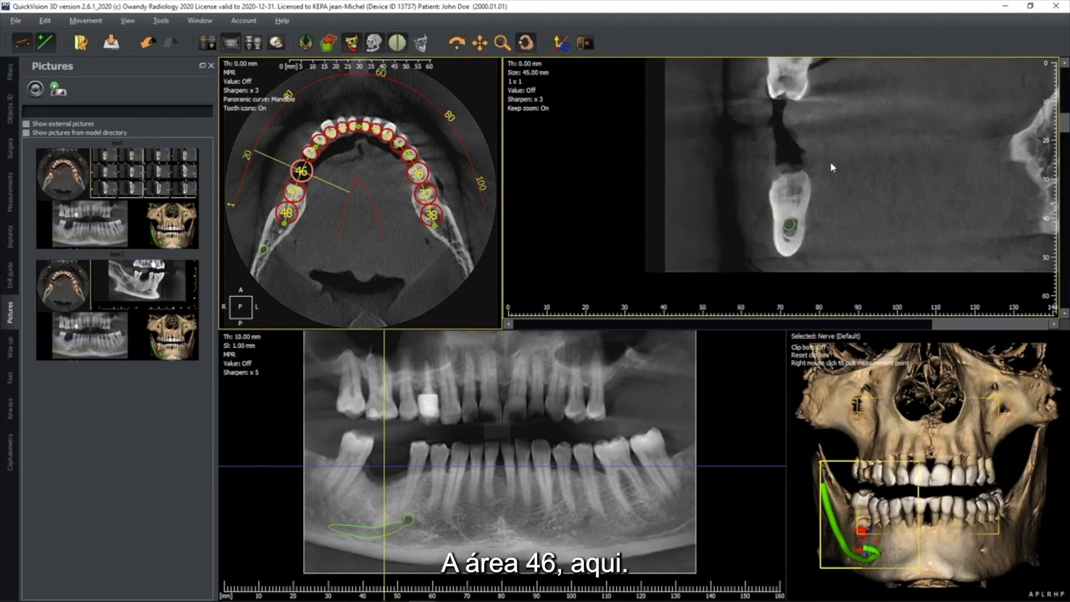
# - Add the ETK NATURALL+ implant NICP_35.080 with a wax-up at tooth position 46
pyautogui.rightClick(309, 173)
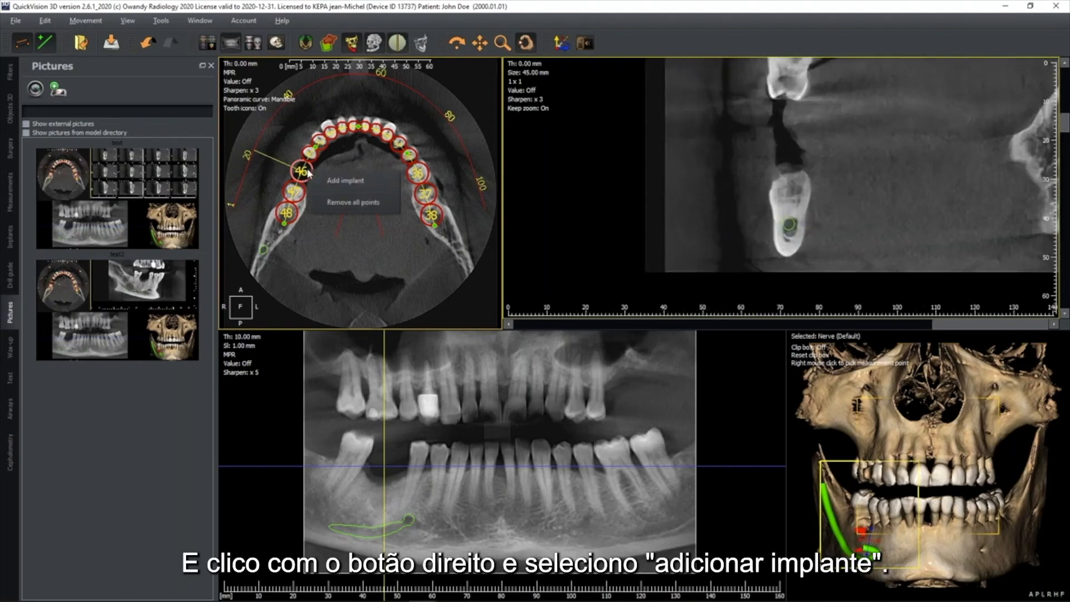
pyautogui.click(344, 184)
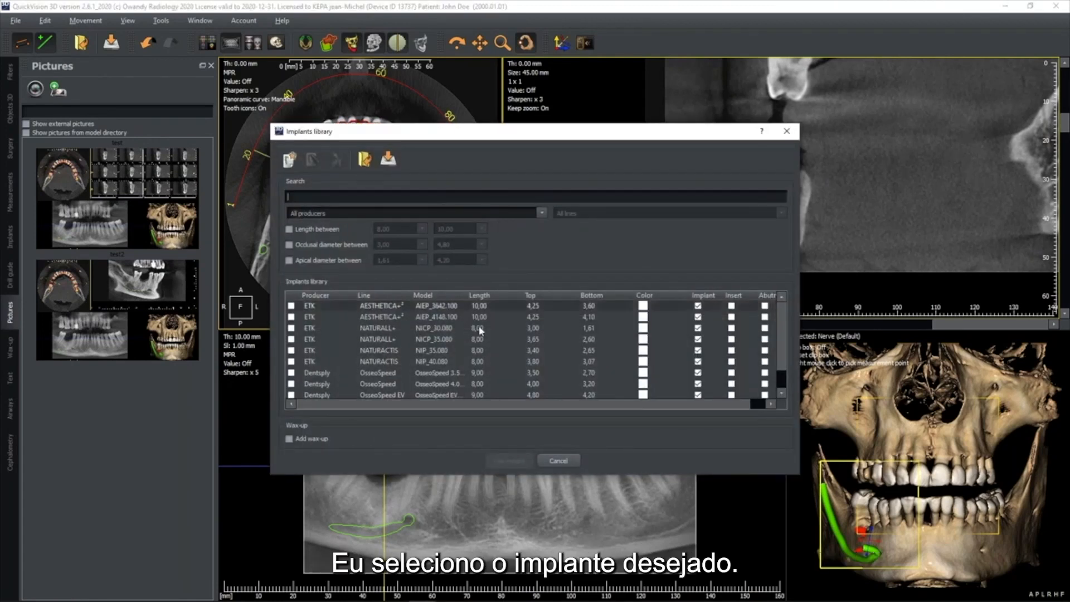
pyautogui.click(310, 340)
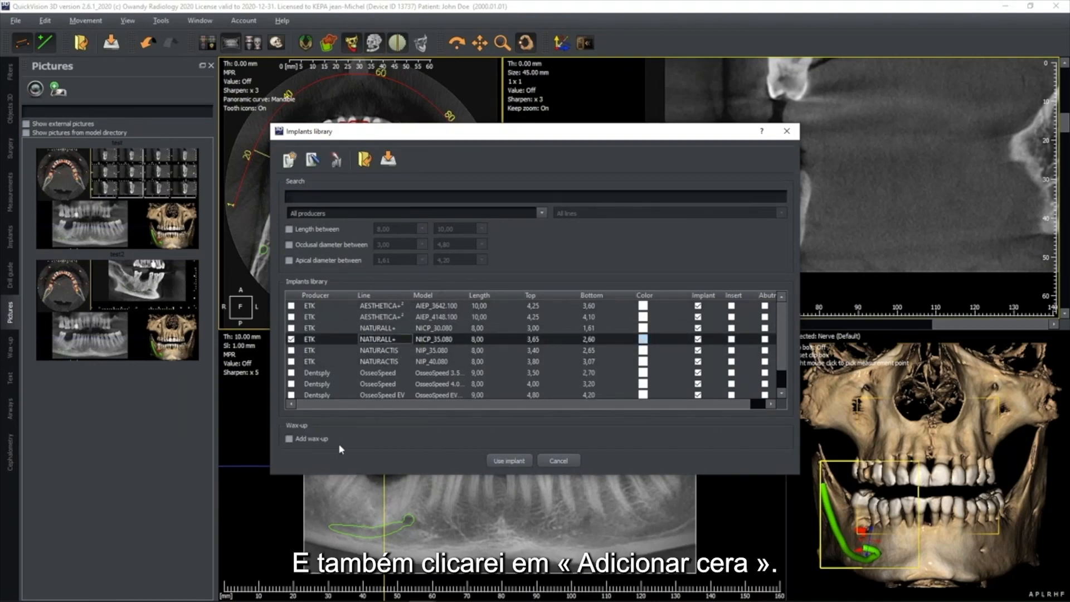
pyautogui.click(289, 439)
pyautogui.click(518, 462)
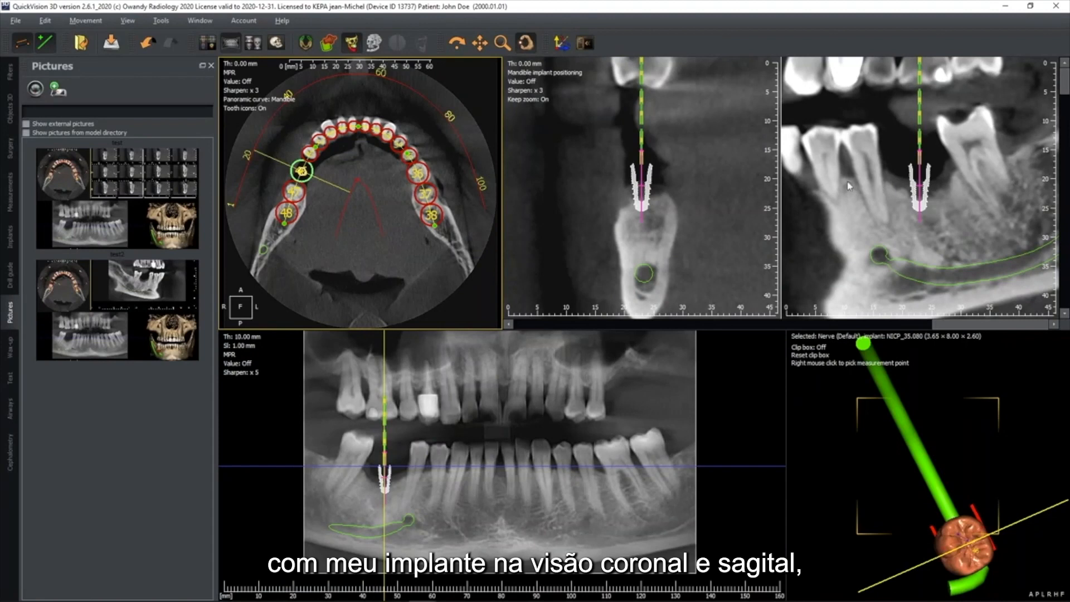
# - Display the bone volume in the 3D view and turn it to show the crown and implant at area 46 from the patient's right side
pyautogui.moveTo(948, 485); pyautogui.dragTo(916, 396)
pyautogui.moveTo(943, 437); pyautogui.dragTo(940, 420)
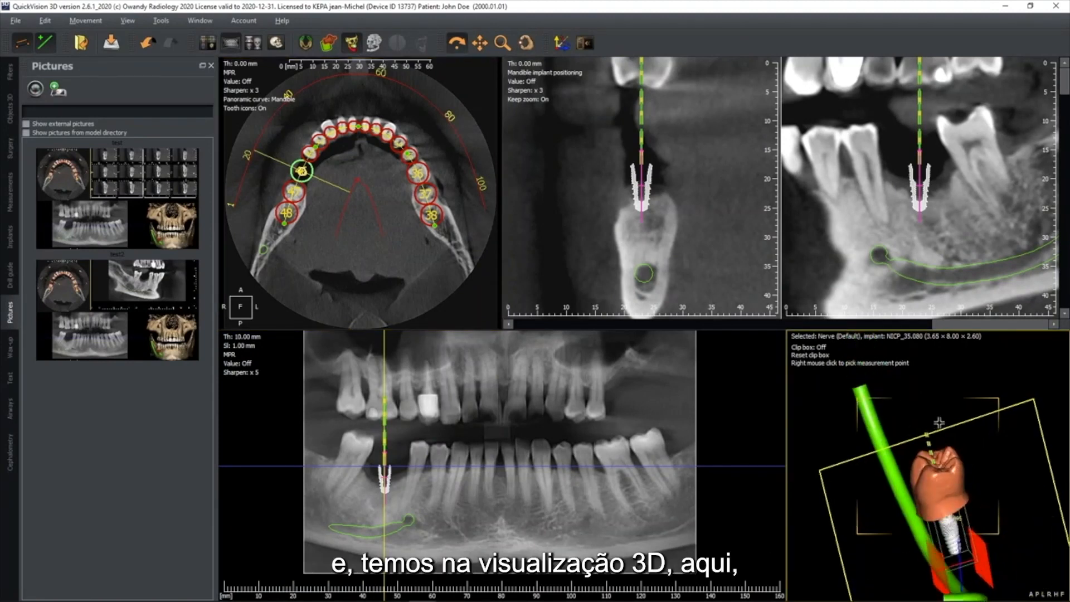
pyautogui.click(374, 43)
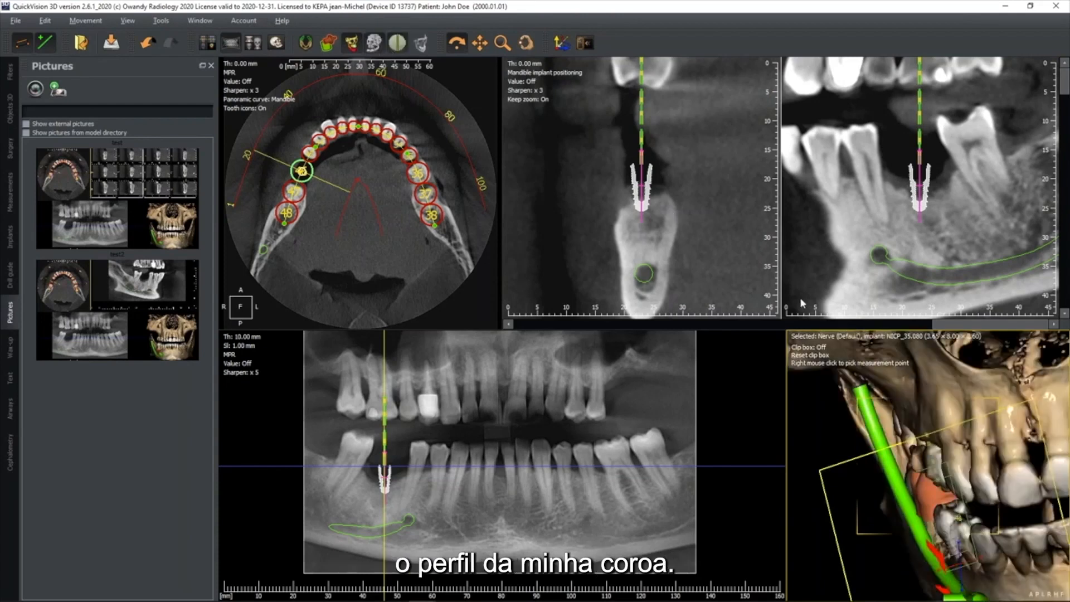
pyautogui.moveTo(947, 416); pyautogui.dragTo(980, 445)
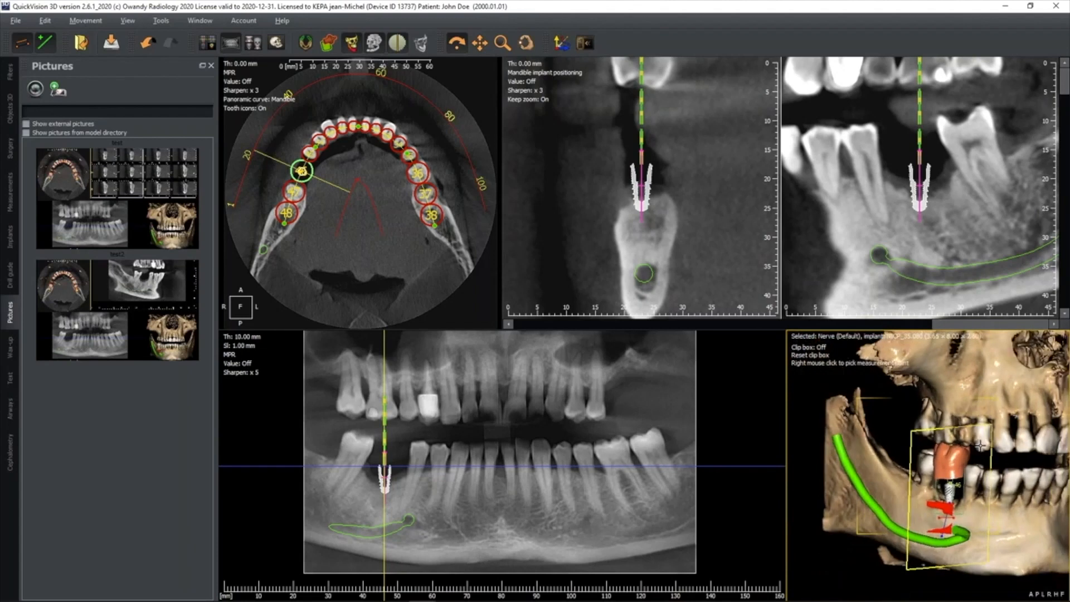
# - Switch to the coronal, sagittal and axial MPR layout, select the Tooth: 46 object, and display the 3D object contours on the slices
pyautogui.click(211, 43)
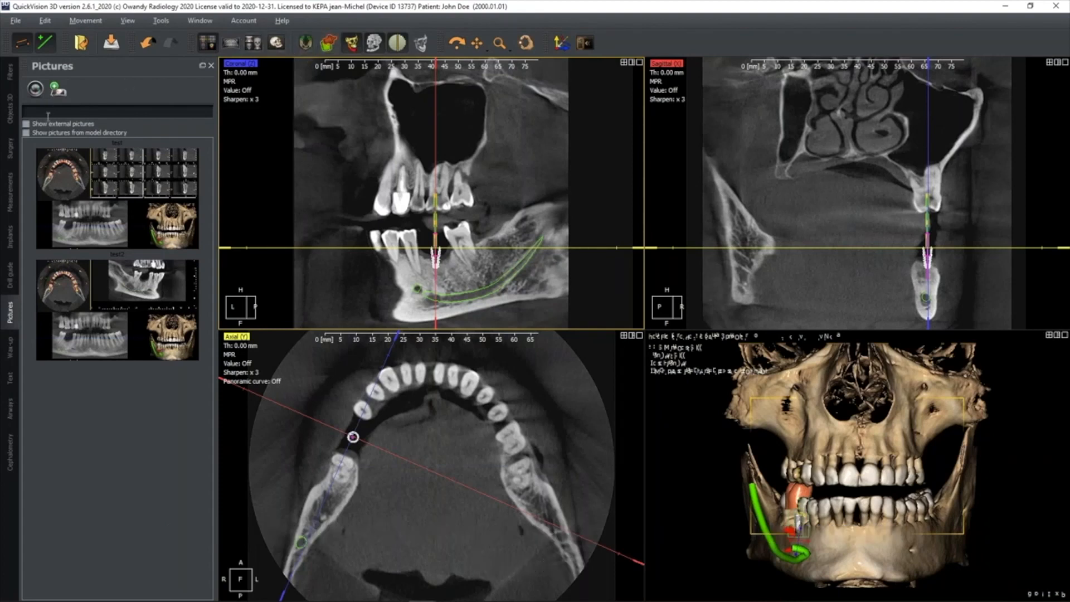
pyautogui.click(9, 109)
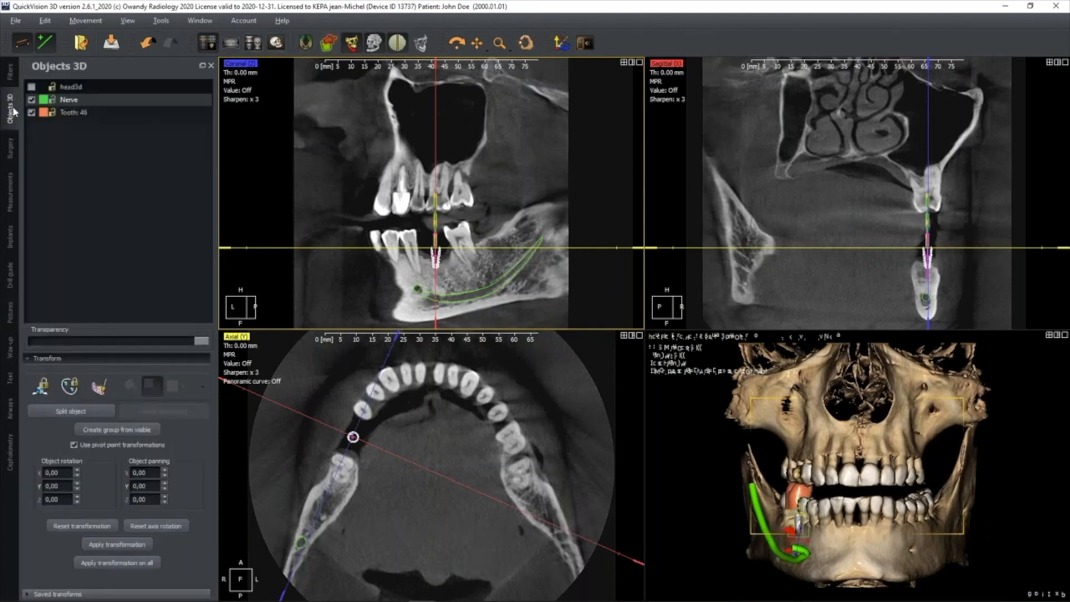
pyautogui.click(74, 114)
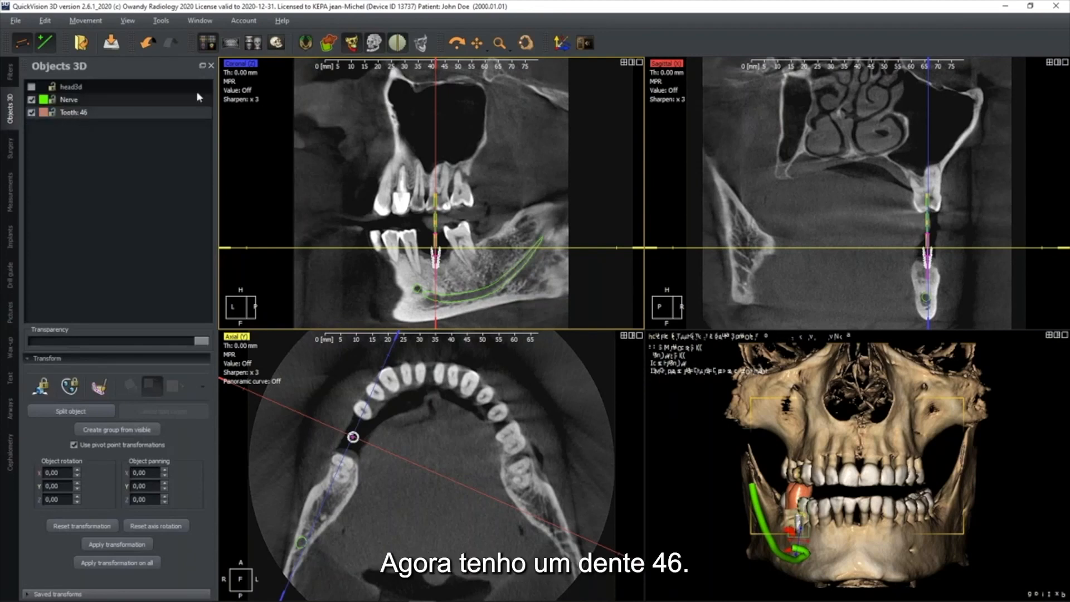
pyautogui.click(306, 43)
# - Move the tooth 46 crown down into the gap between the lower teeth in the coronal view, and hide the NICP_35.080 implant
pyautogui.scroll(1, 505, 236)
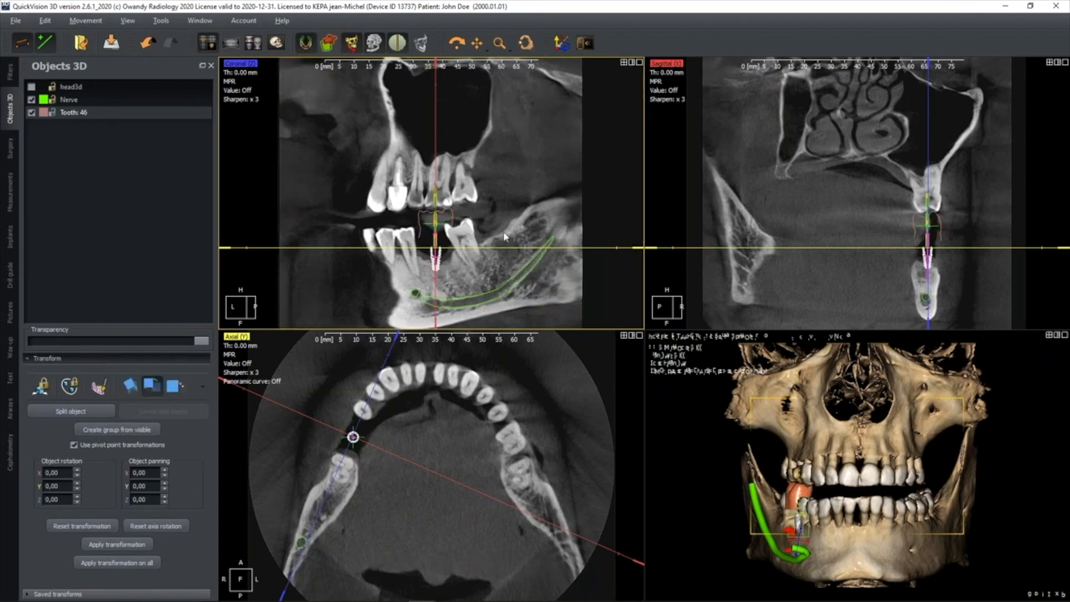
pyautogui.scroll(2, 504, 232)
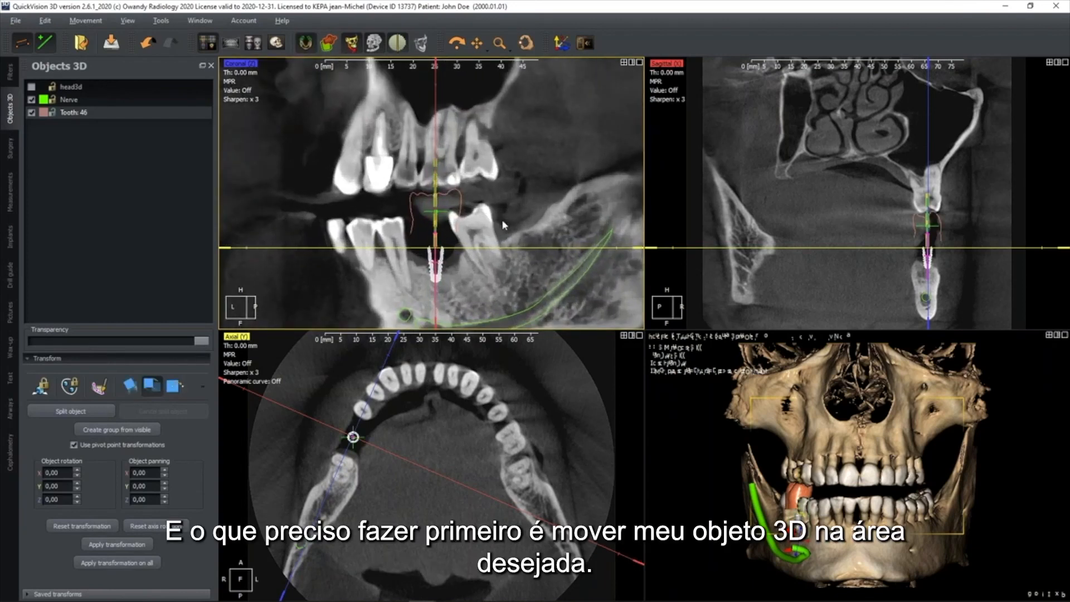
pyautogui.press('space')
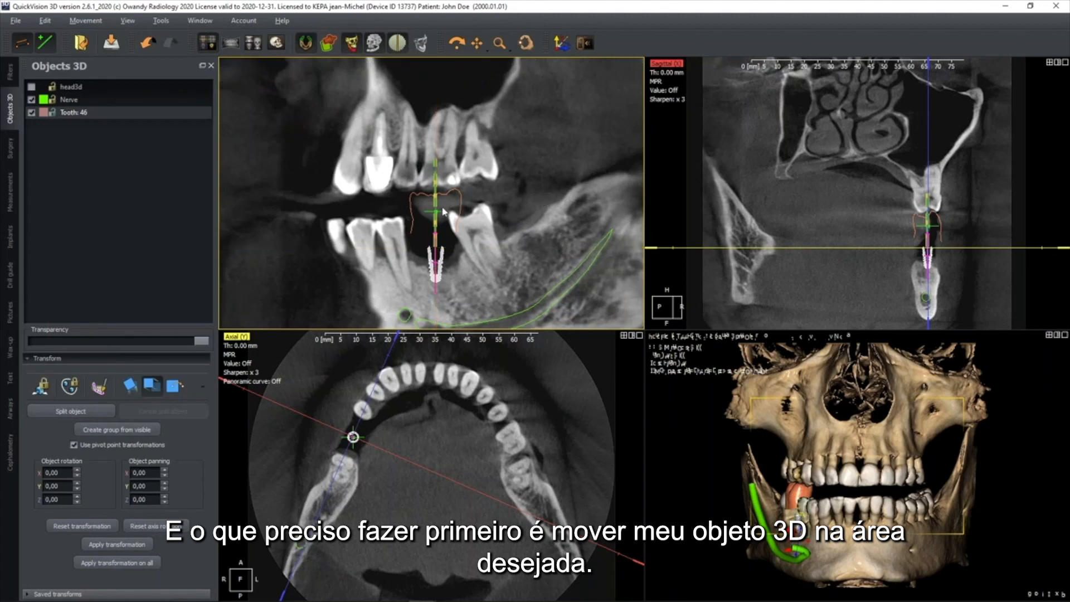
pyautogui.moveTo(433, 209); pyautogui.dragTo(443, 230)
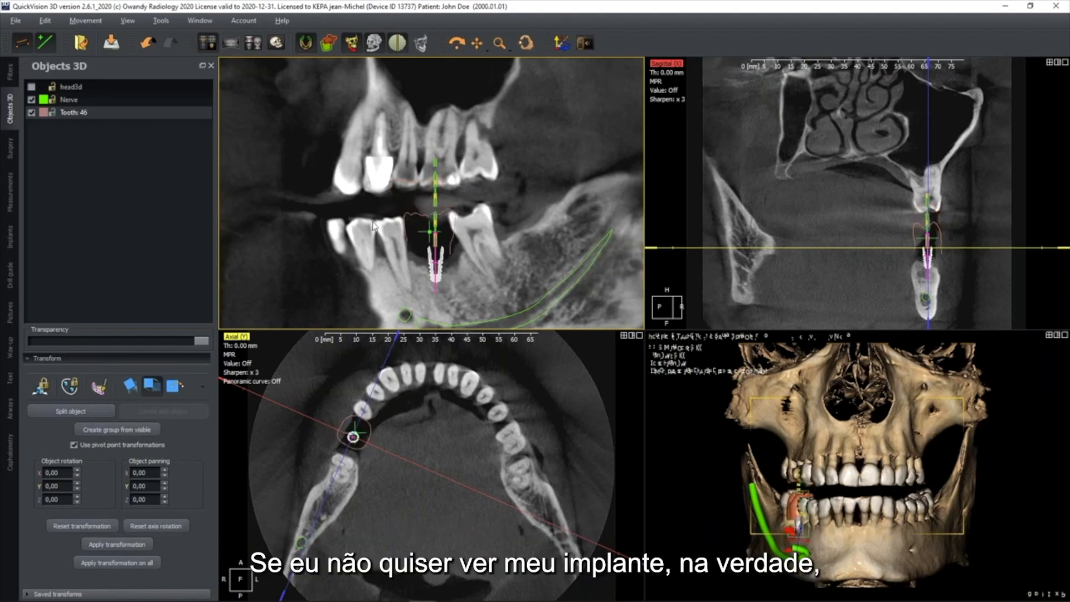
pyautogui.click(10, 237)
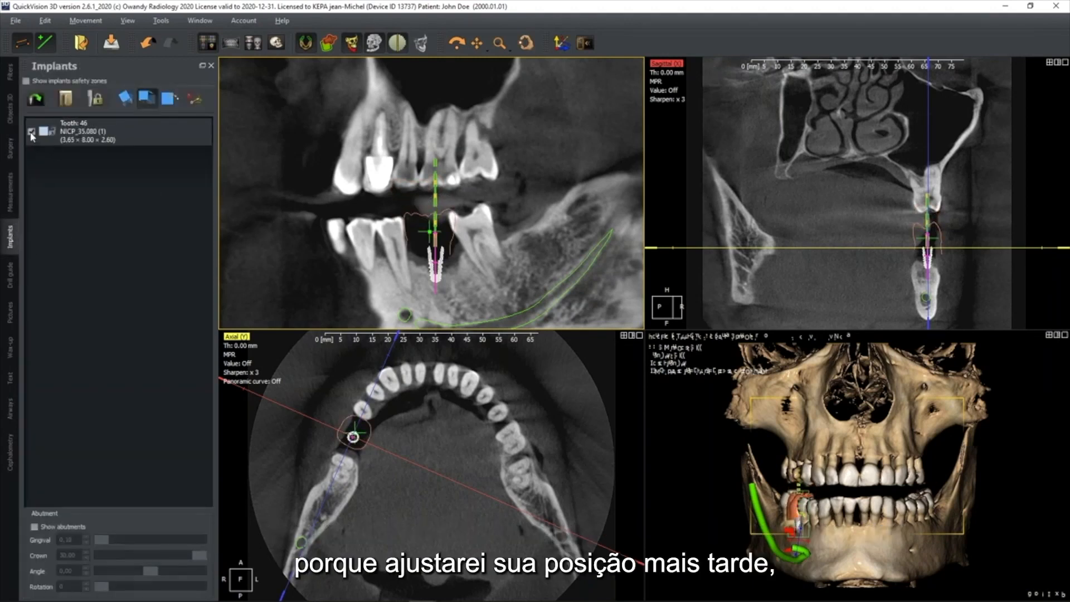
pyautogui.click(31, 132)
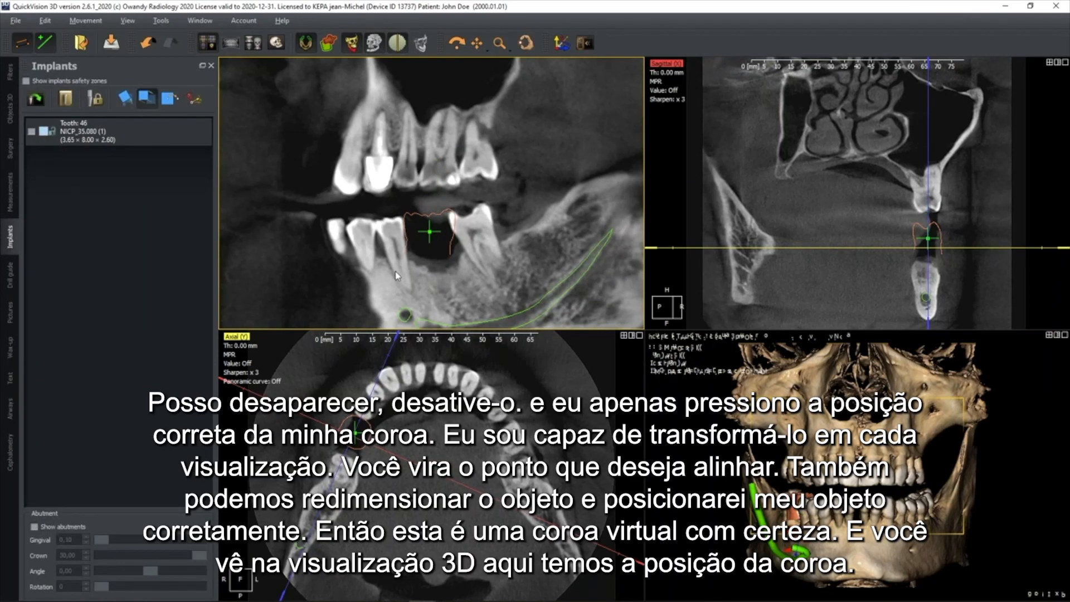
# - Move the tooth 46 crown into the gap in the axial view, and rotate it slightly in the axial and coronal views
pyautogui.click(393, 424)
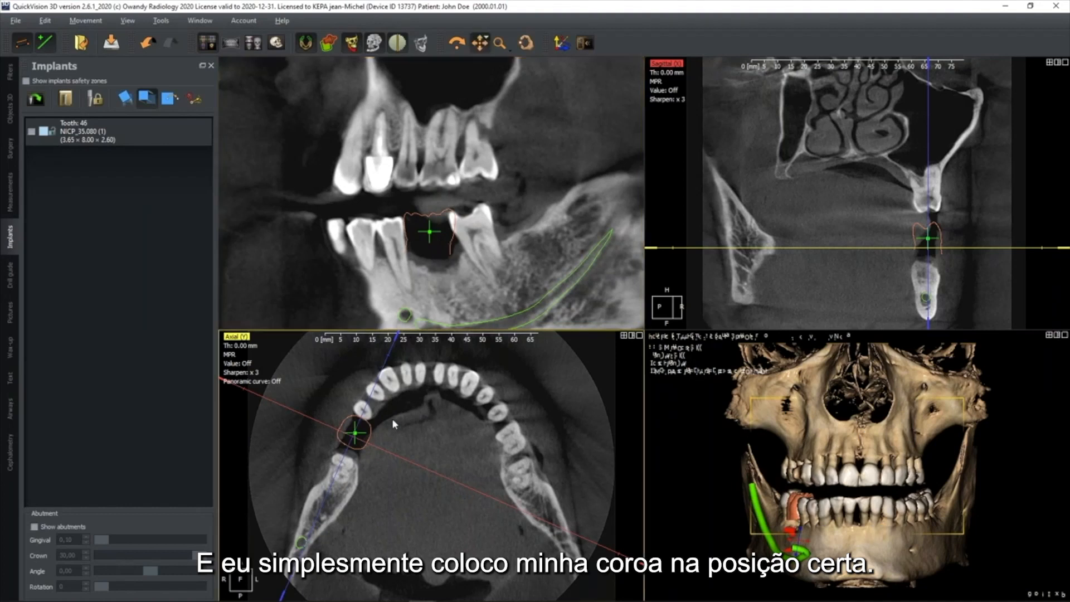
pyautogui.moveTo(352, 437); pyautogui.dragTo(355, 438)
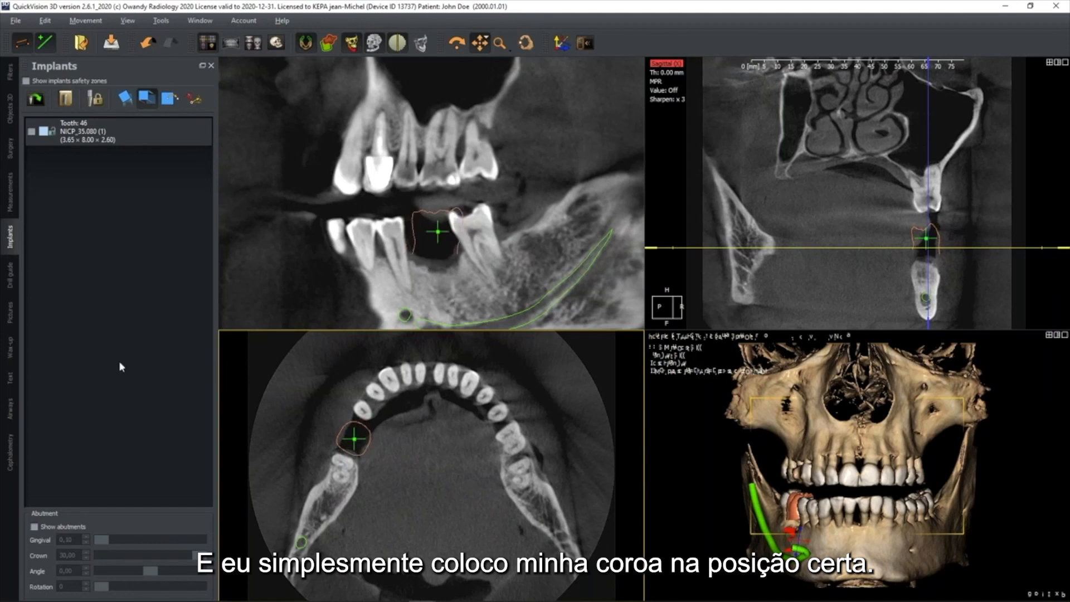
pyautogui.click(10, 109)
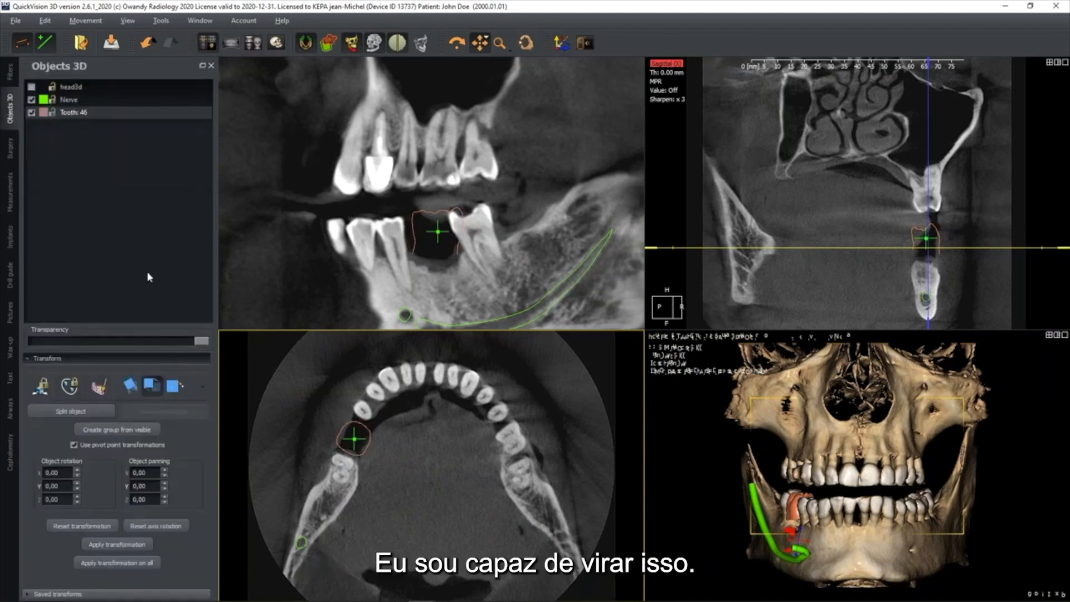
pyautogui.click(129, 384)
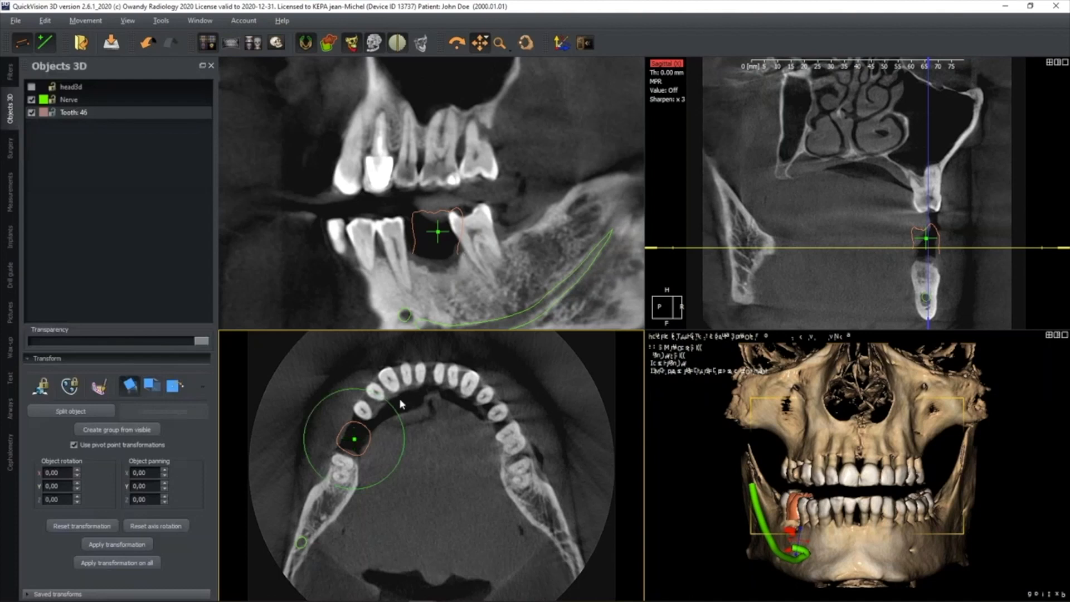
pyautogui.moveTo(389, 403); pyautogui.dragTo(386, 401)
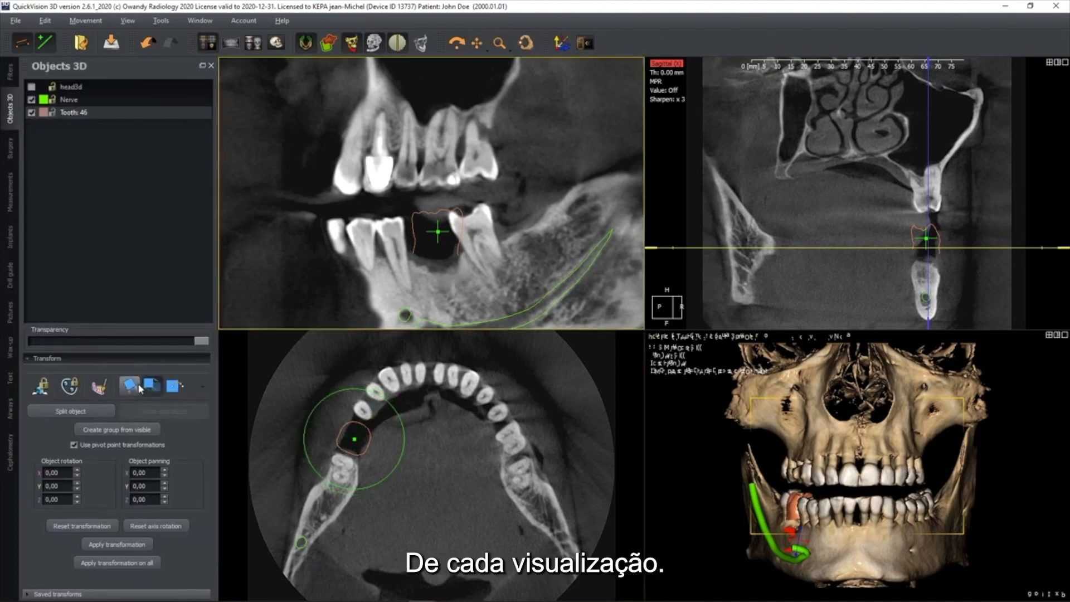
pyautogui.moveTo(481, 205); pyautogui.dragTo(478, 203)
# - Shrink the tooth 46 crown slightly and center it between the neighbouring lower teeth in the coronal view
pyautogui.click(203, 385)
pyautogui.click(240, 430)
pyautogui.moveTo(435, 251); pyautogui.dragTo(432, 234)
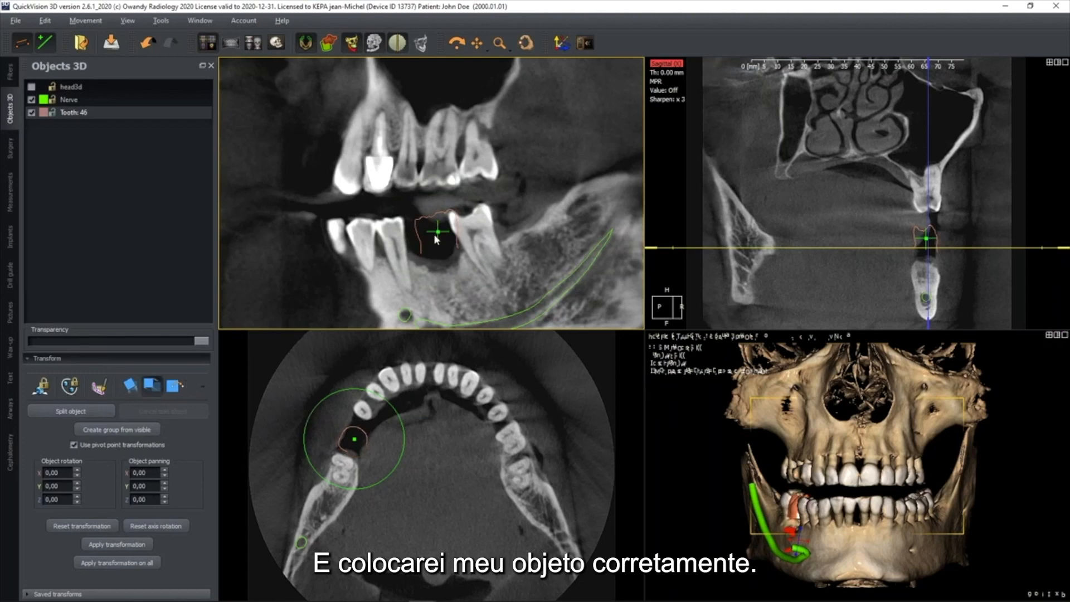
pyautogui.moveTo(436, 233); pyautogui.dragTo(431, 235)
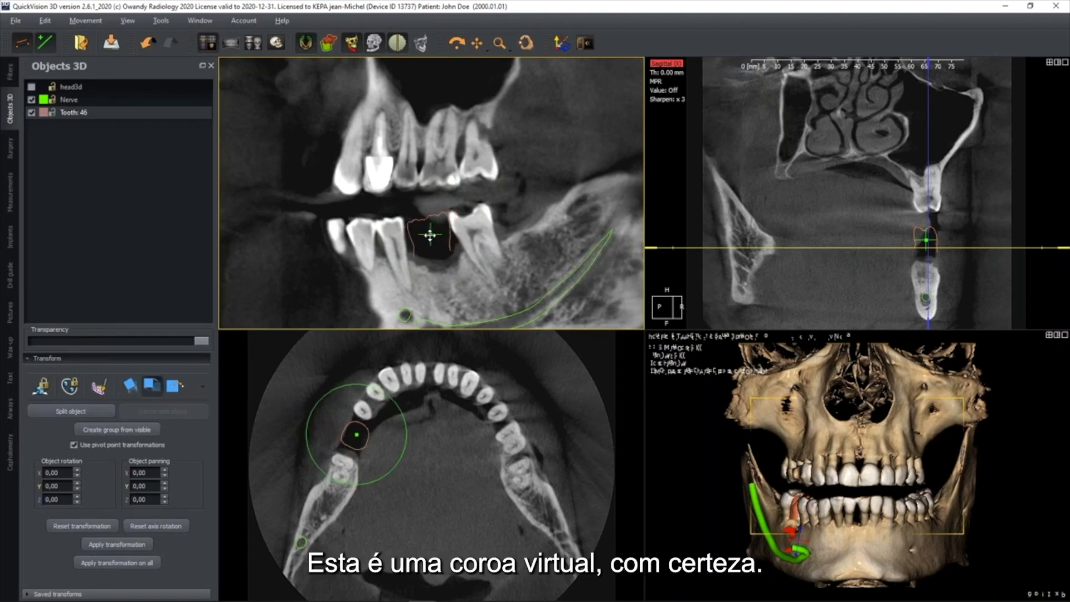
# - Rotate the tooth 46 crown in the enlarged sagittal view until it stands upright over the bone ridge
pyautogui.moveTo(846, 462)
pyautogui.mouseDown()
pyautogui.moveTo(873, 452)
pyautogui.moveTo(863, 454)
pyautogui.mouseUp()
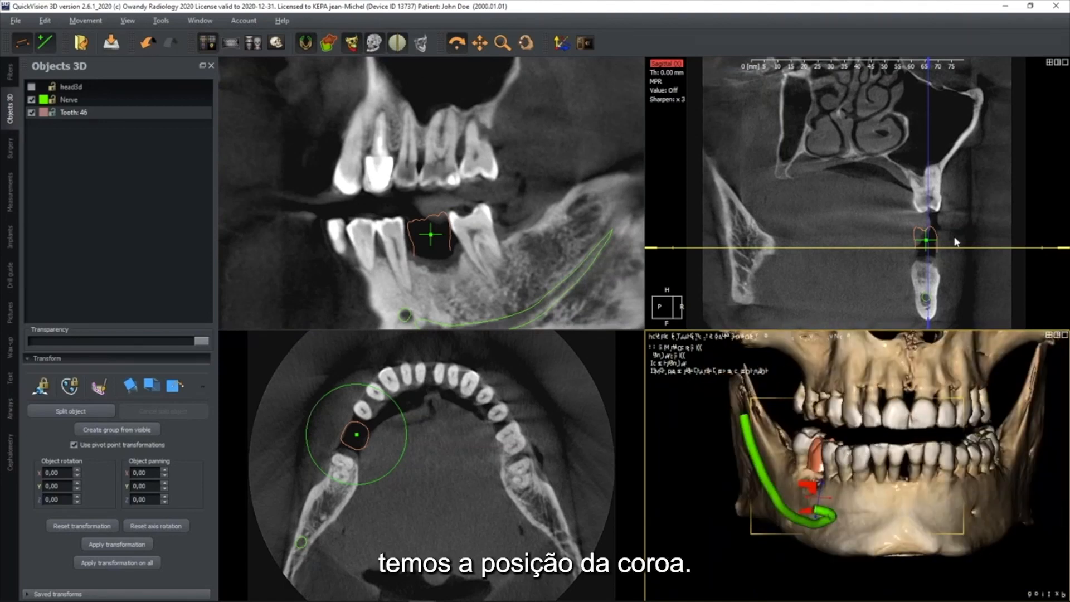
pyautogui.moveTo(956, 241); pyautogui.dragTo(957, 212, button='right')
pyautogui.moveTo(956, 212); pyautogui.dragTo(938, 191, button='middle')
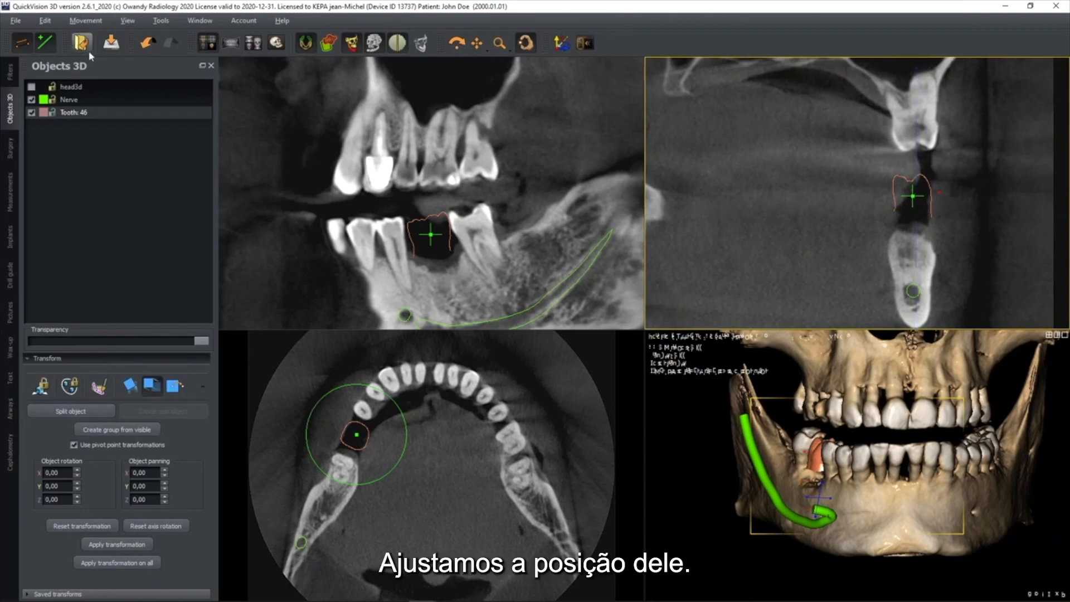
pyautogui.click(149, 43)
pyautogui.click(130, 385)
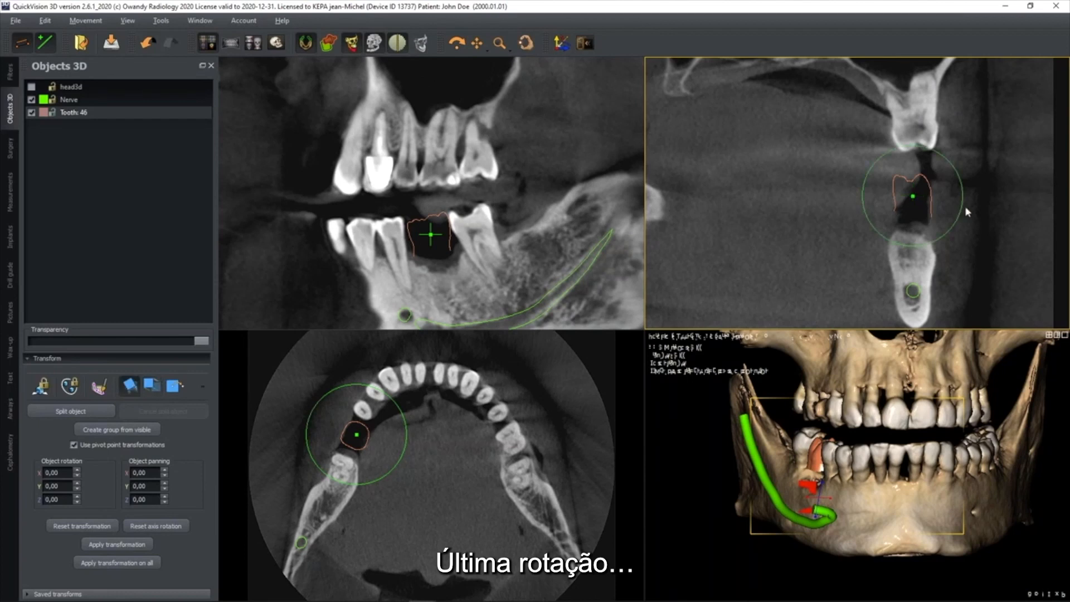
pyautogui.moveTo(961, 183); pyautogui.dragTo(956, 175)
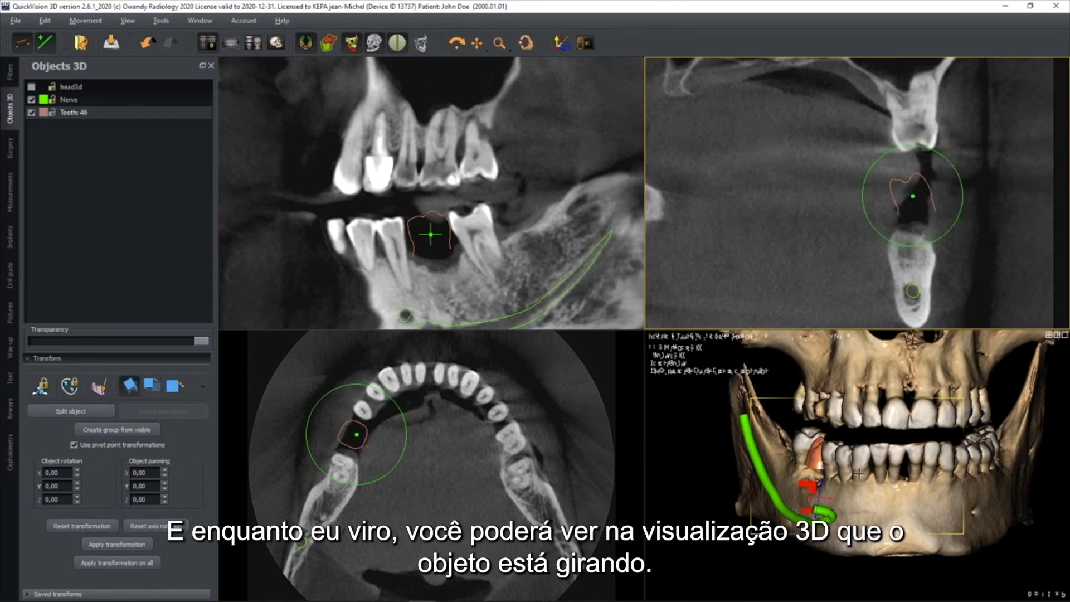
pyautogui.moveTo(963, 202); pyautogui.dragTo(960, 224)
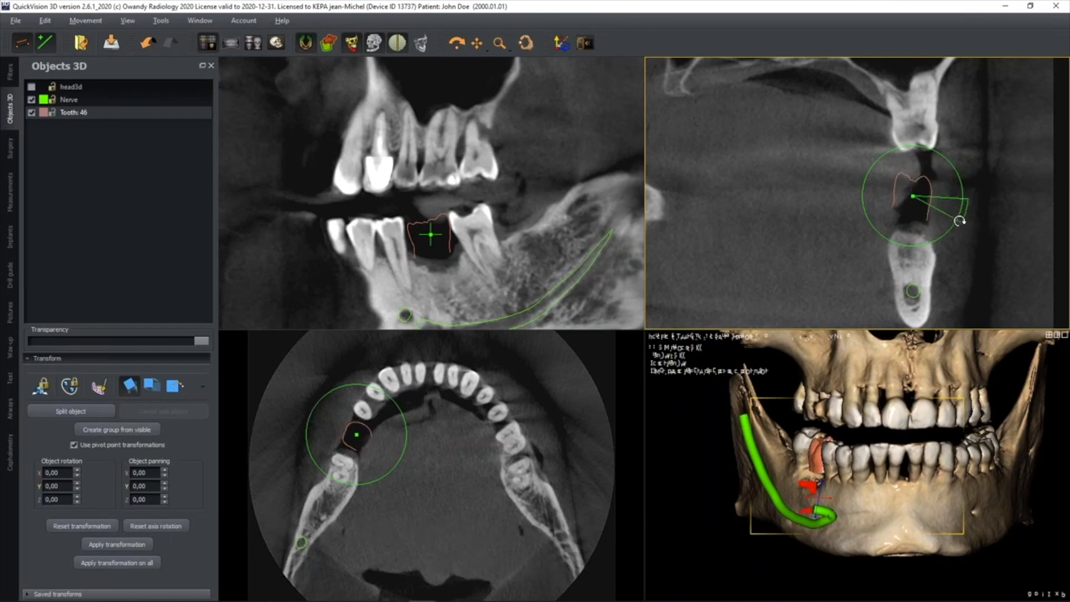
# - Crop the upper jaw out of the 3D volume, turn off the crop box, and hide the measurements
pyautogui.moveTo(858, 446); pyautogui.dragTo(895, 446)
pyautogui.scroll(-4, 848, 449)
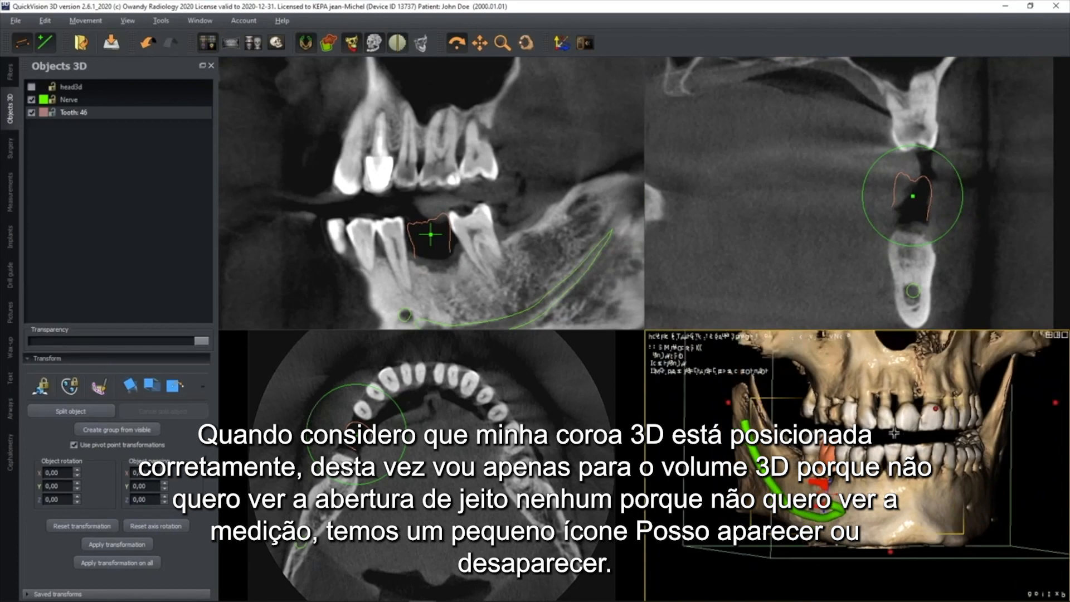
pyautogui.moveTo(865, 411); pyautogui.dragTo(842, 469, button='middle')
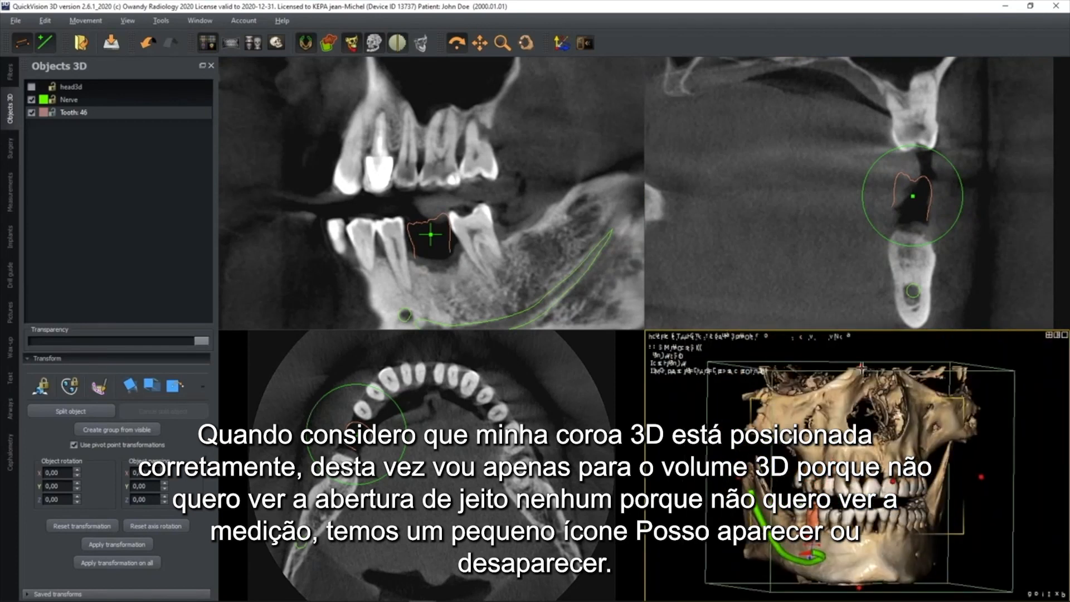
pyautogui.moveTo(861, 366); pyautogui.dragTo(860, 497)
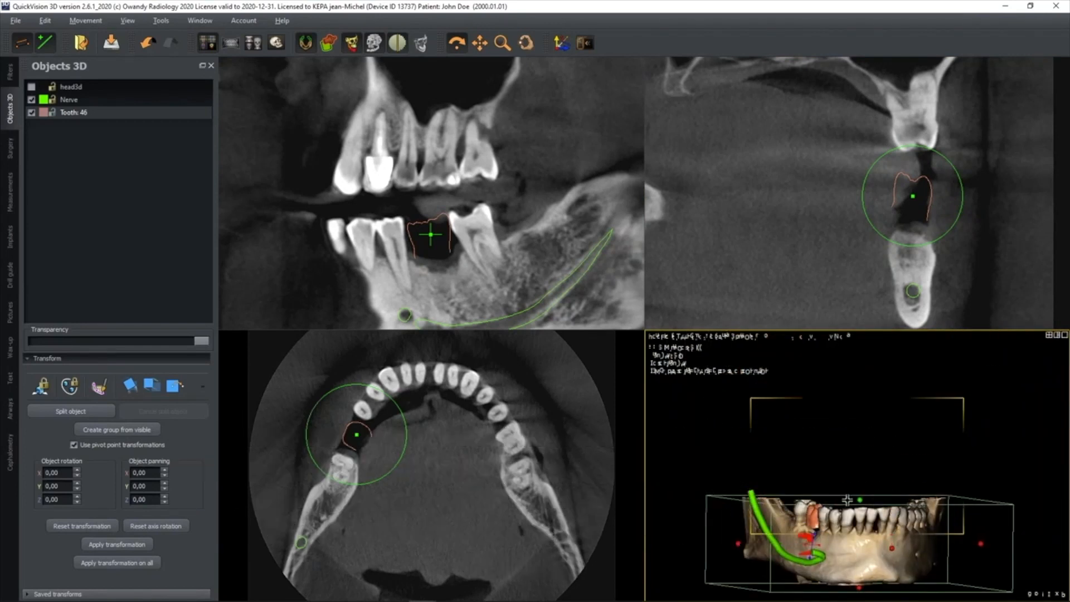
pyautogui.moveTo(870, 462); pyautogui.dragTo(922, 385, button='middle')
pyautogui.moveTo(913, 459)
pyautogui.mouseDown()
pyautogui.moveTo(948, 460)
pyautogui.moveTo(898, 458)
pyautogui.moveTo(928, 460)
pyautogui.mouseUp()
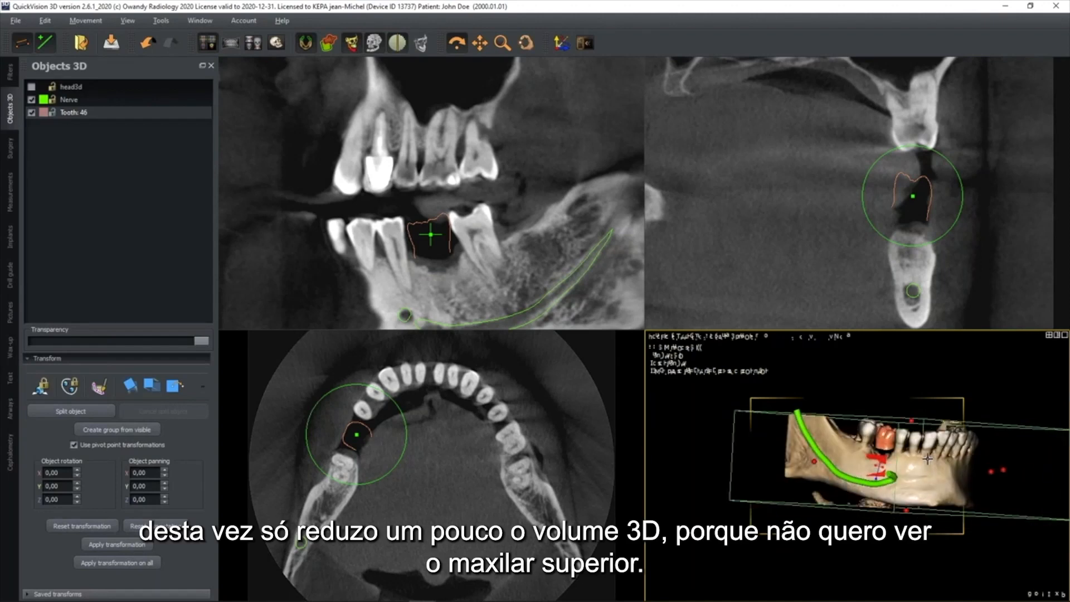
pyautogui.click(680, 359)
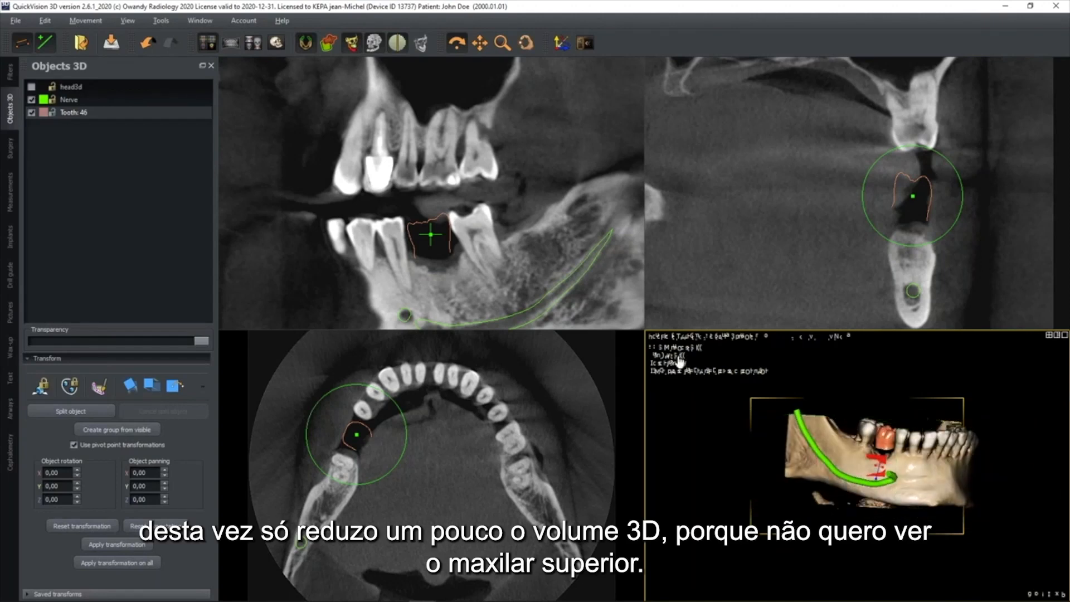
pyautogui.click(22, 43)
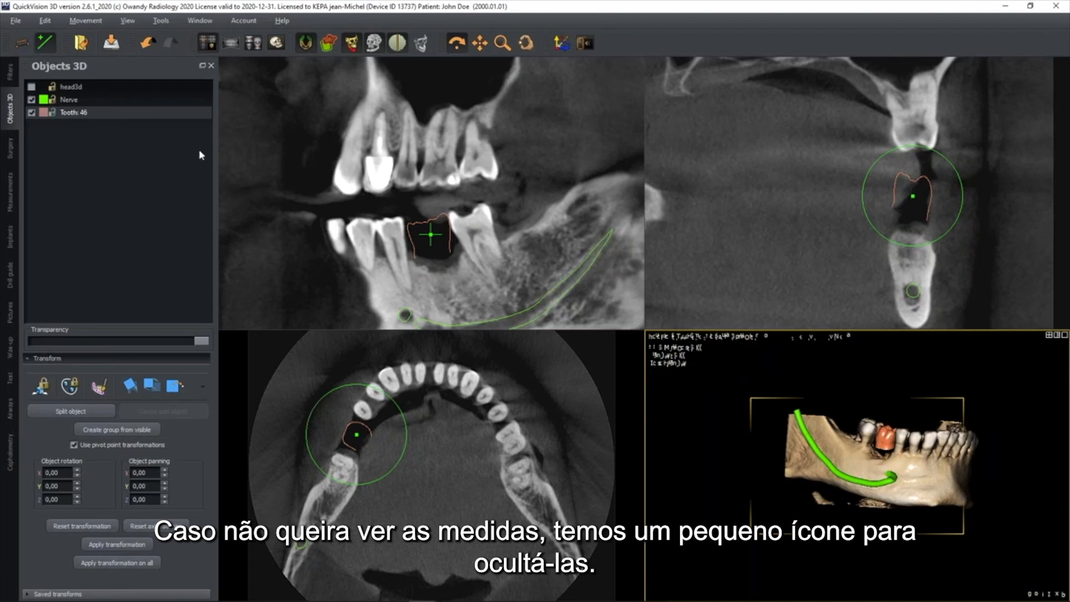
pyautogui.moveTo(918, 461); pyautogui.dragTo(914, 461)
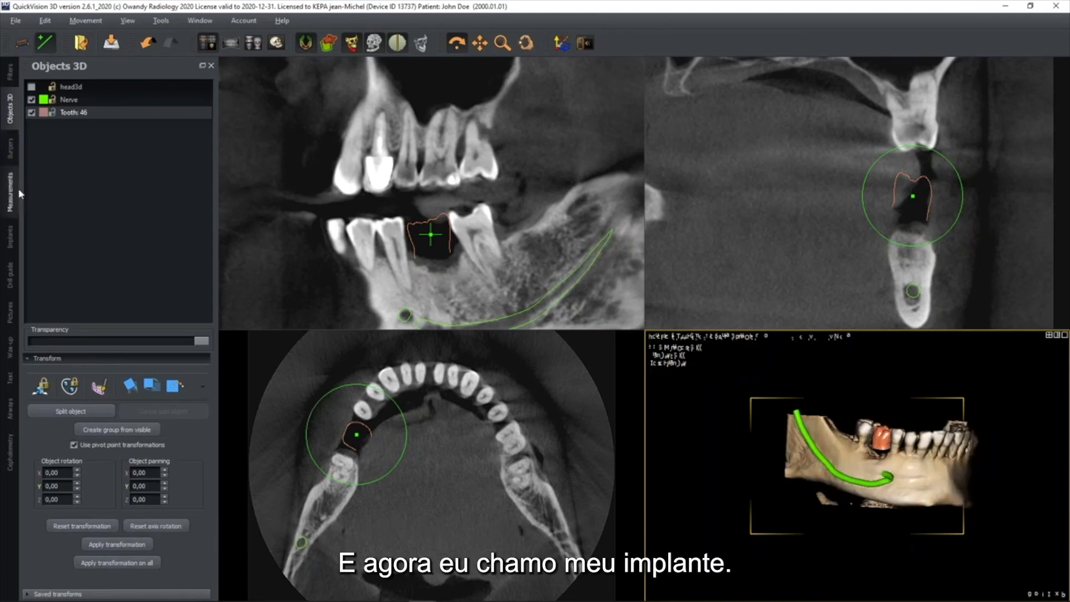
# - Show the NICP_35.080 implant again and tilt it in the sagittal view so its axis passes through the crown
pyautogui.click(10, 238)
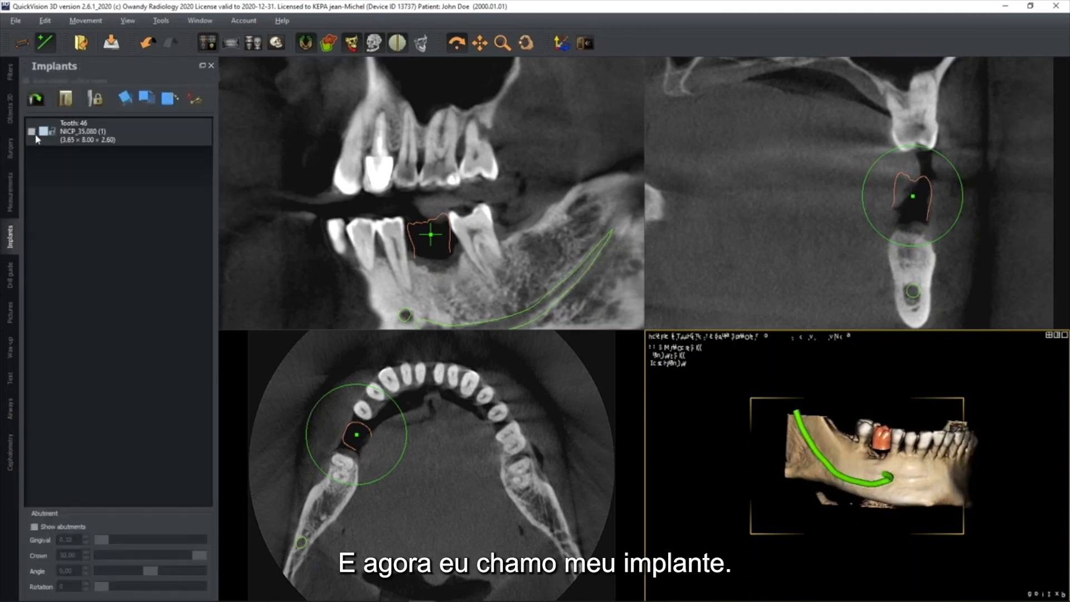
pyautogui.click(31, 131)
pyautogui.scroll(-1, 503, 247)
pyautogui.moveTo(497, 269); pyautogui.dragTo(508, 234, button='middle')
pyautogui.moveTo(446, 230); pyautogui.dragTo(453, 244)
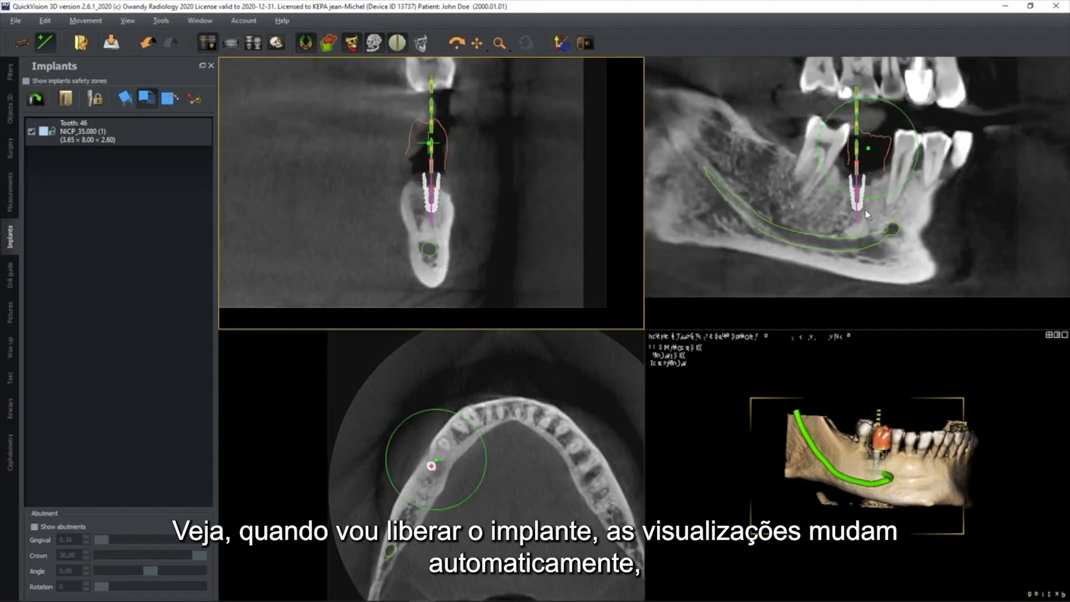
pyautogui.moveTo(859, 217); pyautogui.dragTo(853, 217)
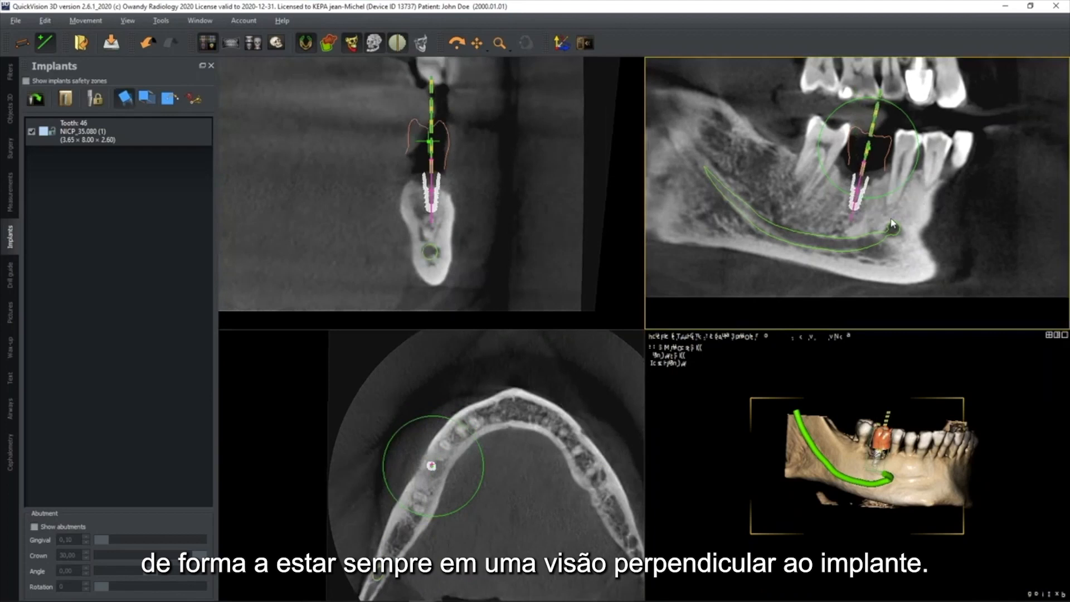
# - Shift and fine-tune the implant in the sagittal and coronal views so it lines up with the middle of the crown
pyautogui.click(10, 109)
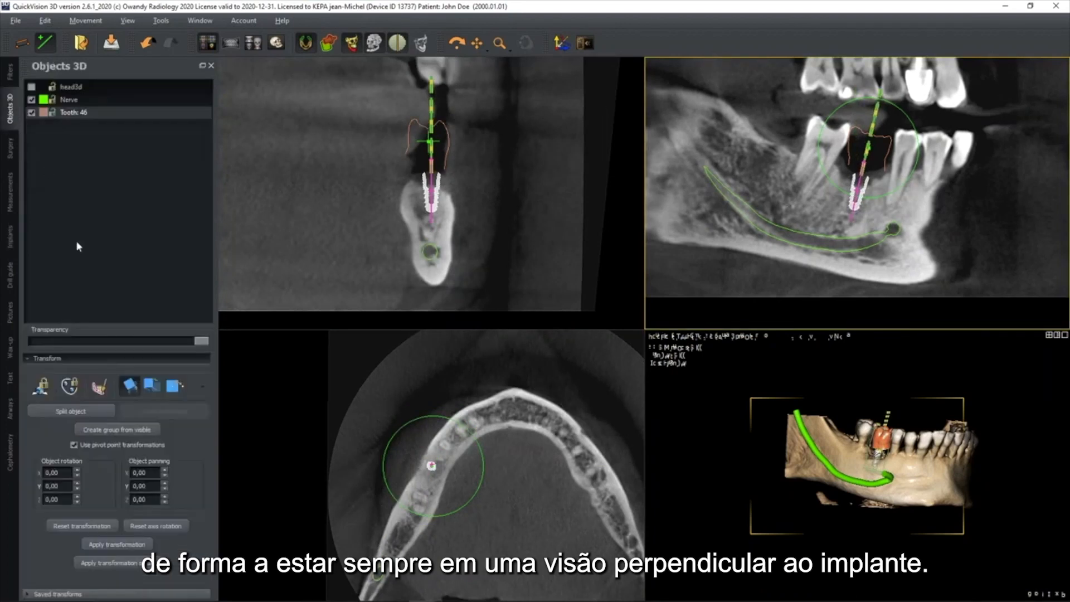
pyautogui.click(151, 384)
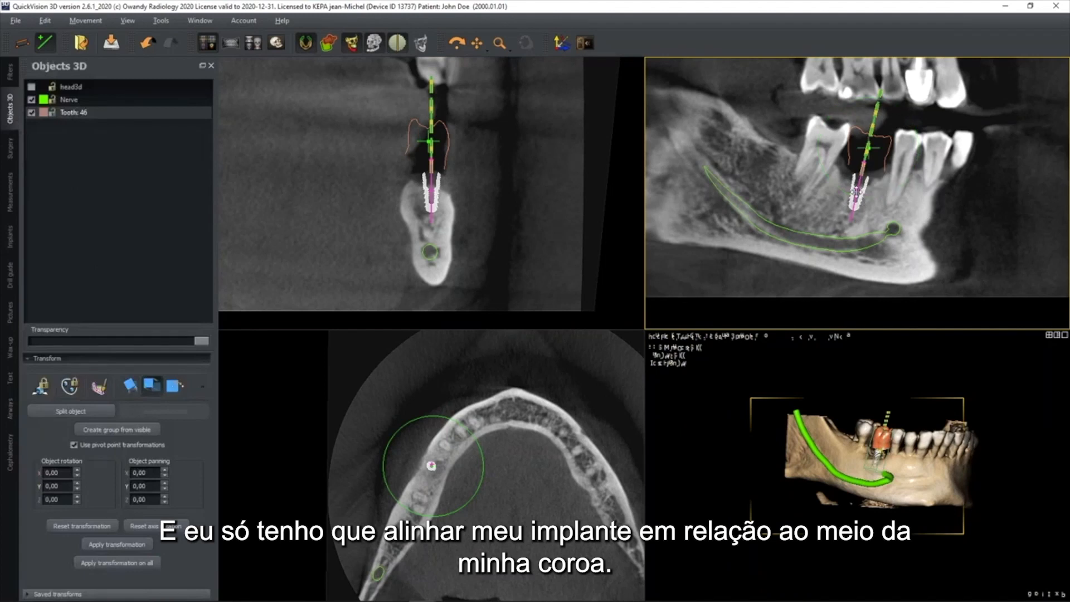
pyautogui.moveTo(856, 194); pyautogui.dragTo(858, 195)
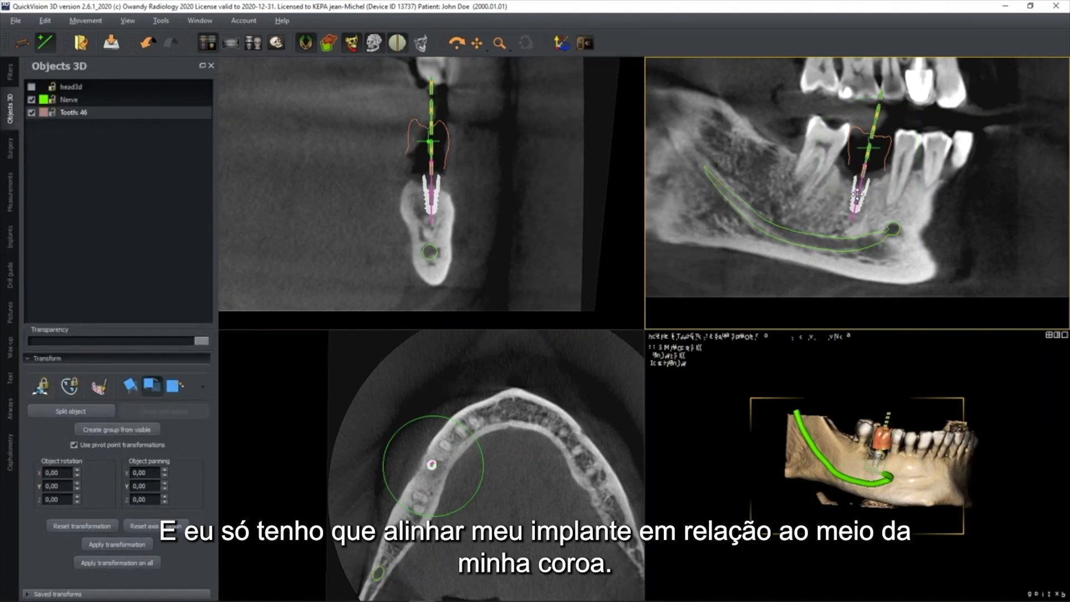
pyautogui.scroll(3, 857, 194)
pyautogui.scroll(3, 475, 188)
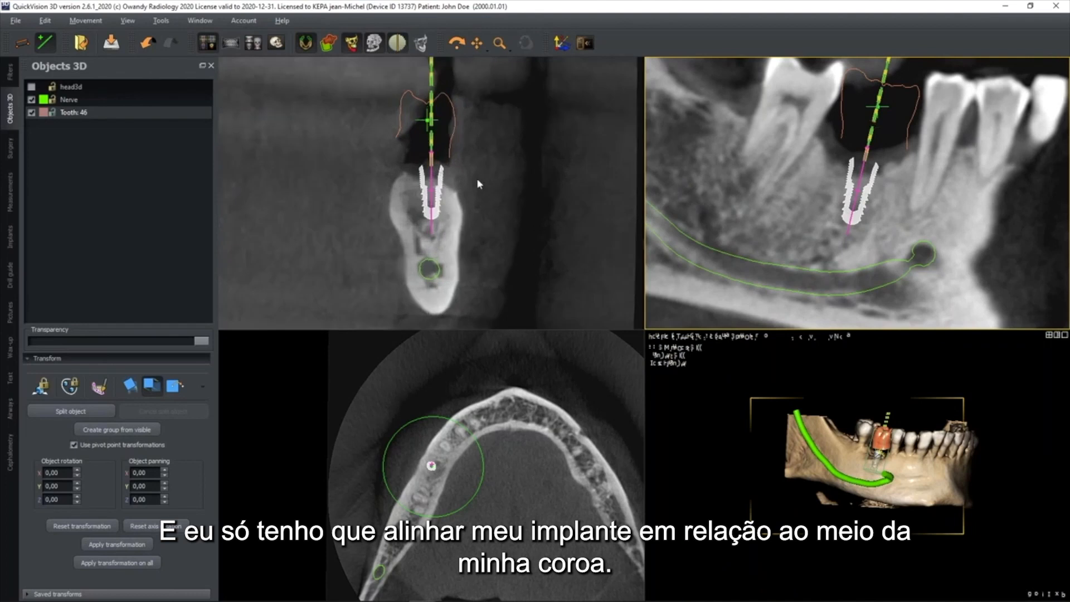
pyautogui.click(431, 239)
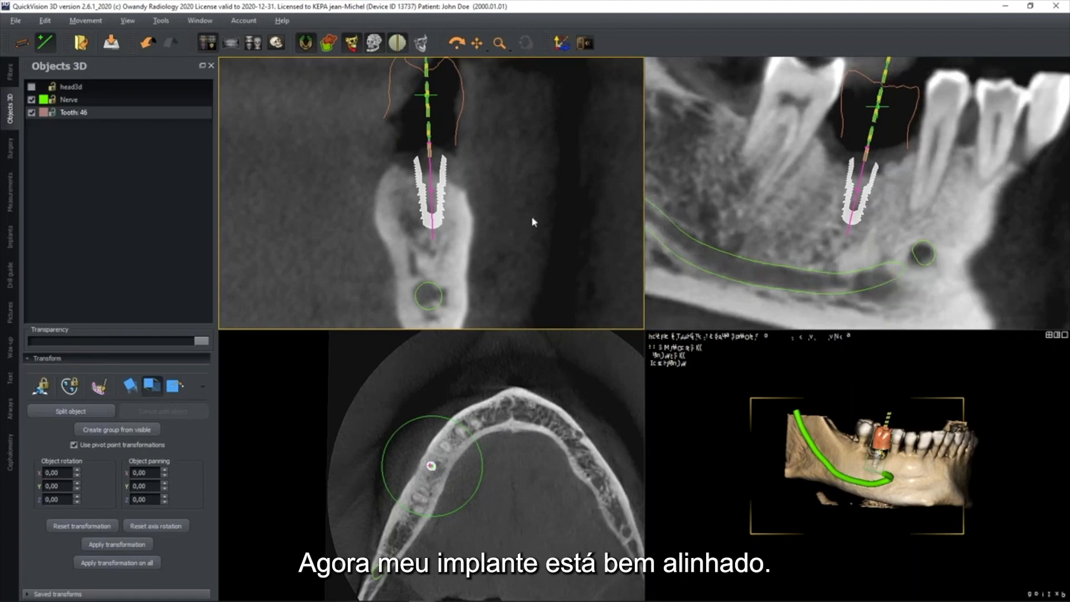
pyautogui.scroll(-3, 546, 206)
pyautogui.scroll(-3, 710, 213)
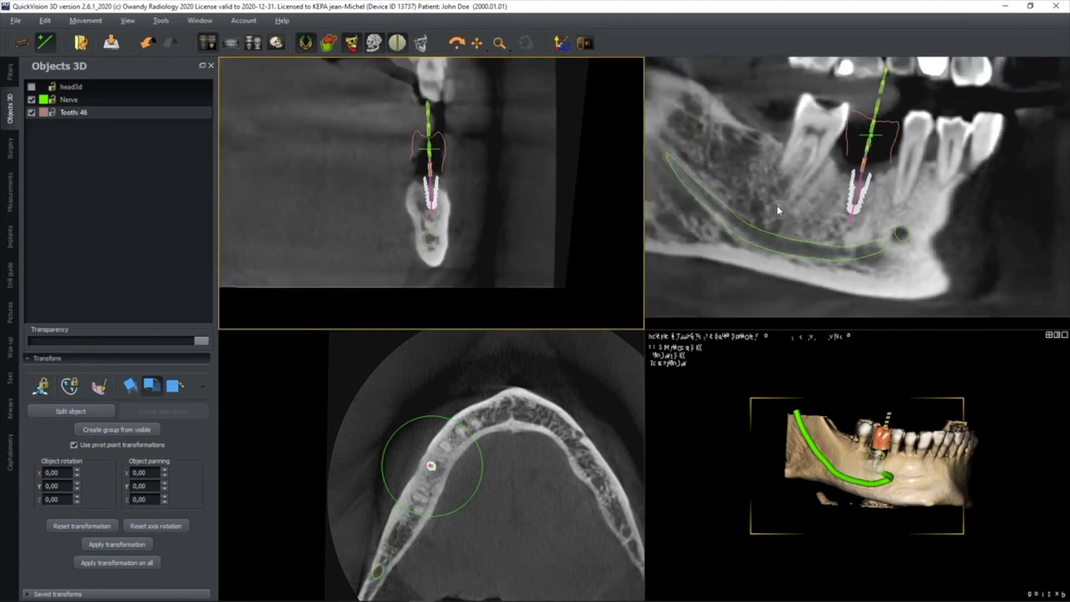
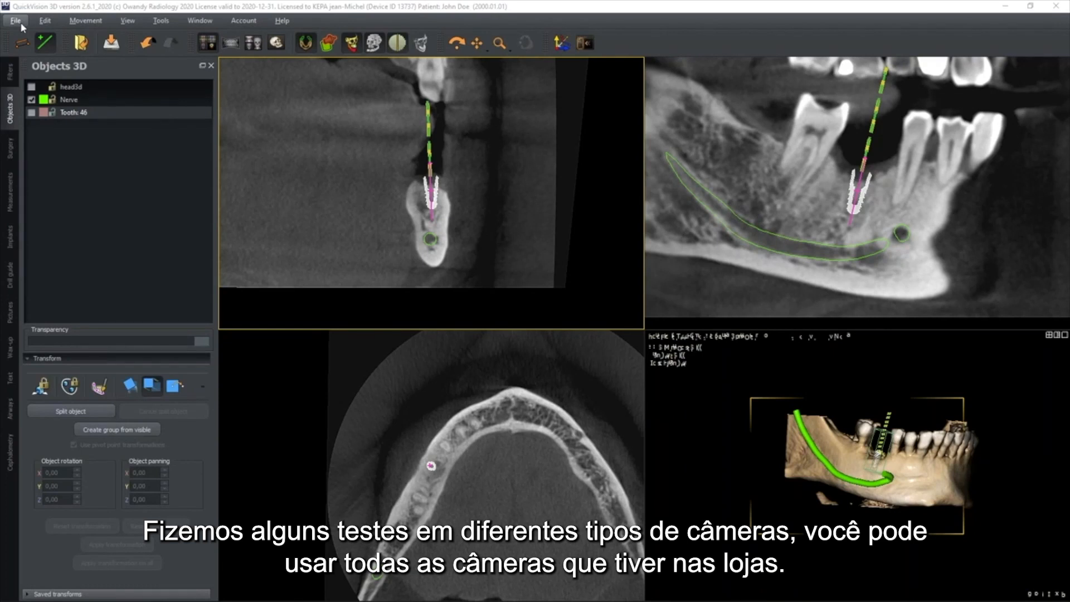
# - Import the mandible 3D model 1-mandibular Camera Couleur from the Camera folder with centered geometry and scale 1.0
pyautogui.click(22, 24)
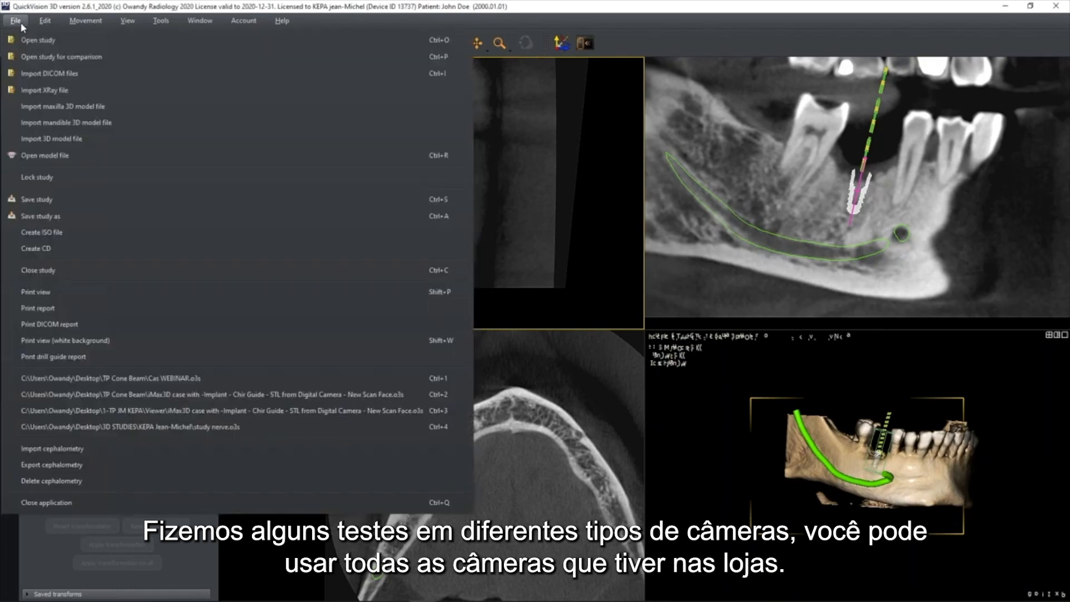
pyautogui.click(70, 126)
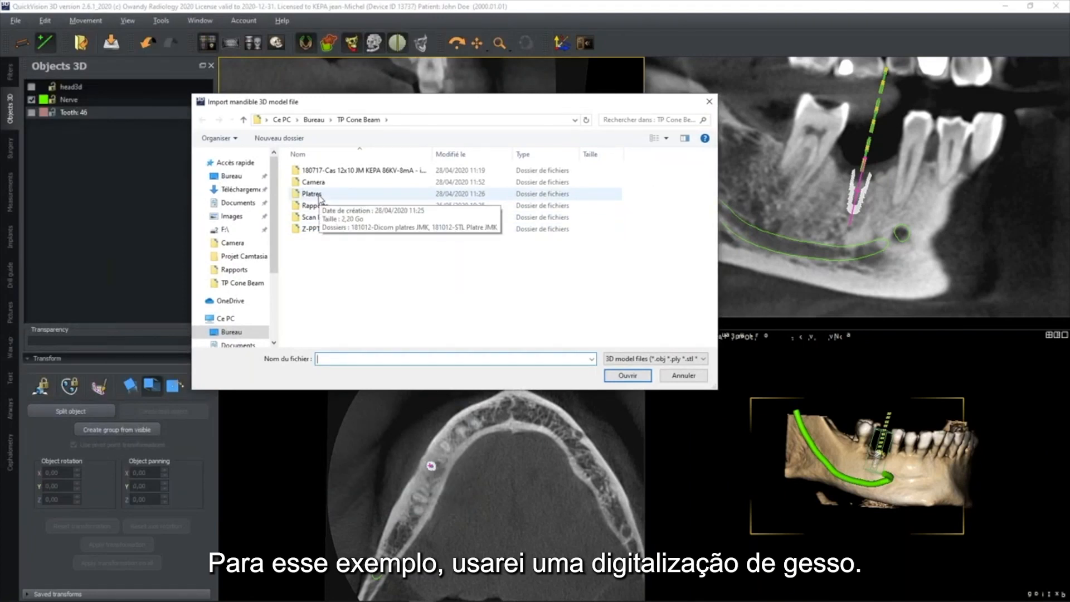
pyautogui.doubleClick(337, 181)
pyautogui.doubleClick(335, 172)
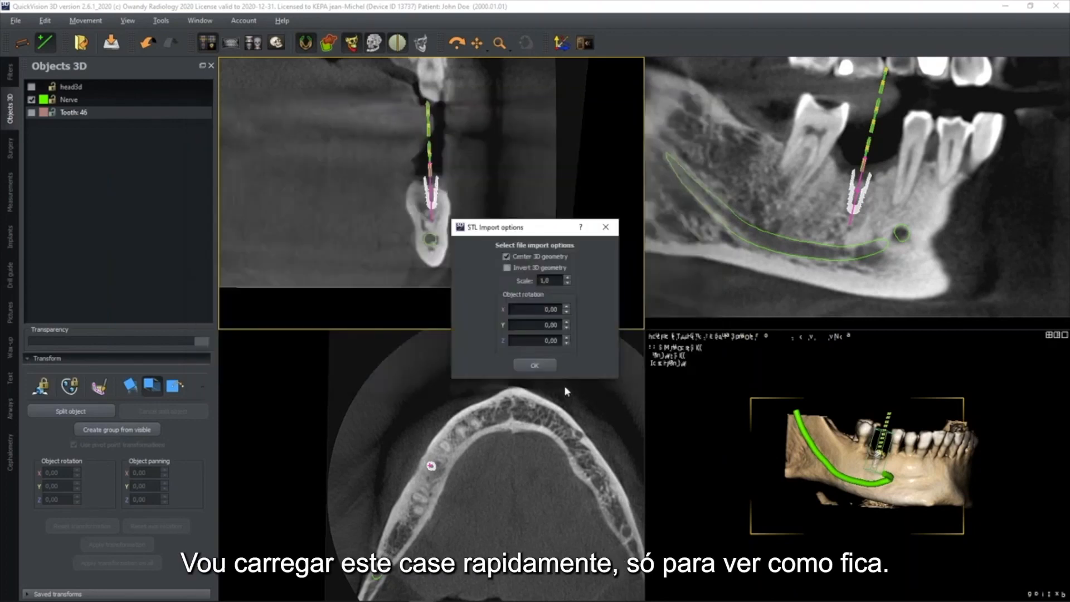
pyautogui.click(534, 365)
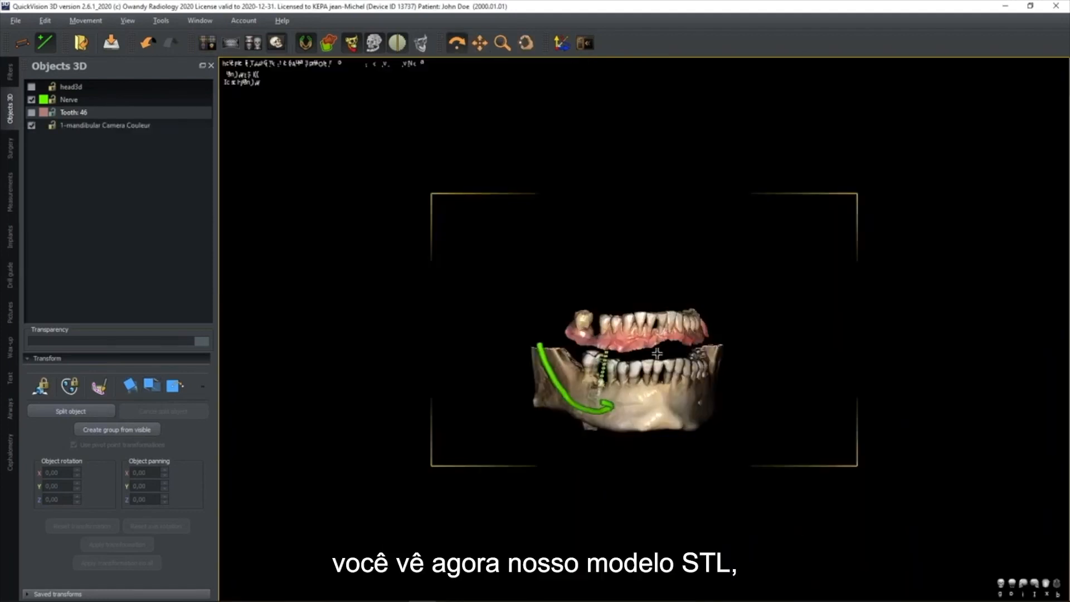
# - Inspect the imported color scan beside the mandible, then delete the 1-mandibular Camera Couleur object
pyautogui.scroll(3, 657, 349)
pyautogui.moveTo(624, 340); pyautogui.dragTo(630, 227, button='middle')
pyautogui.moveTo(658, 292)
pyautogui.mouseDown()
pyautogui.moveTo(549, 296)
pyautogui.moveTo(669, 321)
pyautogui.moveTo(660, 288)
pyautogui.mouseUp()
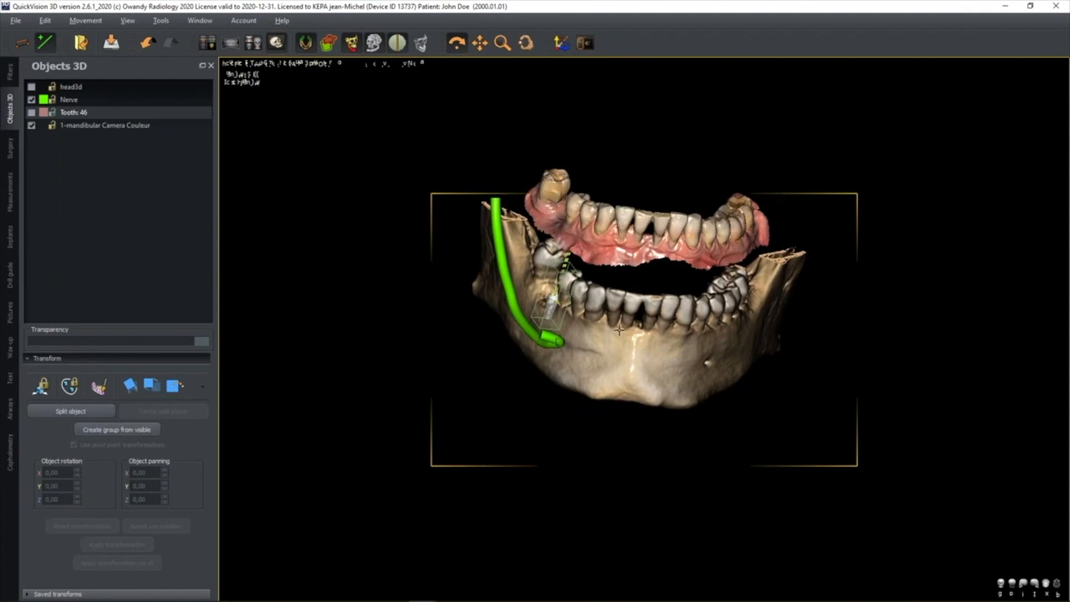
pyautogui.click(94, 127)
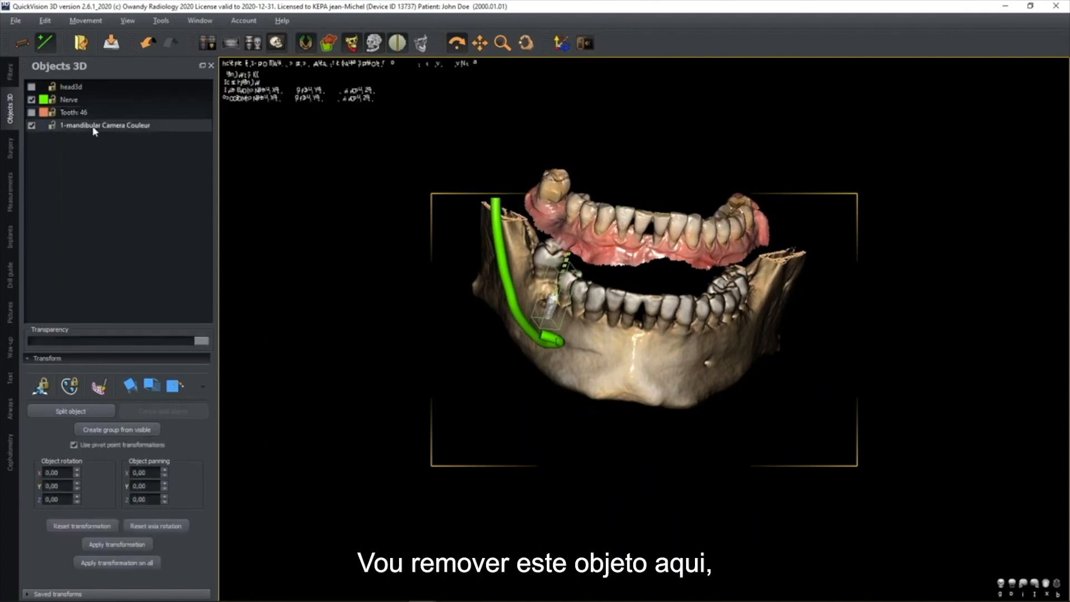
pyautogui.rightClick(93, 127)
pyautogui.click(131, 149)
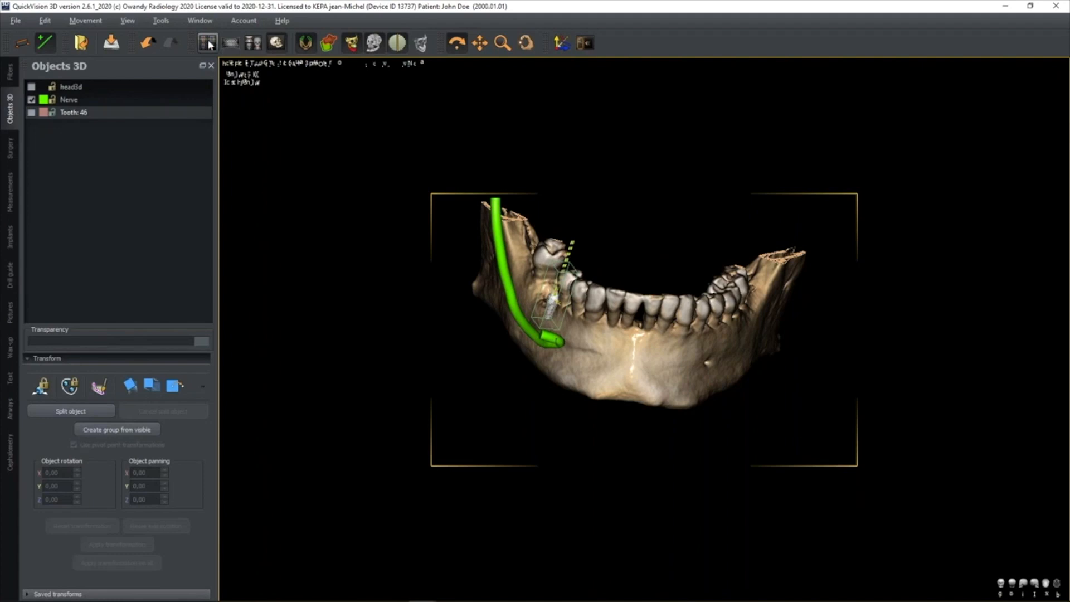
# - Import the mandible 3D model 181012-SLT Mandibulaire sur platre JMK from the Platres folder with centered geometry and scale 1.0
pyautogui.click(208, 43)
pyautogui.click(20, 22)
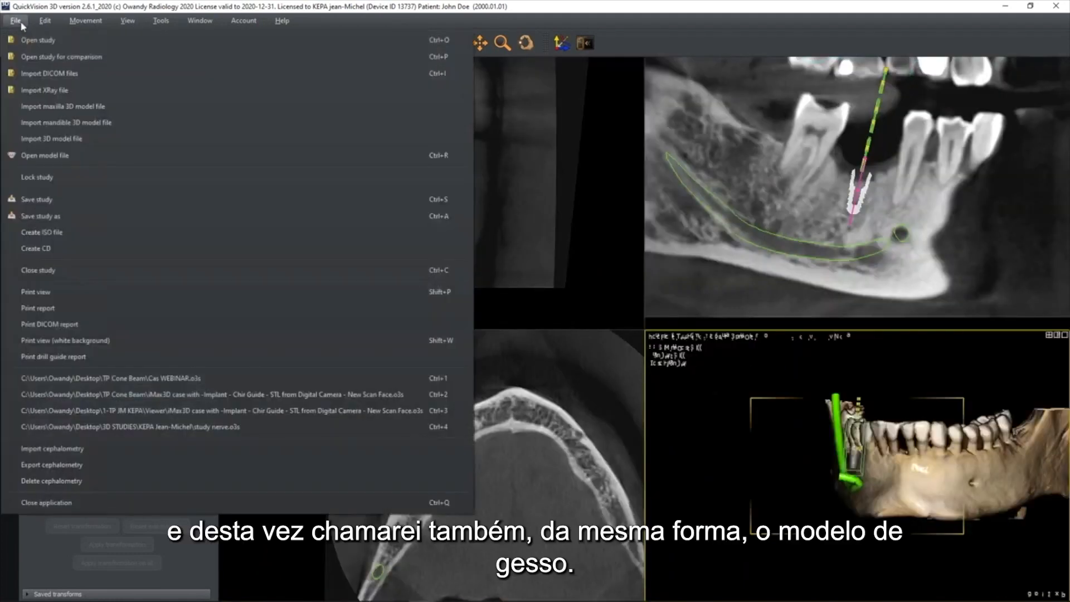
pyautogui.click(62, 124)
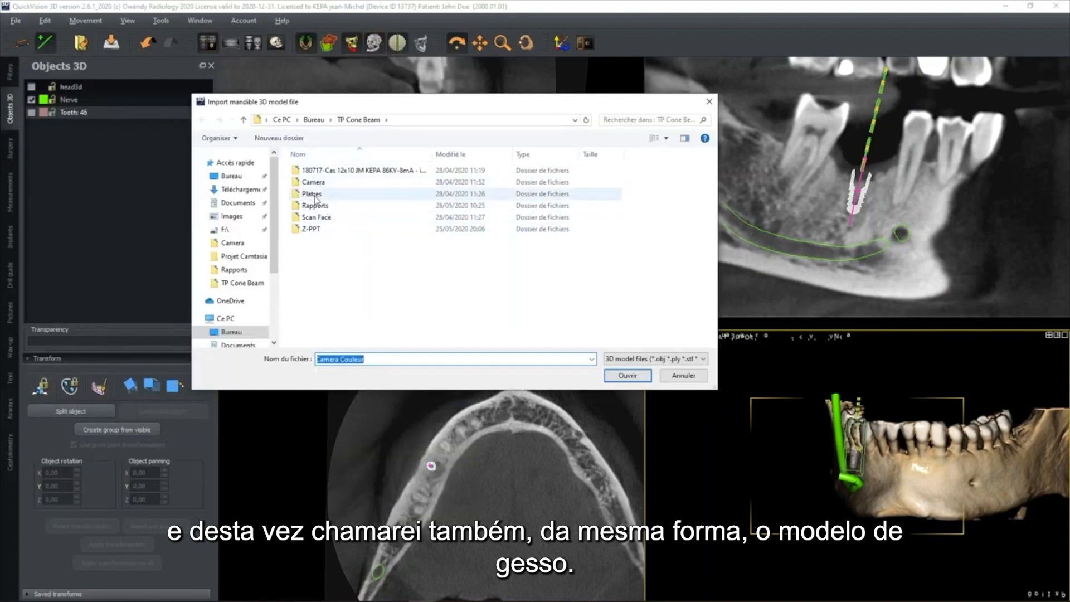
pyautogui.doubleClick(316, 195)
pyautogui.doubleClick(340, 182)
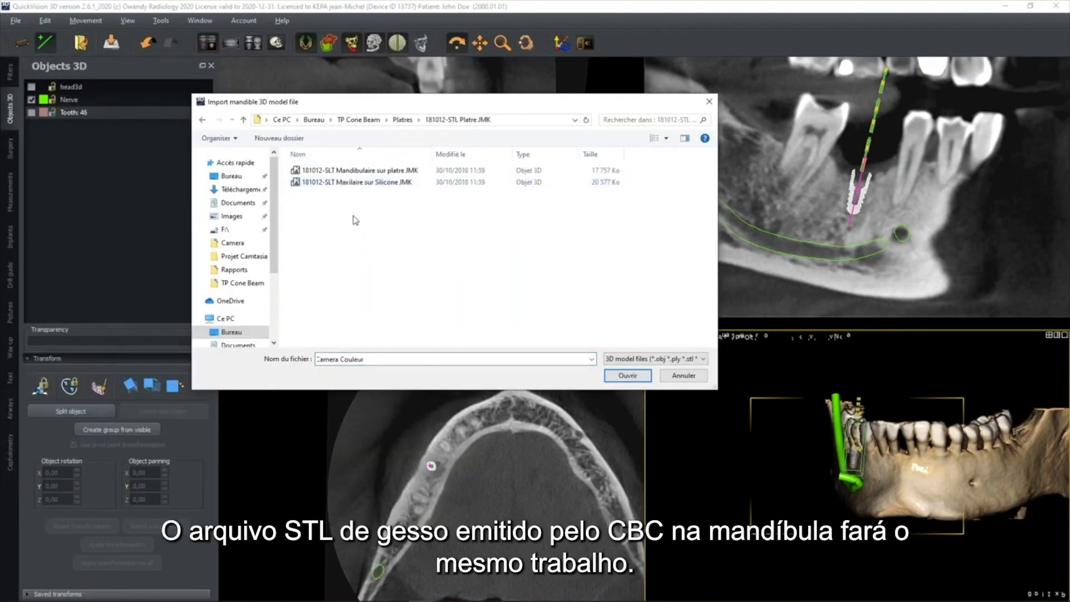
pyautogui.doubleClick(362, 171)
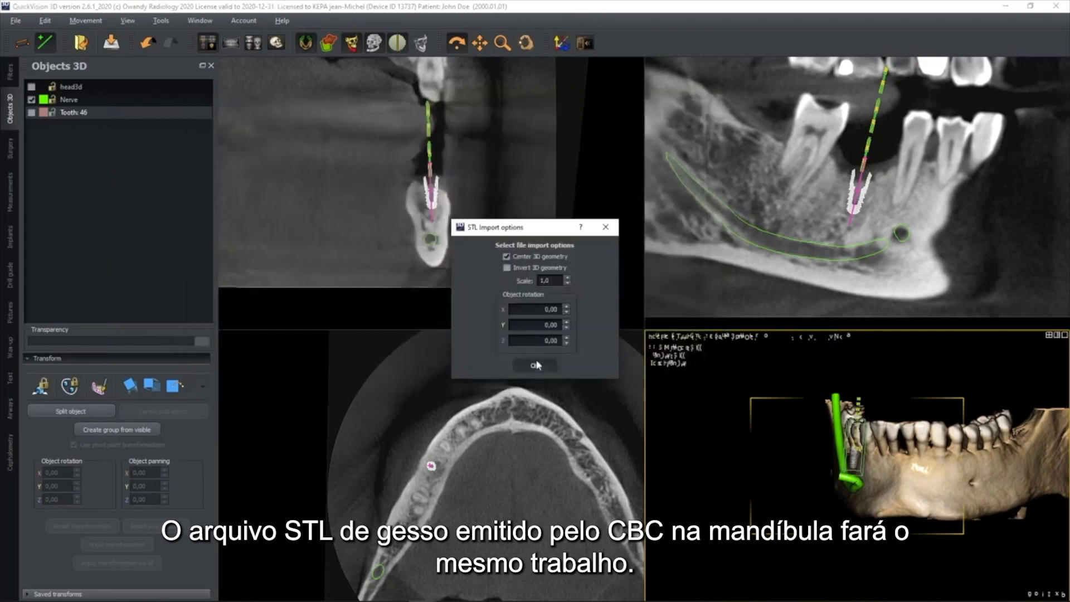
pyautogui.click(530, 363)
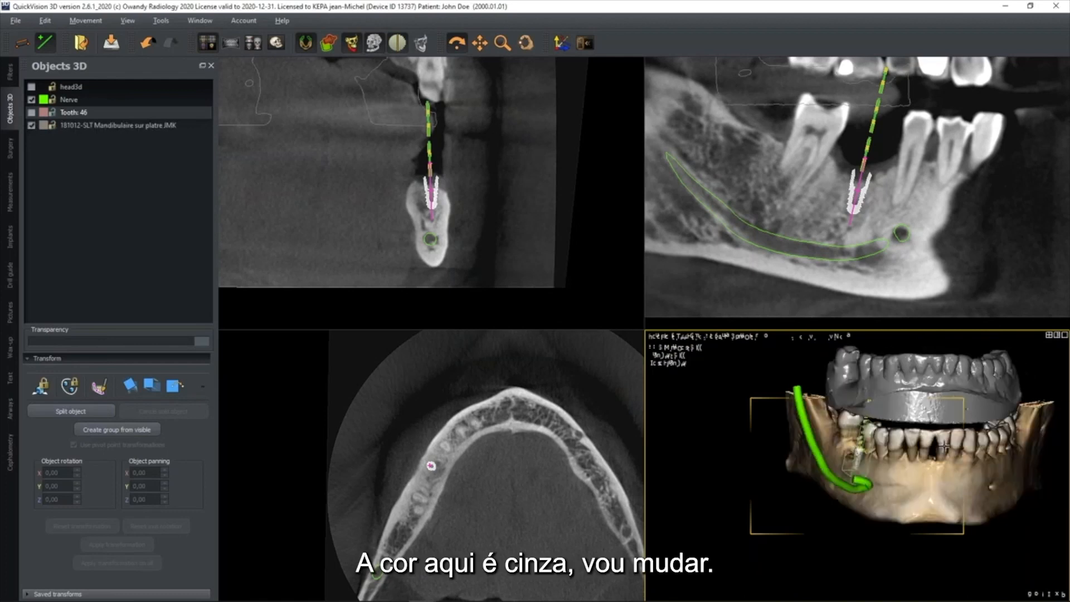
# - Change the plaster mandible model's color to orange, #ffaa00
pyautogui.click(45, 129)
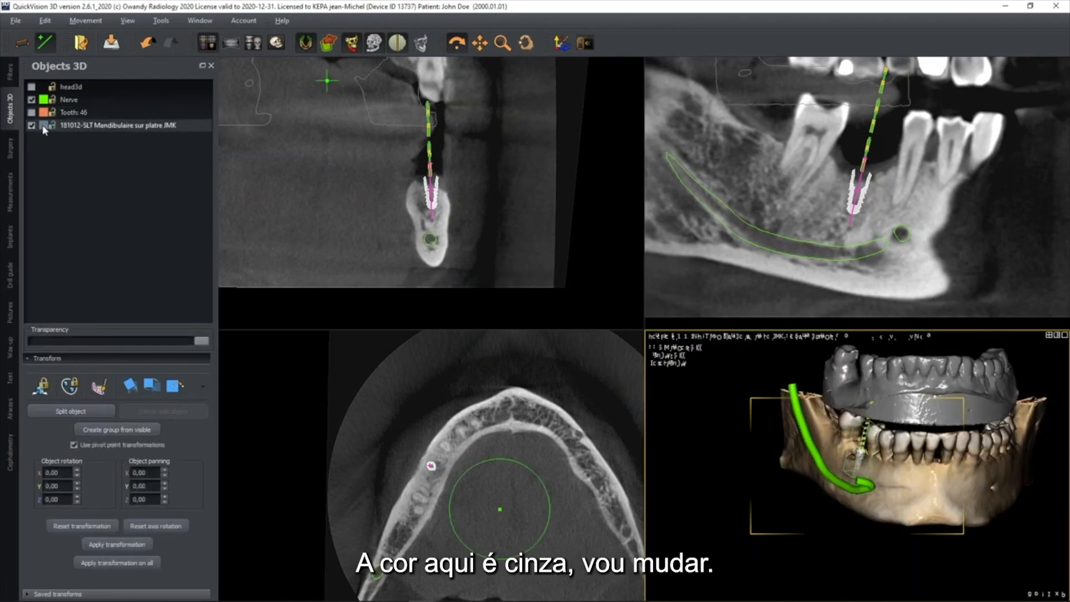
pyautogui.doubleClick(44, 126)
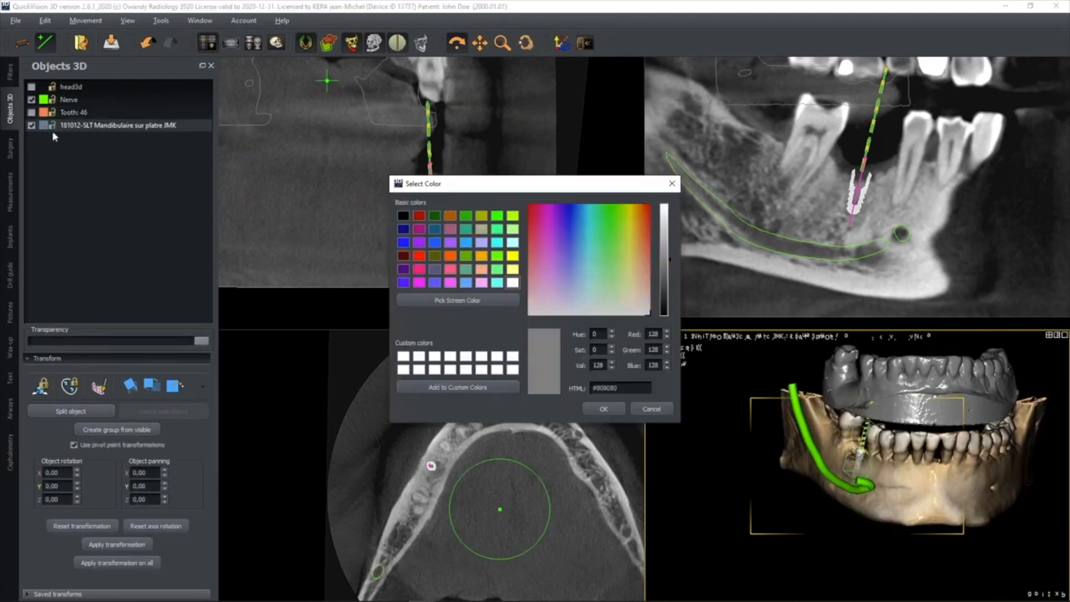
pyautogui.click(482, 256)
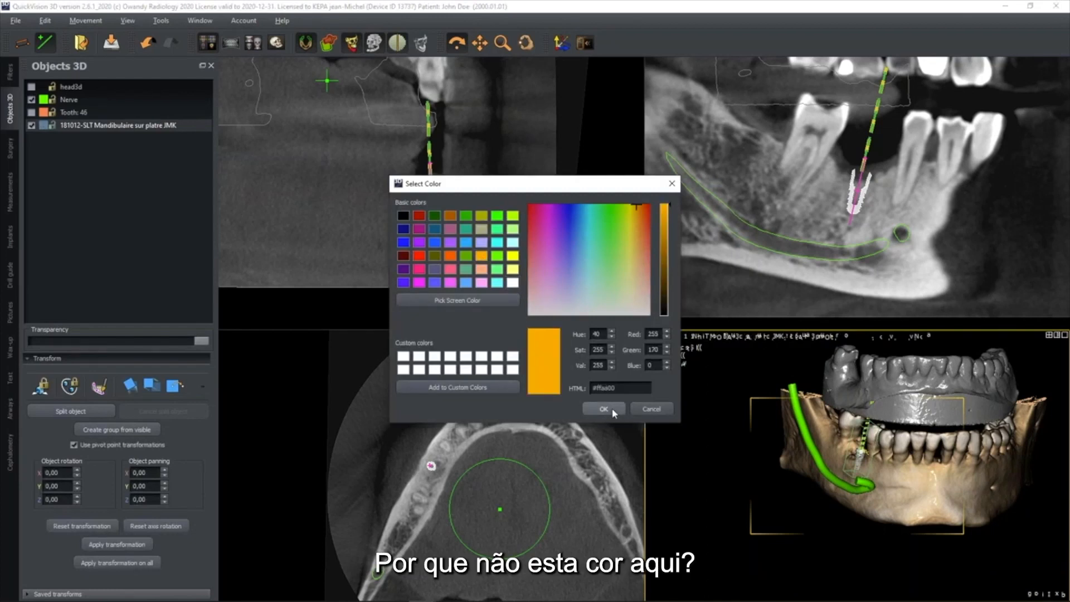
pyautogui.click(604, 410)
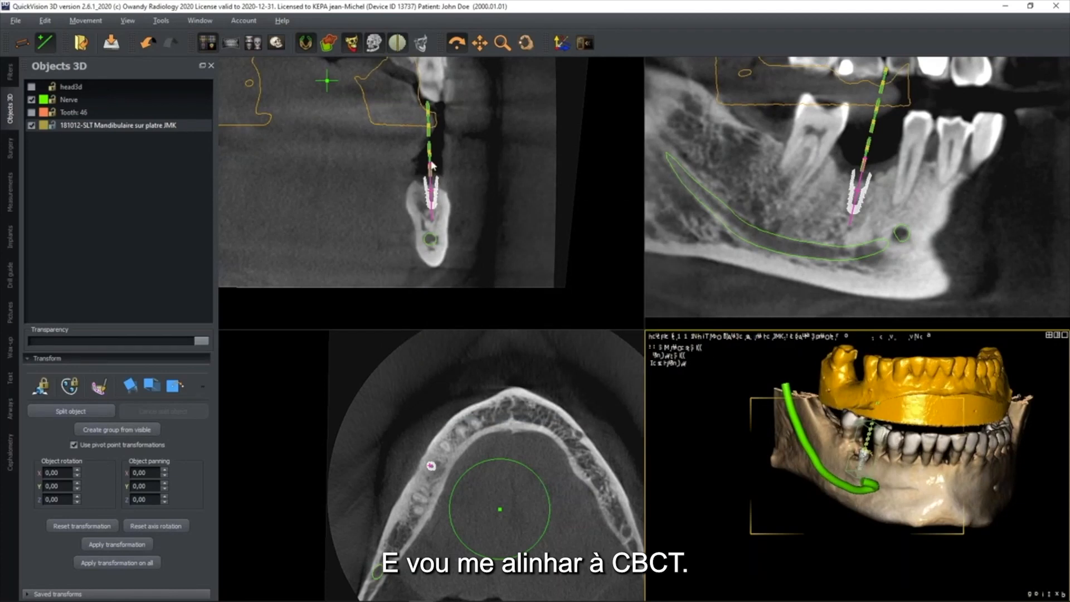
# - Switch to the object alignment layout and turn the plaster model so its biting surfaces face the viewer
pyautogui.click(251, 42)
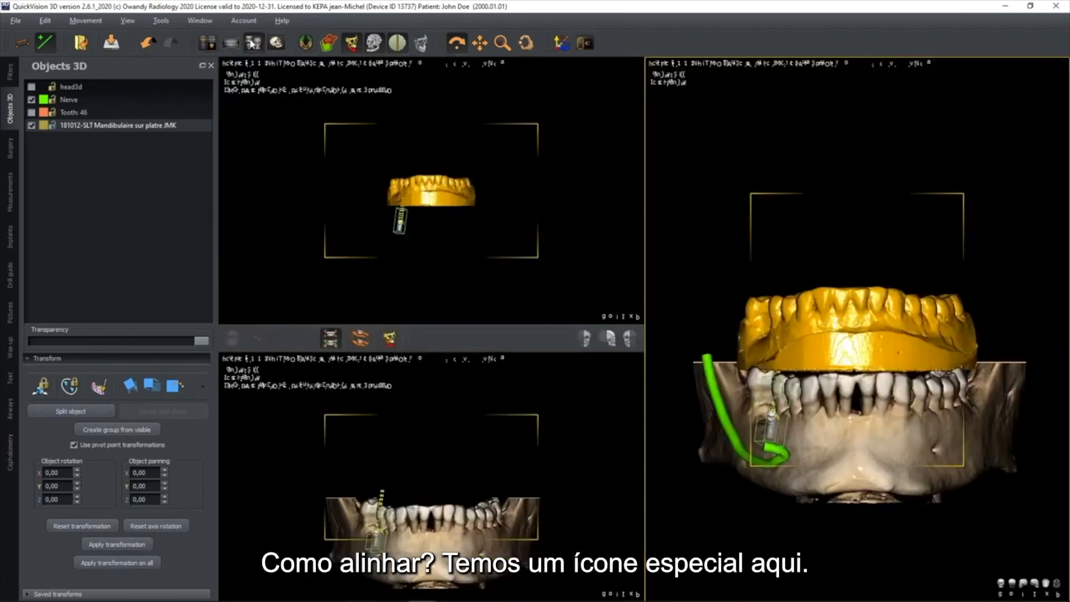
pyautogui.moveTo(441, 198); pyautogui.dragTo(442, 227)
pyautogui.scroll(5, 443, 223)
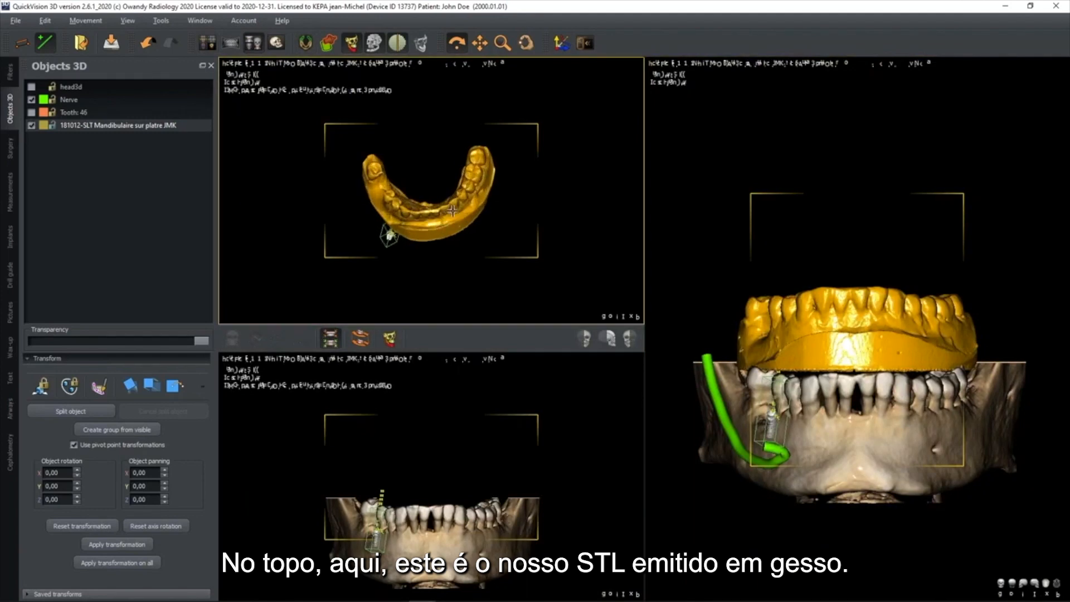
pyautogui.scroll(1, 450, 209)
pyautogui.moveTo(450, 210); pyautogui.dragTo(455, 179, button='middle')
pyautogui.moveTo(457, 194); pyautogui.dragTo(465, 182)
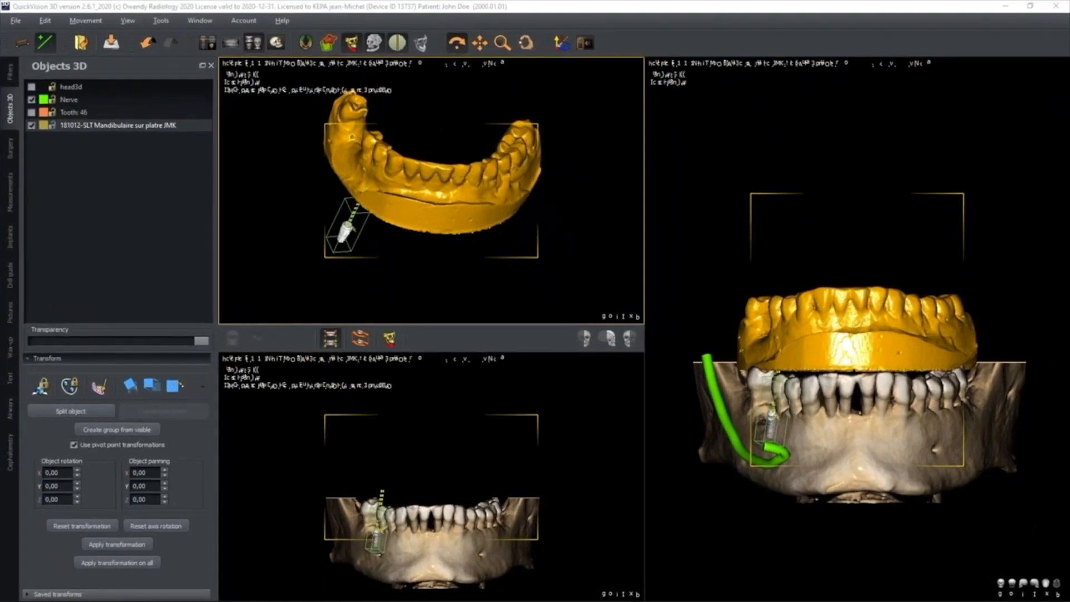
pyautogui.moveTo(539, 196); pyautogui.dragTo(540, 215)
pyautogui.moveTo(433, 196); pyautogui.dragTo(434, 206)
# - Orient the CBCT mandible to a matching occlusal view and reposition the plaster model to correspond with it
pyautogui.moveTo(434, 504); pyautogui.dragTo(434, 537)
pyautogui.scroll(3, 435, 533)
pyautogui.moveTo(436, 530); pyautogui.dragTo(459, 437, button='middle')
pyautogui.scroll(1, 567, 439)
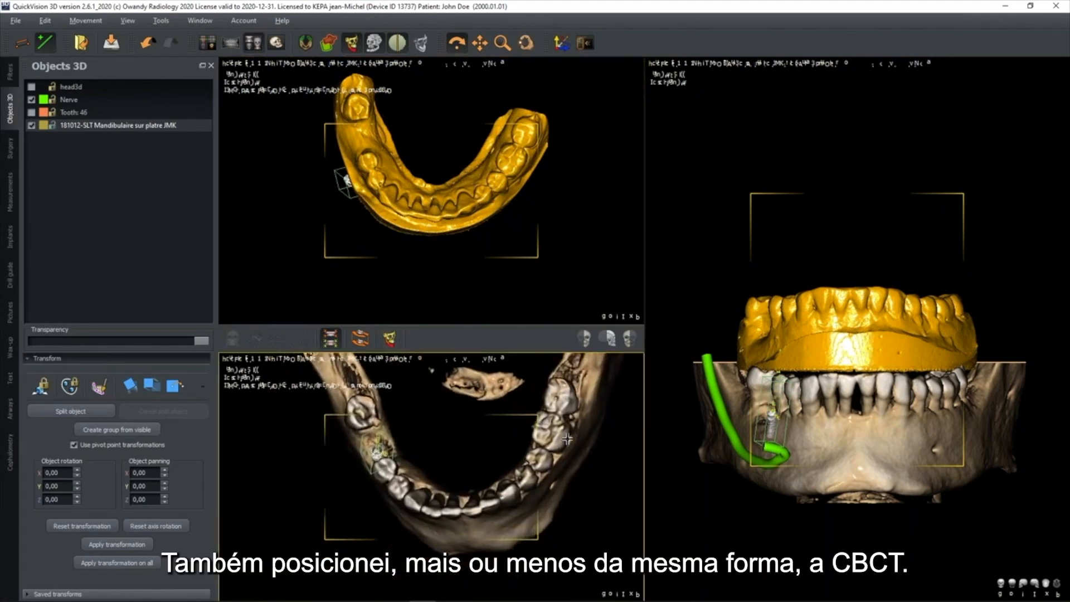
pyautogui.moveTo(437, 179); pyautogui.dragTo(463, 216, button='middle')
pyautogui.moveTo(570, 178); pyautogui.dragTo(571, 167)
# - Synchronize the movement of both alignment views and mark the first matching point pair on the molar behind the implant
pyautogui.click(358, 337)
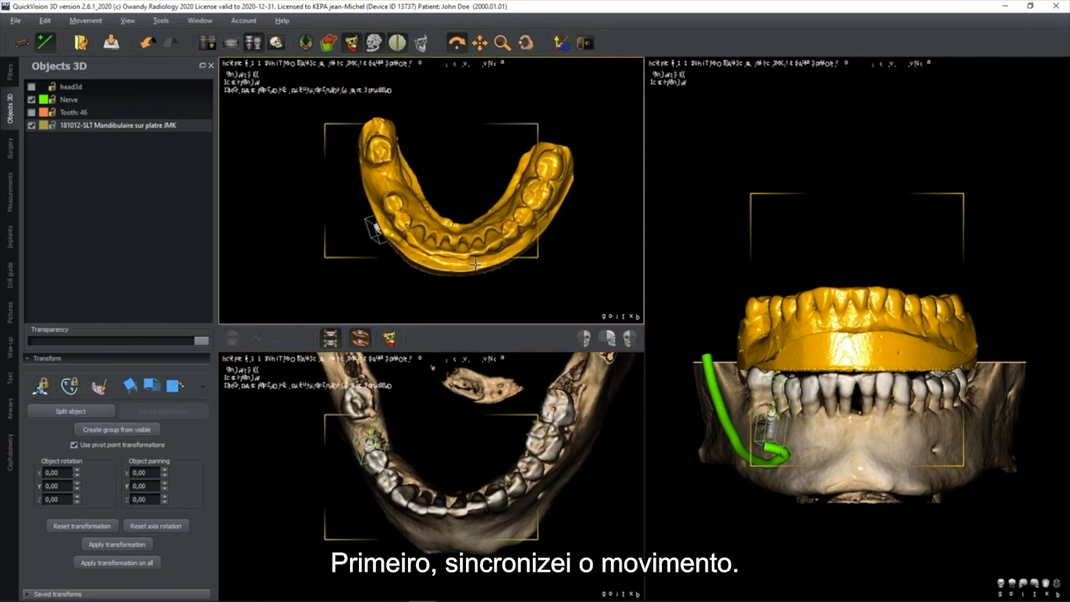
pyautogui.moveTo(470, 217); pyautogui.dragTo(407, 184)
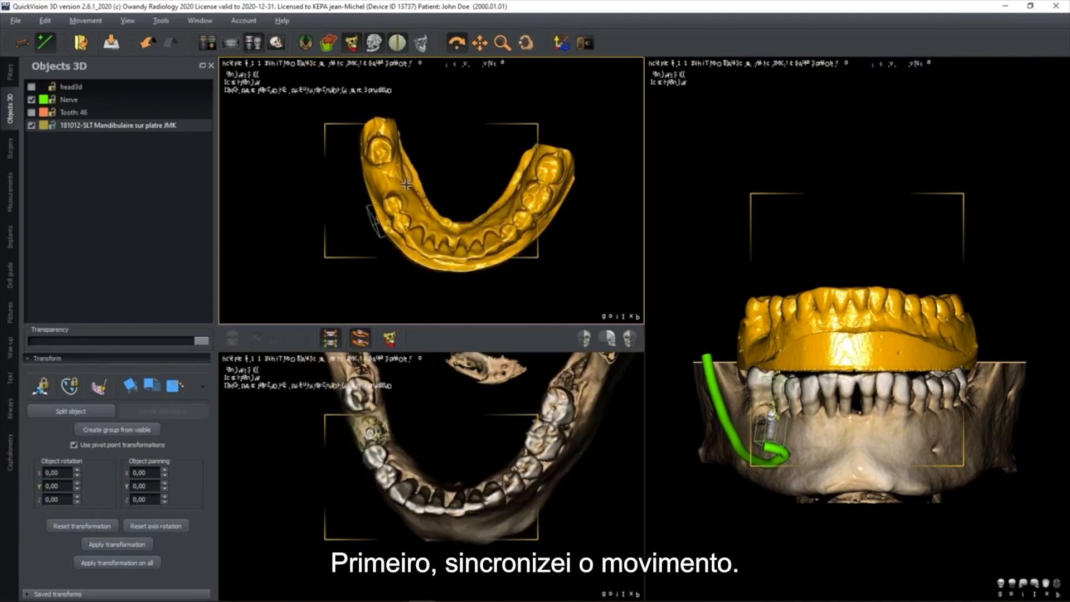
pyautogui.scroll(3, 406, 184)
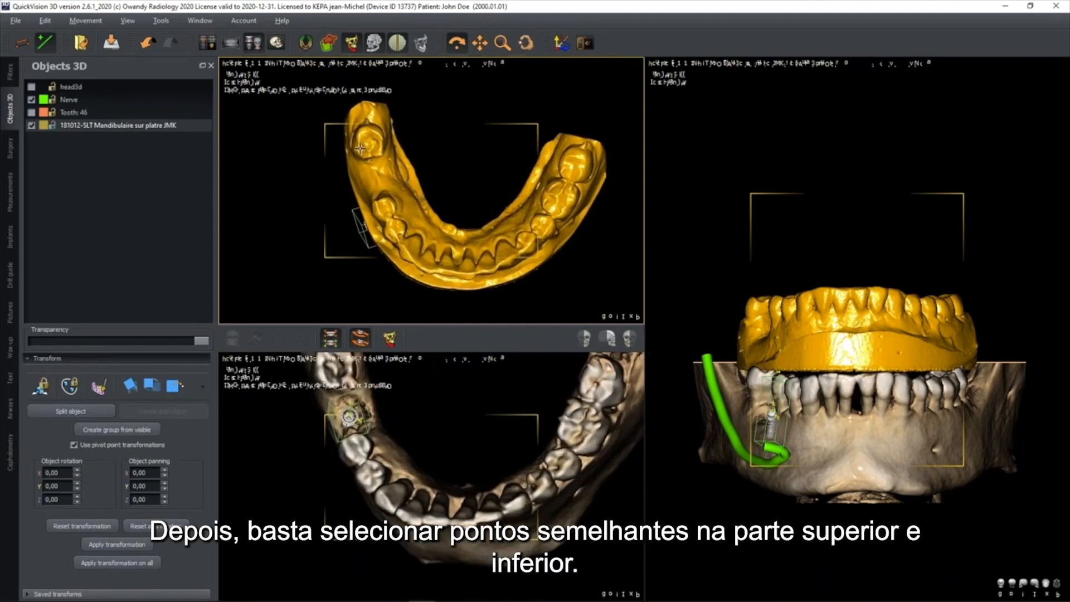
pyautogui.click(360, 147)
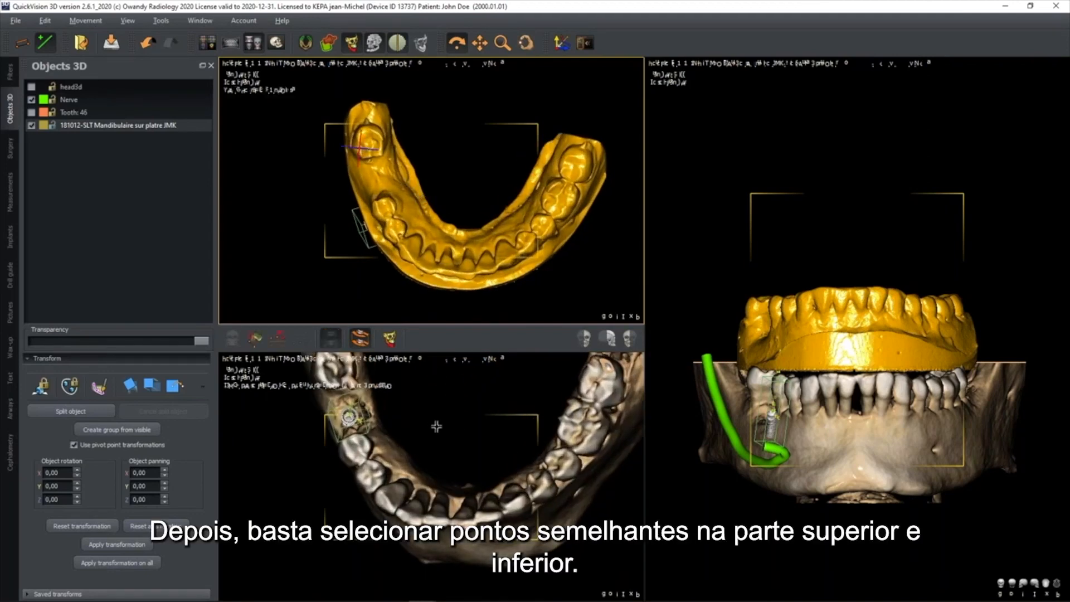
pyautogui.scroll(3, 432, 462)
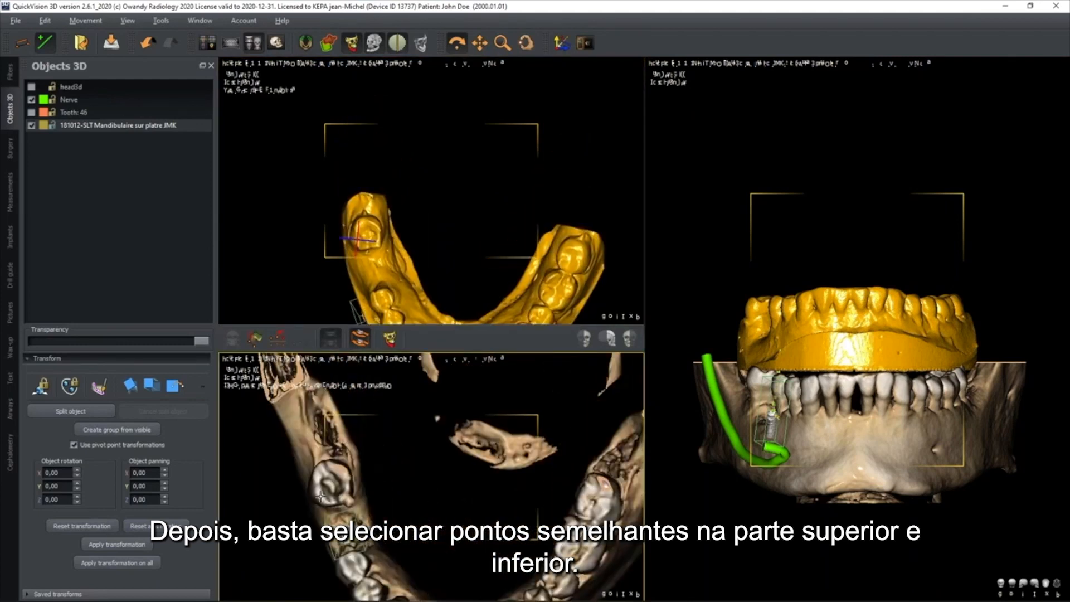
pyautogui.scroll(-4, 440, 494)
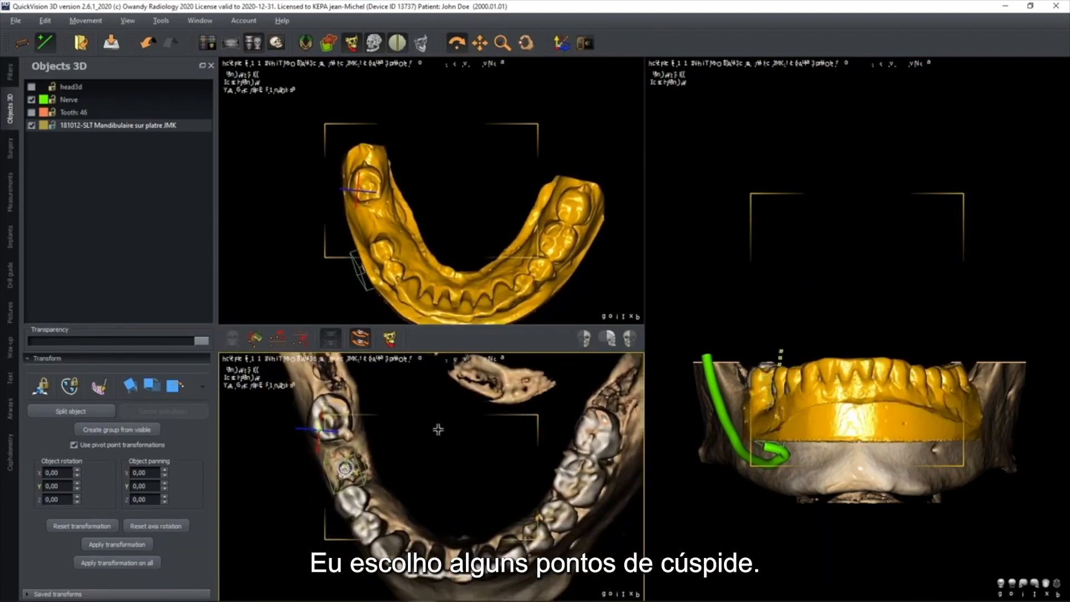
# - Add matching point pairs at the front incisors and the opposite molar on both models, and complete the alignment
pyautogui.click(429, 569)
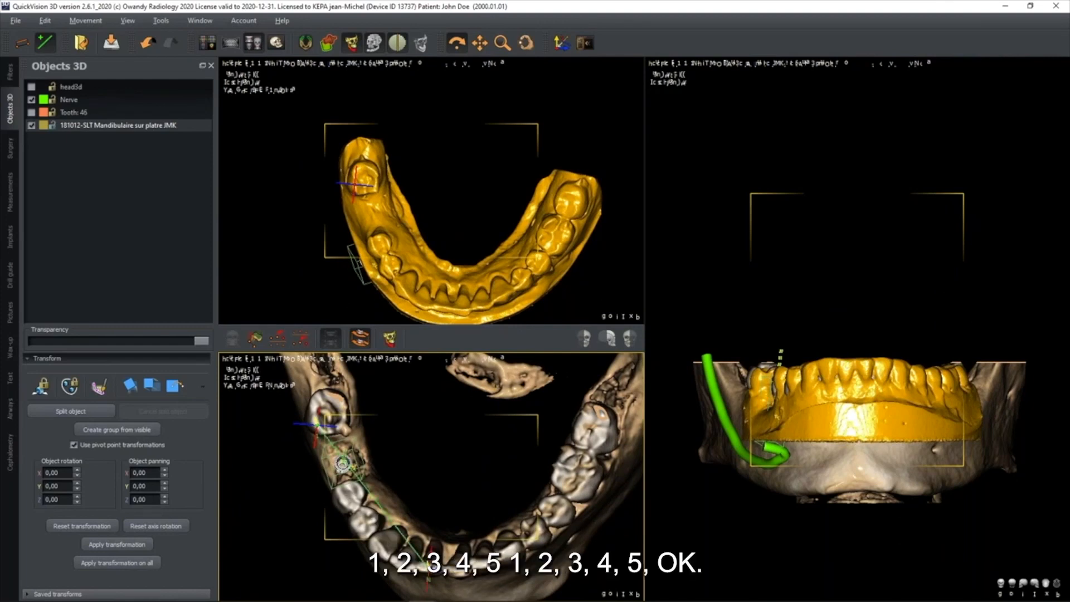
pyautogui.click(441, 309)
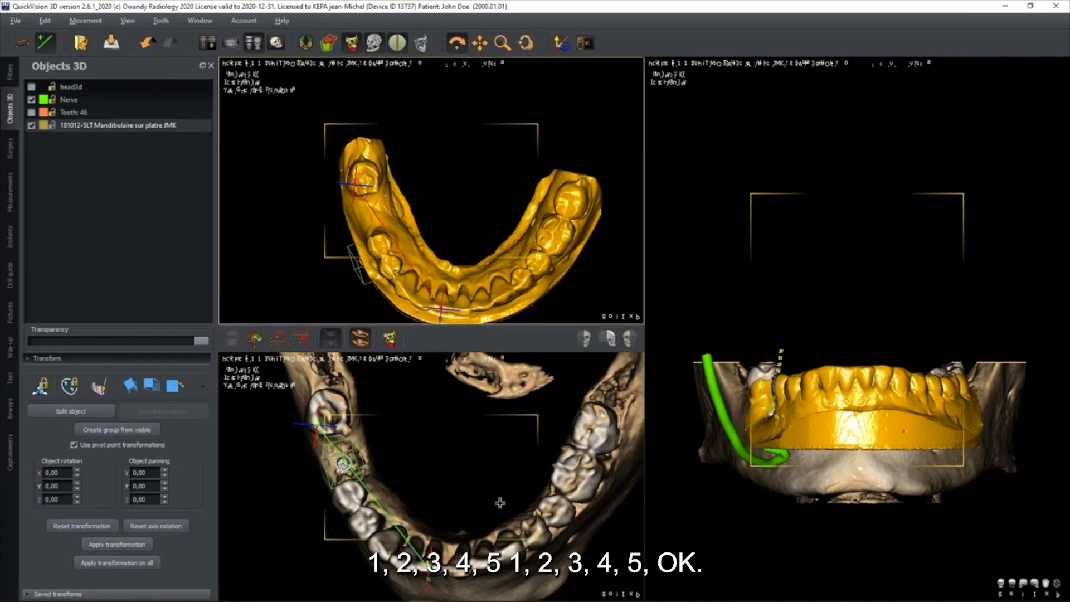
pyautogui.click(601, 439)
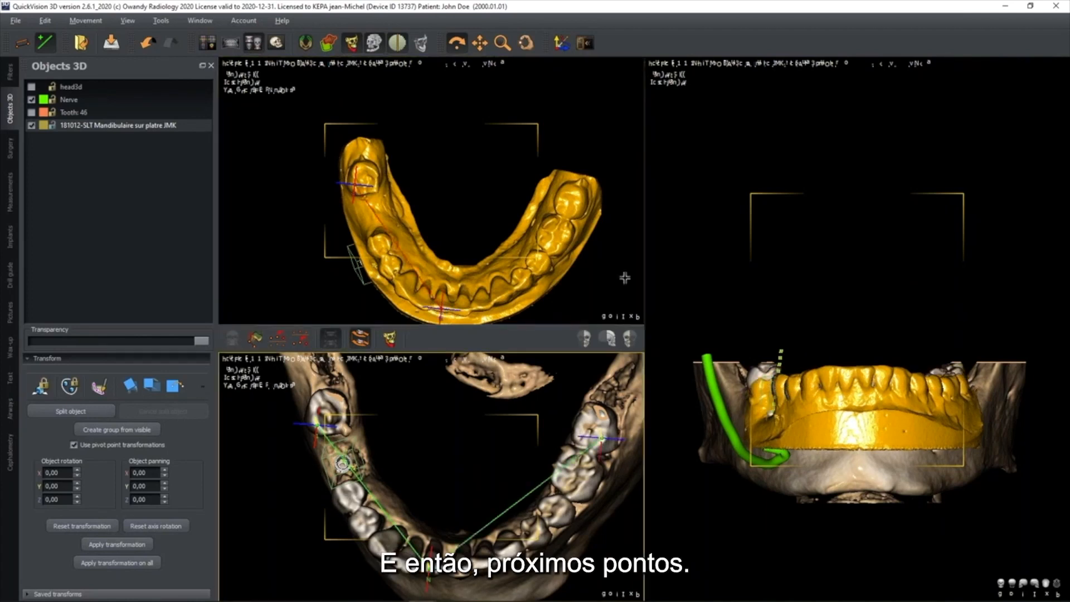
pyautogui.click(574, 210)
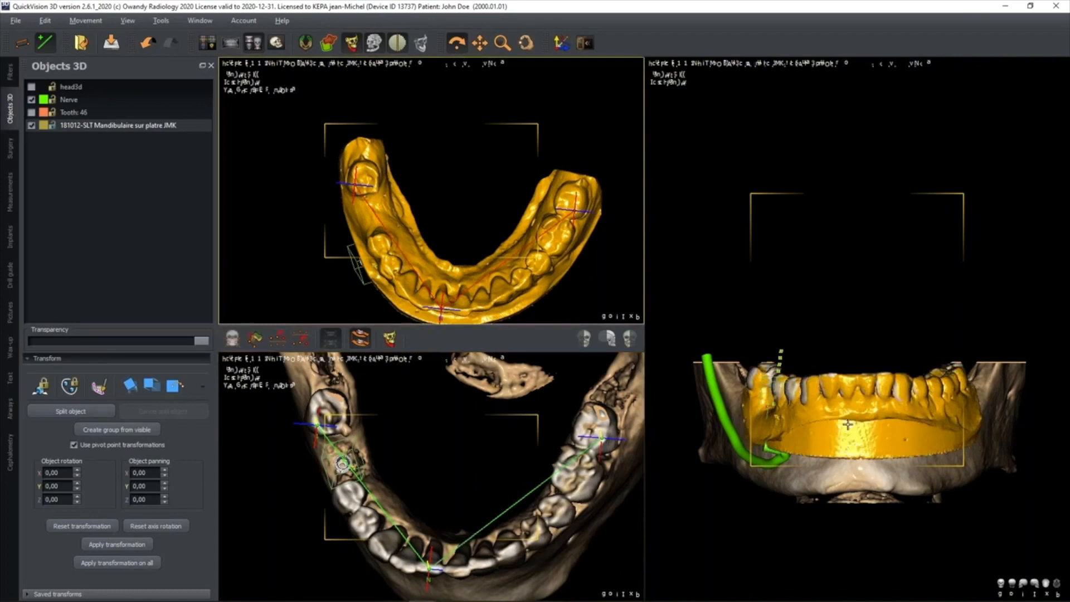
pyautogui.moveTo(854, 430); pyautogui.dragTo(869, 413)
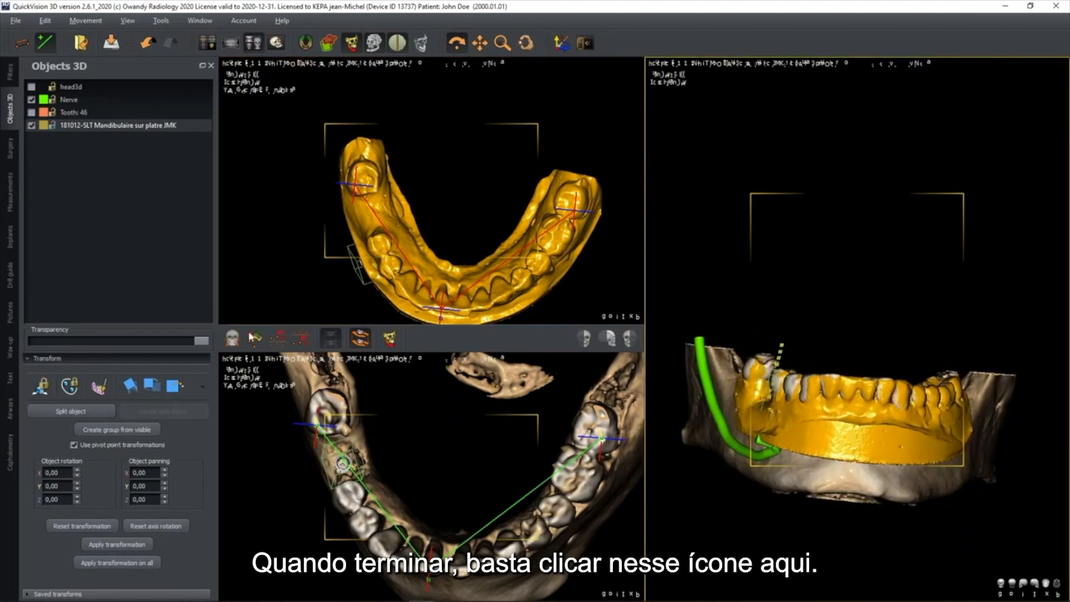
pyautogui.click(233, 341)
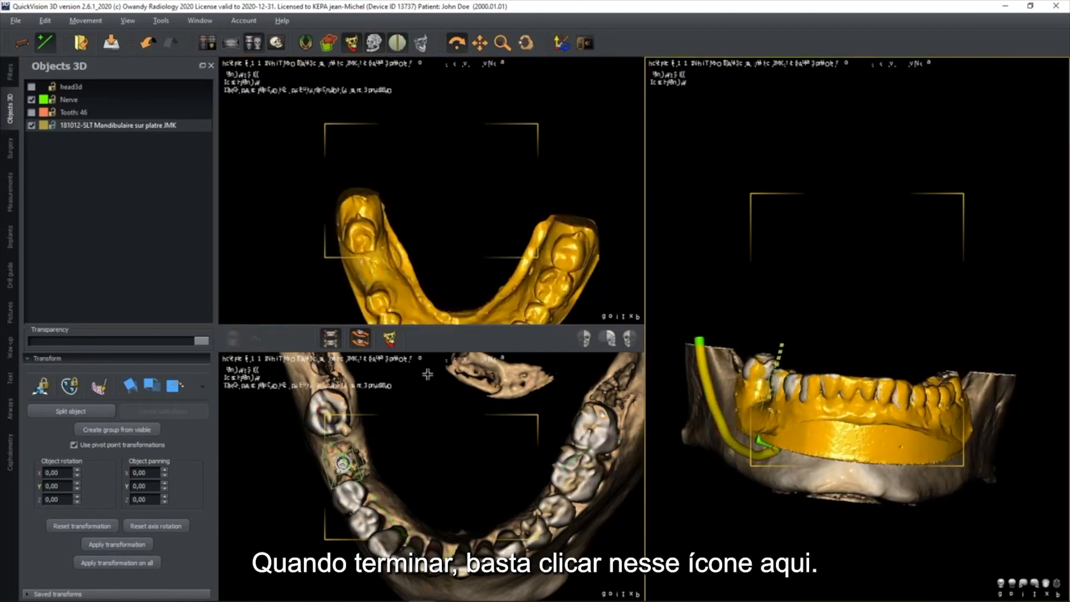
# - Check the aligned plaster model's fit against the CBCT in the slice views and the 3D view
pyautogui.moveTo(797, 455); pyautogui.dragTo(792, 458)
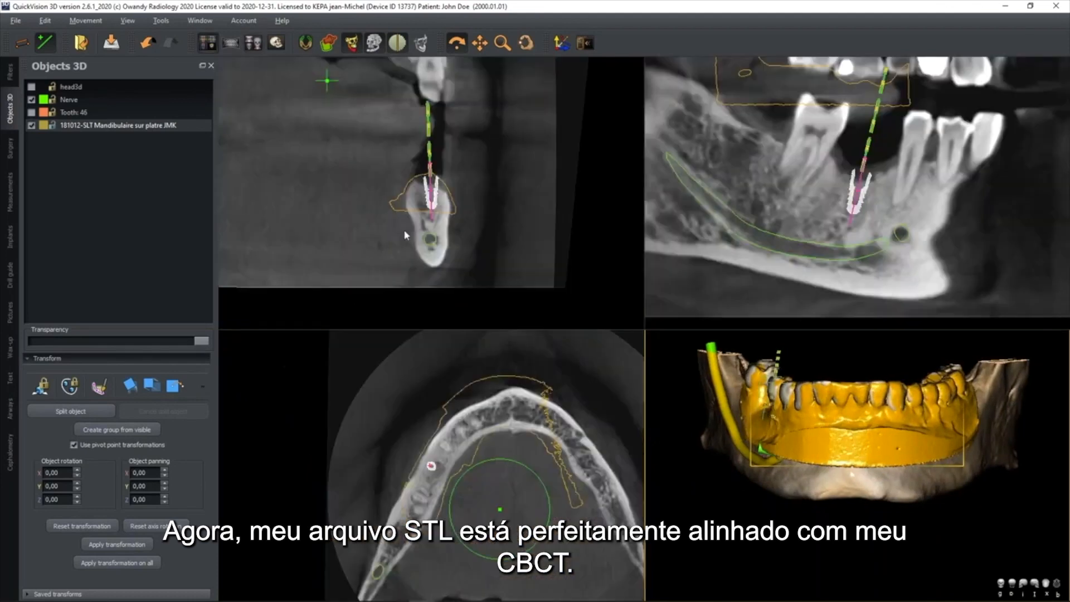
pyautogui.moveTo(853, 491); pyautogui.dragTo(953, 483)
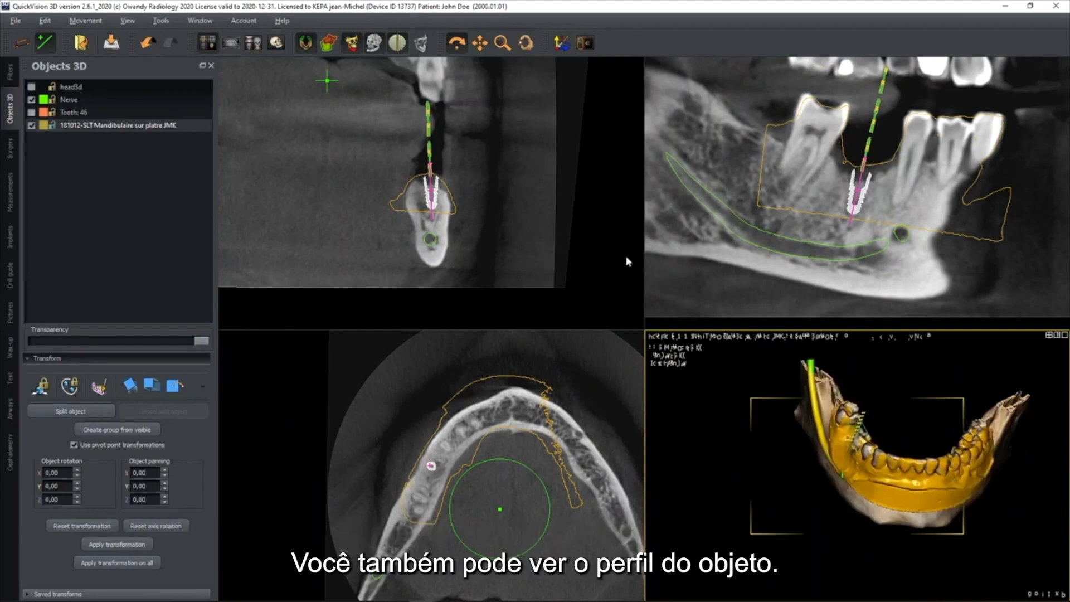
pyautogui.click(487, 252)
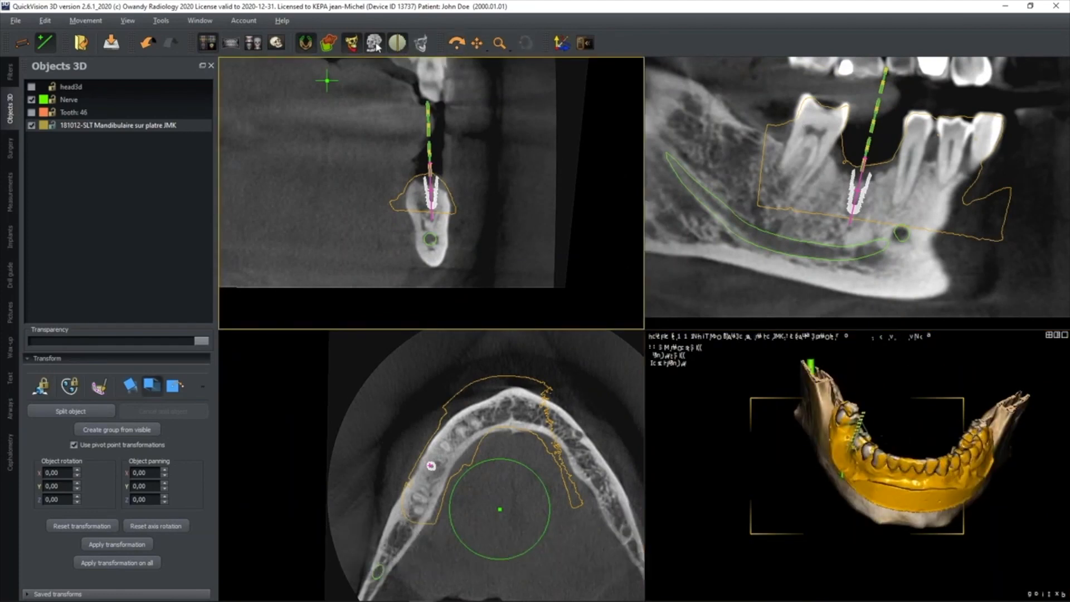
pyautogui.click(209, 43)
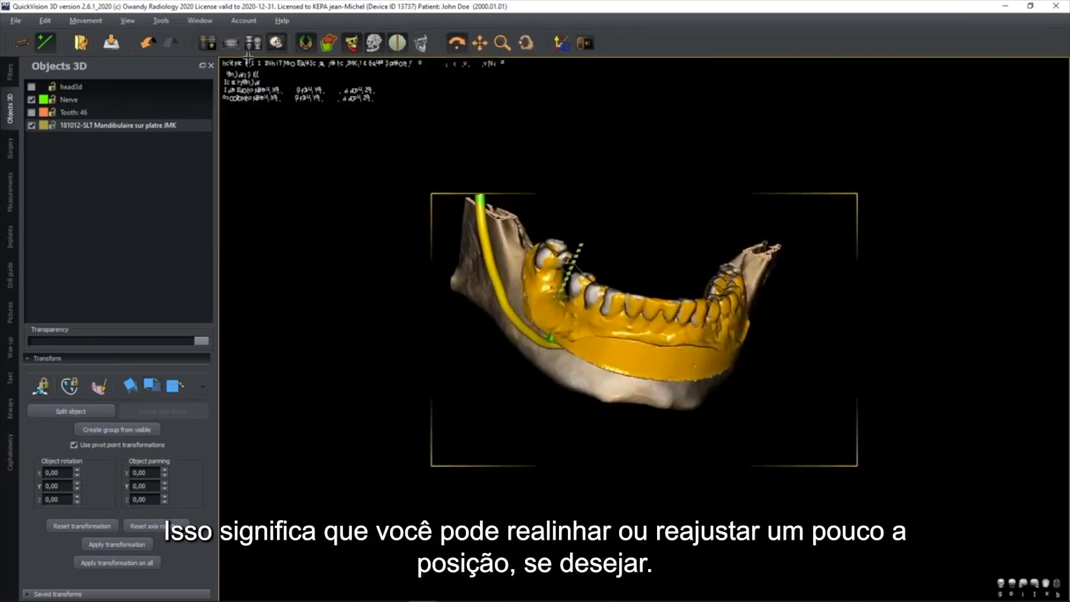
pyautogui.click(209, 43)
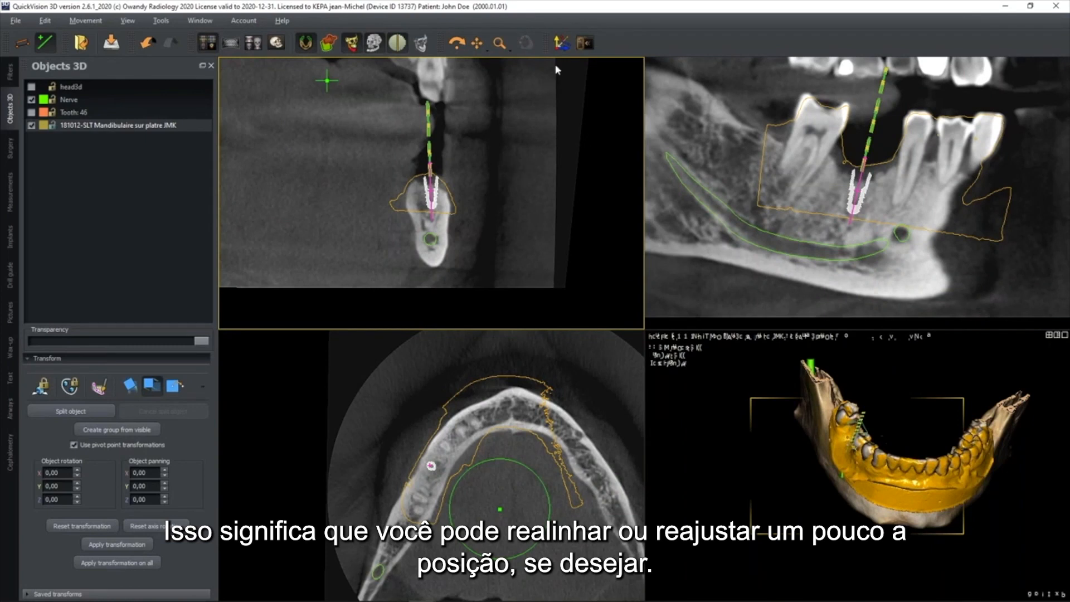
# - Reset the view orientation and lower the axial plane in the coronal view to the crowns of the lower teeth
pyautogui.click(561, 43)
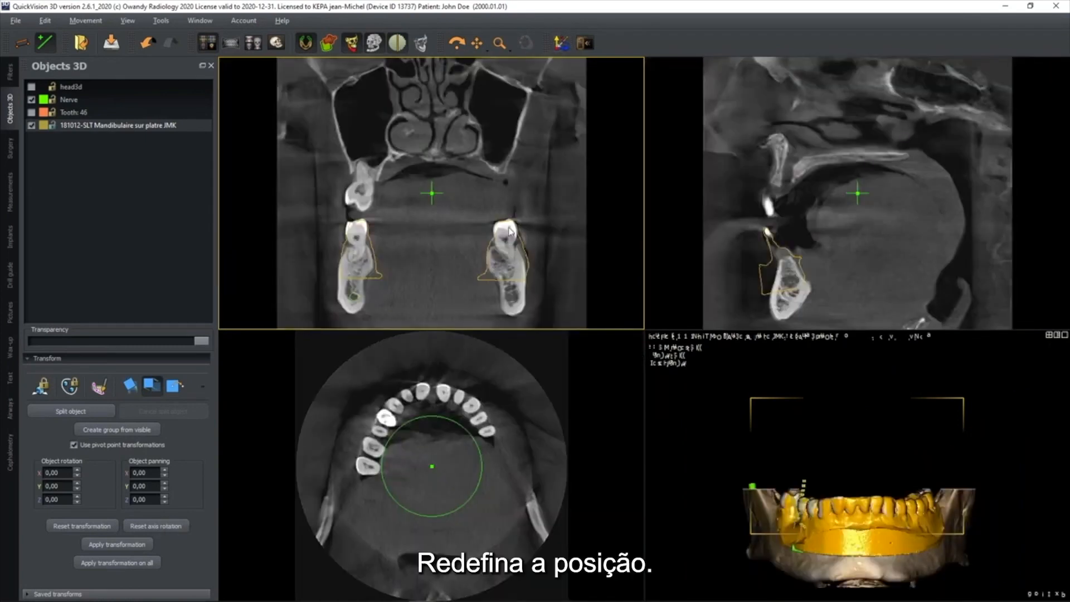
pyautogui.moveTo(519, 215)
pyautogui.moveTo(532, 195); pyautogui.dragTo(533, 233)
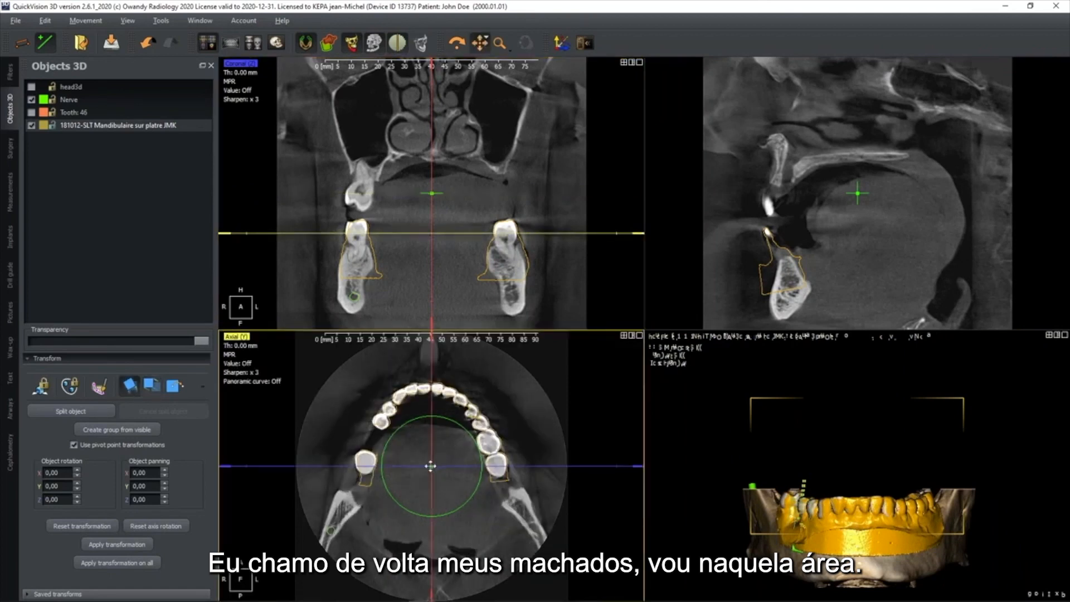
# - Centre the slice planes on the area 46 implant site and rotate them along the dental arch in the axial view
pyautogui.moveTo(431, 466); pyautogui.dragTo(378, 436)
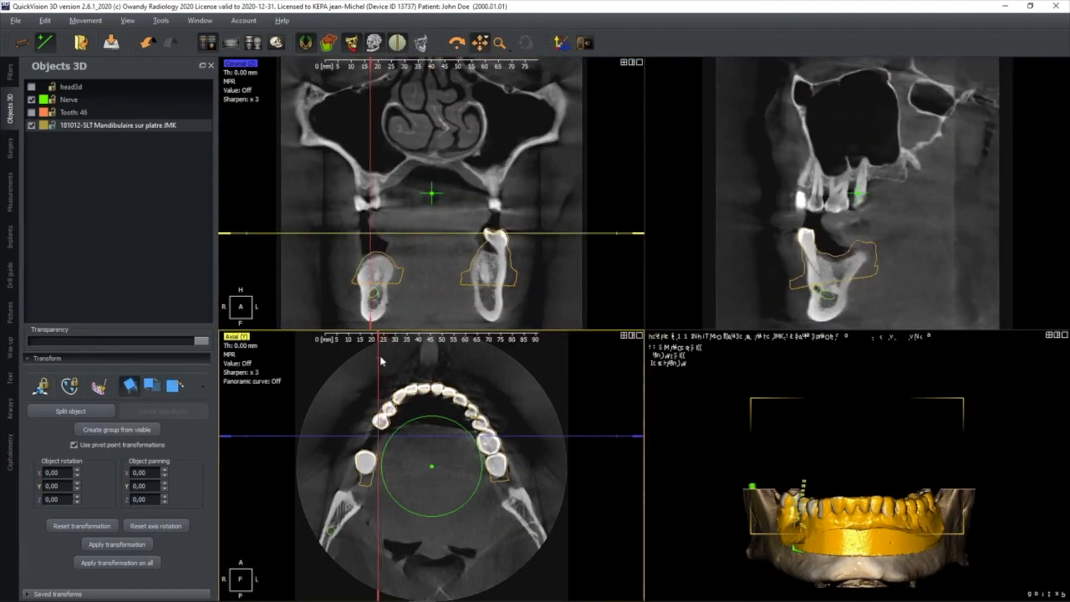
pyautogui.moveTo(378, 354); pyautogui.dragTo(406, 362)
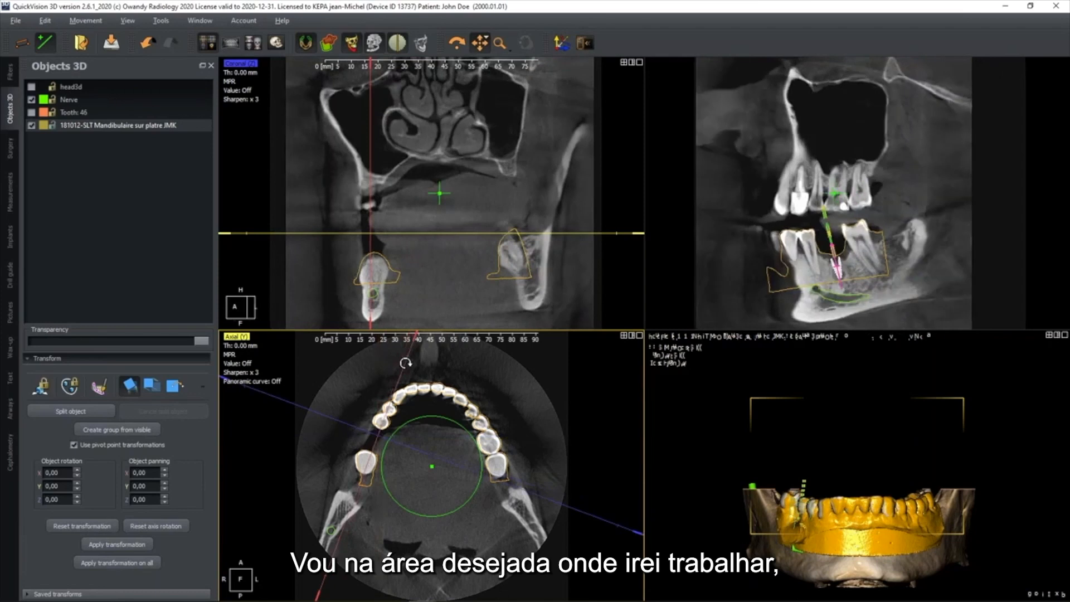
pyautogui.scroll(5, 379, 484)
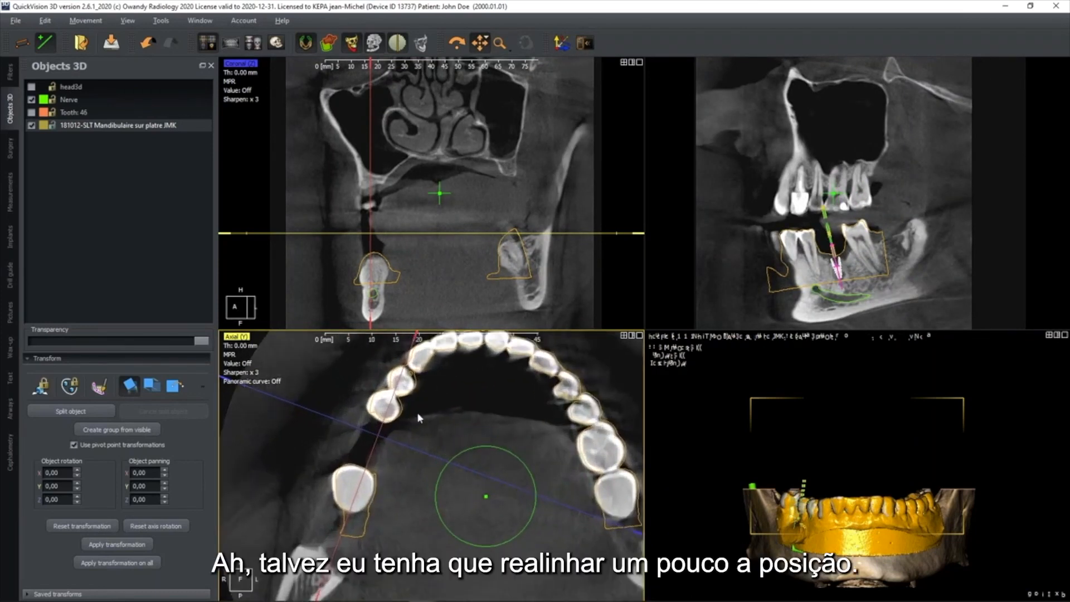
# - Pan the plaster model slightly in the axial and sagittal views to match its contour to the CBCT teeth
pyautogui.click(152, 384)
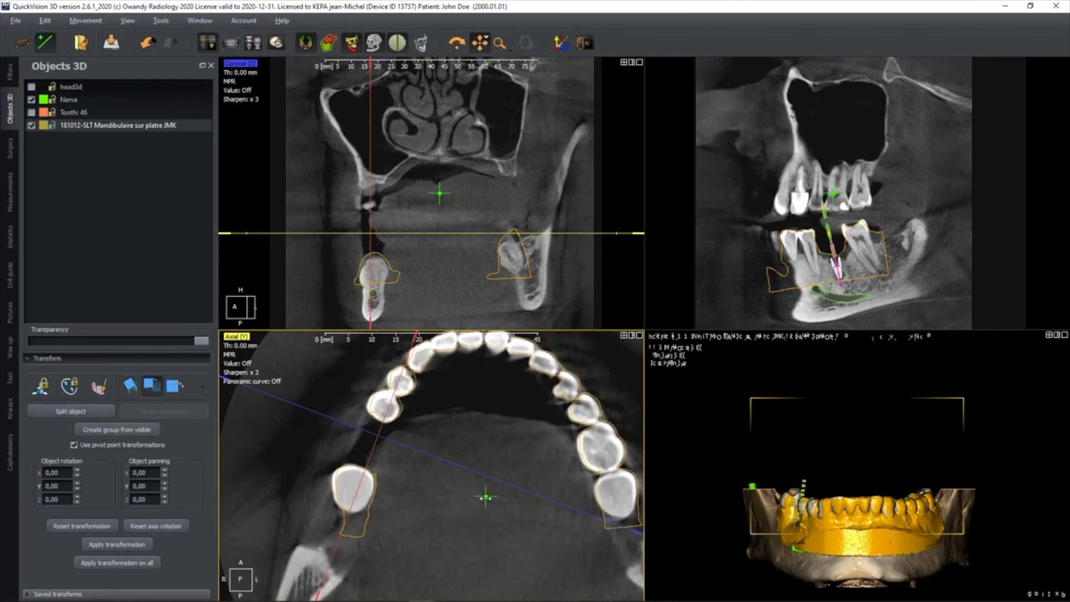
pyautogui.moveTo(483, 498); pyautogui.dragTo(484, 498)
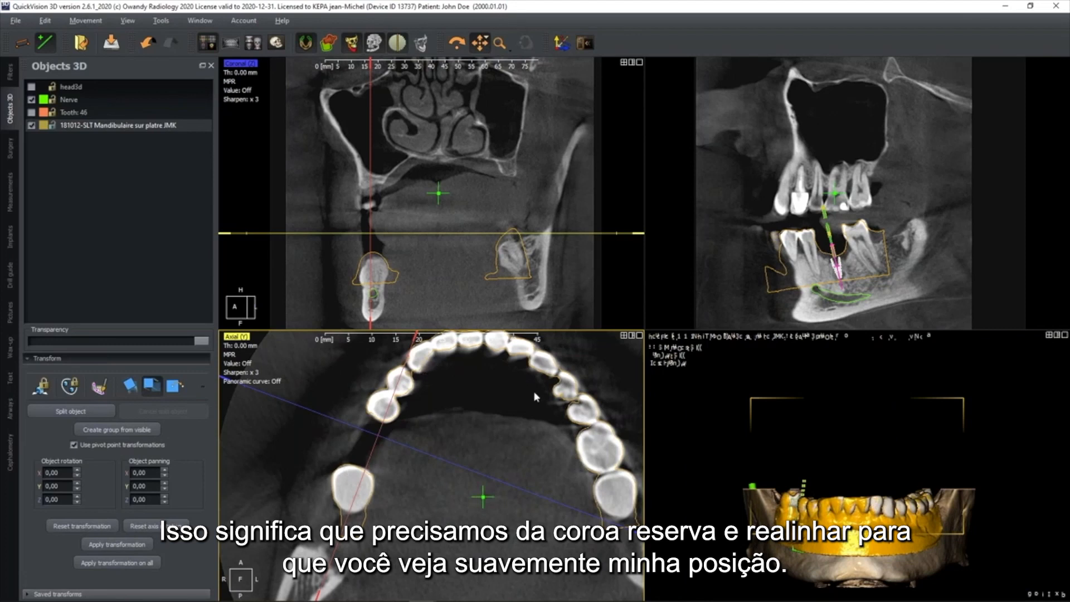
pyautogui.scroll(4, 913, 265)
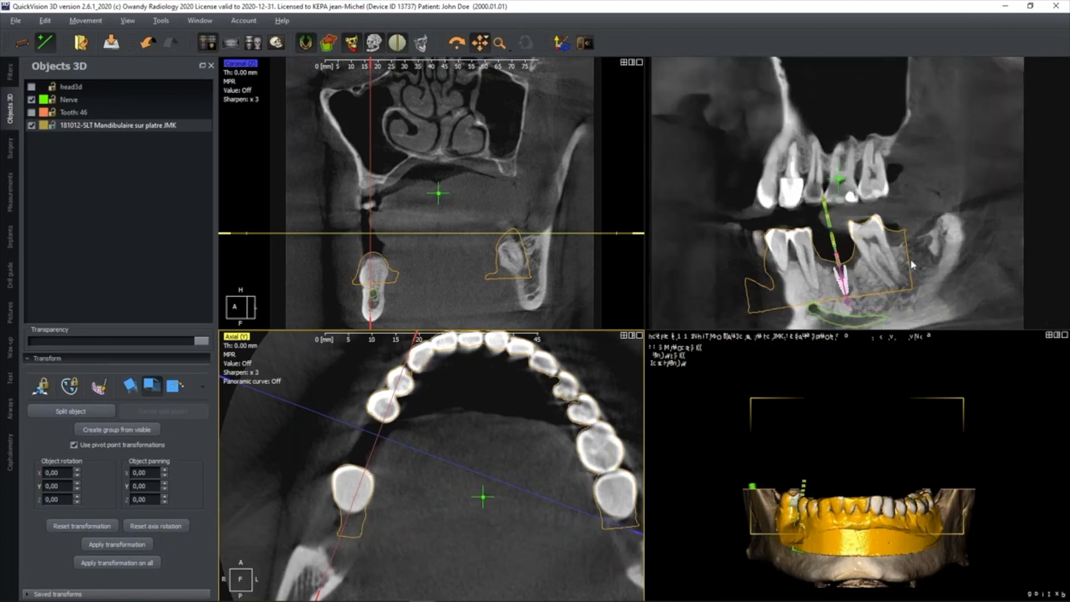
pyautogui.moveTo(912, 249); pyautogui.dragTo(914, 228)
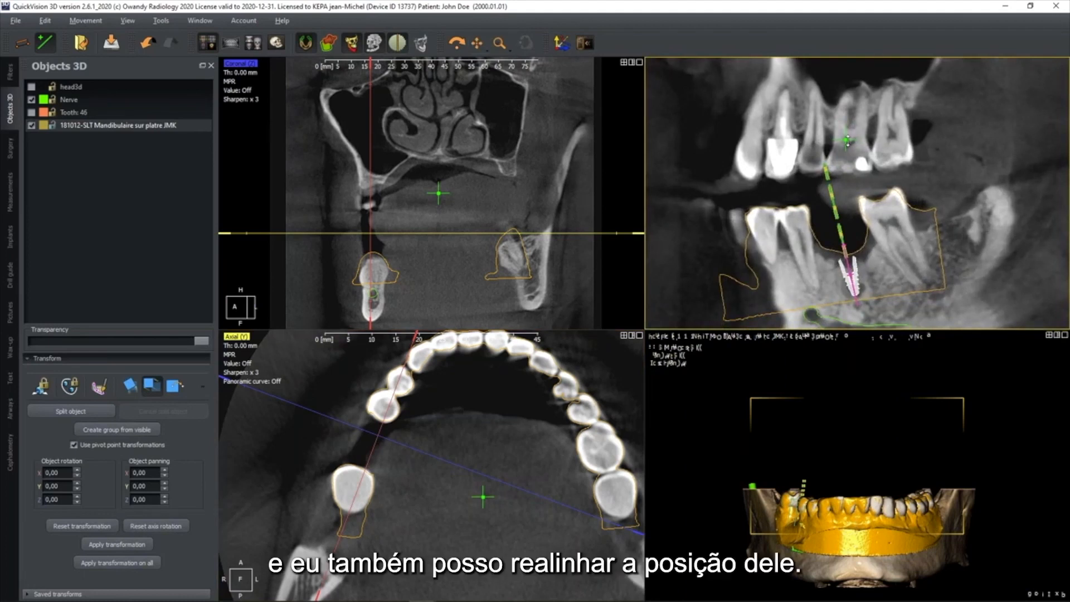
pyautogui.moveTo(848, 140); pyautogui.dragTo(848, 140)
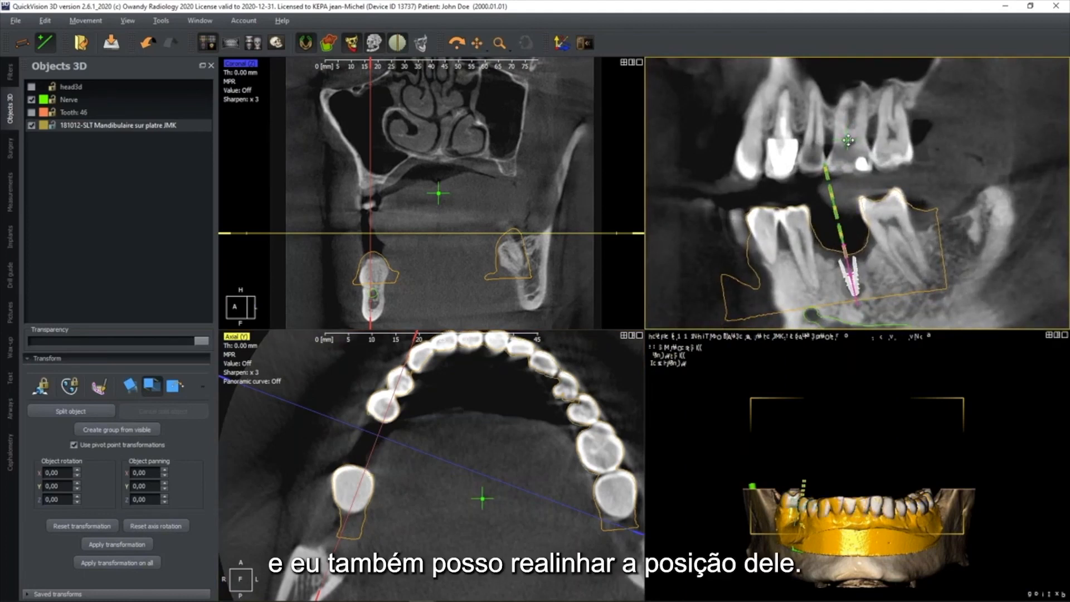
# - Check the plaster model's contour against the teeth and soft tissue around the implant in the sagittal slice
pyautogui.moveTo(400, 375); pyautogui.dragTo(388, 376)
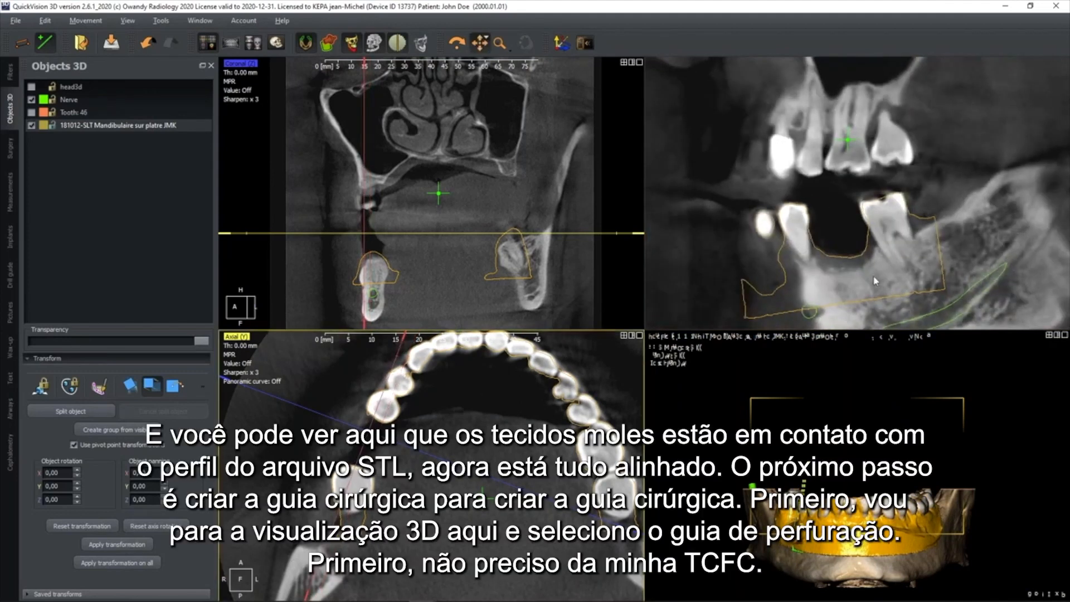
pyautogui.scroll(4, 889, 267)
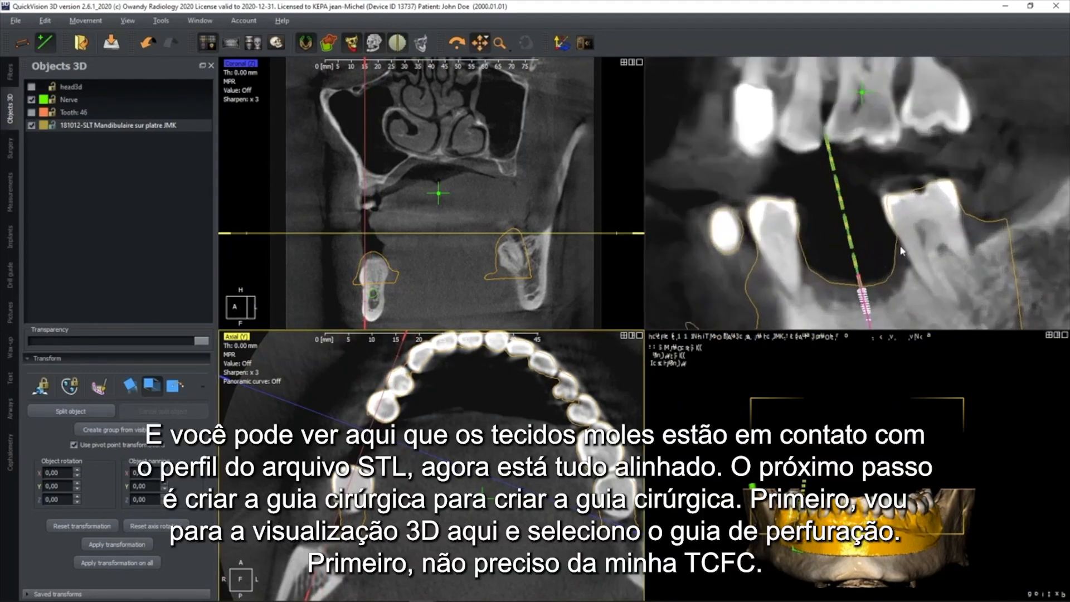
pyautogui.click(305, 43)
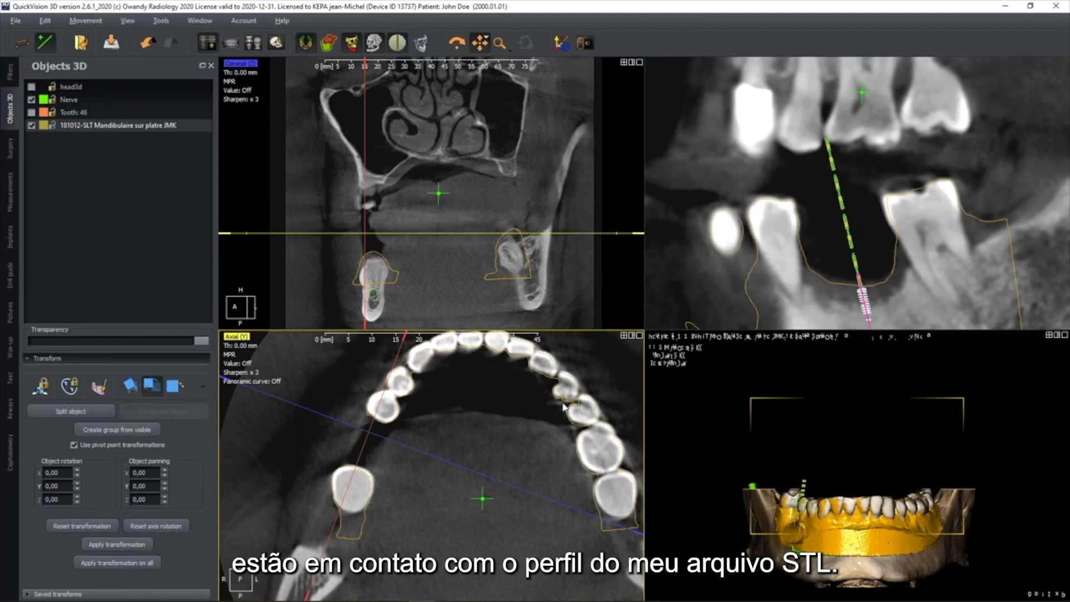
# - Show only the 3D view, open the drill guide settings and hide the CBCT volume
pyautogui.moveTo(851, 510); pyautogui.dragTo(856, 454)
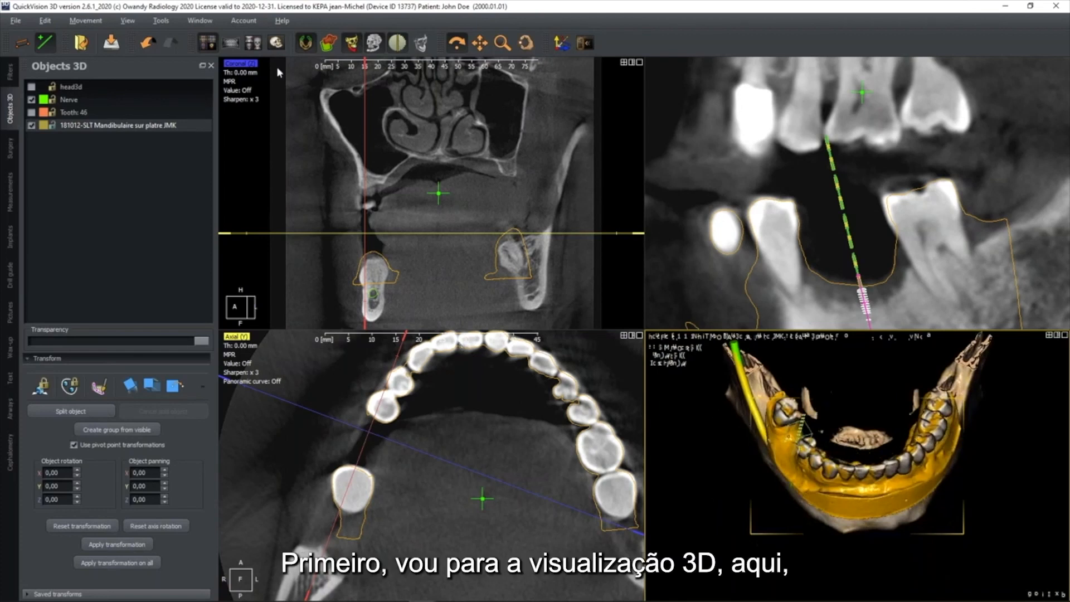
pyautogui.click(276, 43)
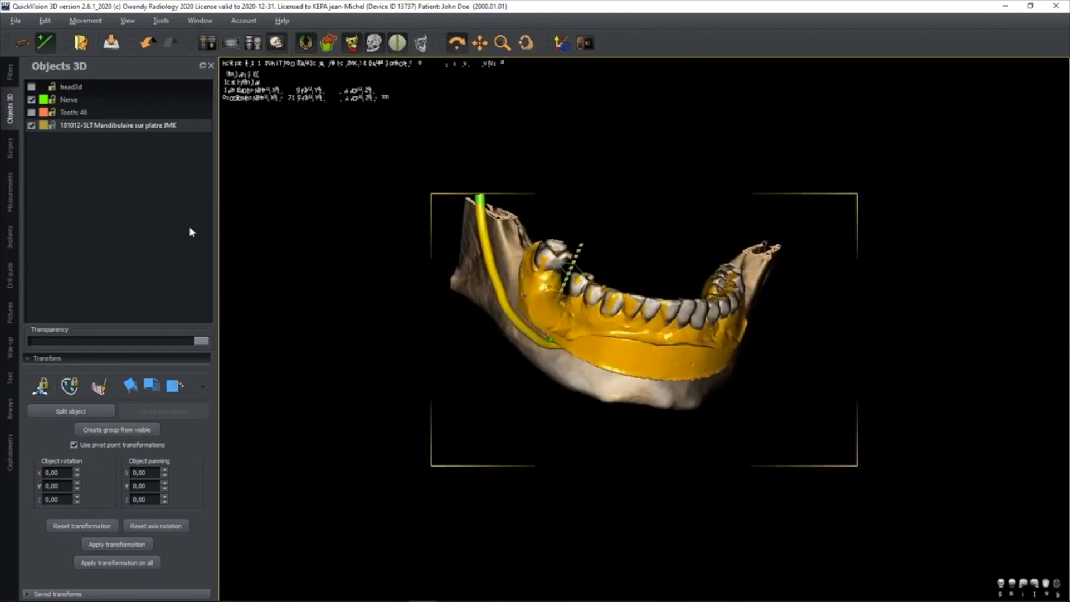
pyautogui.click(9, 274)
pyautogui.moveTo(608, 279); pyautogui.dragTo(623, 333)
pyautogui.click(372, 48)
# - Set the drill guide's tool diameter to 4 mm and its height to stopper to 18 mm
pyautogui.moveTo(144, 91); pyautogui.dragTo(96, 91)
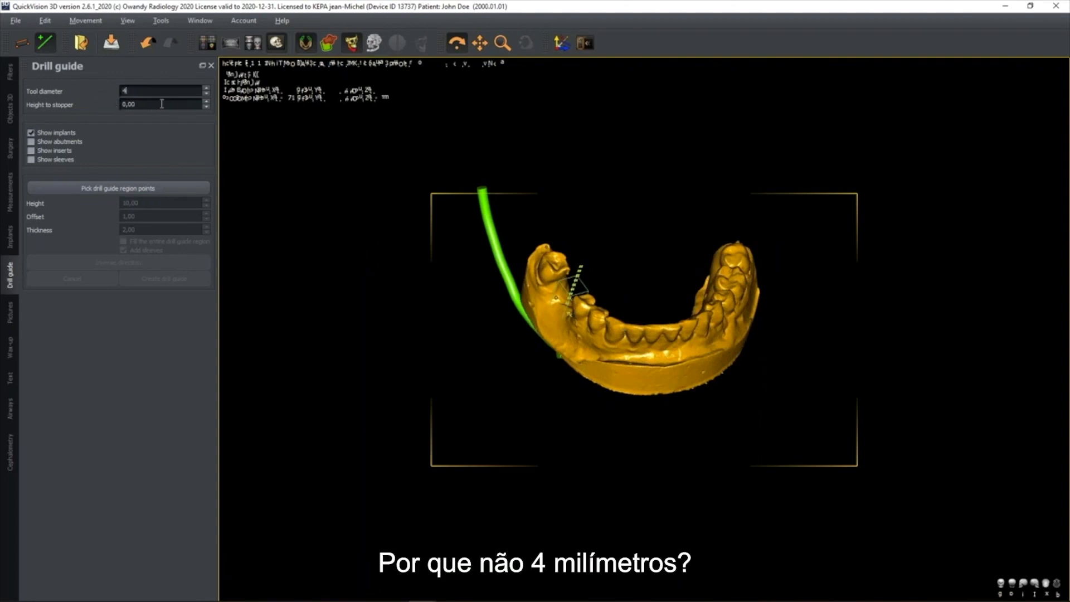
pyautogui.press('Tab')
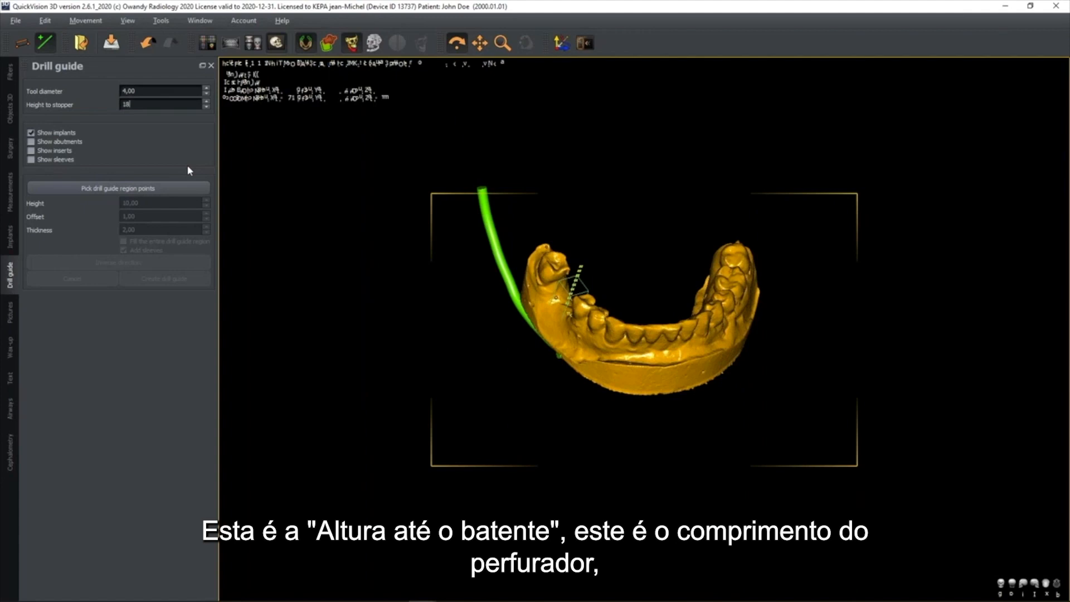
pyautogui.write('18')
pyautogui.press('Return')
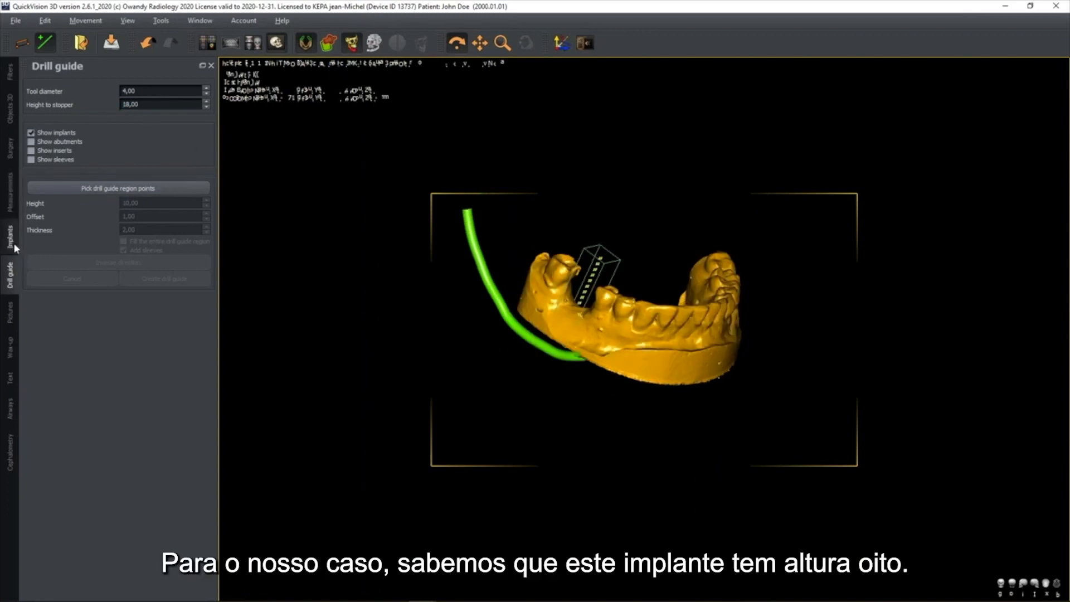
# - Check the tooth 46 implant's dimensions, and view its location by temporarily making the plaster model transparent
pyautogui.click(11, 239)
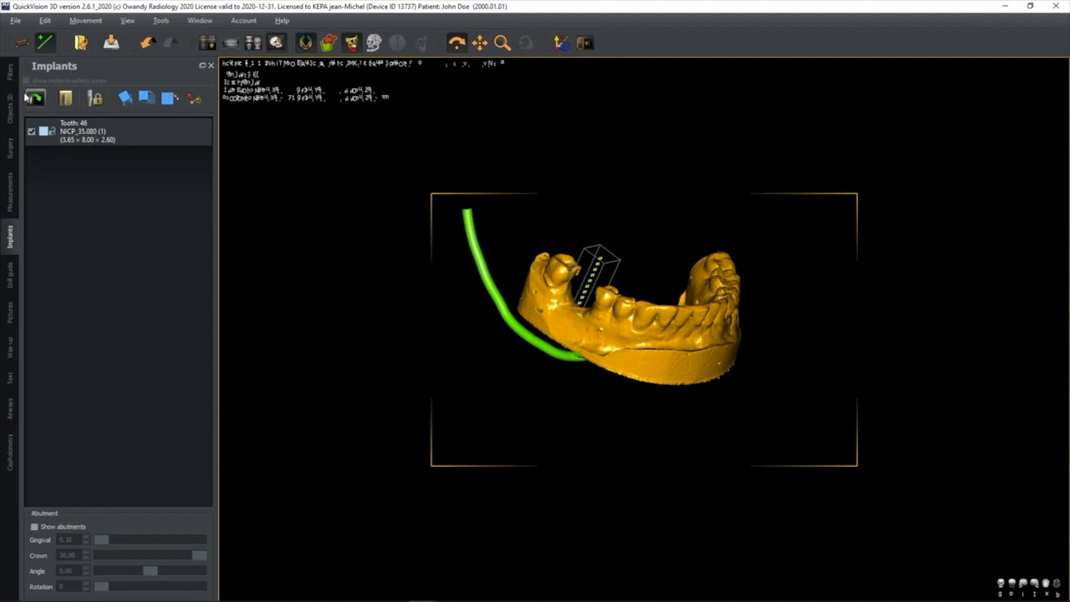
pyautogui.click(10, 108)
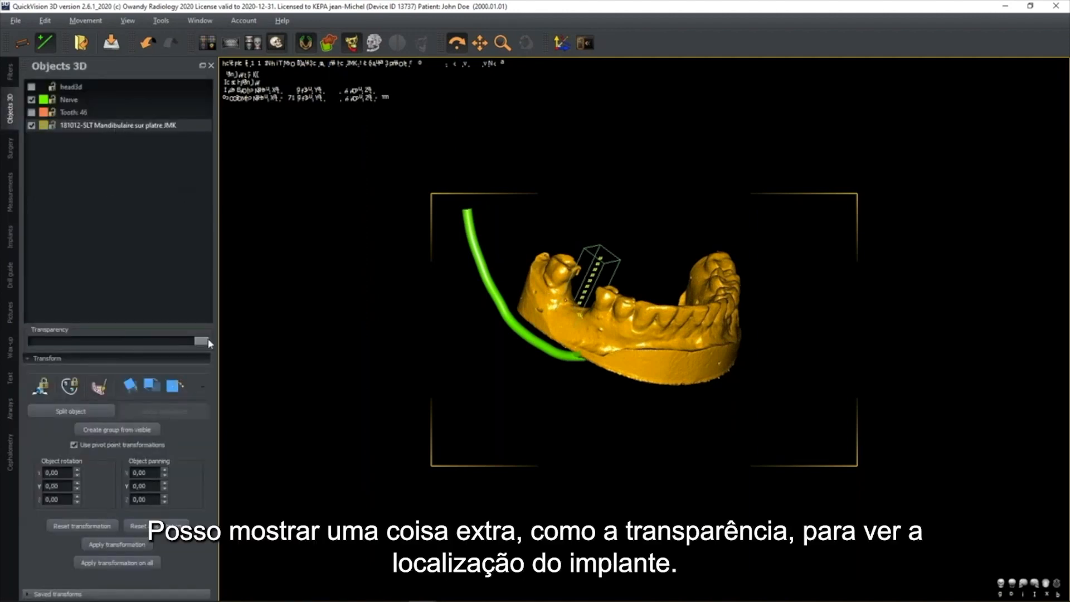
pyautogui.moveTo(163, 342); pyautogui.dragTo(209, 362)
# - Start picking the drill guide region and define its reference plane with points on the plaster model's occlusal surface
pyautogui.moveTo(641, 268); pyautogui.dragTo(647, 320)
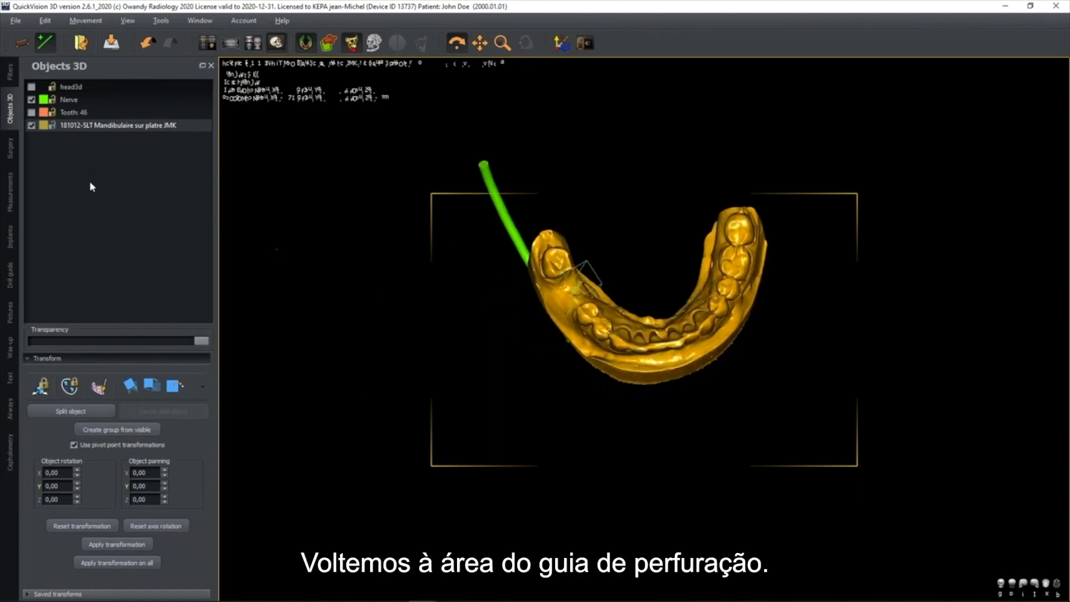
pyautogui.click(10, 274)
pyautogui.click(112, 188)
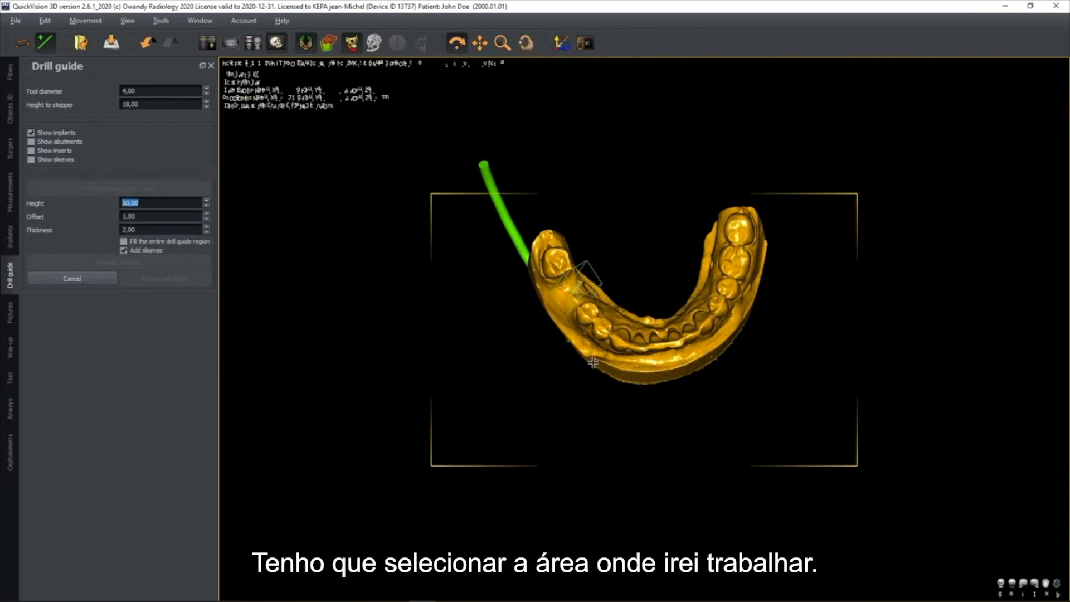
pyautogui.click(554, 271)
pyautogui.click(748, 237)
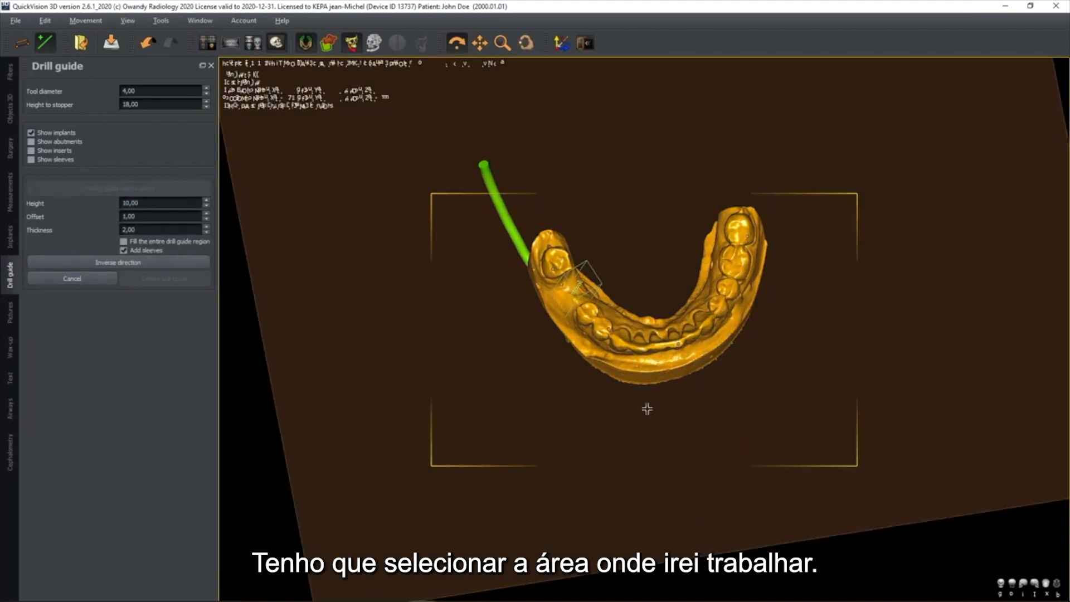
# - Outline the drill guide region around the implant site, from the molar behind it to the teeth in front of it
pyautogui.click(513, 271)
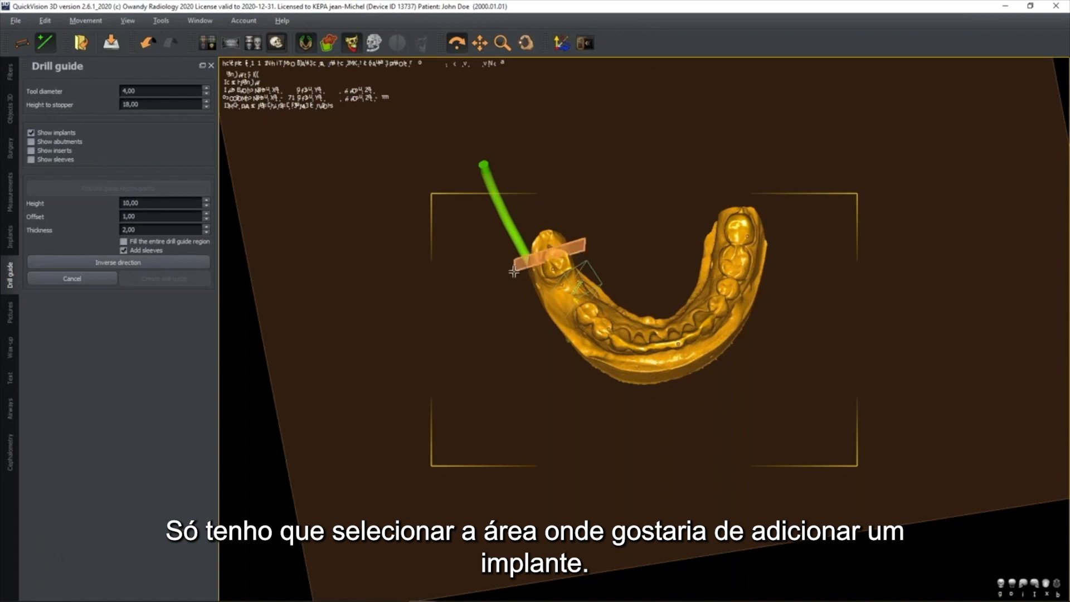
pyautogui.click(553, 346)
pyautogui.click(608, 389)
pyautogui.click(640, 311)
pyautogui.click(604, 272)
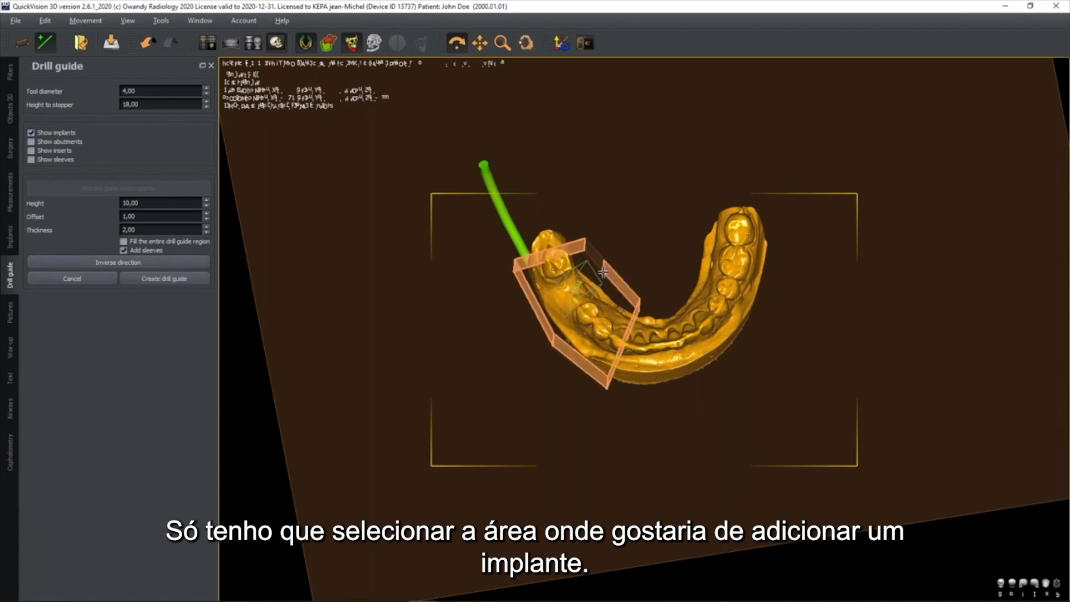
# - Invert the drill guide region's direction towards the teeth and set its height to 12 mm, then 13 mm
pyautogui.moveTo(664, 299); pyautogui.dragTo(676, 266)
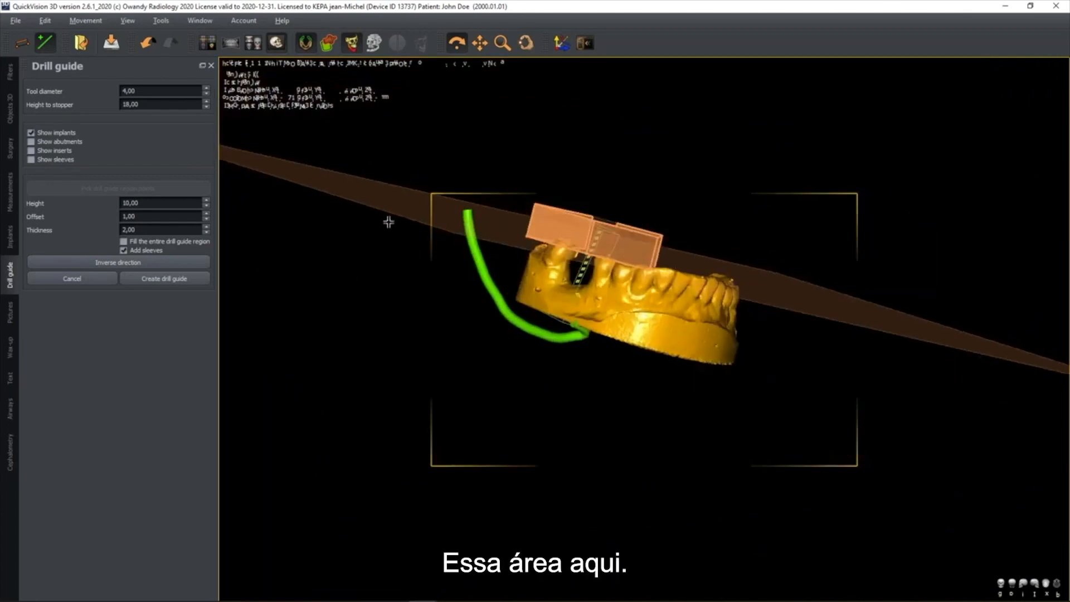
pyautogui.click(145, 263)
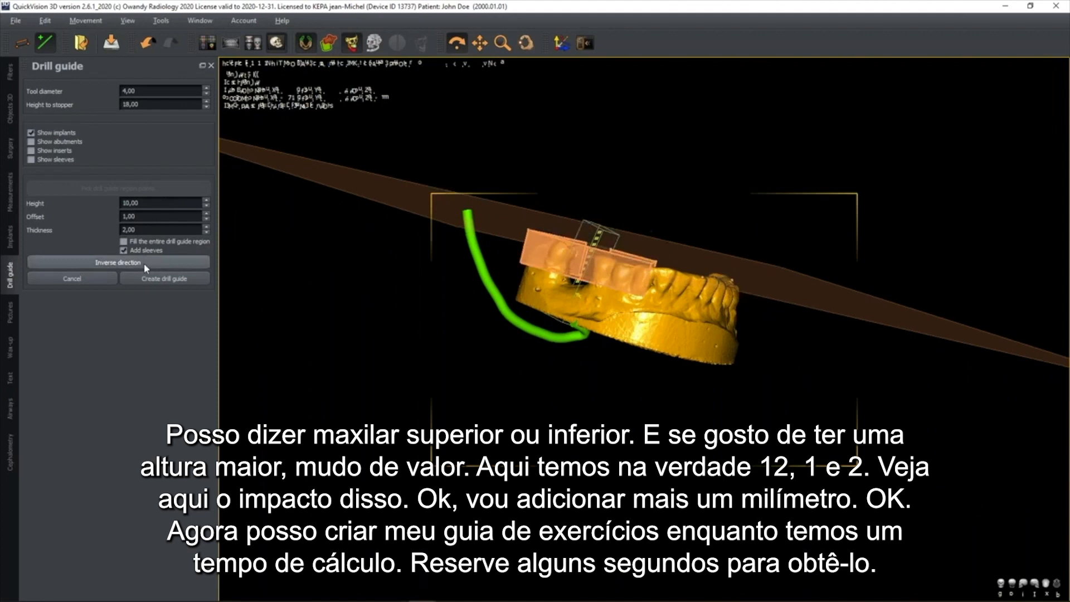
pyautogui.moveTo(674, 301); pyautogui.dragTo(645, 261)
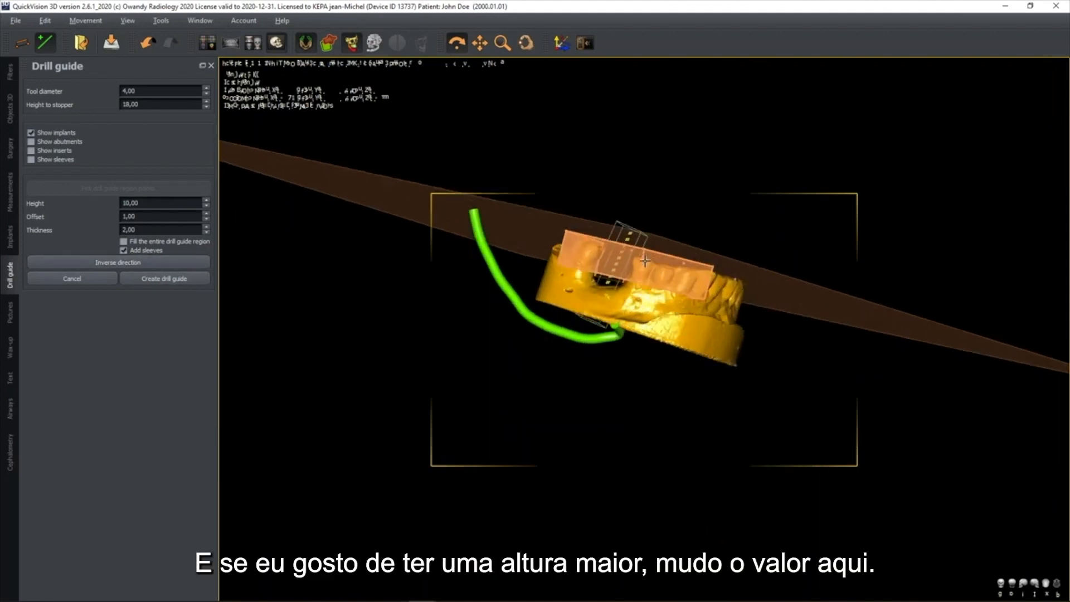
pyautogui.doubleClick(145, 203)
pyautogui.write('12')
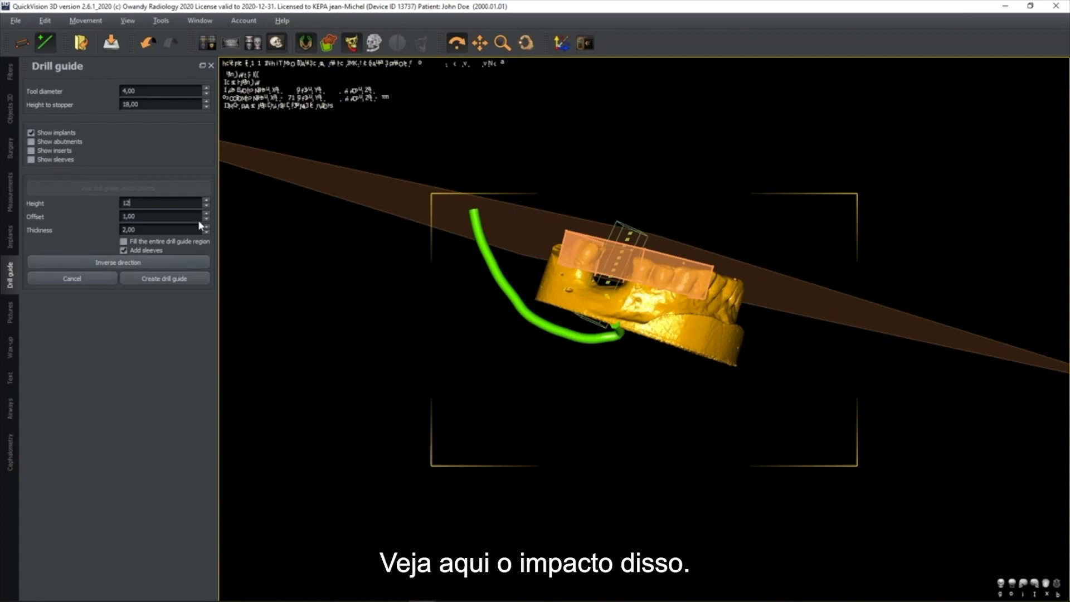
pyautogui.press('Return')
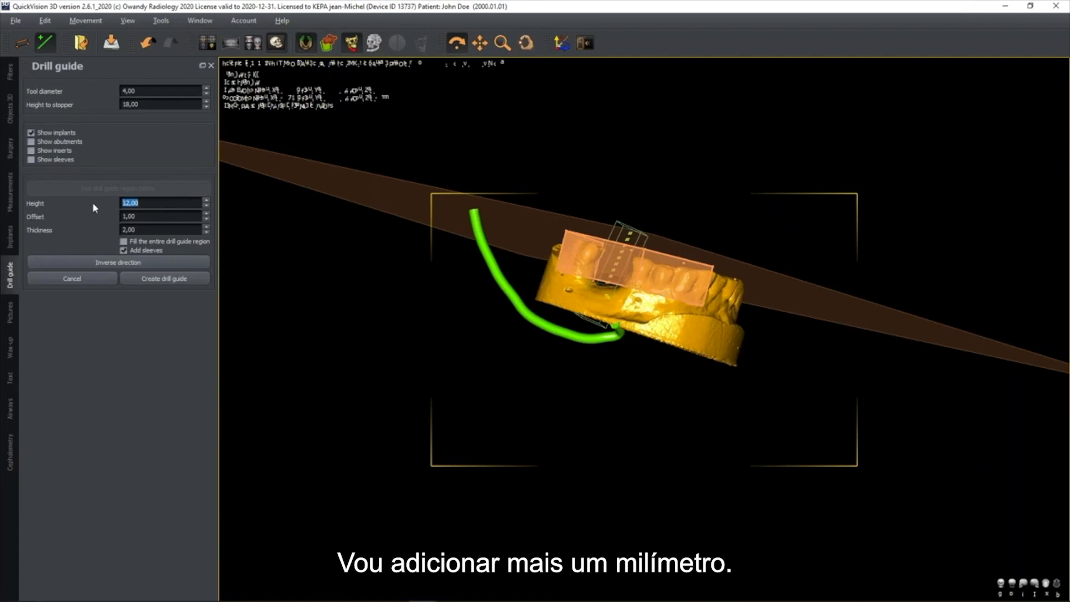
pyautogui.press('Return')
# - Create the drill guide from the outlined region on the plaster model and view it up close
pyautogui.moveTo(720, 301); pyautogui.dragTo(678, 325)
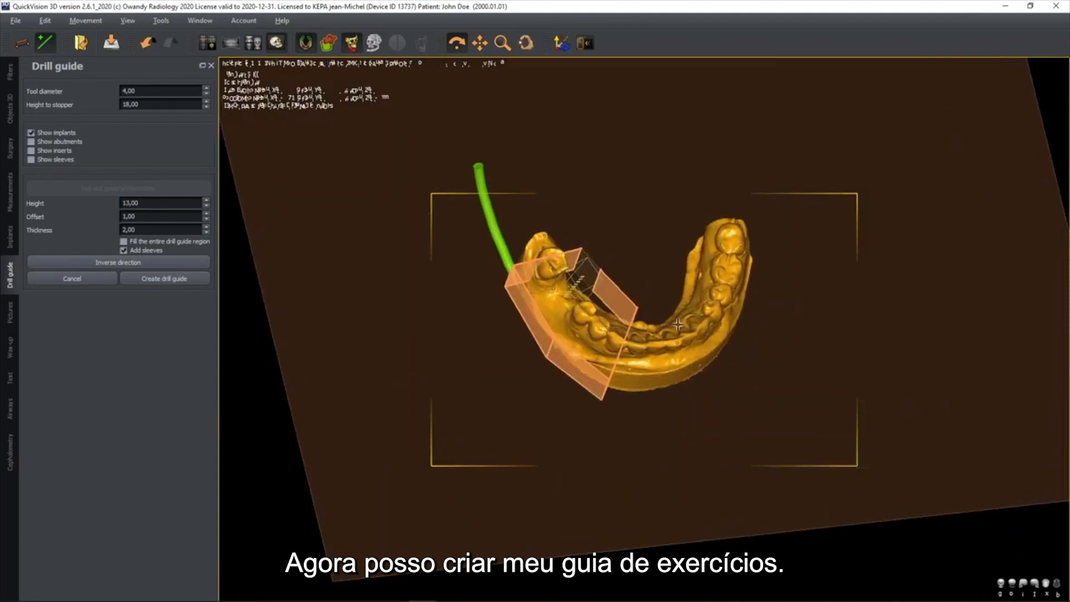
pyautogui.click(164, 280)
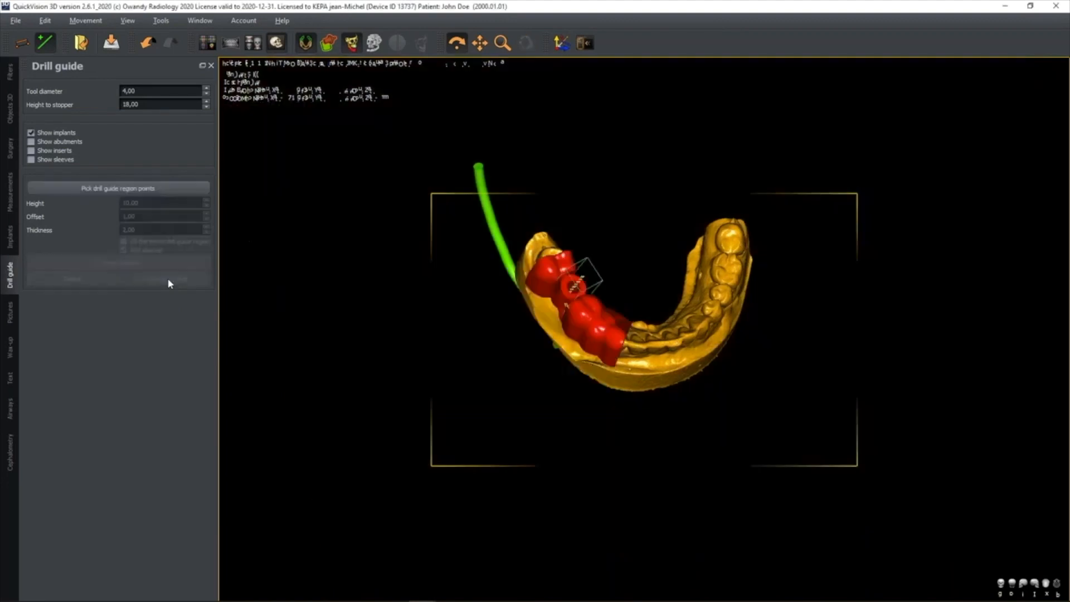
pyautogui.moveTo(609, 278)
pyautogui.mouseDown()
pyautogui.moveTo(615, 257)
pyautogui.moveTo(592, 285)
pyautogui.mouseUp()
pyautogui.scroll(4, 614, 257)
# - Hide the plaster mandible and the nerve, and view the drill guide with the implant from the side
pyautogui.click(11, 111)
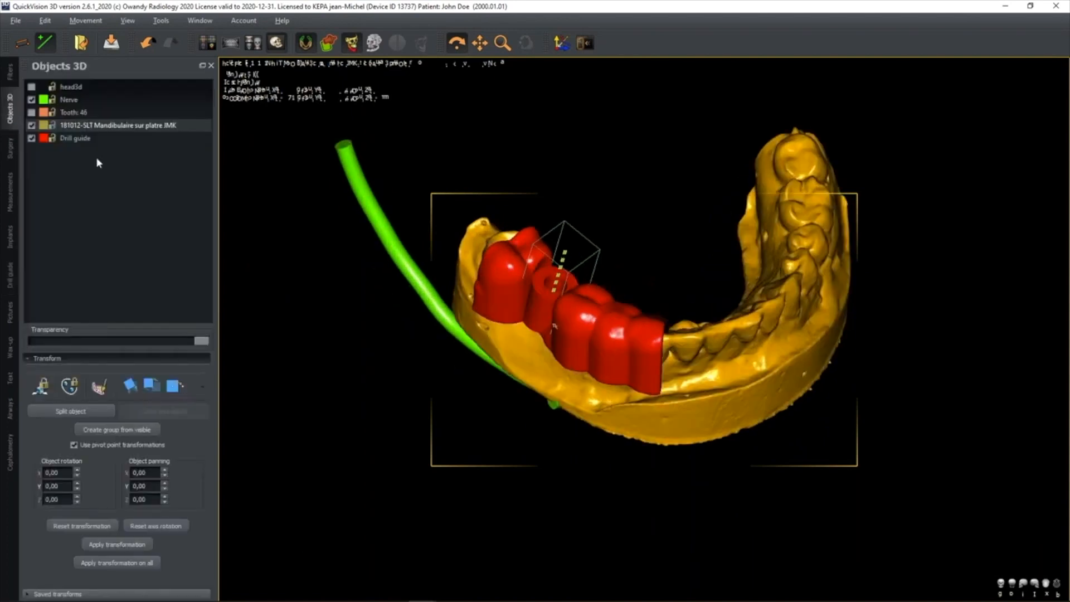
pyautogui.click(31, 125)
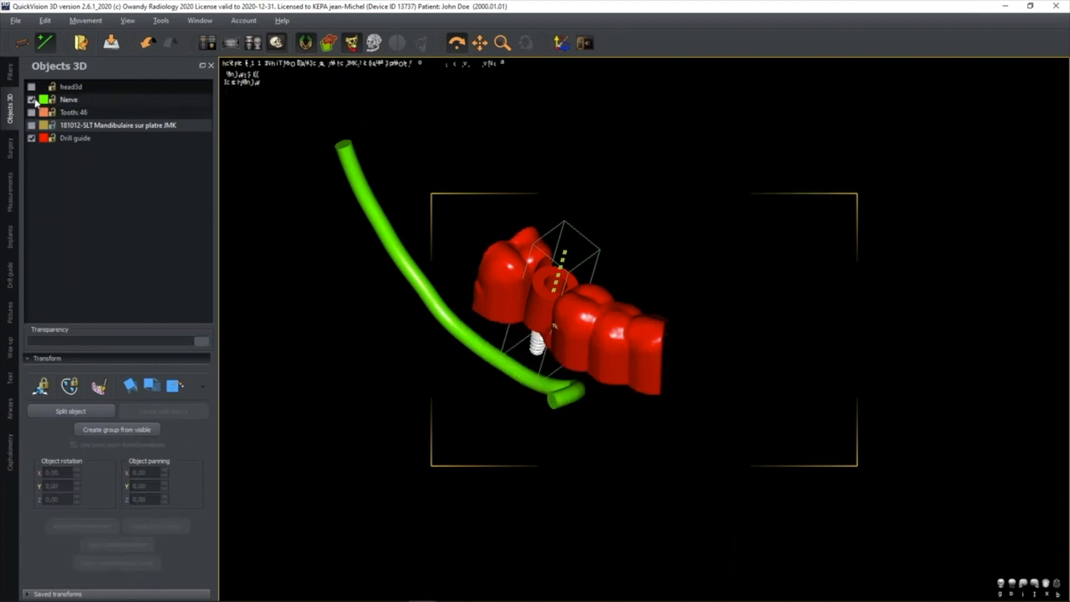
pyautogui.click(31, 100)
pyautogui.moveTo(597, 339); pyautogui.dragTo(614, 309)
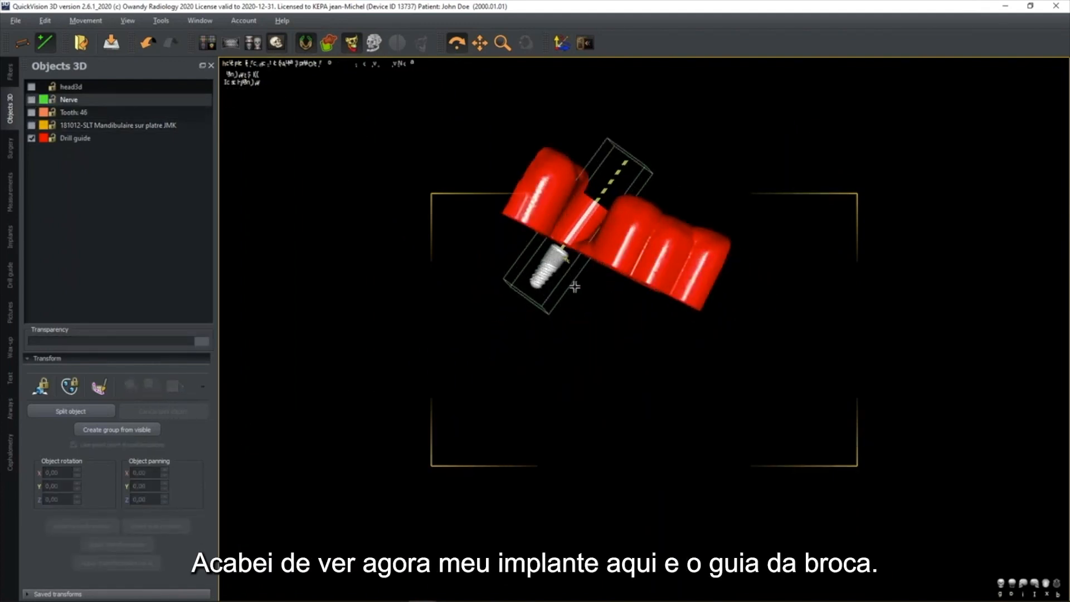
pyautogui.moveTo(626, 254); pyautogui.dragTo(599, 239)
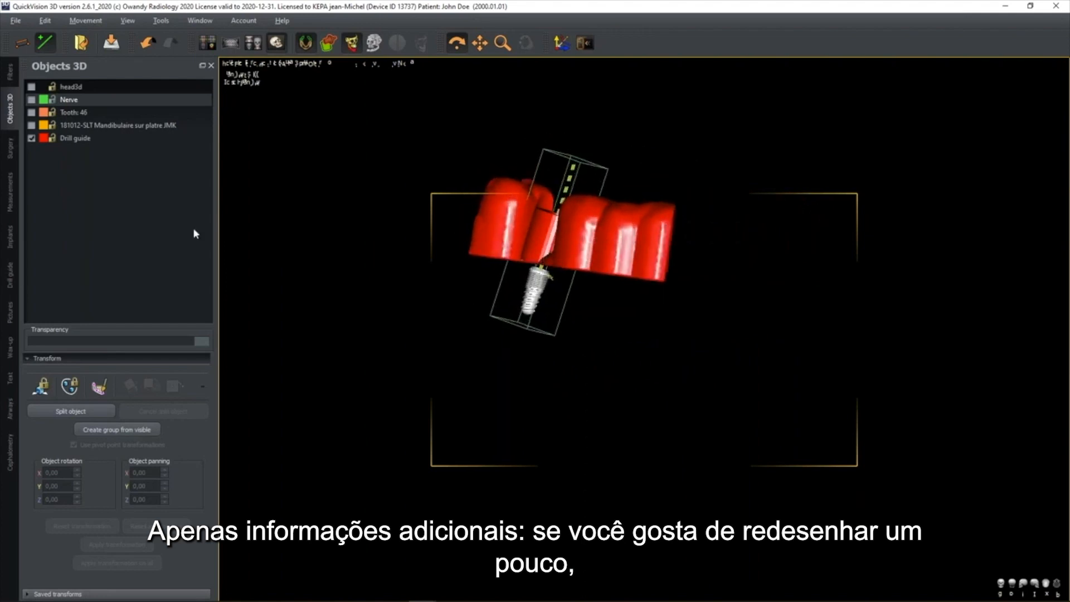
# - Cut away the lower part of the drill guide beneath the teeth in front of the implant, using cutting planes
pyautogui.click(11, 148)
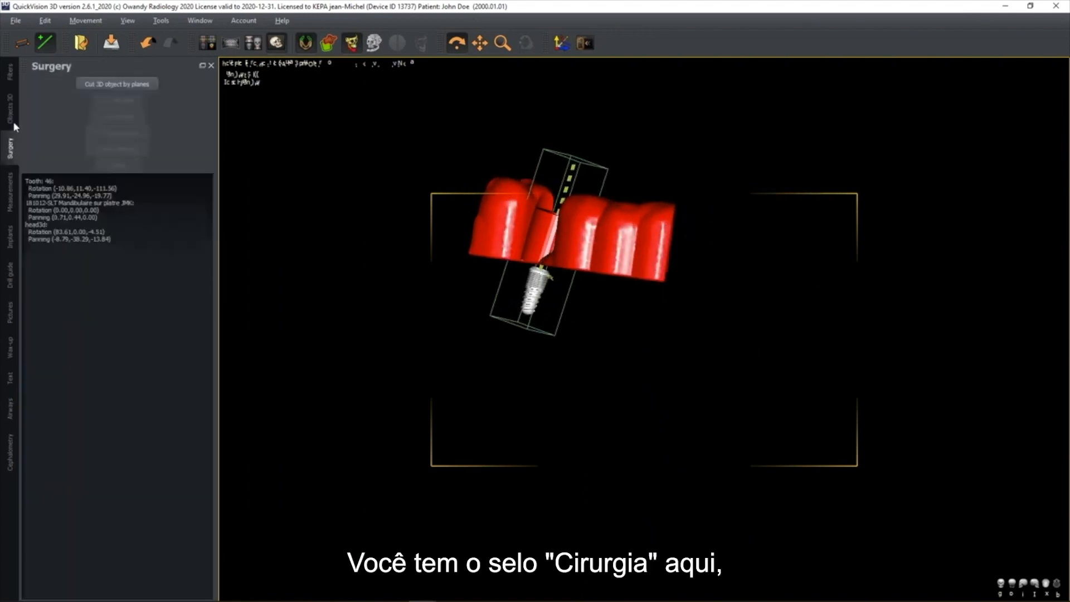
pyautogui.click(122, 83)
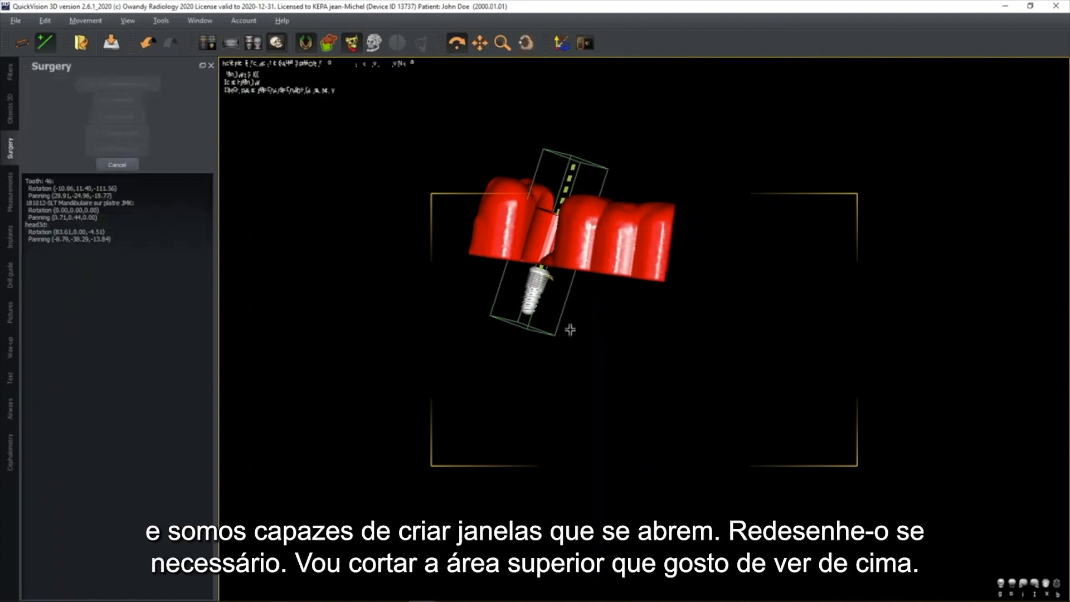
pyautogui.scroll(2, 580, 296)
pyautogui.scroll(2, 577, 279)
pyautogui.moveTo(576, 270); pyautogui.dragTo(691, 399, button='middle')
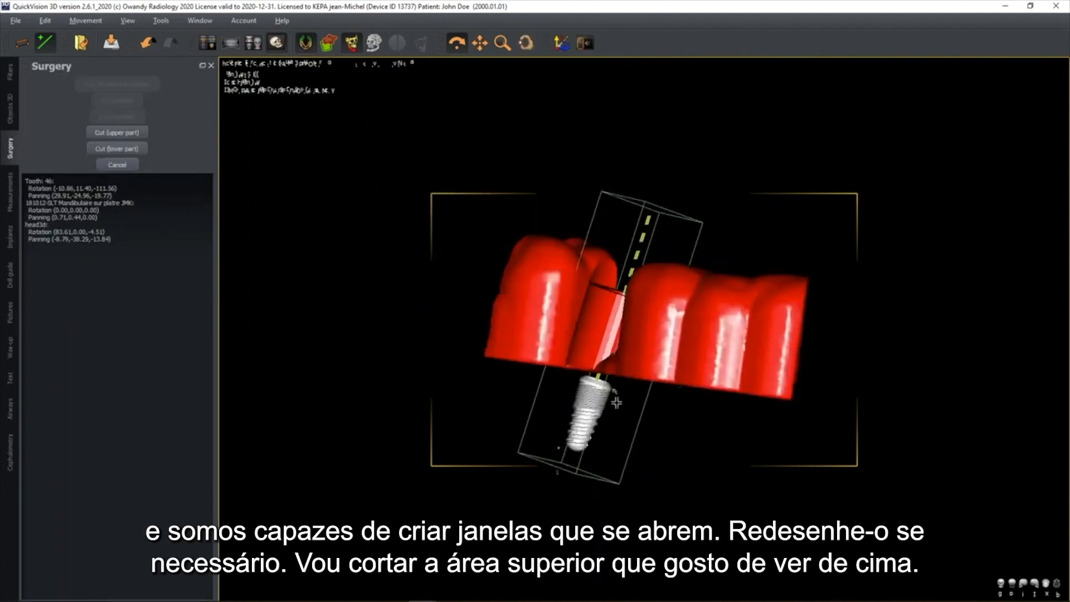
pyautogui.click(650, 357)
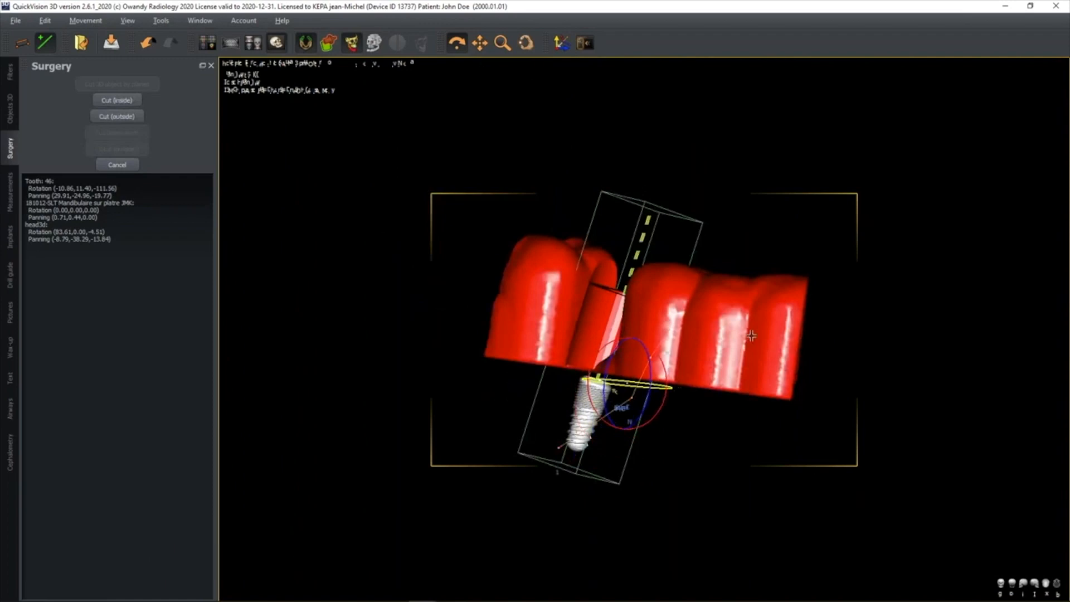
pyautogui.click(856, 326)
pyautogui.click(828, 489)
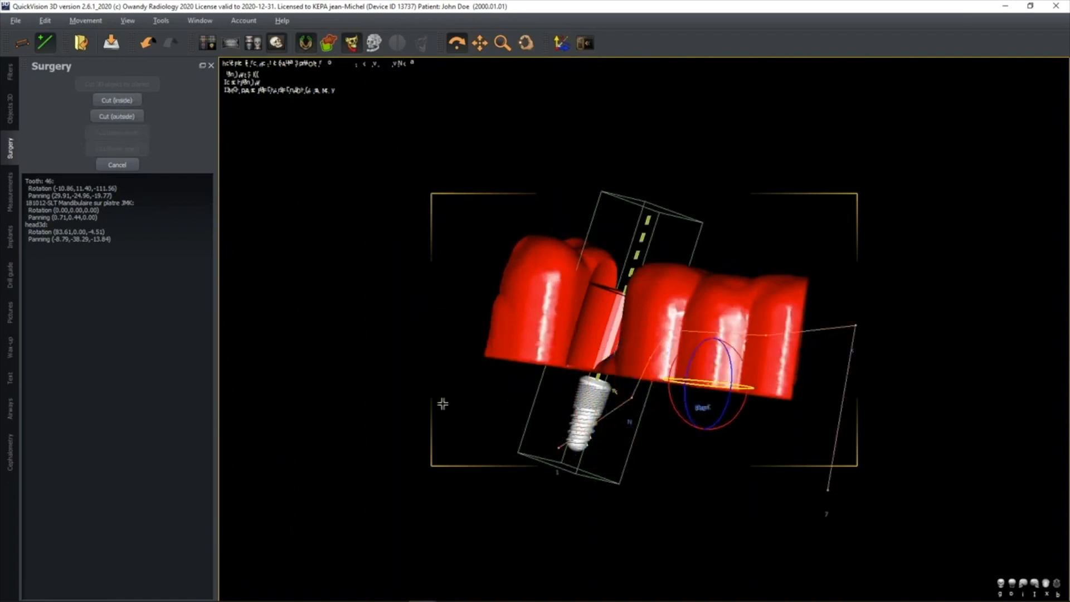
pyautogui.click(126, 104)
# - Cut a viewing window into the upper surface of the drill guide over the teeth in front of the implant
pyautogui.moveTo(699, 329); pyautogui.dragTo(734, 309)
pyautogui.click(731, 227)
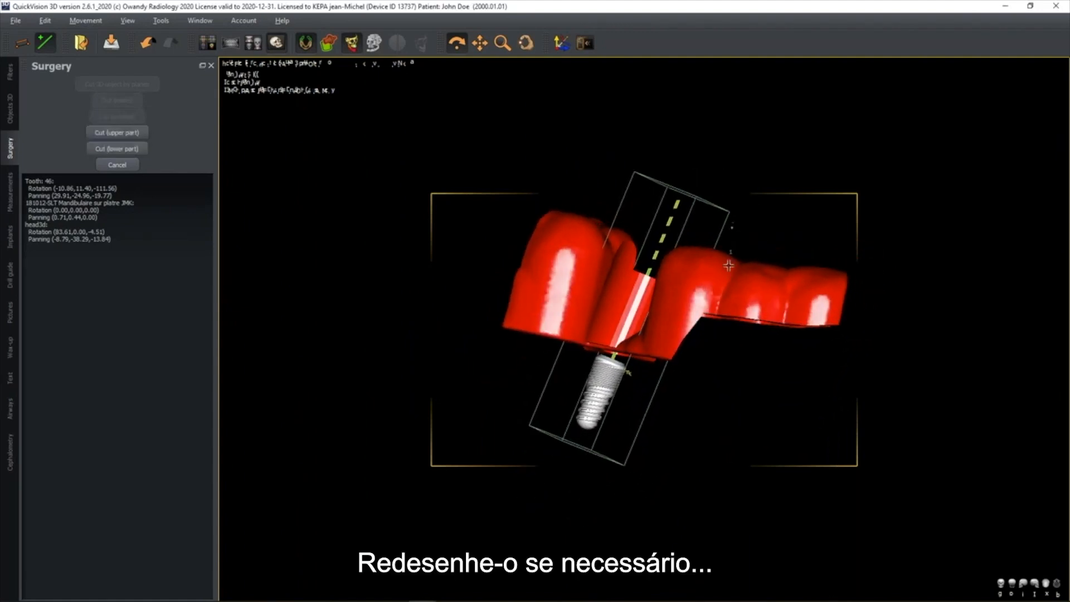
pyautogui.click(724, 287)
pyautogui.click(812, 240)
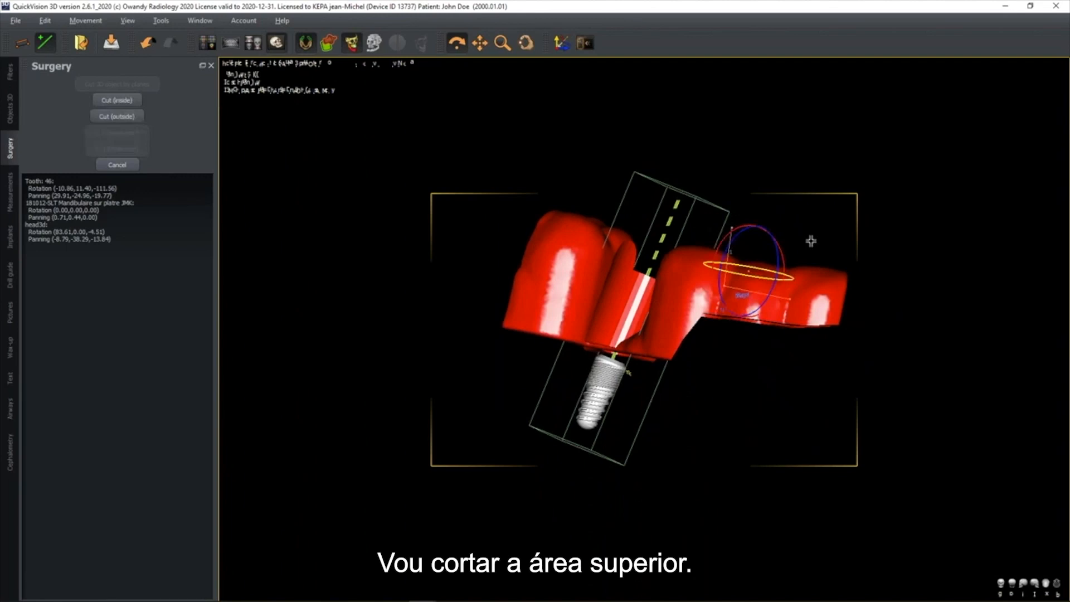
pyautogui.click(133, 102)
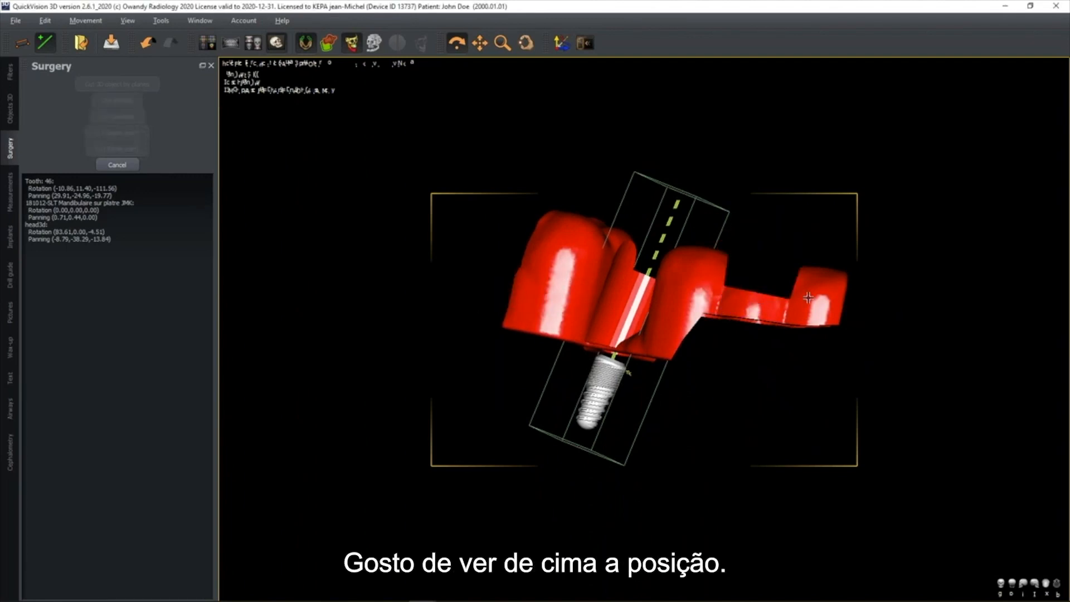
# - Cut away the outer rear portion of the drill guide over the molar behind the implant
pyautogui.moveTo(654, 304)
pyautogui.mouseDown()
pyautogui.moveTo(642, 340)
pyautogui.moveTo(694, 311)
pyautogui.moveTo(678, 316)
pyautogui.moveTo(674, 303)
pyautogui.mouseUp()
pyautogui.click(649, 275)
pyautogui.click(726, 303)
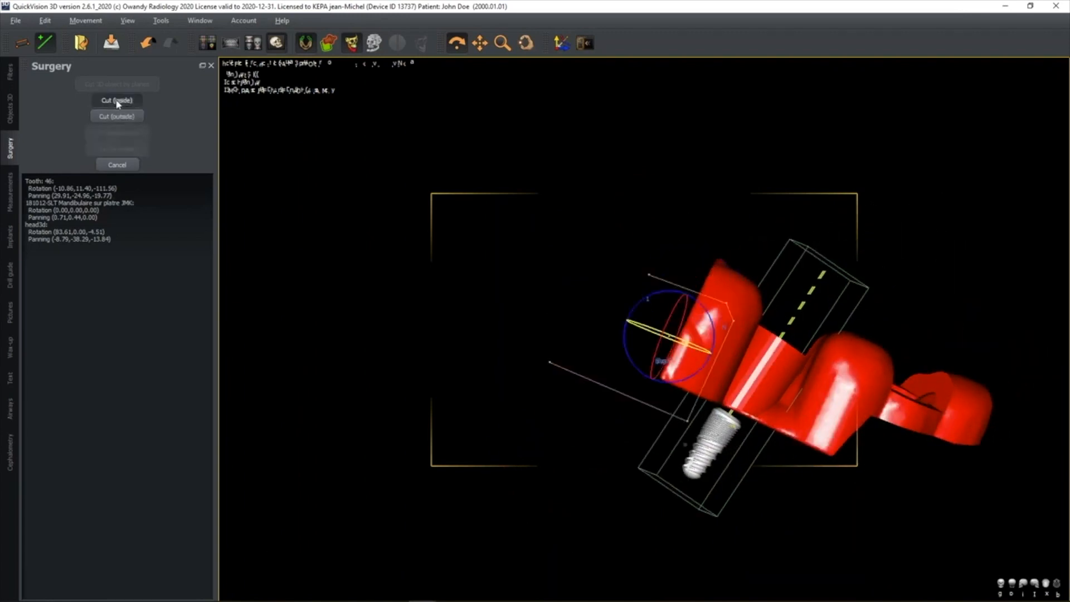
pyautogui.click(115, 102)
# - Show the CBCT bone volume again and view the trimmed drill guide seated on the mandible from above
pyautogui.moveTo(826, 397); pyautogui.dragTo(897, 367)
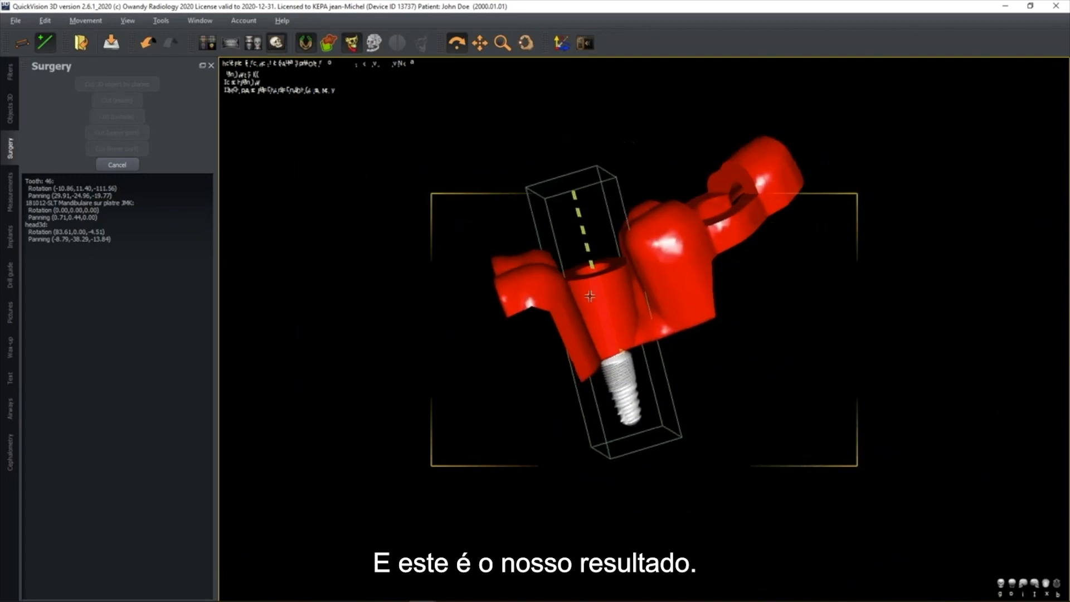
pyautogui.click(374, 43)
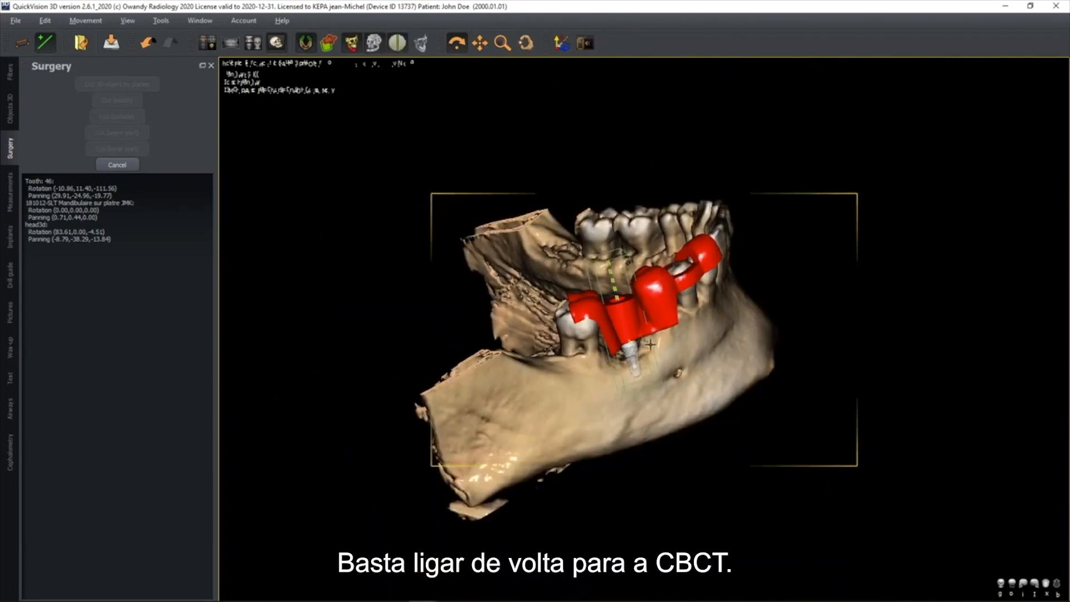
pyautogui.moveTo(632, 322); pyautogui.dragTo(616, 356)
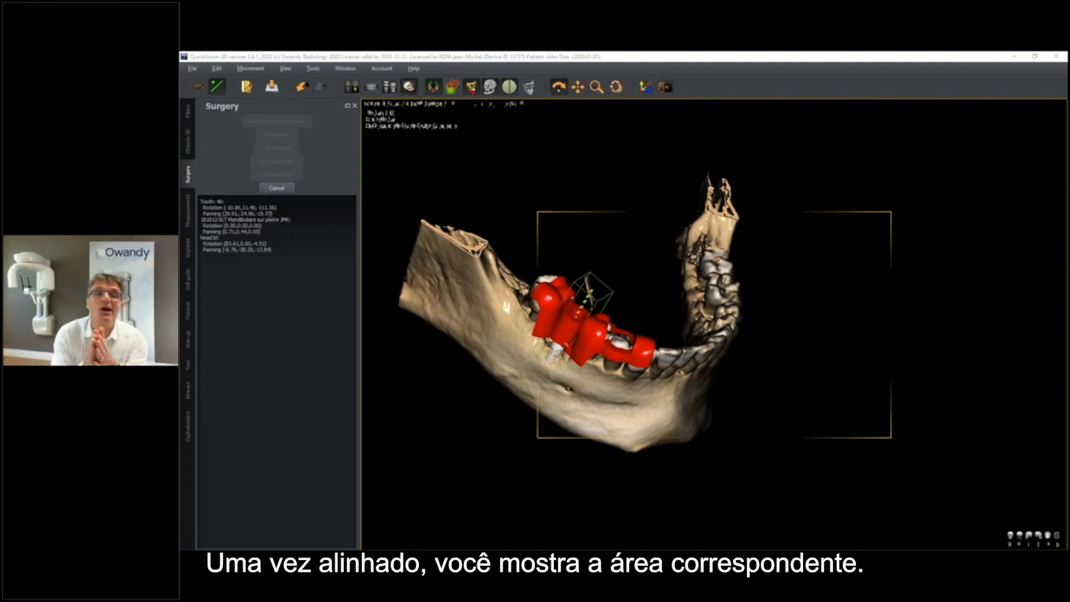
# - Check the drill guide and implant in the split object layout and the slice layout, ending with the full 3D view
pyautogui.click(389, 88)
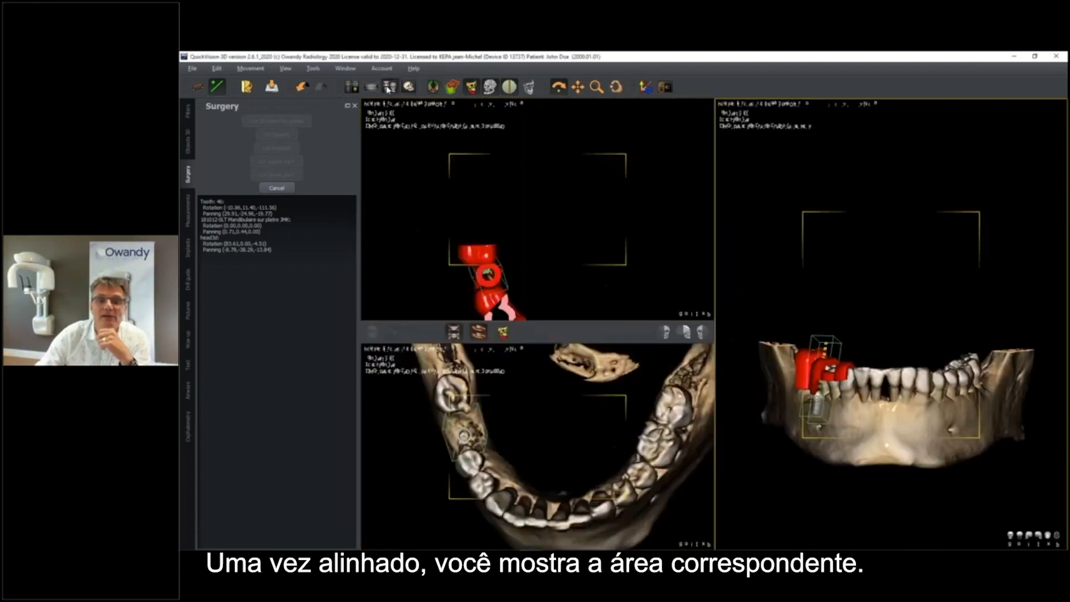
pyautogui.click(352, 86)
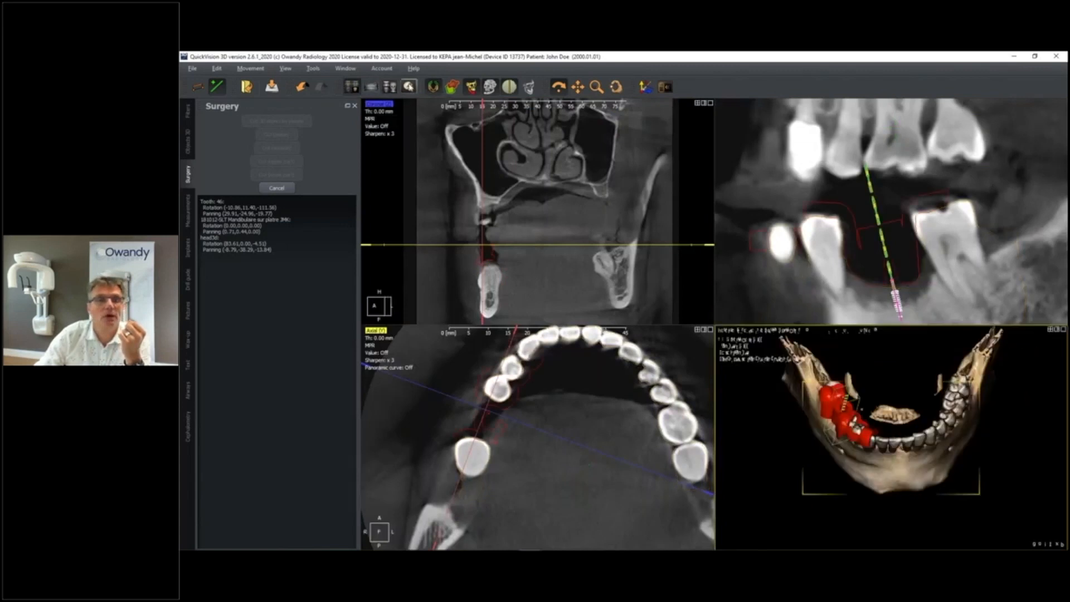
pyautogui.click(409, 86)
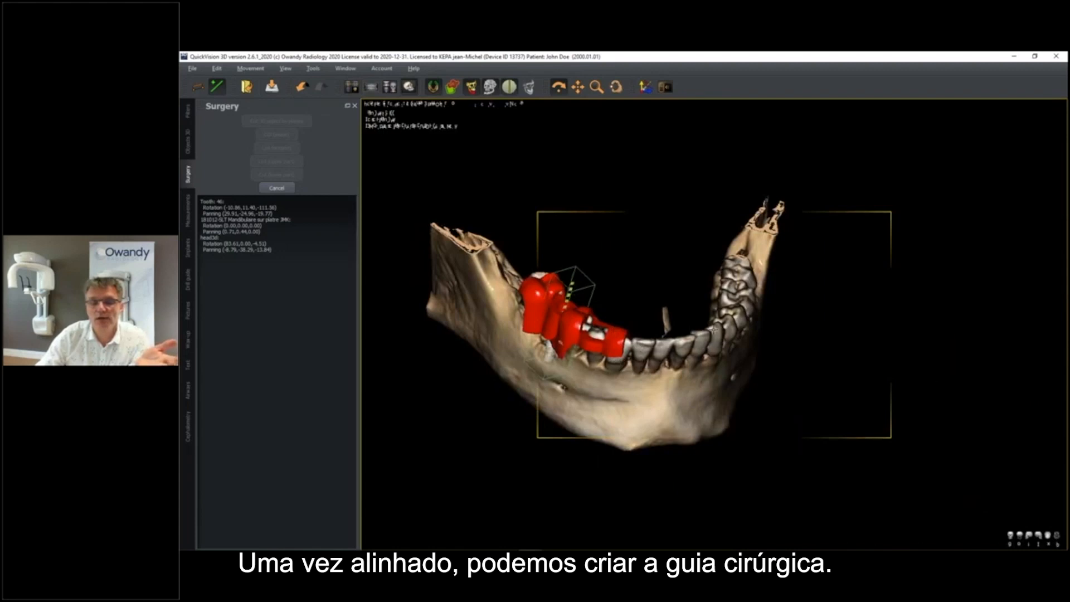
pyautogui.moveTo(587, 355); pyautogui.dragTo(702, 313, button='middle')
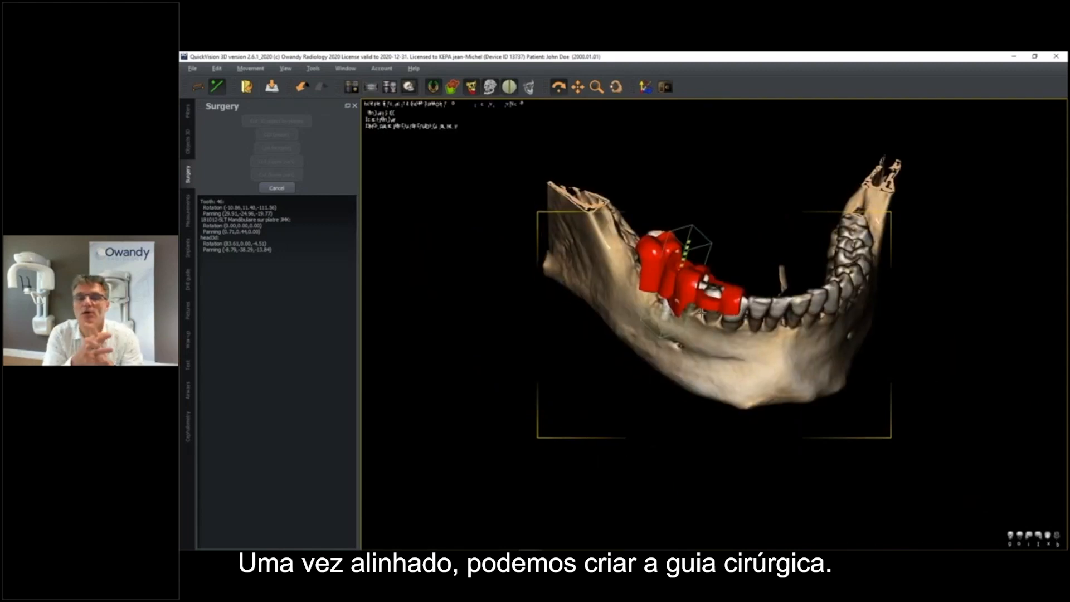
pyautogui.click(1016, 55)
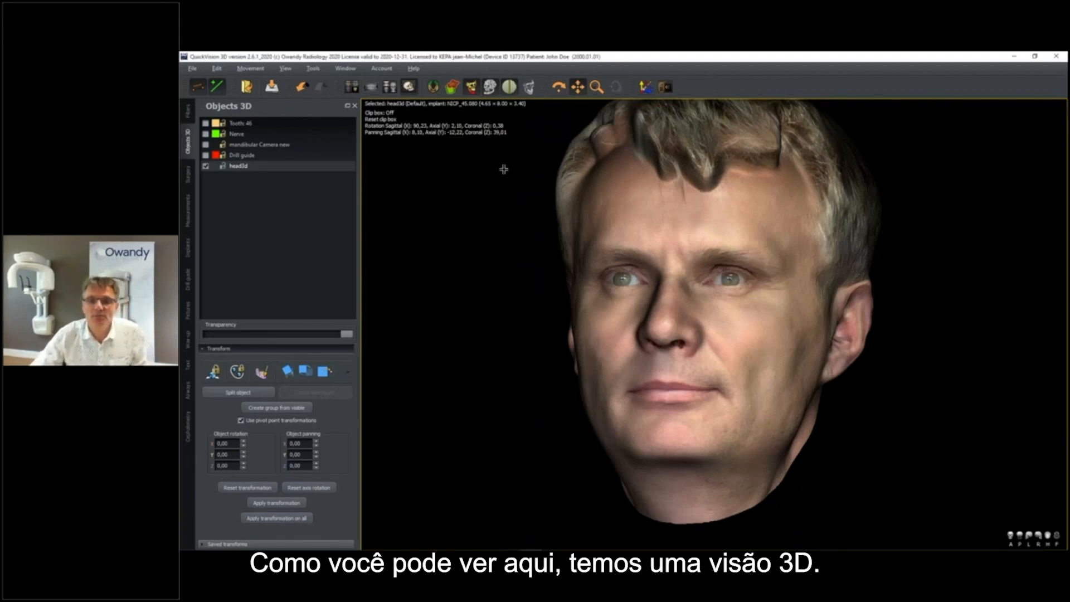
# - Lower the transparency setting of head3d until the facial skin gives way to the skull and teeth
pyautogui.moveTo(579, 121); pyautogui.dragTo(594, 116)
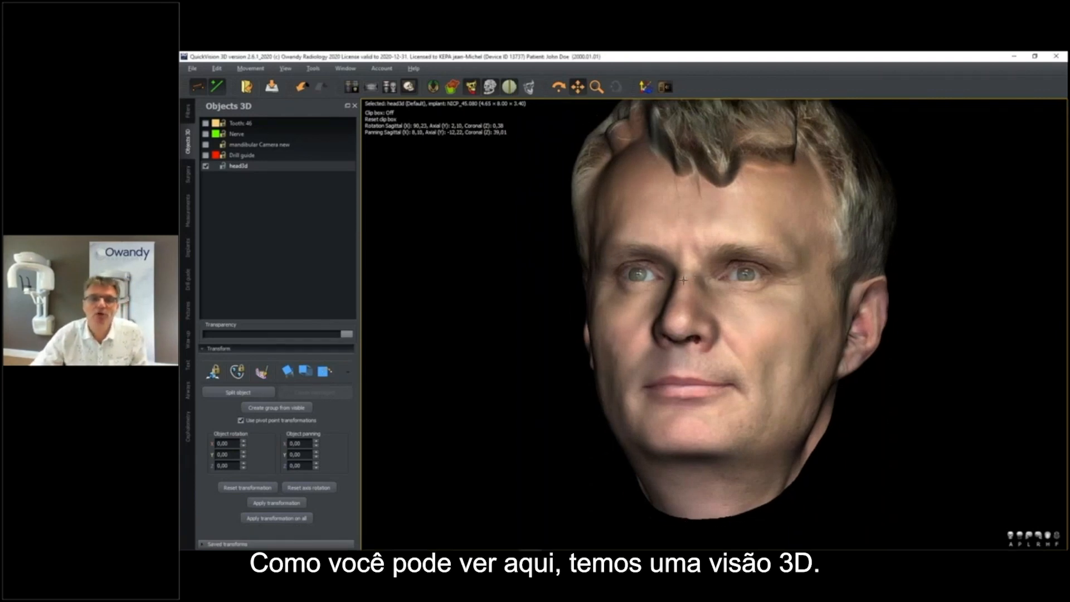
pyautogui.click(559, 87)
pyautogui.moveTo(711, 259); pyautogui.dragTo(706, 259)
pyautogui.moveTo(347, 334); pyautogui.dragTo(207, 337)
pyautogui.moveTo(684, 387); pyautogui.dragTo(630, 368)
pyautogui.scroll(5, 672, 317)
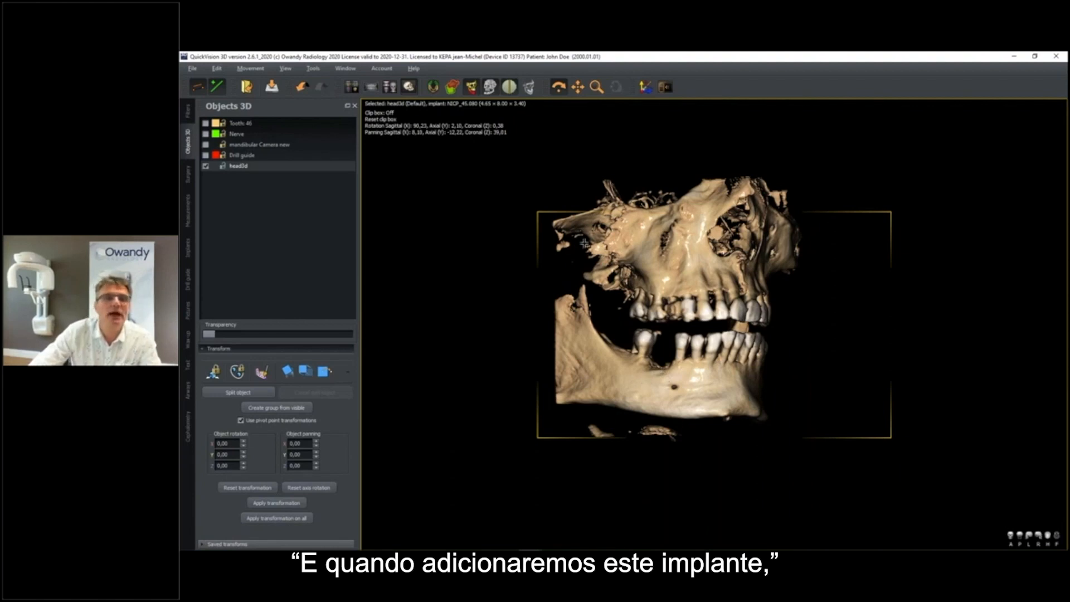
# - Clip the upper jaw off the head3d volume with the clip box, leaving only the mandible, and turn the box off
pyautogui.click(386, 120)
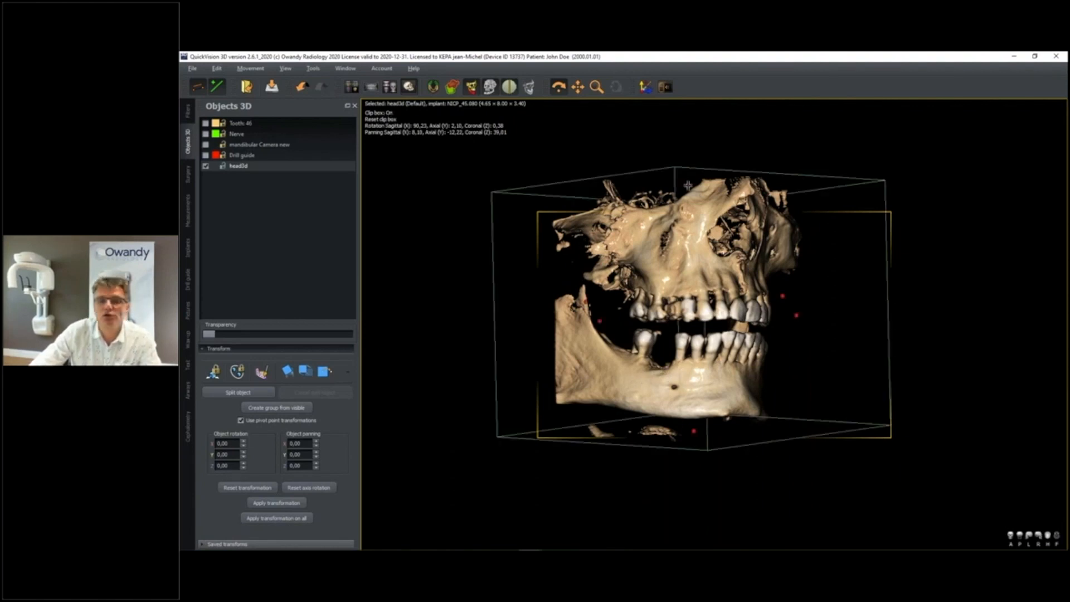
pyautogui.moveTo(697, 241); pyautogui.dragTo(699, 331)
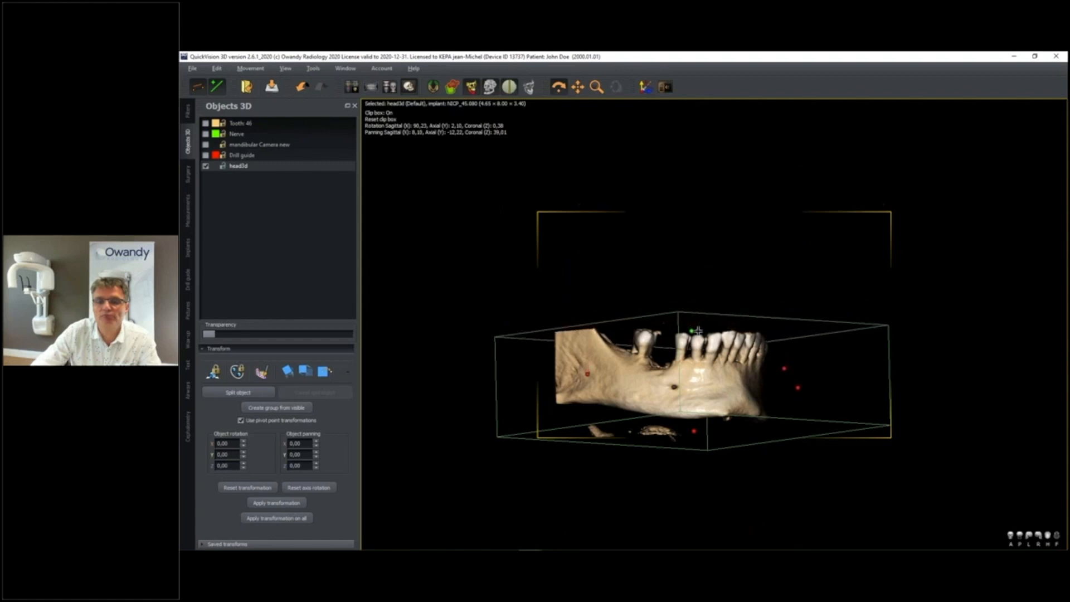
pyautogui.click(389, 115)
pyautogui.moveTo(692, 311); pyautogui.dragTo(695, 323)
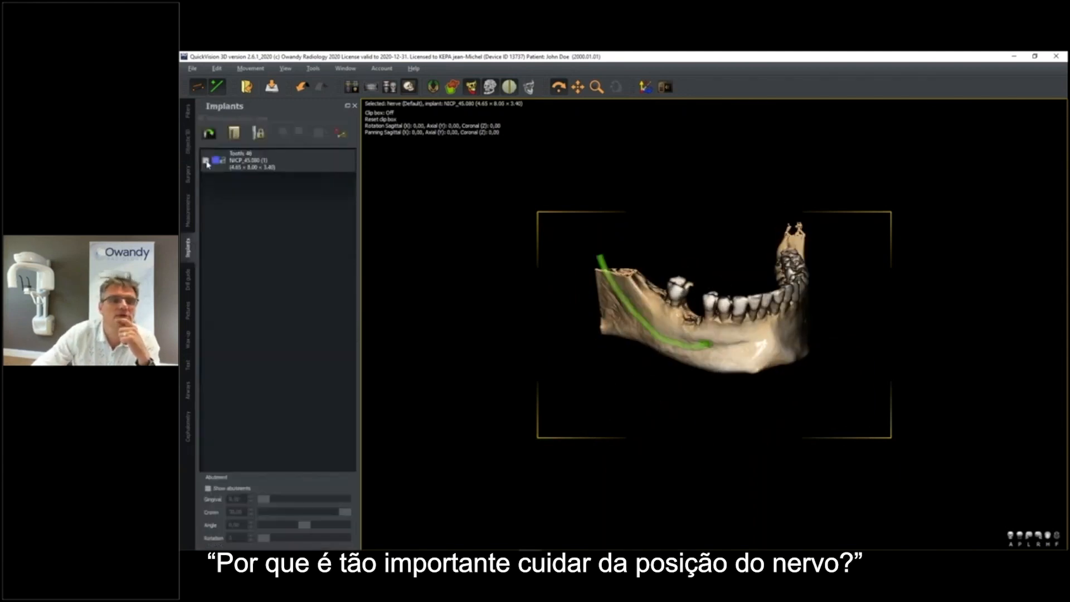
# - Show Tooth 46 and apply its Default saved transform to place it above the implant
pyautogui.moveTo(722, 325); pyautogui.dragTo(679, 351)
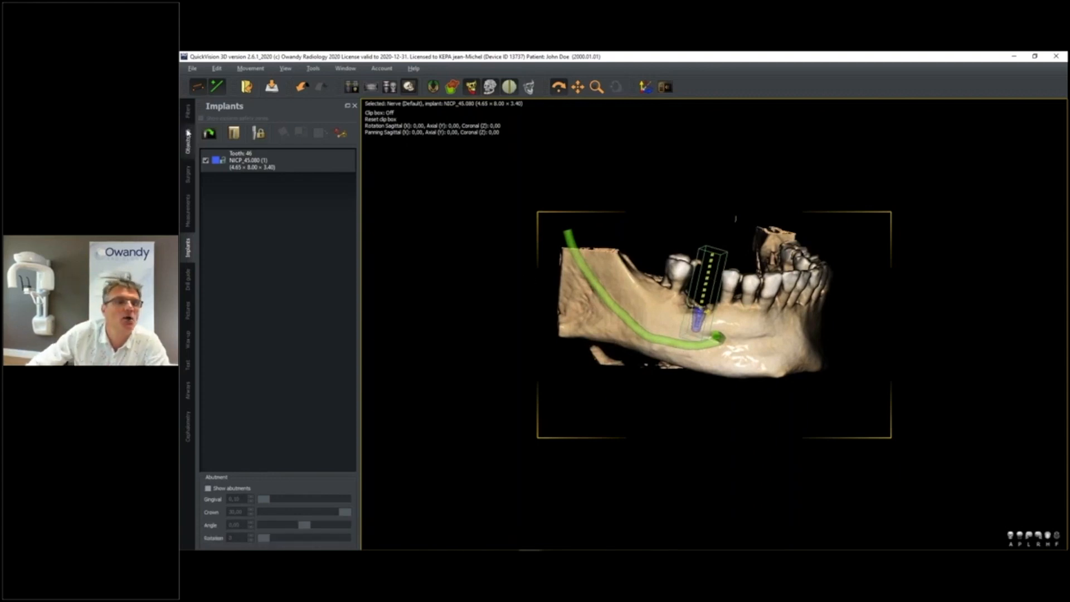
pyautogui.click(189, 144)
pyautogui.click(206, 123)
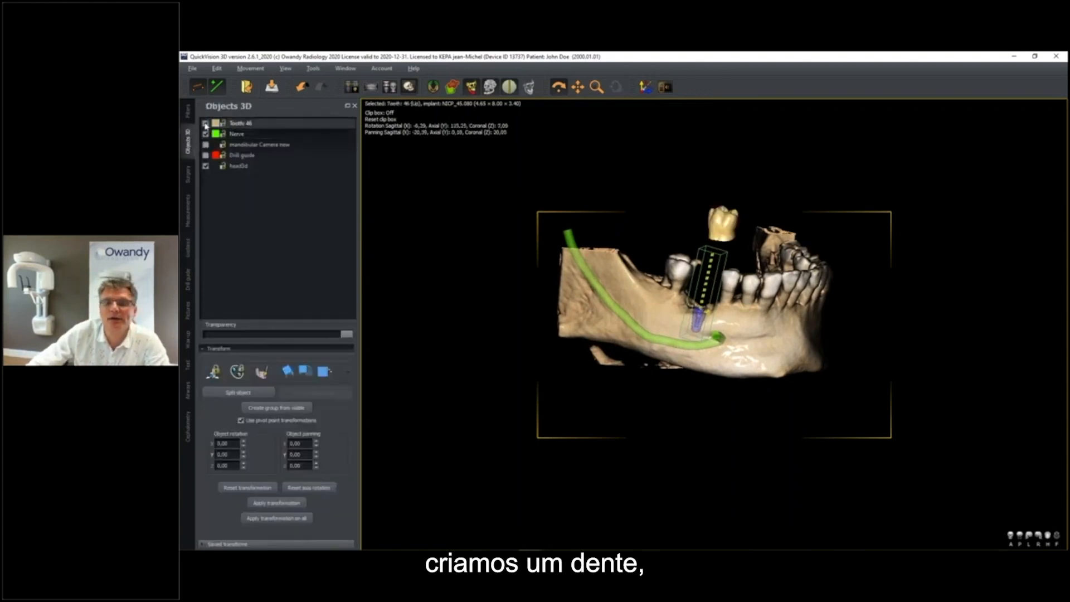
pyautogui.click(244, 544)
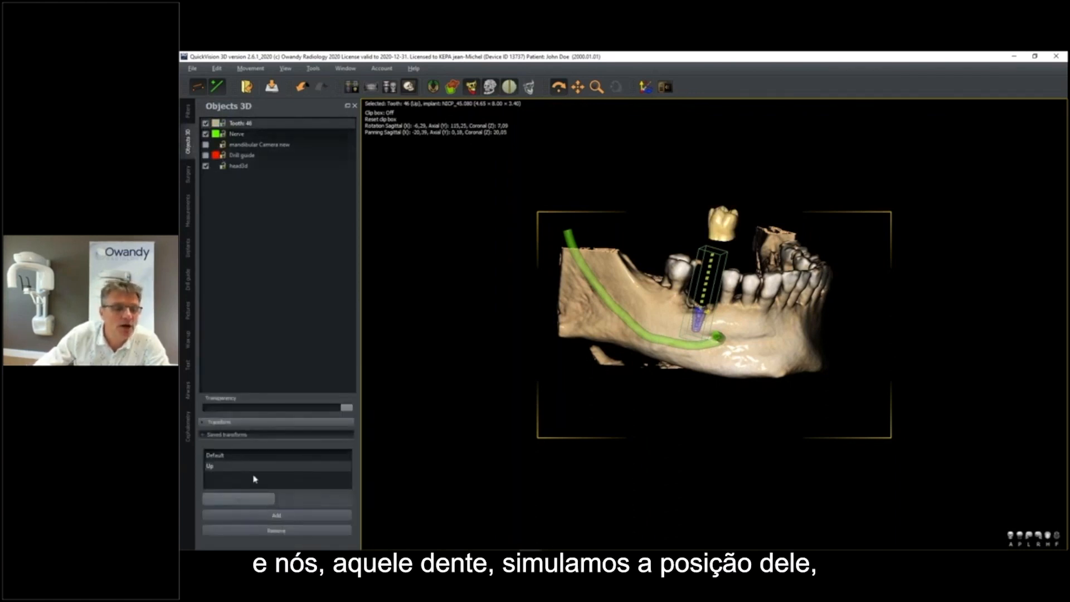
pyautogui.click(216, 455)
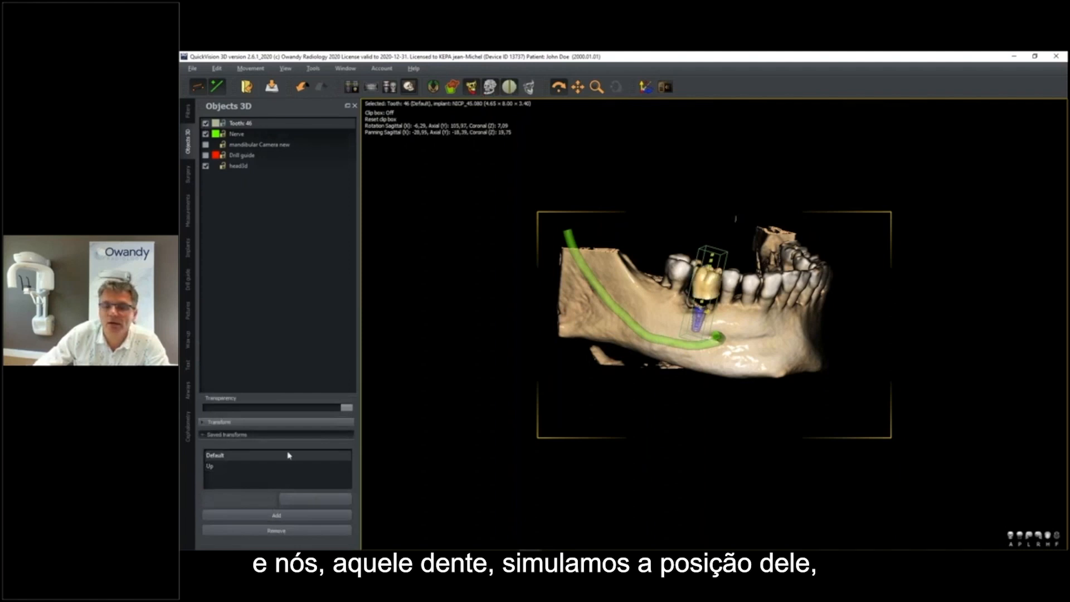
pyautogui.moveTo(791, 339)
pyautogui.mouseDown()
pyautogui.moveTo(780, 333)
pyautogui.moveTo(796, 331)
pyautogui.mouseUp()
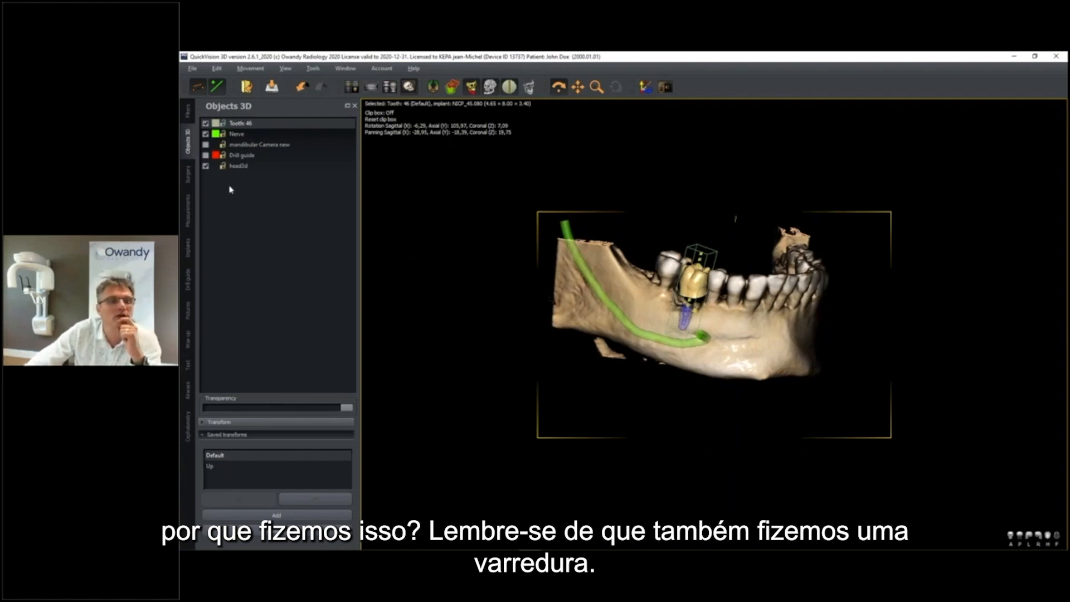
# - Show the mandibular Camera new scan, apply its Default saved transform to seat it on the bone, and hide Tooth 46
pyautogui.click(206, 145)
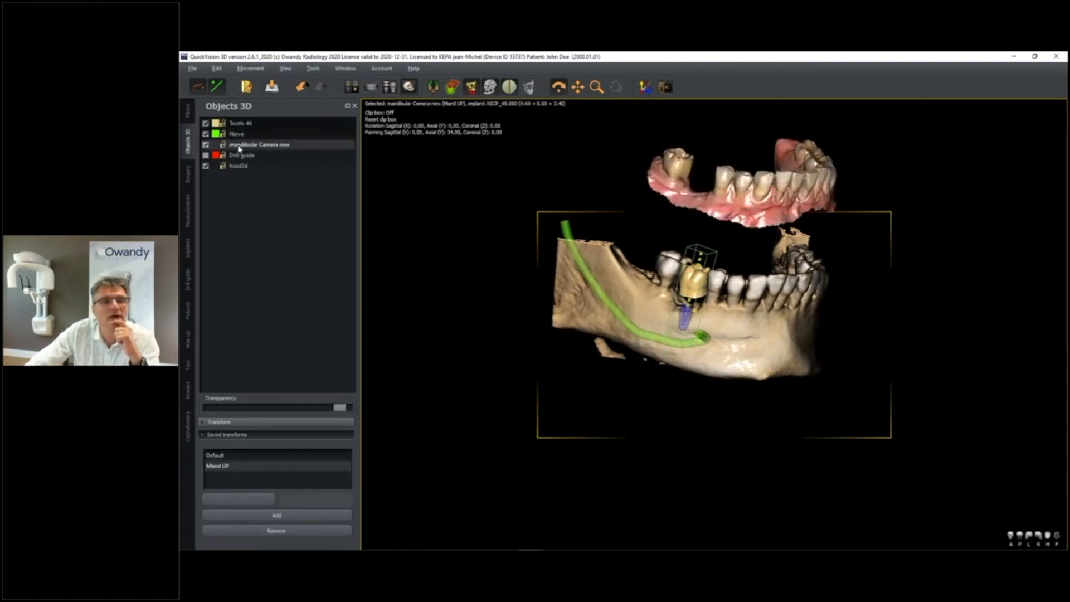
pyautogui.click(222, 456)
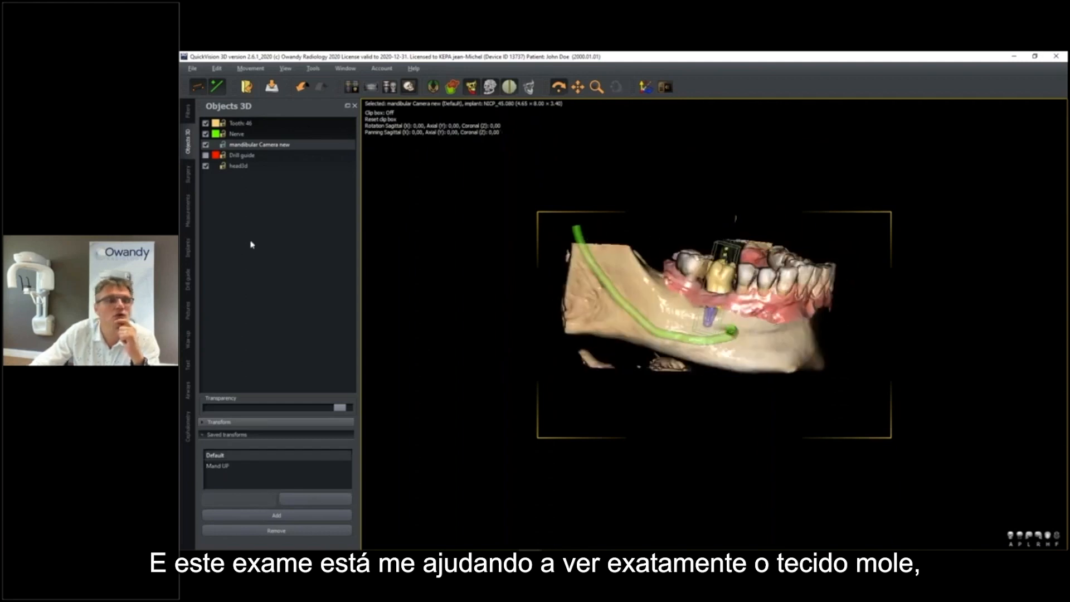
pyautogui.click(207, 123)
pyautogui.moveTo(747, 306); pyautogui.dragTo(748, 308)
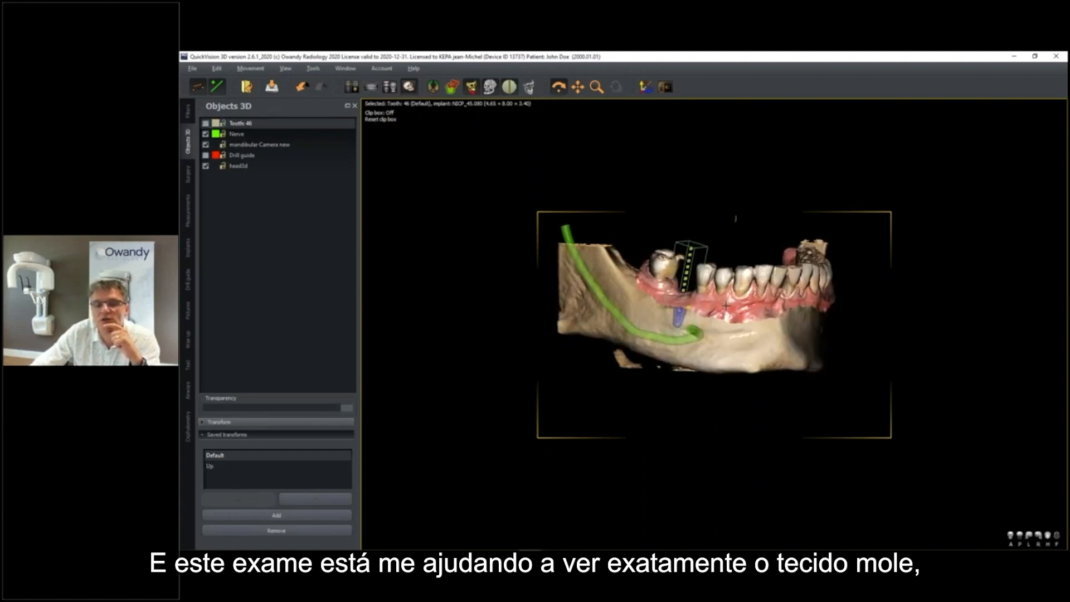
pyautogui.moveTo(729, 301); pyautogui.dragTo(729, 329)
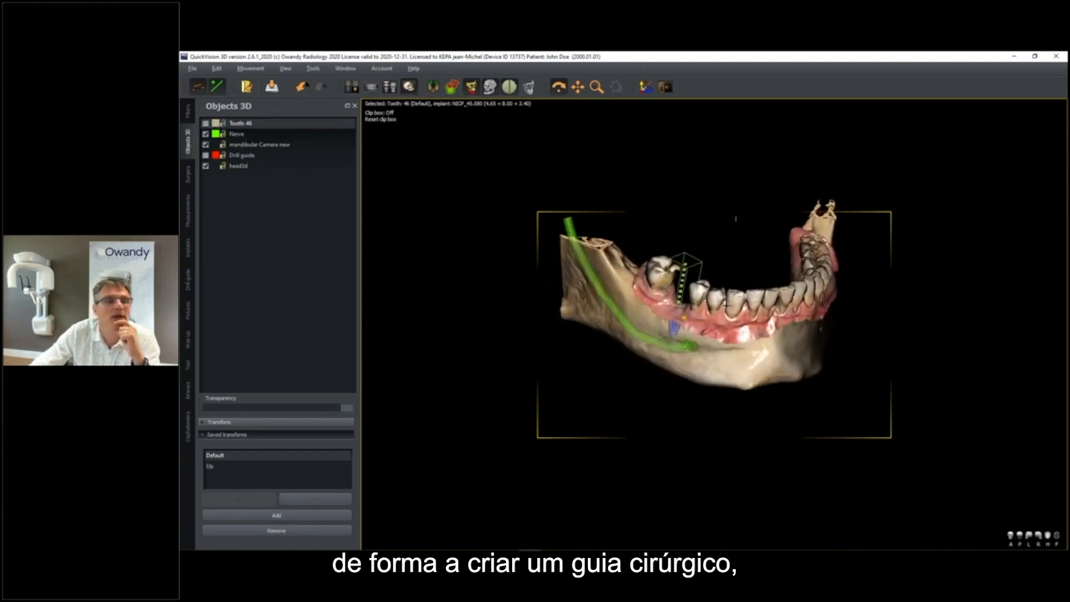
# - Show the drill guide and apply its Default saved transform to seat it on the scanned teeth
pyautogui.click(205, 155)
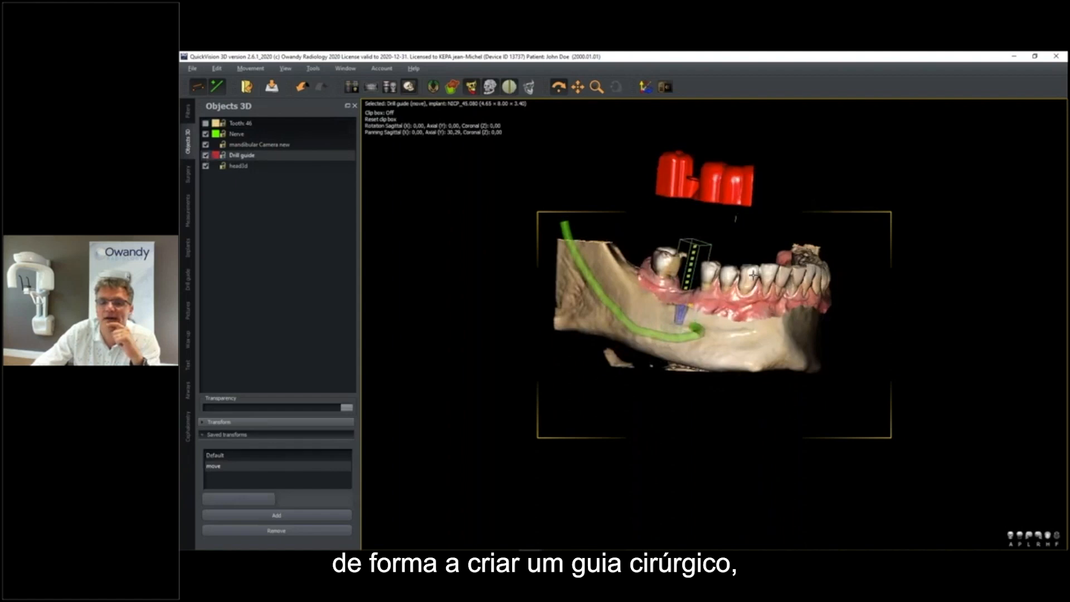
pyautogui.moveTo(754, 276)
pyautogui.mouseDown()
pyautogui.moveTo(722, 272)
pyautogui.moveTo(738, 273)
pyautogui.mouseUp()
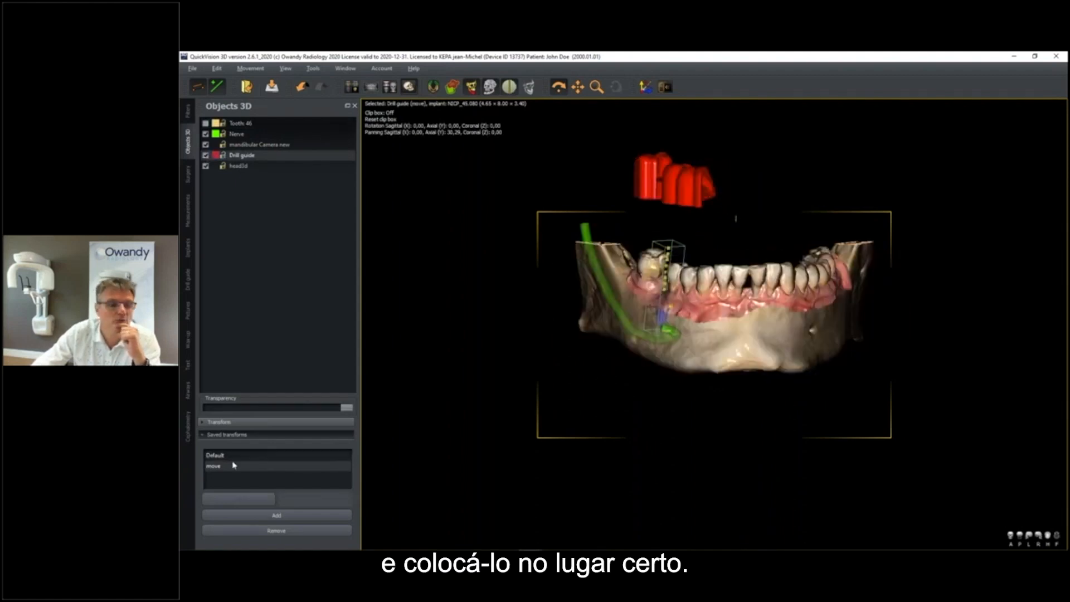
pyautogui.click(227, 456)
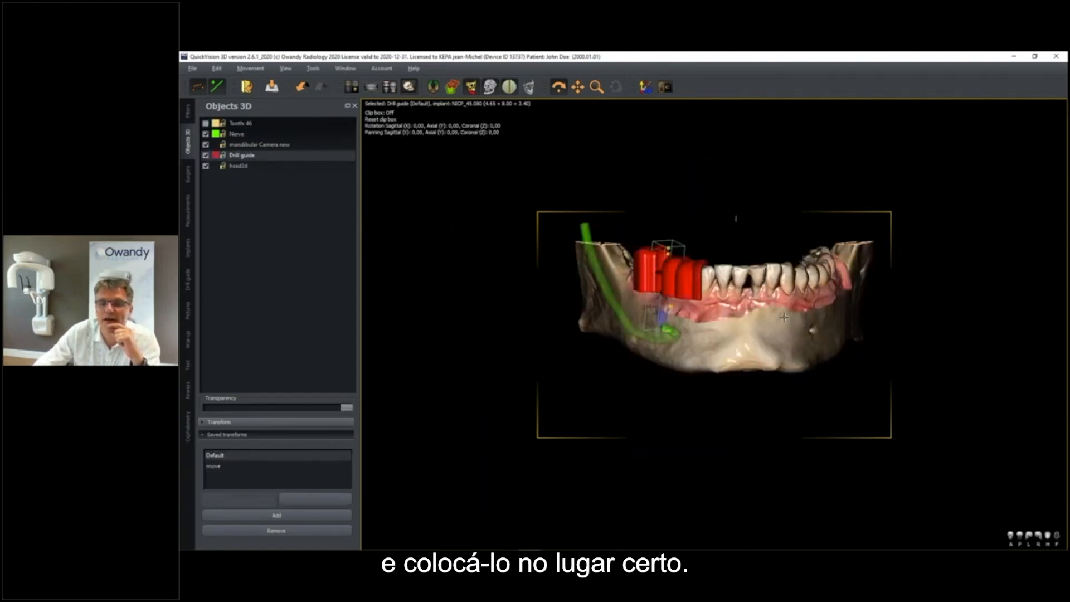
pyautogui.moveTo(784, 317); pyautogui.dragTo(795, 318)
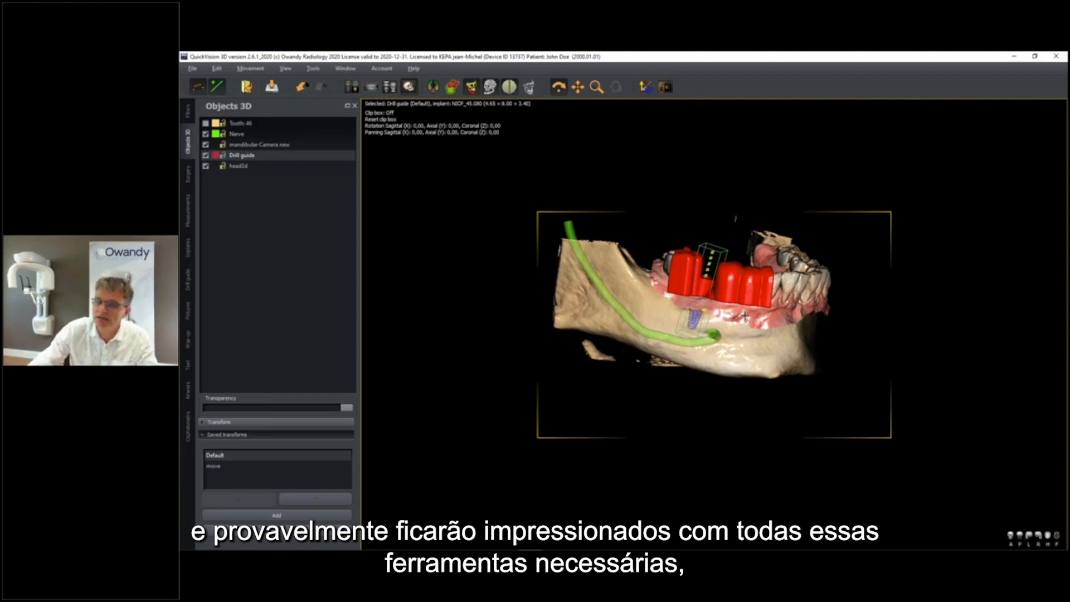
pyautogui.moveTo(734, 312); pyautogui.dragTo(735, 307)
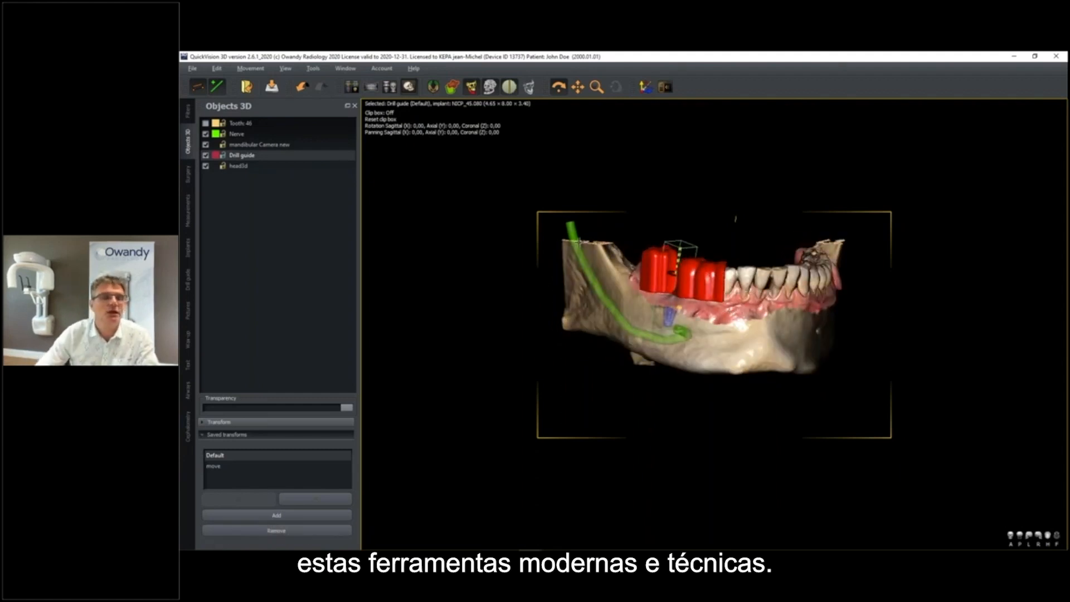
# - Raise the transparency setting of head3d until the full face with skin covers the planned mandible
pyautogui.click(238, 165)
pyautogui.moveTo(212, 411); pyautogui.dragTo(315, 412)
pyautogui.scroll(-3, 692, 327)
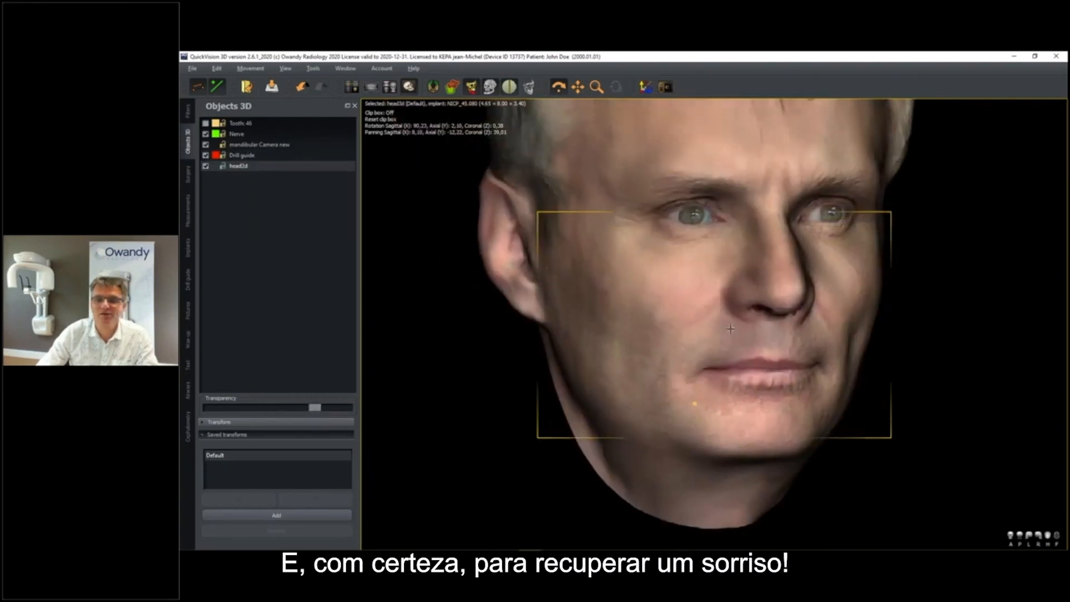
pyautogui.moveTo(730, 329); pyautogui.dragTo(721, 326)
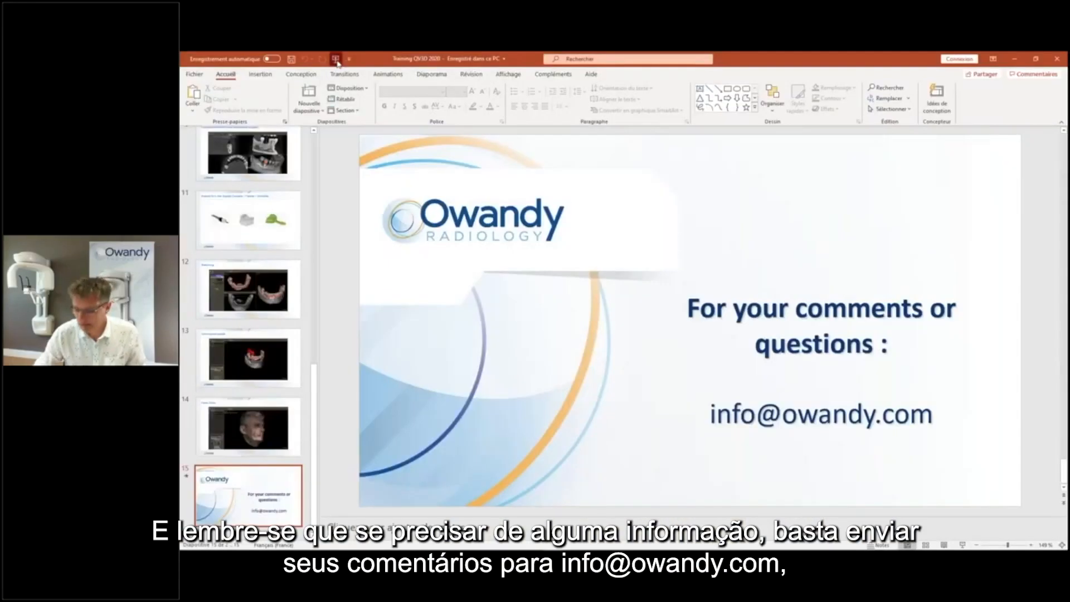
# - Start the PowerPoint slide show from the closing slide inviting comments or questions
pyautogui.click(335, 59)
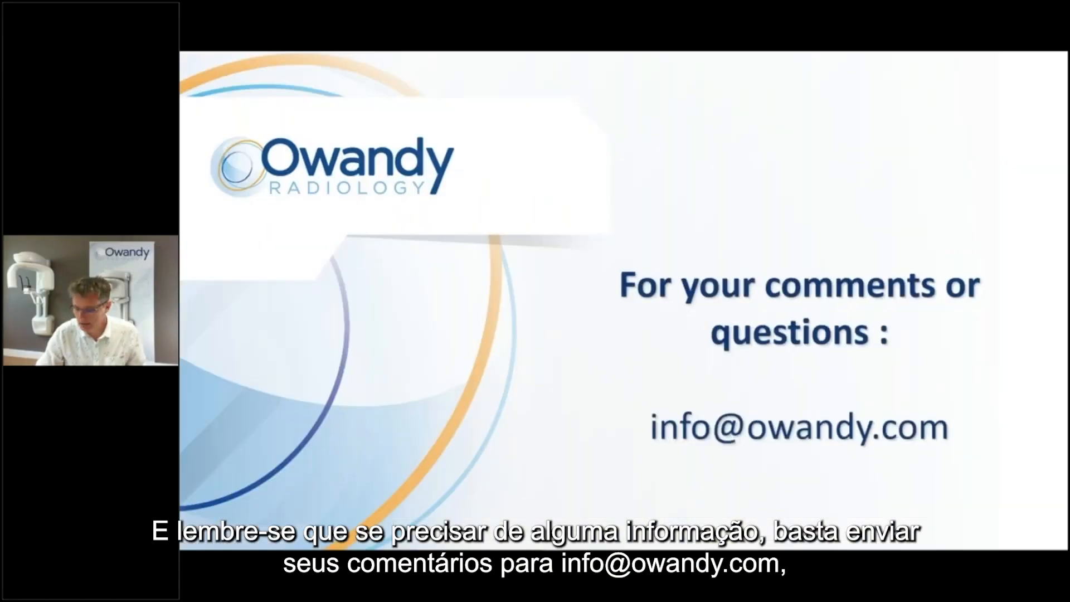